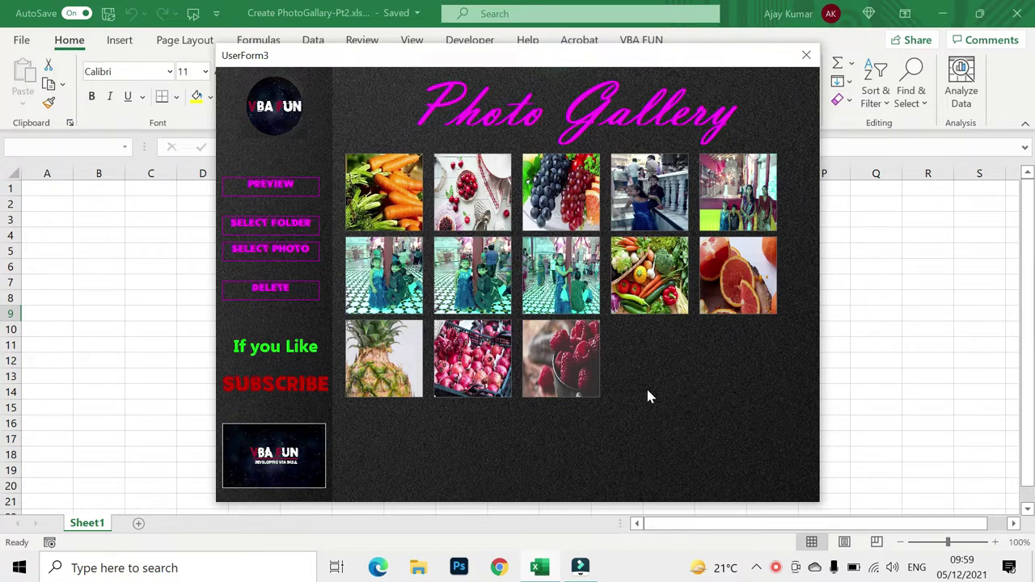
# - Show tick boxes on the photos, tick two photos in row two, and preview each enlarged
pyautogui.click(285, 252)
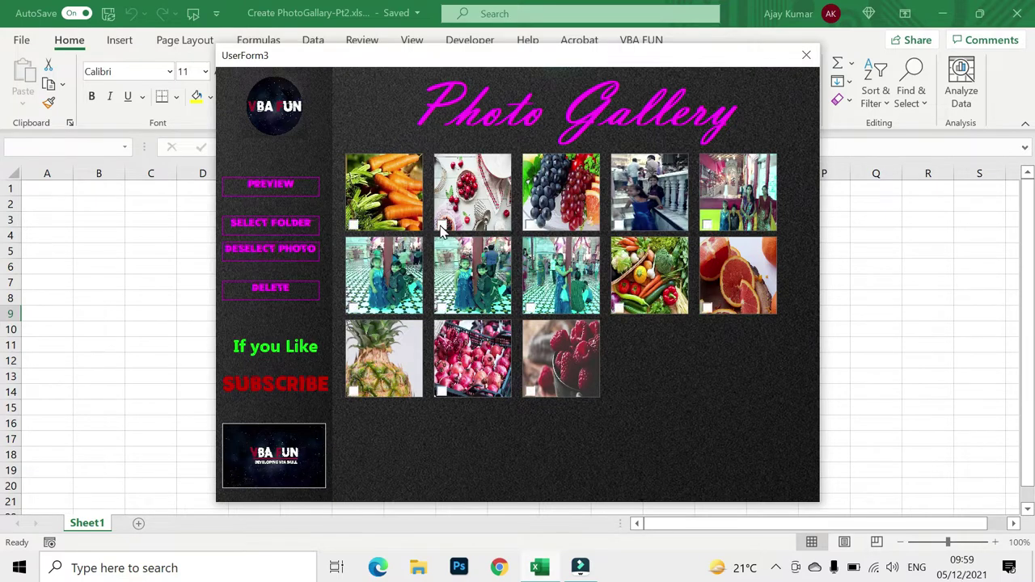
pyautogui.click(530, 307)
pyautogui.click(272, 186)
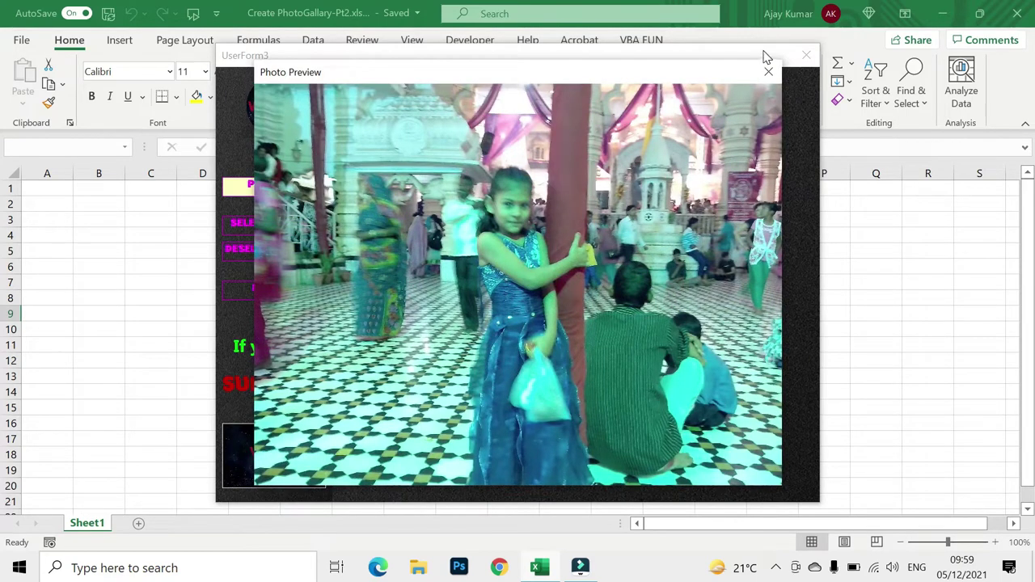
pyautogui.click(768, 75)
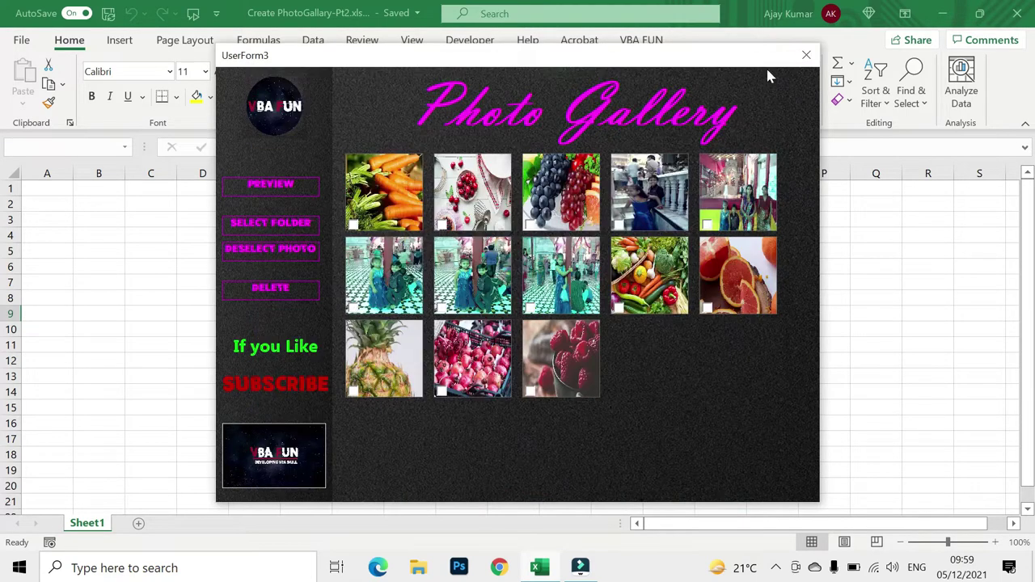
pyautogui.click(441, 308)
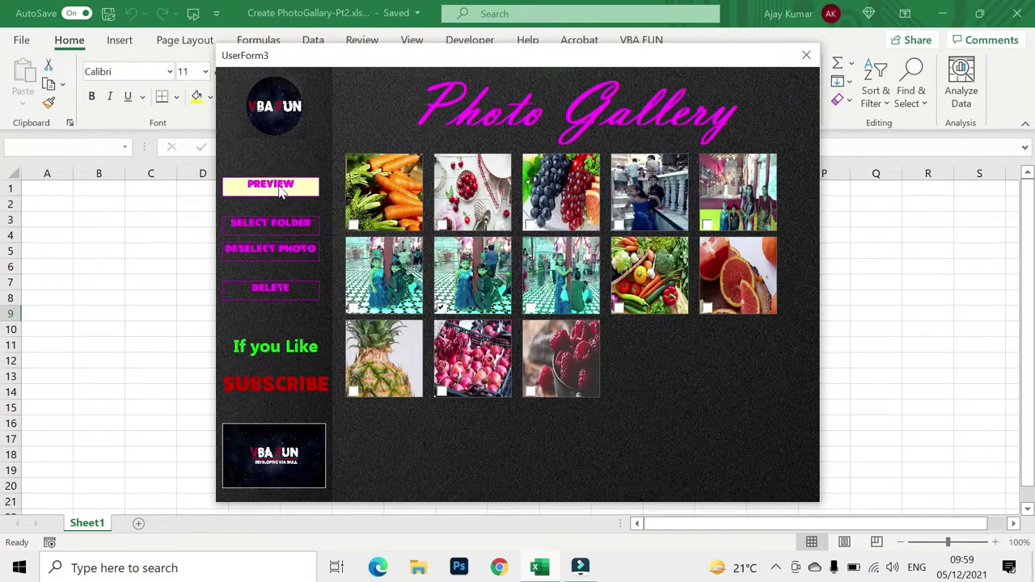
pyautogui.click(281, 189)
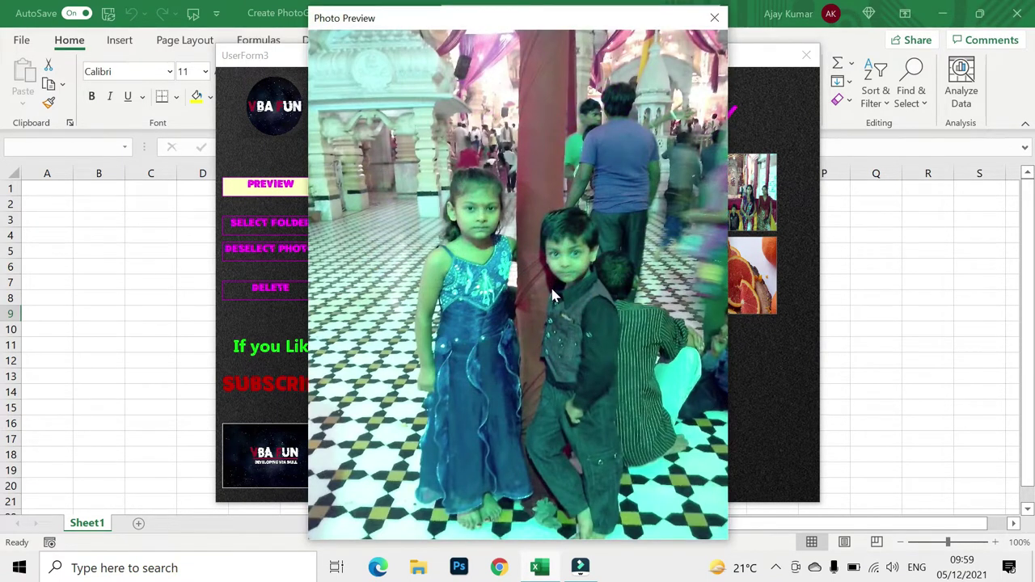
pyautogui.click(715, 17)
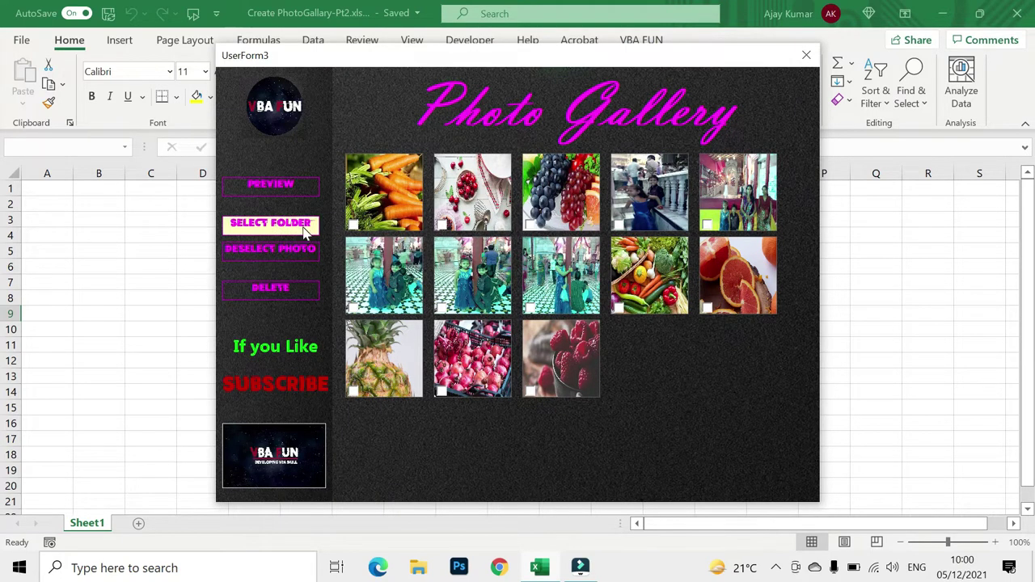
# - Hide and re-show the tick boxes, tick the second photo, and delete it
pyautogui.click(307, 255)
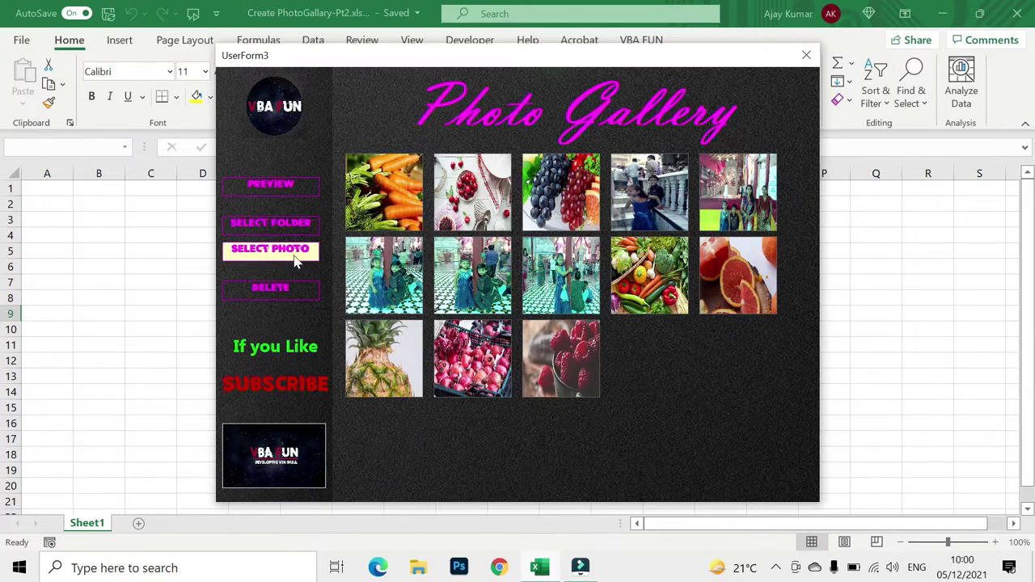
pyautogui.click(296, 257)
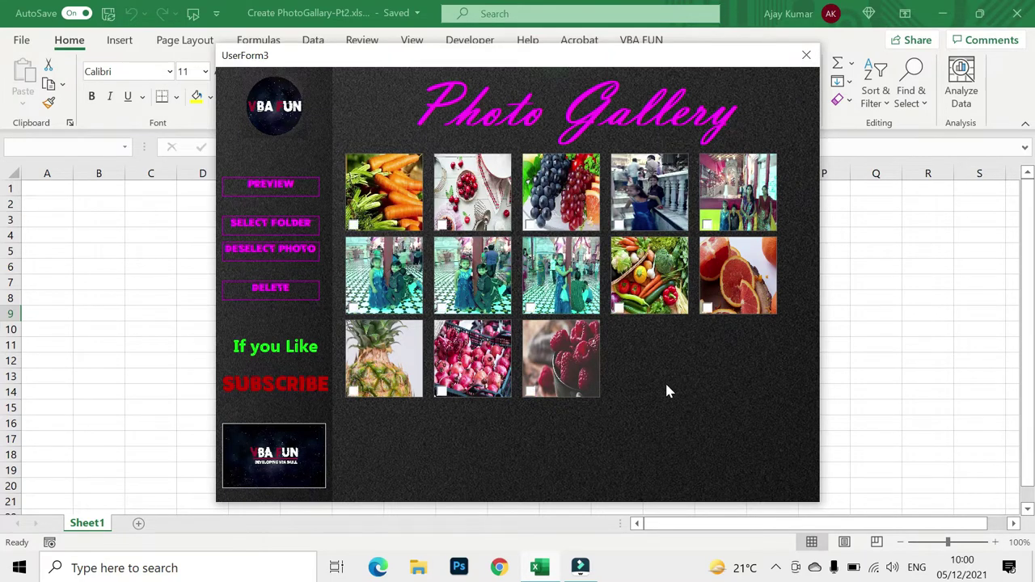
pyautogui.click(442, 225)
pyautogui.click(283, 291)
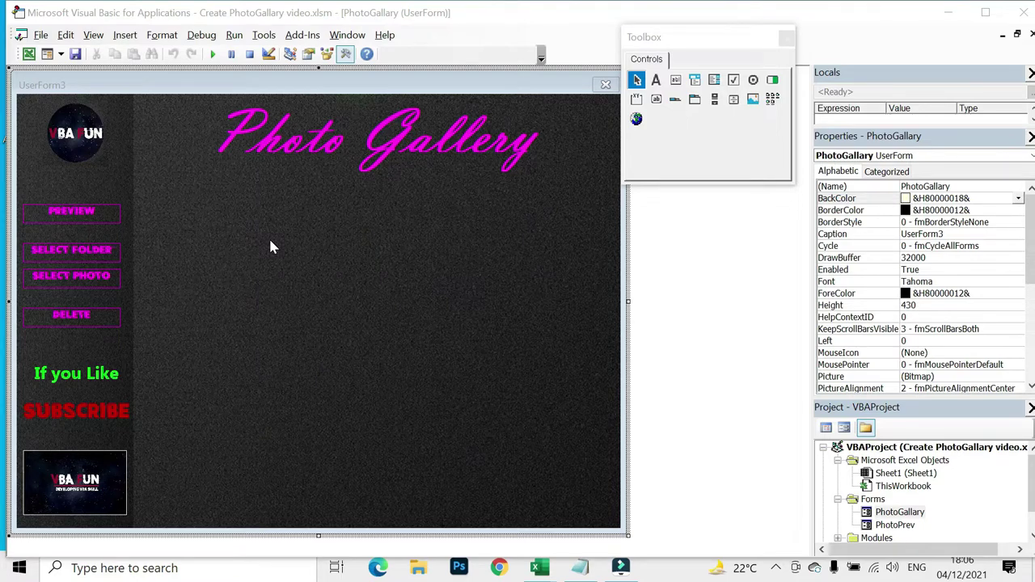
# - Create SelPhoto_Click with If Me.SelPhoto.Caption = "Select Photo" setting the caption to "Deslect Photo"
pyautogui.doubleClick(85, 277)
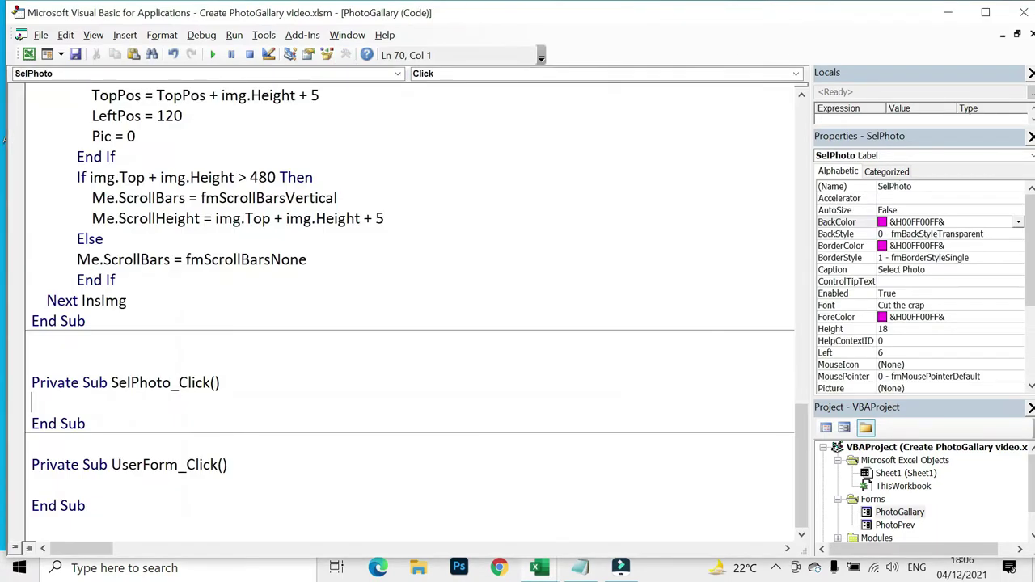
pyautogui.write('If')
pyautogui.write(' me.sel')
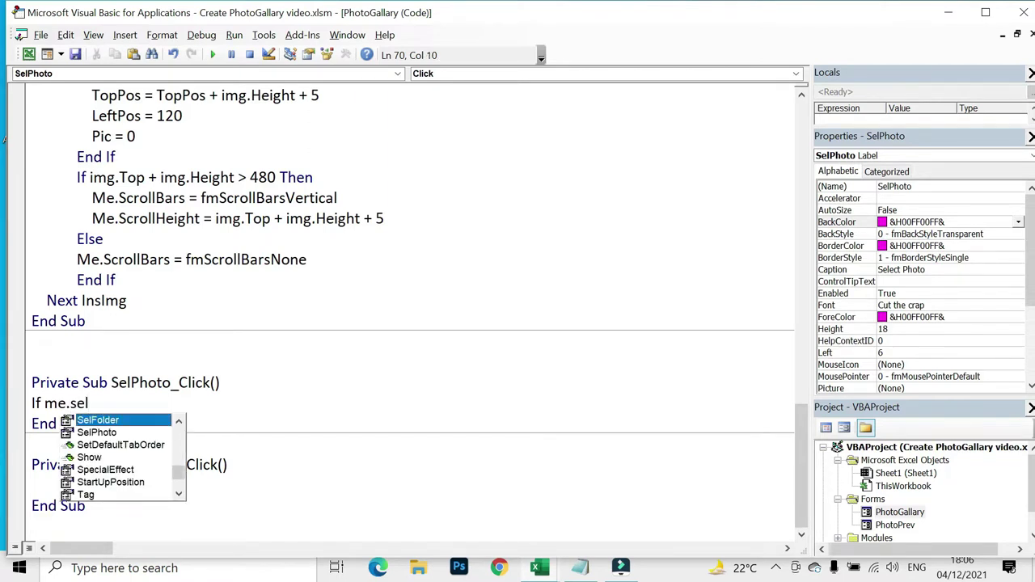
pyautogui.write('photo.caption ')
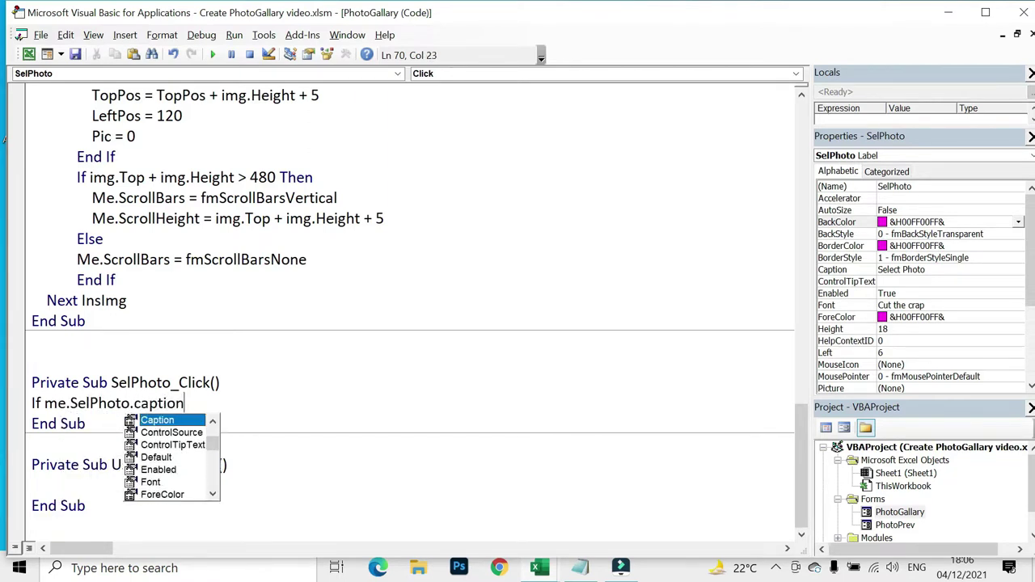
pyautogui.write('= "Select')
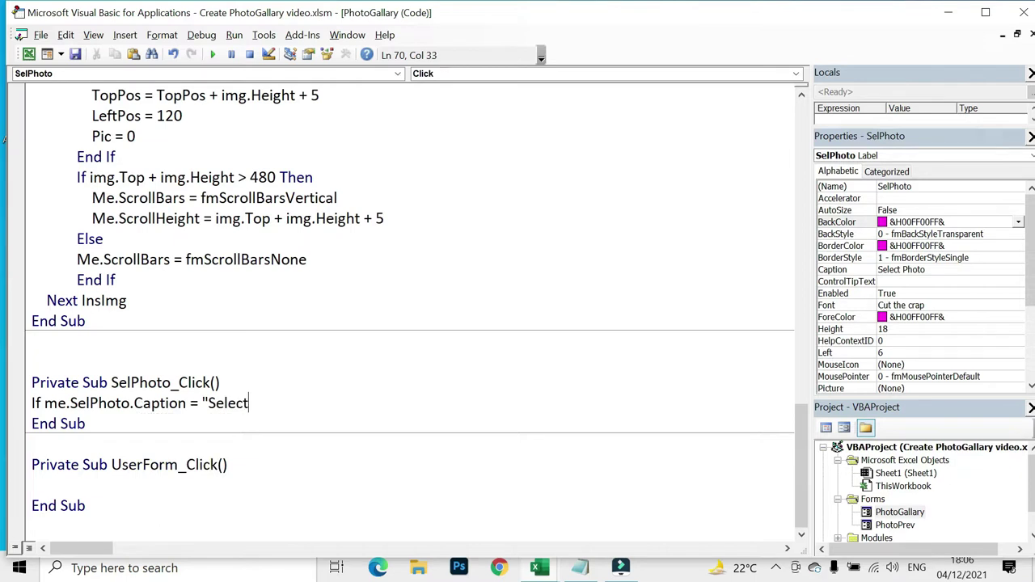
pyautogui.write(' PHoto')
pyautogui.press('BackSpace')
pyautogui.press('BackSpace')
pyautogui.press('BackSpace')
pyautogui.write('hoto" the')
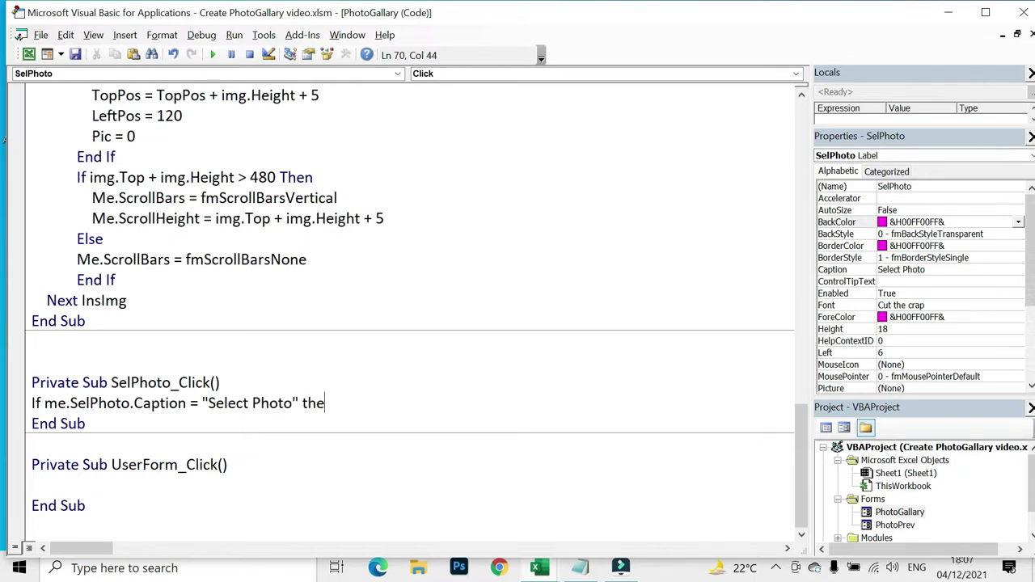
pyautogui.write('n')
pyautogui.press('Return')
pyautogui.press('Tab')
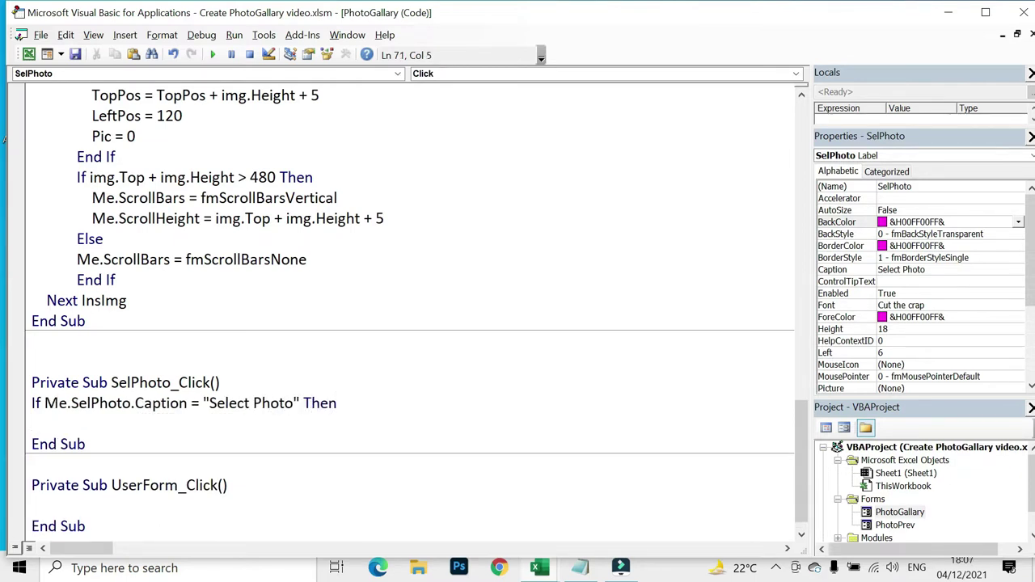
pyautogui.write('me.selpho')
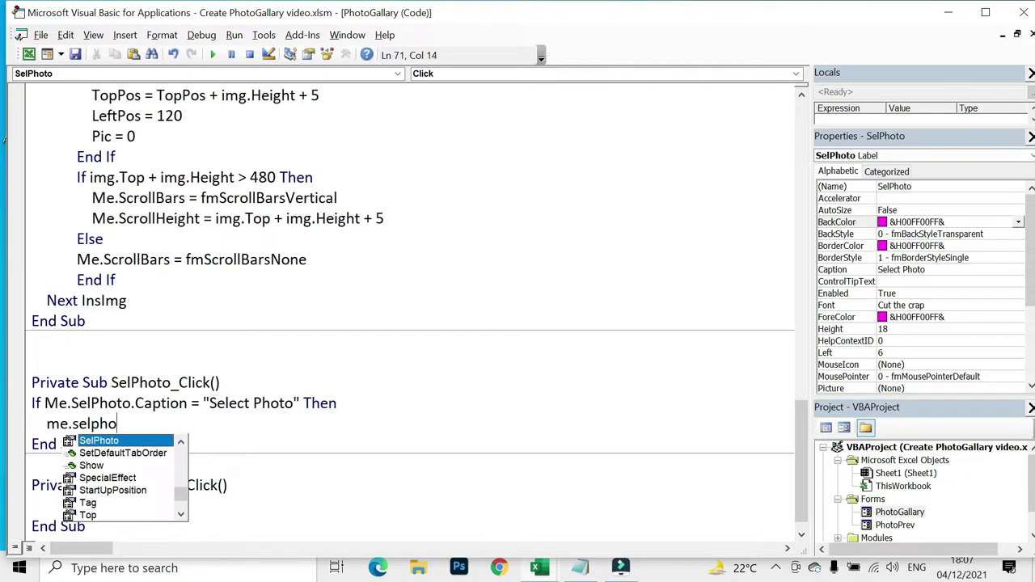
pyautogui.write('.cap = ')
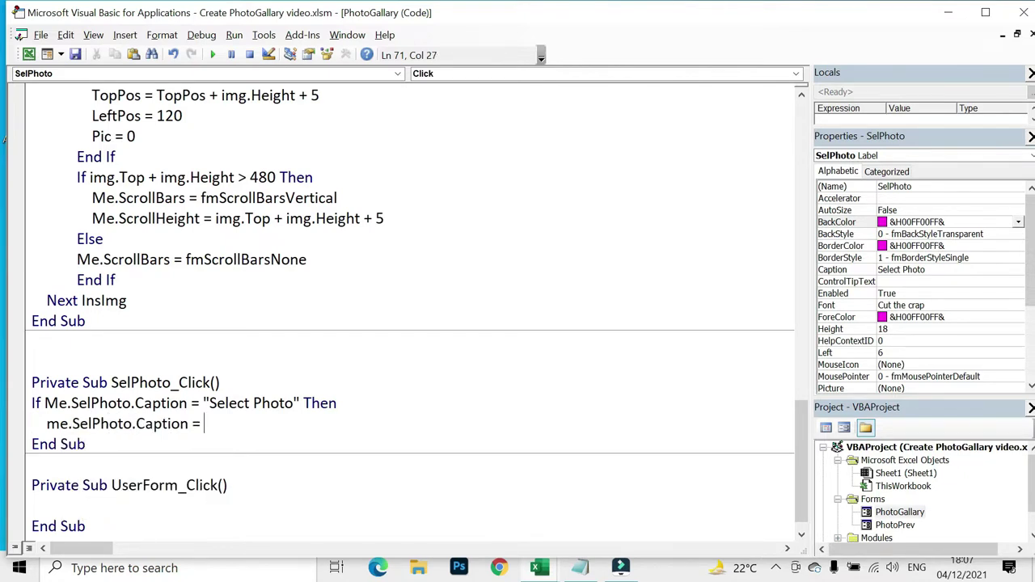
pyautogui.write('"Deslect Ph')
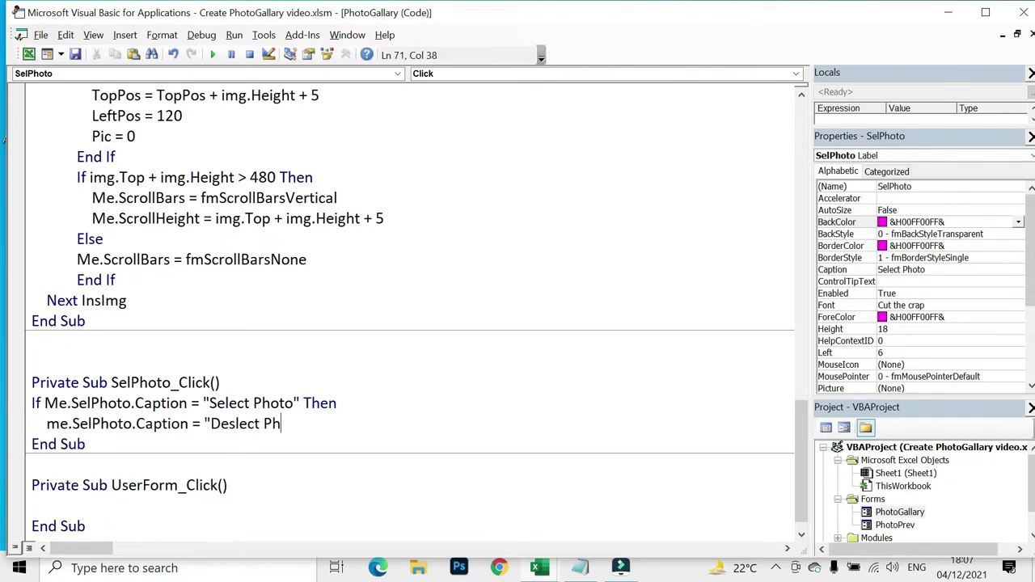
pyautogui.write('oto"')
pyautogui.press('Return')
# - Add Else and End If, copy the caption line under Else, and select its "Deslect Photo" text
pyautogui.write('Else')
pyautogui.press('Return')
pyautogui.write('End if')
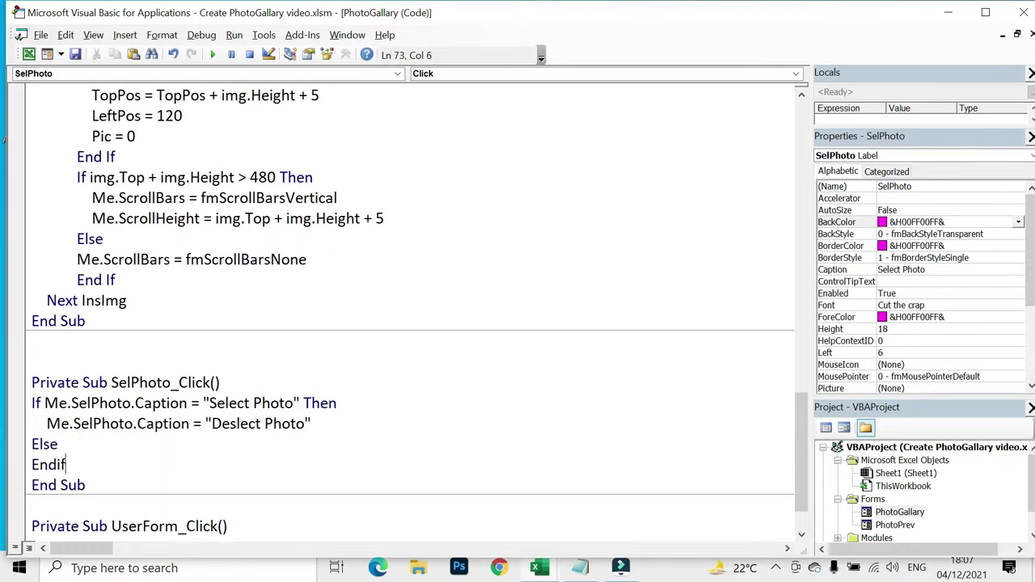
pyautogui.press('Return')
pyautogui.press('Up')
pyautogui.press('Up')
pyautogui.press('Up')
pyautogui.hotkey('shift', 'Down')
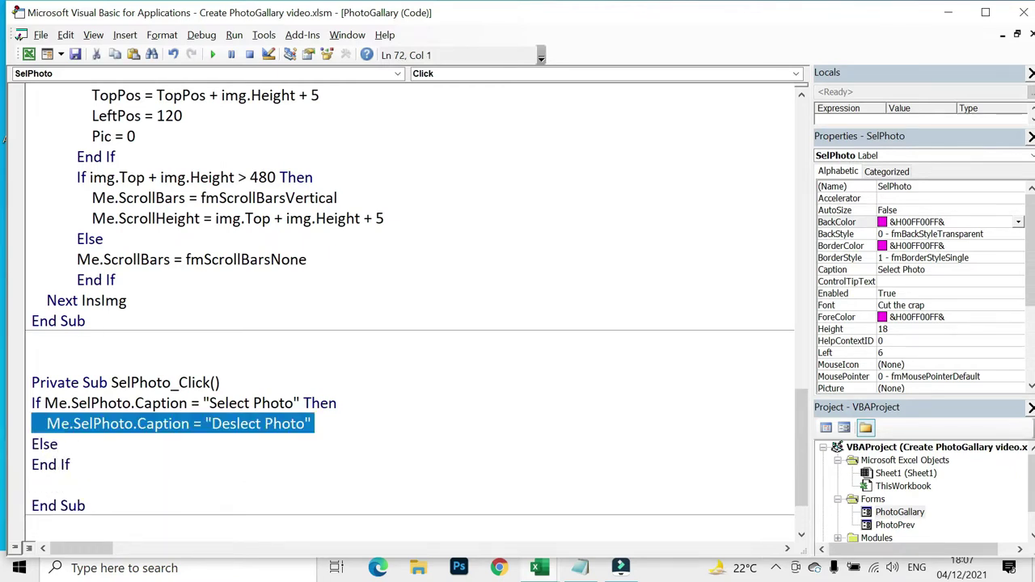
pyautogui.press('Down')
pyautogui.press('Return')
pyautogui.press('Up')
pyautogui.write('Me.SelPhoto.Caption = "Deslect Photo"')
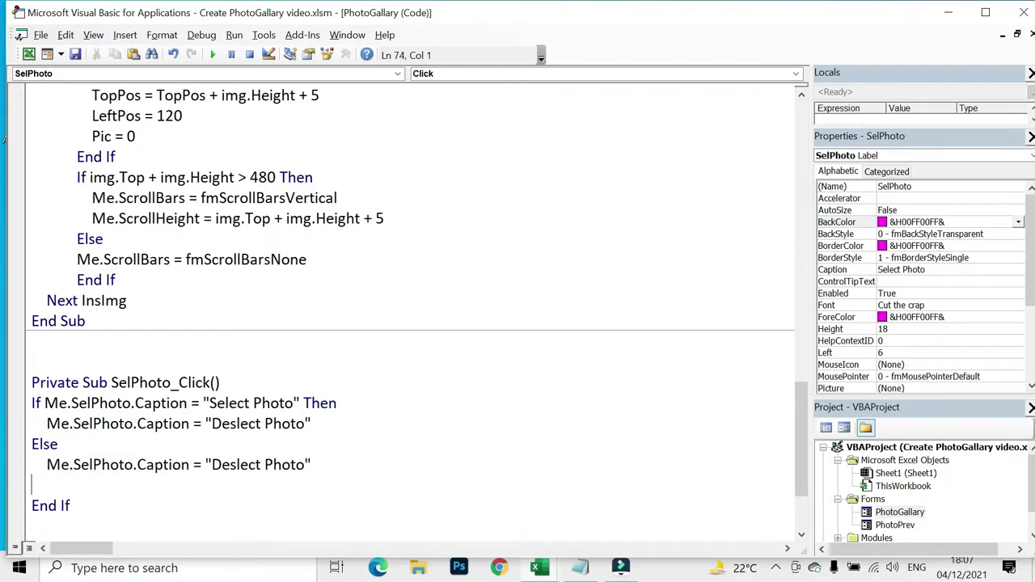
pyautogui.press('Up')
pyautogui.press('End')
pyautogui.press('Left')
pyautogui.hotkey('ctrl', 'shift', 'Left')
pyautogui.hotkey('ctrl', 'shift', 'Left')
# - Make the Else branch set the caption to "Select Photo" and test the toggle in the running form
pyautogui.write('Select Photo')
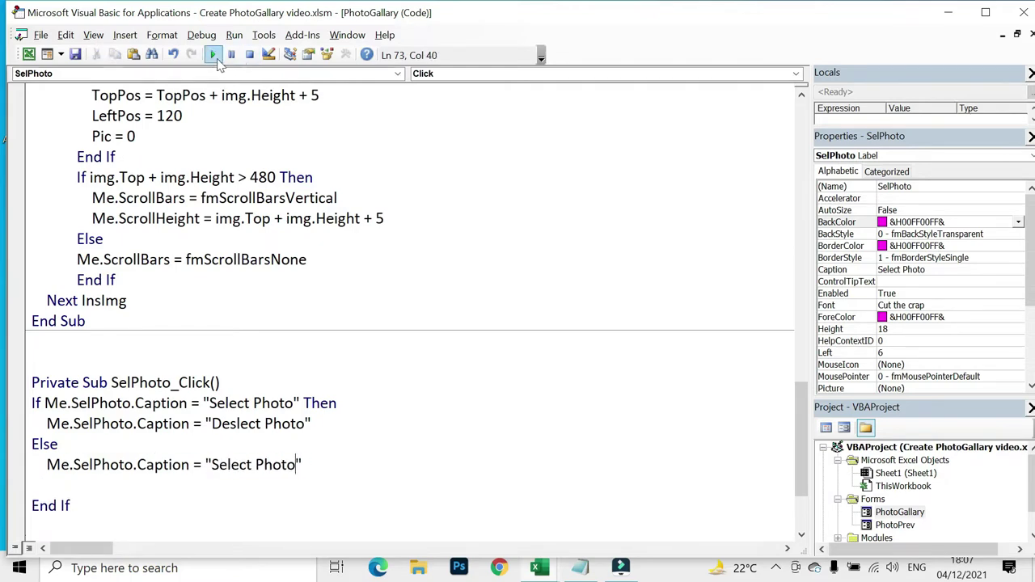
pyautogui.click(212, 54)
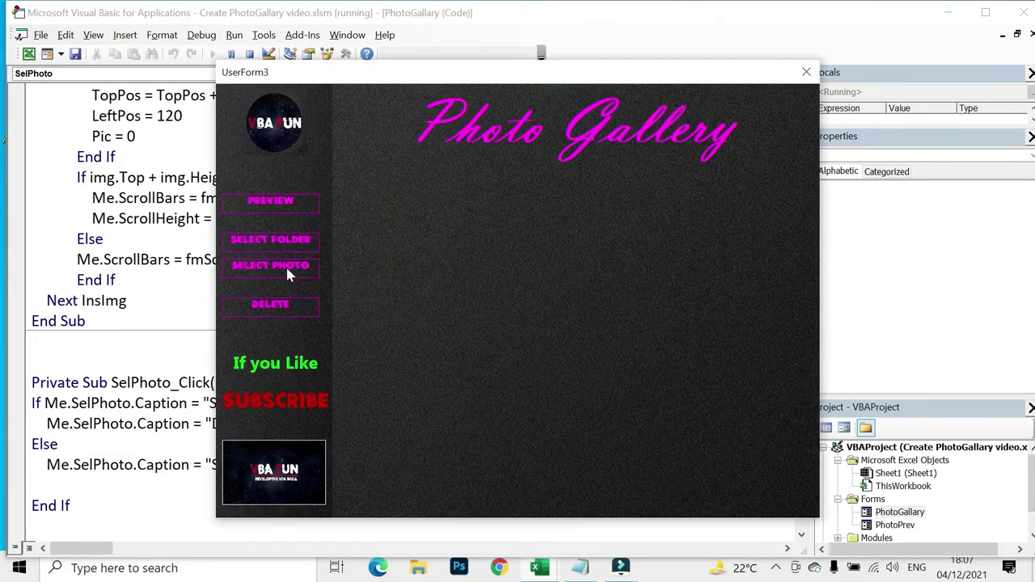
pyautogui.click(287, 272)
pyautogui.click(287, 272)
pyautogui.click(287, 272)
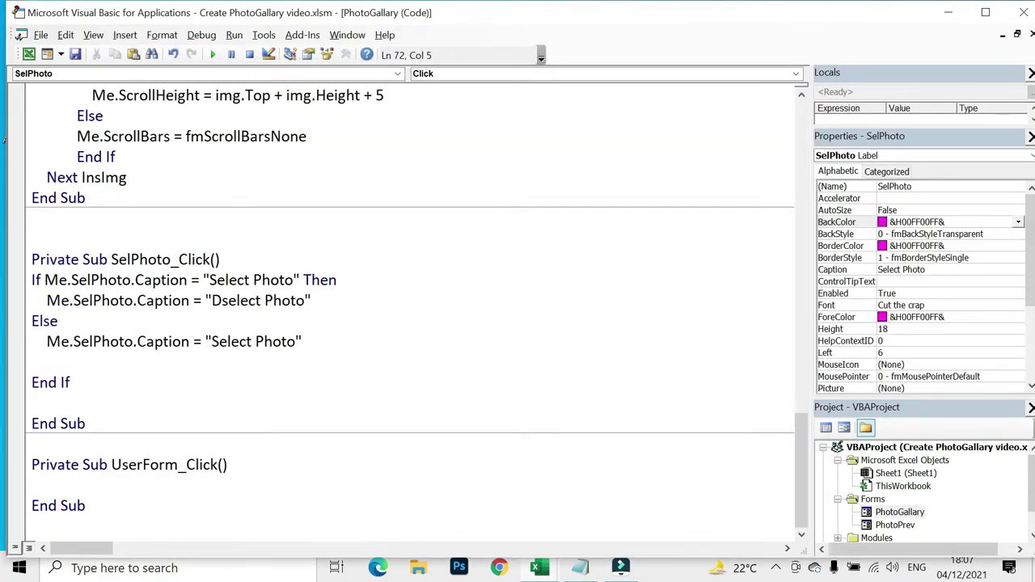
# - Add a blank line under the Dselect Photo line, rerun, load the PHoto folder, and toggle selection
pyautogui.click(311, 300)
pyautogui.press('Return')
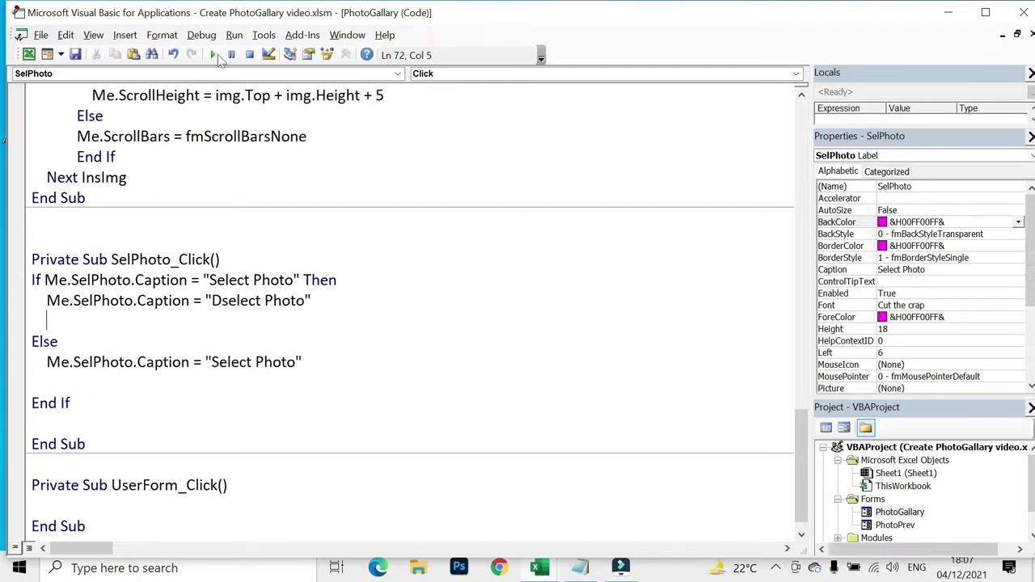
pyautogui.click(213, 54)
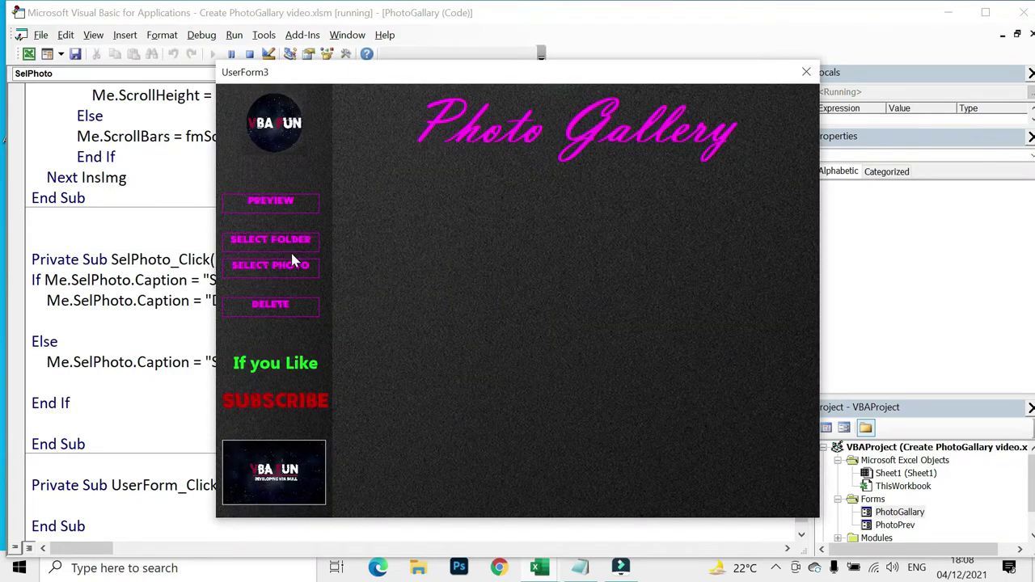
pyautogui.click(295, 268)
pyautogui.click(292, 267)
pyautogui.click(437, 319)
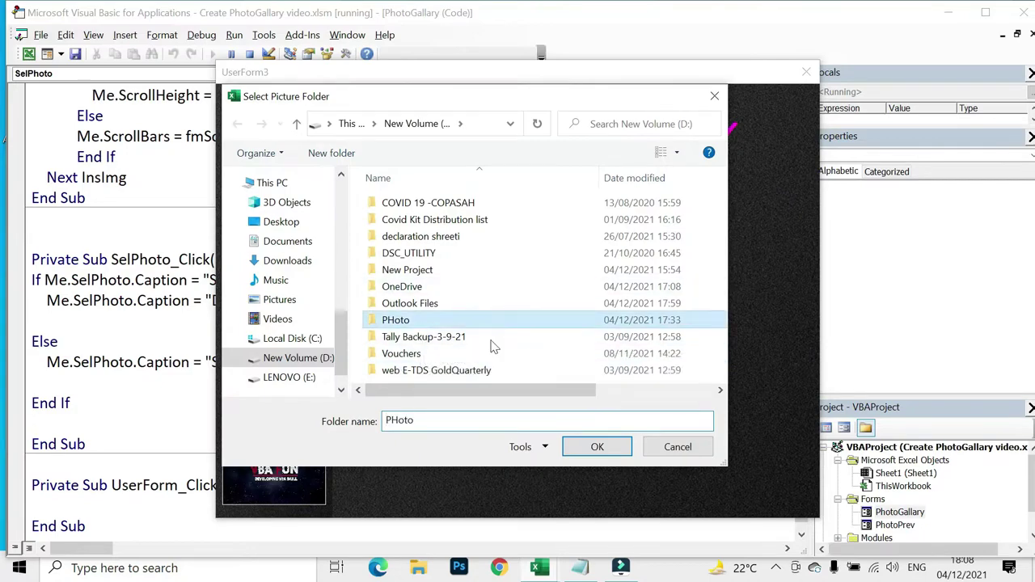
pyautogui.click(597, 447)
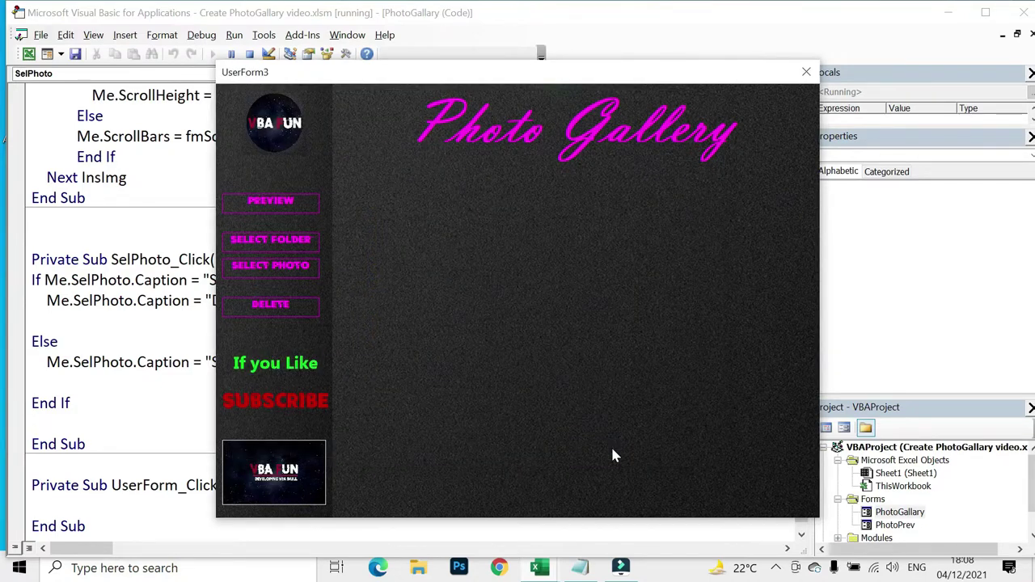
pyautogui.click(272, 274)
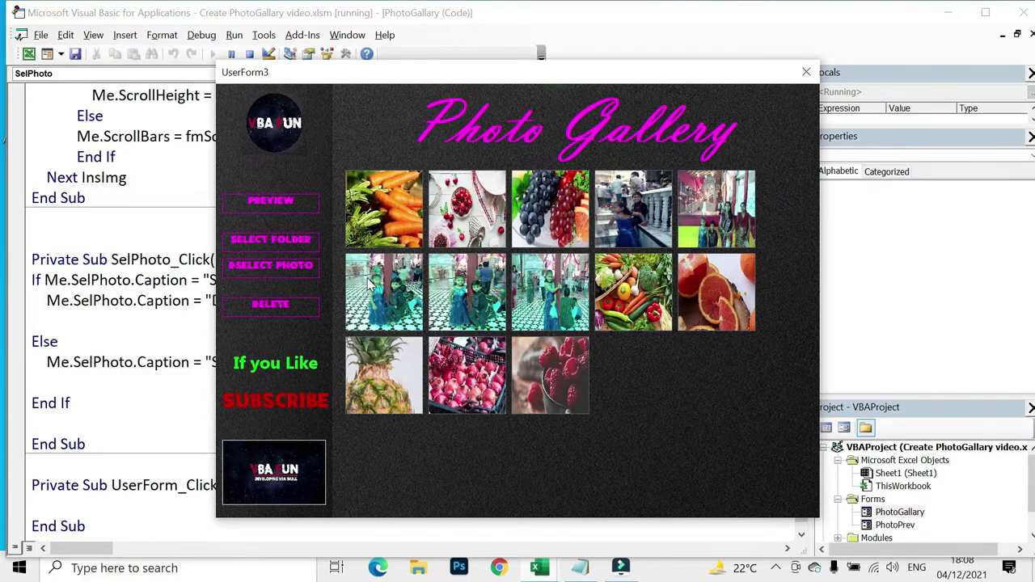
# - Close the form and add "If FileFold = Empty Then Exit Sub" at the top of SelPhoto_Click
pyautogui.click(806, 74)
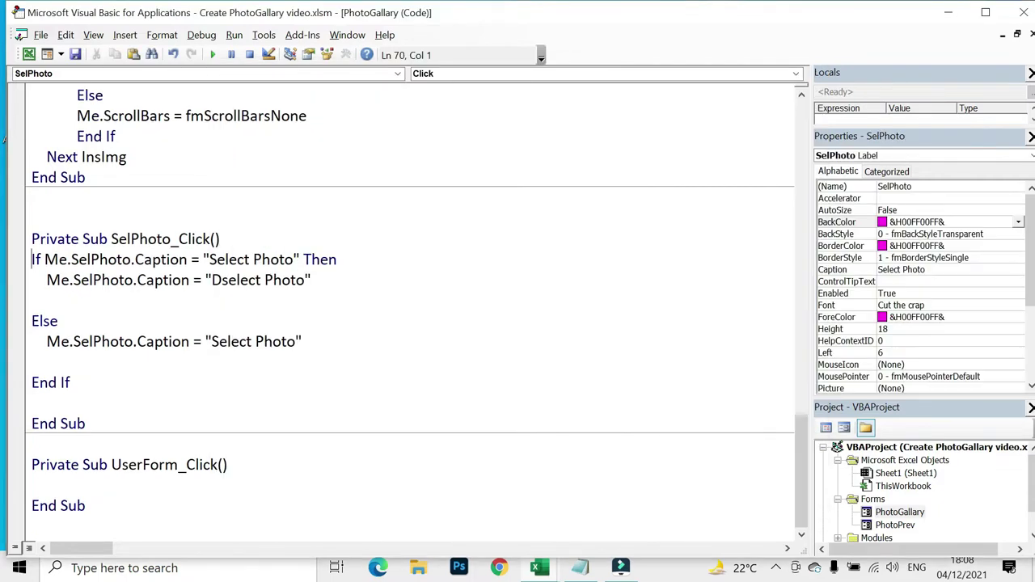
pyautogui.press('Tab')
pyautogui.press('Up')
pyautogui.press('Up')
pyautogui.press('Home')
pyautogui.press('Return')
pyautogui.press('Up')
pyautogui.press('Tab')
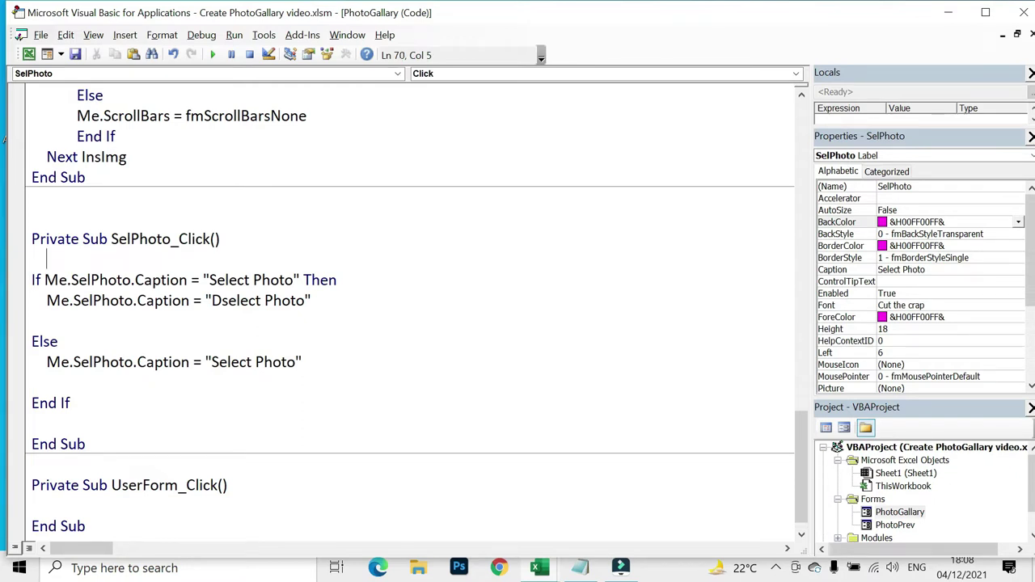
pyautogui.write('i')
pyautogui.write('f file')
pyautogui.press('BackSpace')
pyautogui.press('BackSpace')
pyautogui.write('lefold =')
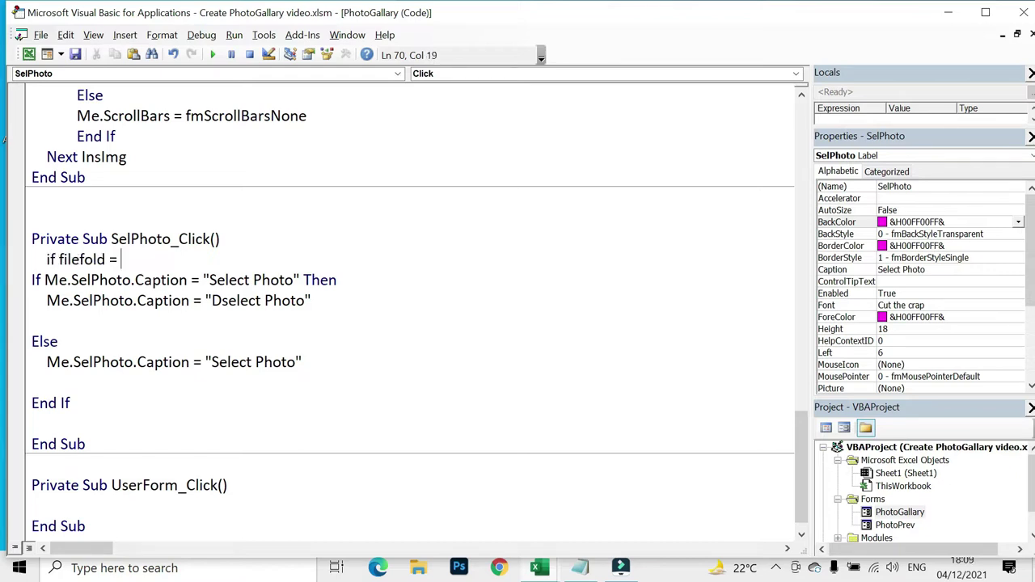
pyautogui.write(' empty then exti s')
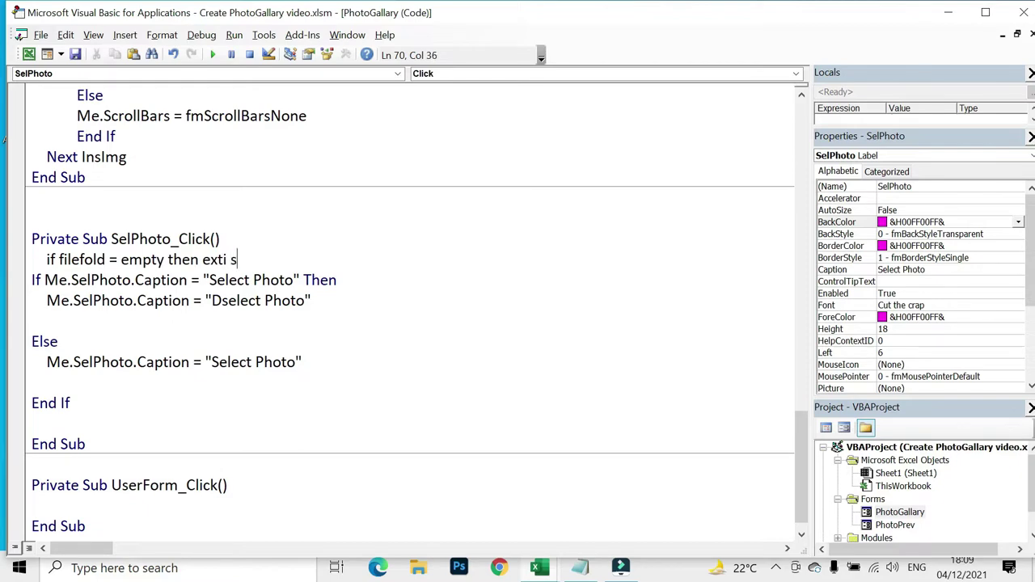
pyautogui.press('BackSpace')
pyautogui.press('BackSpace')
pyautogui.write('it sub')
# - Run the form to test the check, close it, and return to the Select Photo code
pyautogui.click(213, 54)
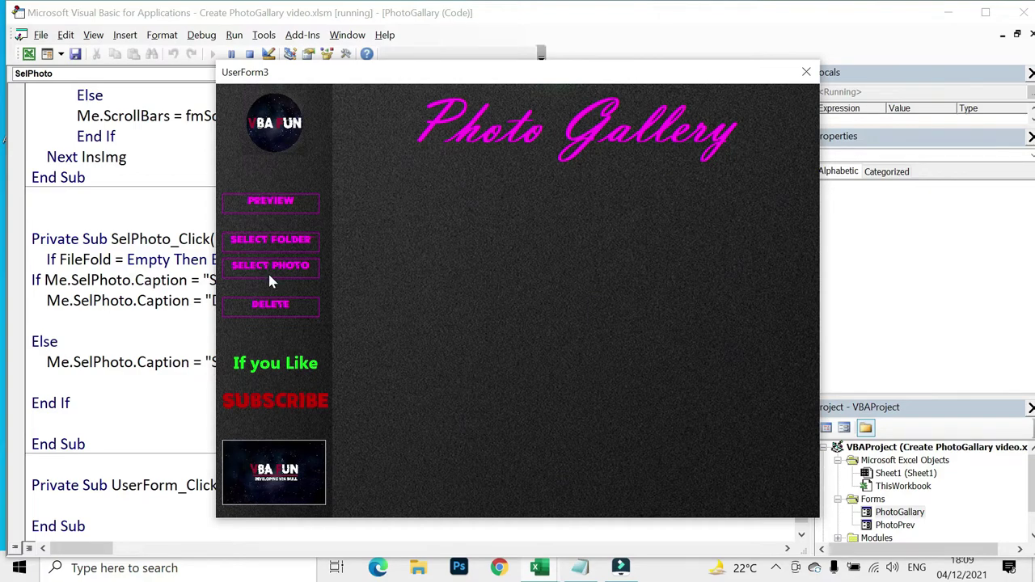
pyautogui.click(807, 72)
pyautogui.doubleClick(88, 282)
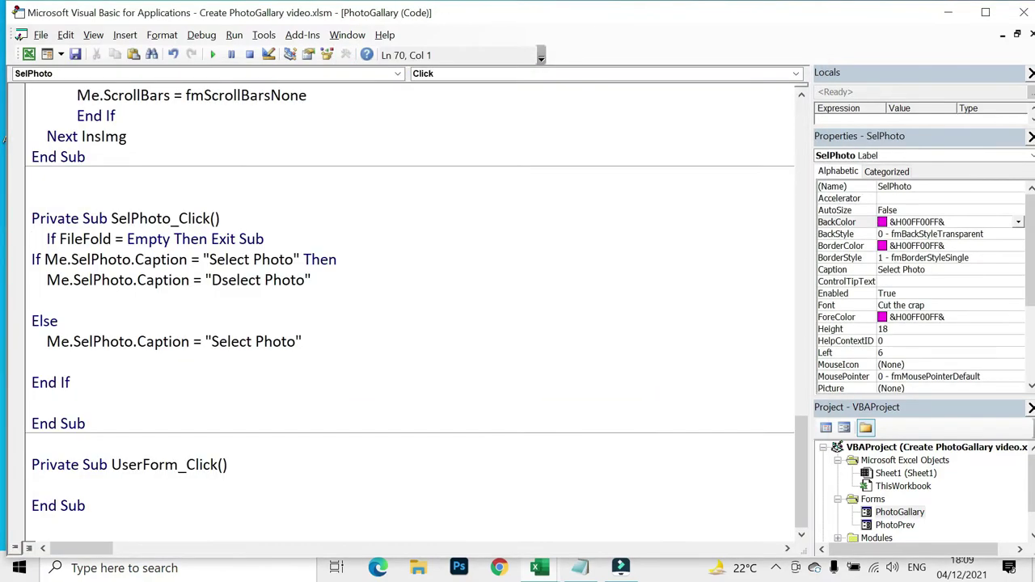
# - Copy the Set img = ...Controls.Add line and paste it under the Dselect Photo line
pyautogui.click(47, 300)
pyautogui.scroll(4, 404, 308)
pyautogui.scroll(5, 405, 308)
pyautogui.scroll(1, 404, 307)
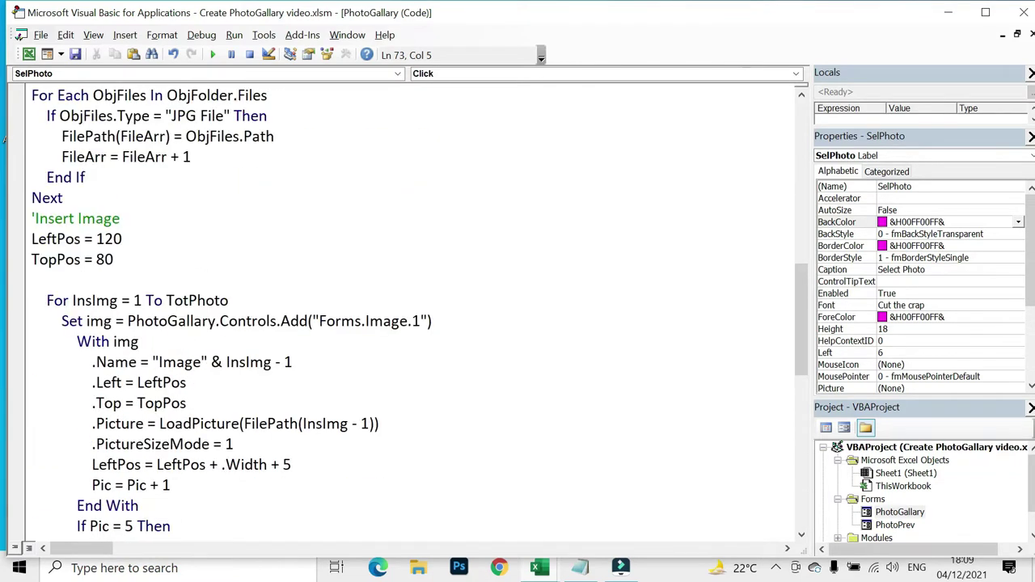
pyautogui.moveTo(62, 321); pyautogui.dragTo(432, 321)
pyautogui.hotkey('ctrl', 'c')
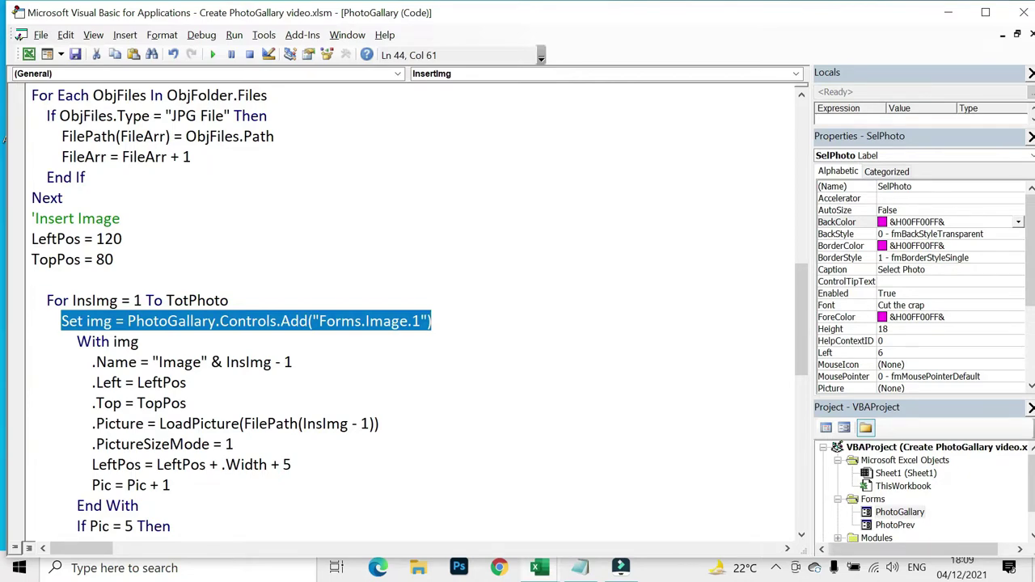
pyautogui.scroll(-5, 404, 307)
pyautogui.scroll(-4, 404, 307)
pyautogui.scroll(-1, 405, 307)
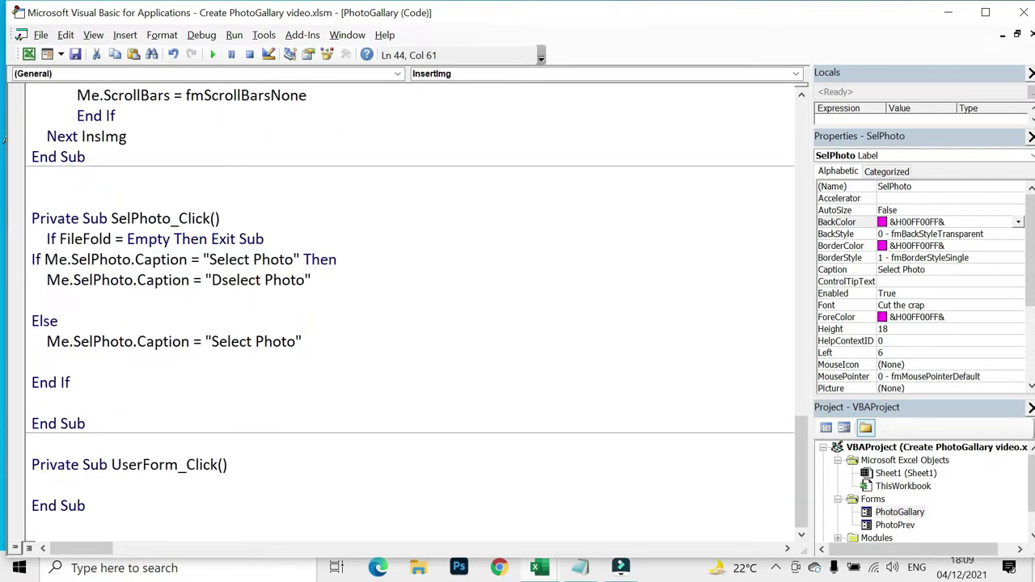
pyautogui.click(46, 300)
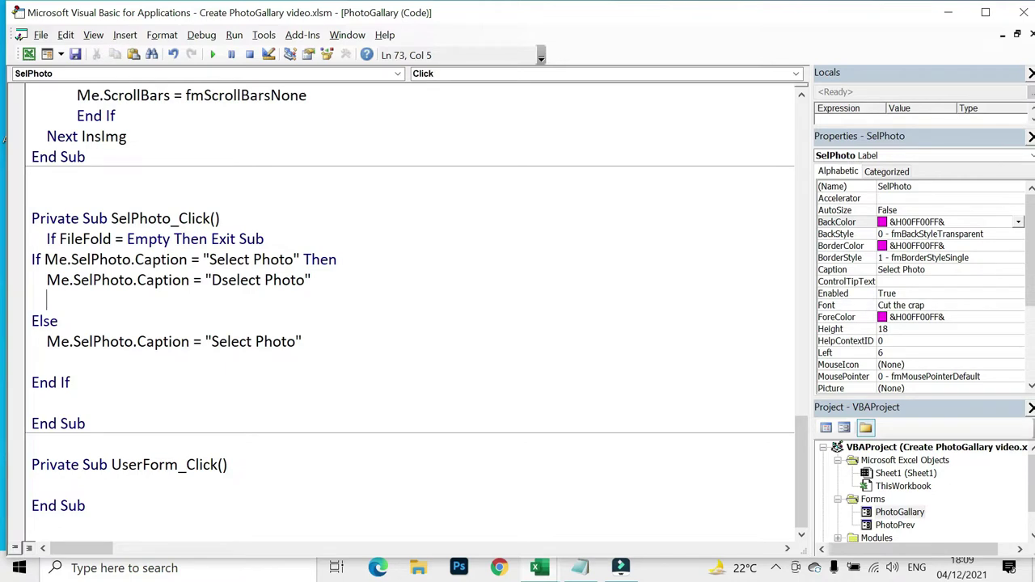
pyautogui.hotkey('ctrl', 'v')
# - Change Forms.Image.1 to Forms.Checkbox.1 in the pasted line, then open the PhotoGallery form design
pyautogui.press('Left')
pyautogui.press('Left')
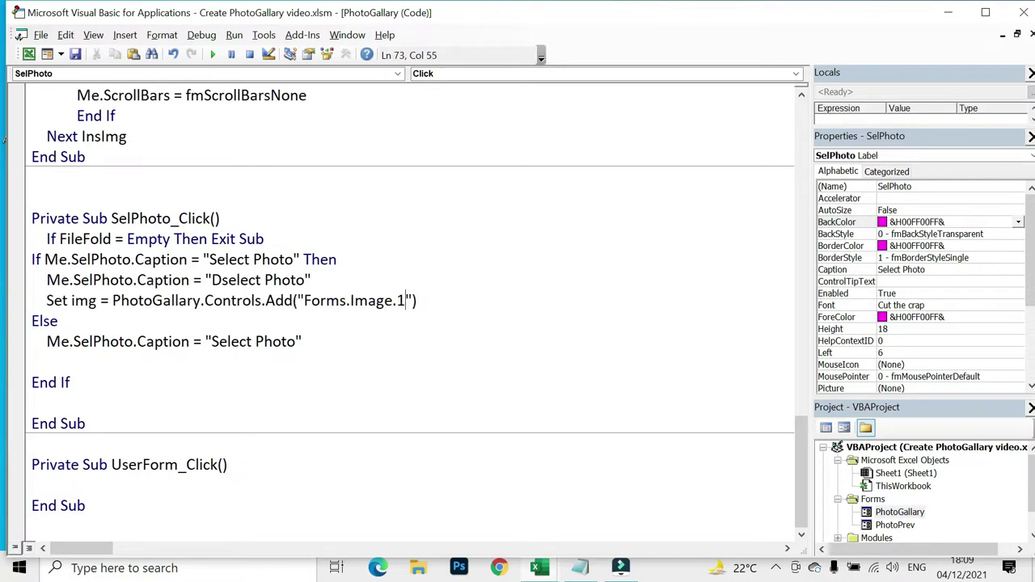
pyautogui.press('Left')
pyautogui.press('Left')
pyautogui.hotkey('ctrl', 'shift', 'Left')
pyautogui.write('Ch')
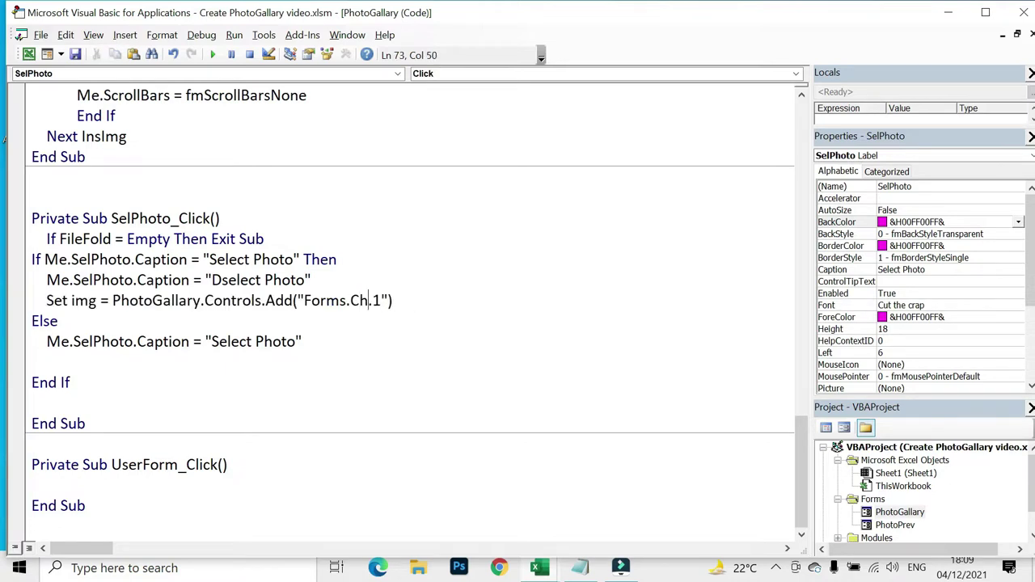
pyautogui.write('eckbox')
pyautogui.press('BackSpace')
pyautogui.press('BackSpace')
pyautogui.press('BackSpace')
pyautogui.write('bo')
pyautogui.press('BackSpace')
pyautogui.write('ox')
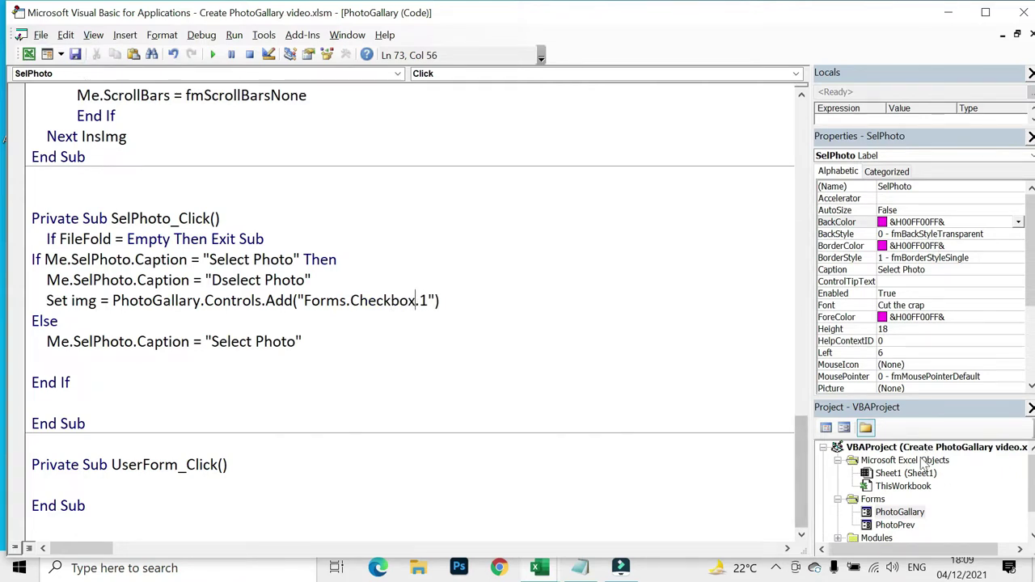
pyautogui.doubleClick(900, 513)
pyautogui.click(409, 254)
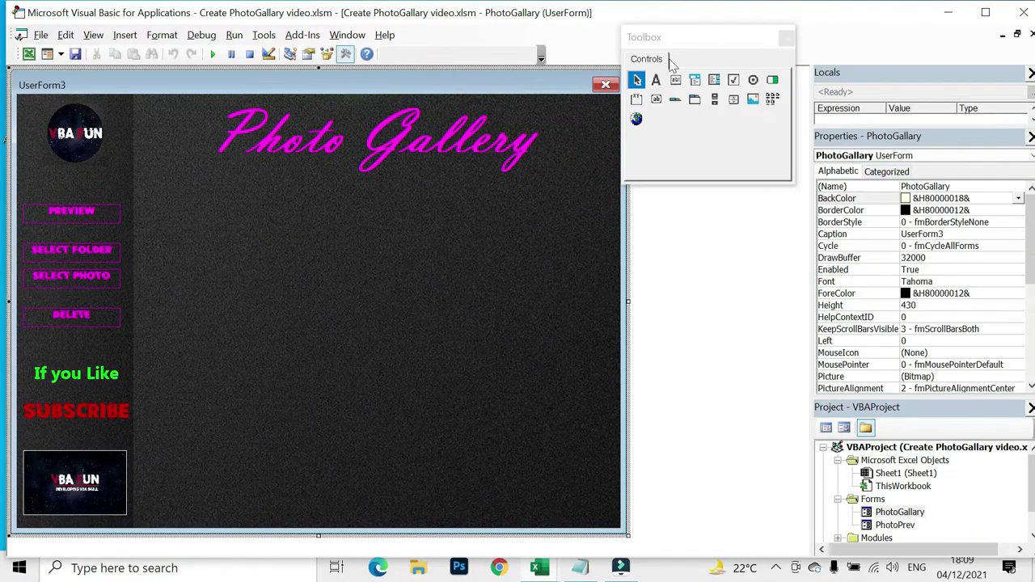
pyautogui.click(735, 84)
pyautogui.click(245, 276)
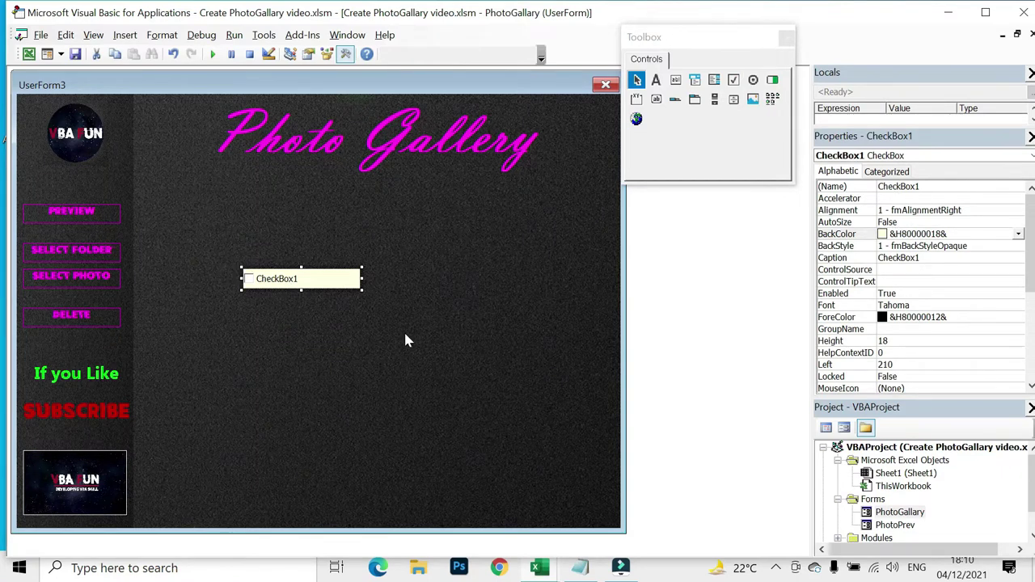
pyautogui.press('Delete')
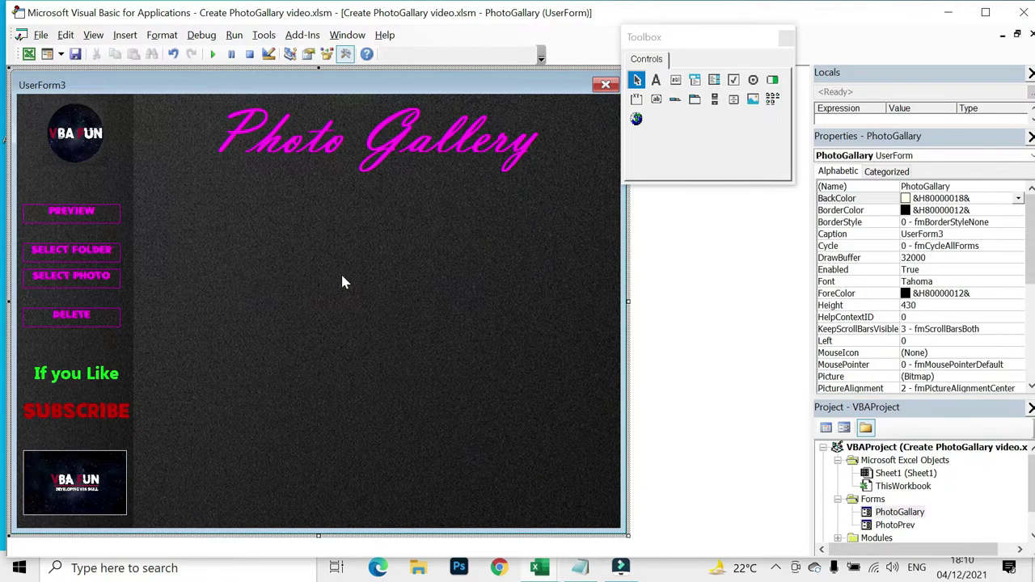
# - Rename the variable img to ChBox in the new checkbox's Set line
pyautogui.doubleClick(79, 276)
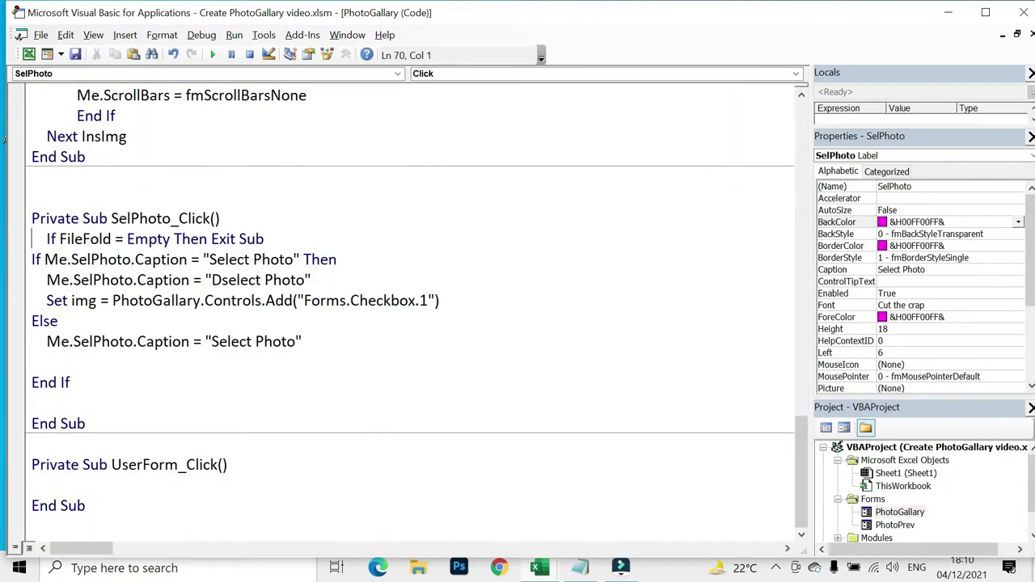
pyautogui.doubleClick(83, 300)
pyautogui.write('Ch')
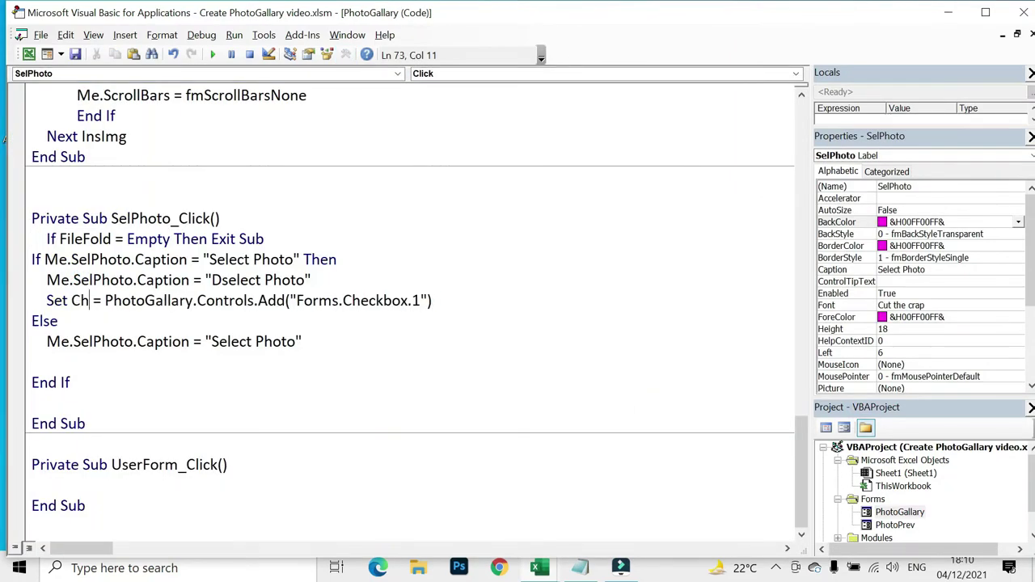
pyautogui.write('Box')
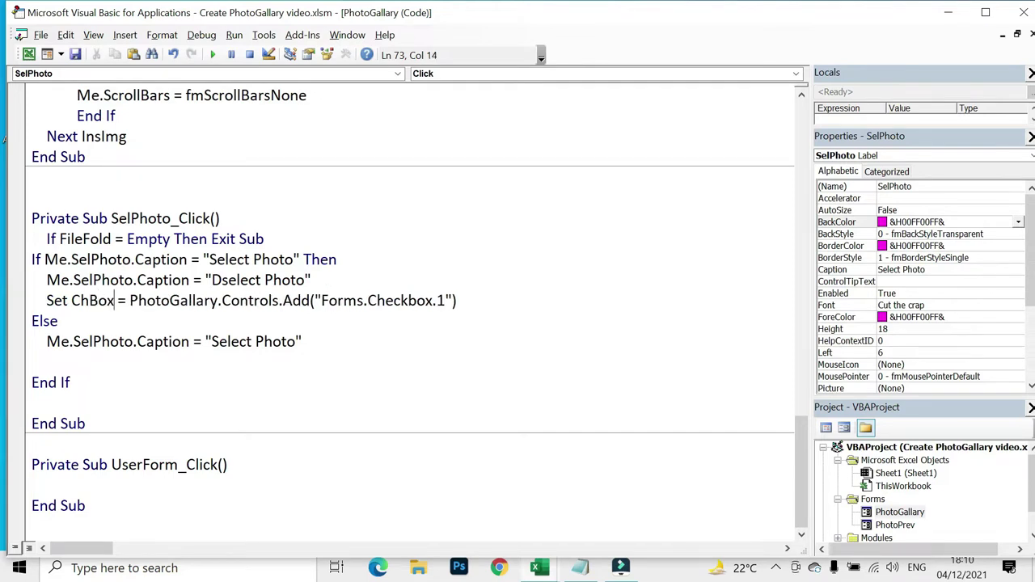
# - Add an empty With ChBox … End With block and a blank line under Dselect Photo
pyautogui.click(458, 300)
pyautogui.press('Return')
pyautogui.write('Wi')
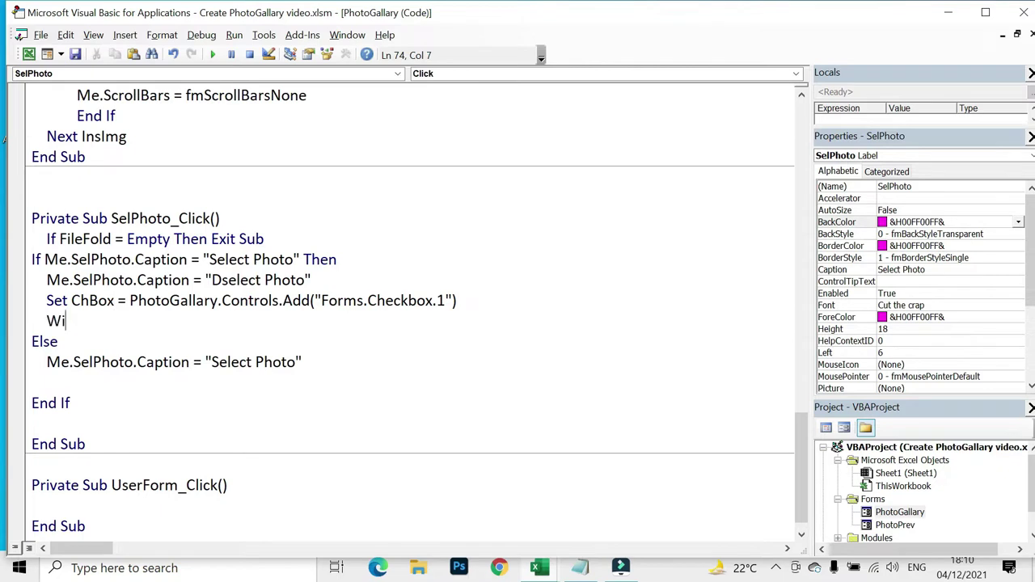
pyautogui.write('th ChBox')
pyautogui.press('Return')
pyautogui.press('Return')
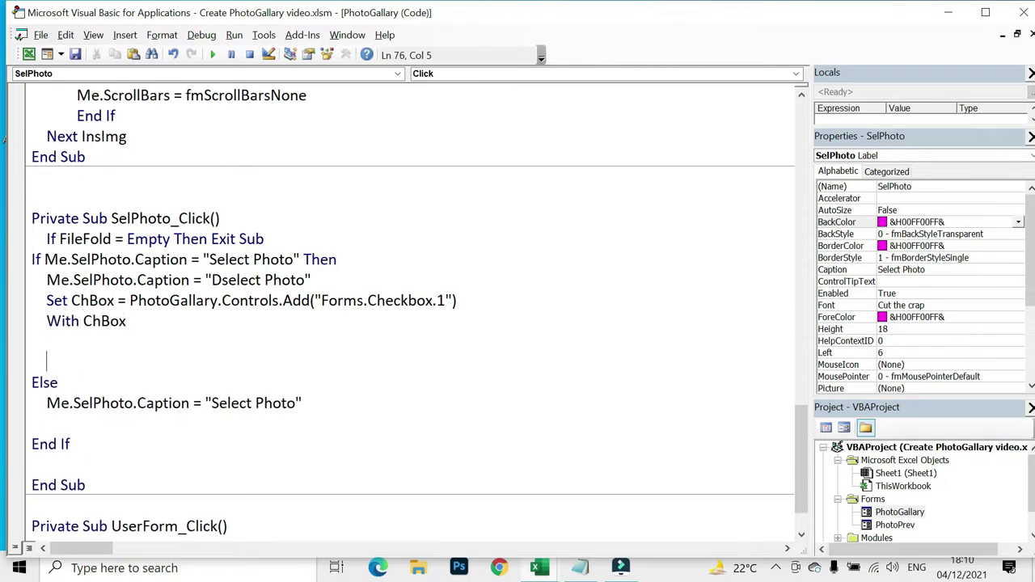
pyautogui.write('End With')
pyautogui.press('Up')
pyautogui.press('Tab')
pyautogui.click(311, 280)
pyautogui.press('Return')
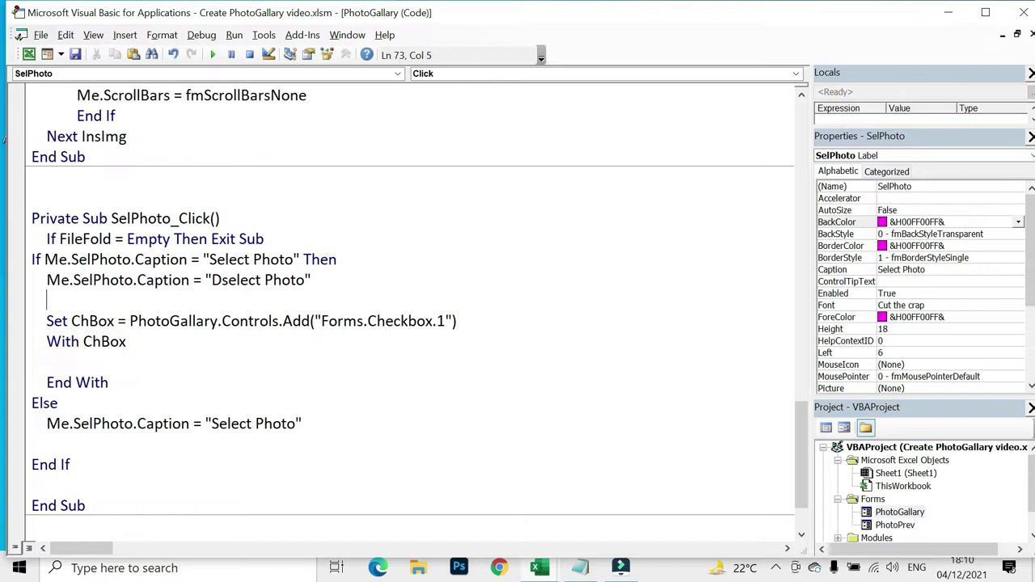
# - Start a loop "For ChkBtn = 0 To TotPhoto - 1" under the Dselect Photo line
pyautogui.scroll(20, 404, 307)
pyautogui.moveTo(62, 115); pyautogui.dragTo(124, 116)
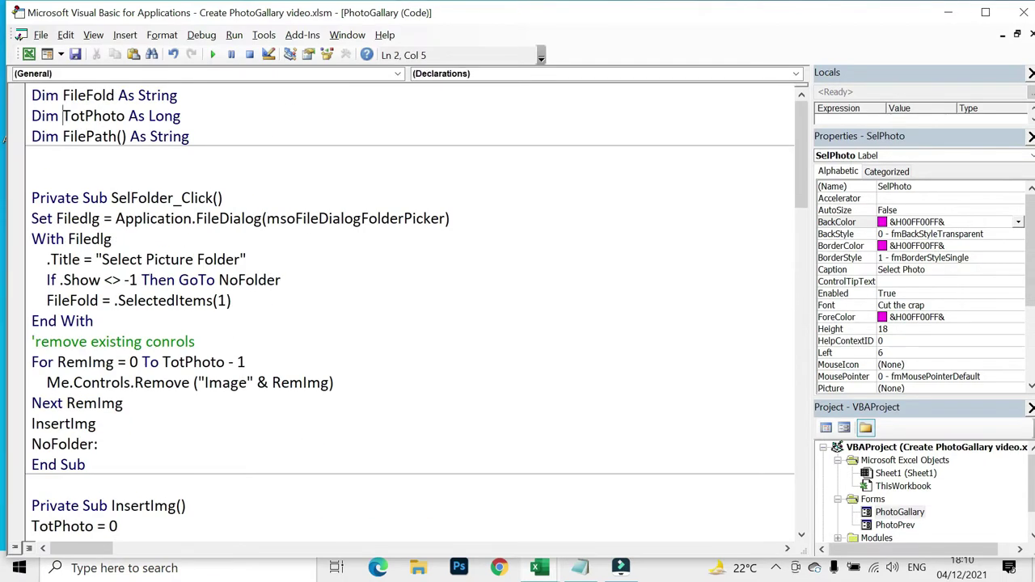
pyautogui.scroll(-7, 405, 307)
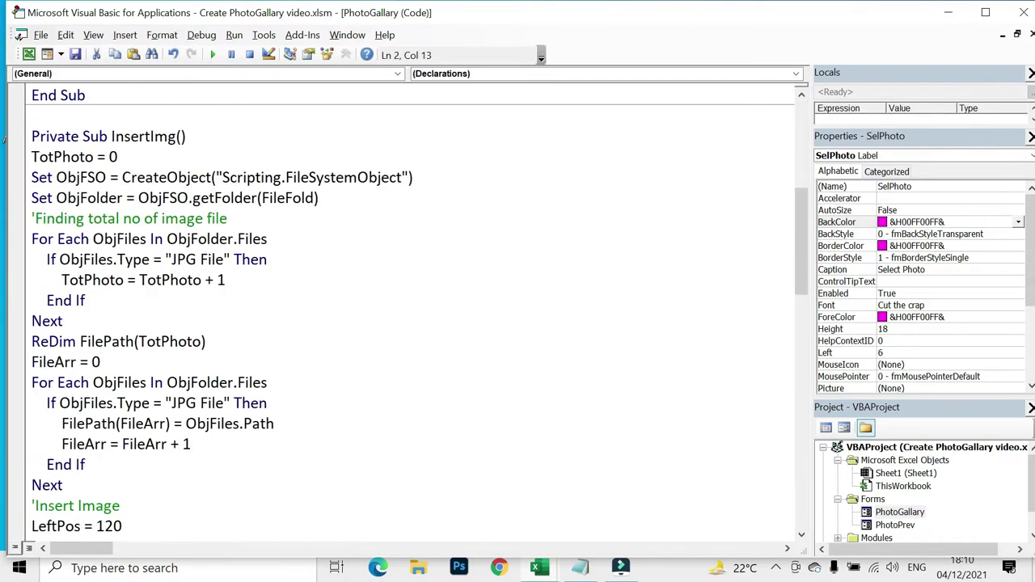
pyautogui.scroll(7, 404, 307)
pyautogui.scroll(-1, 404, 307)
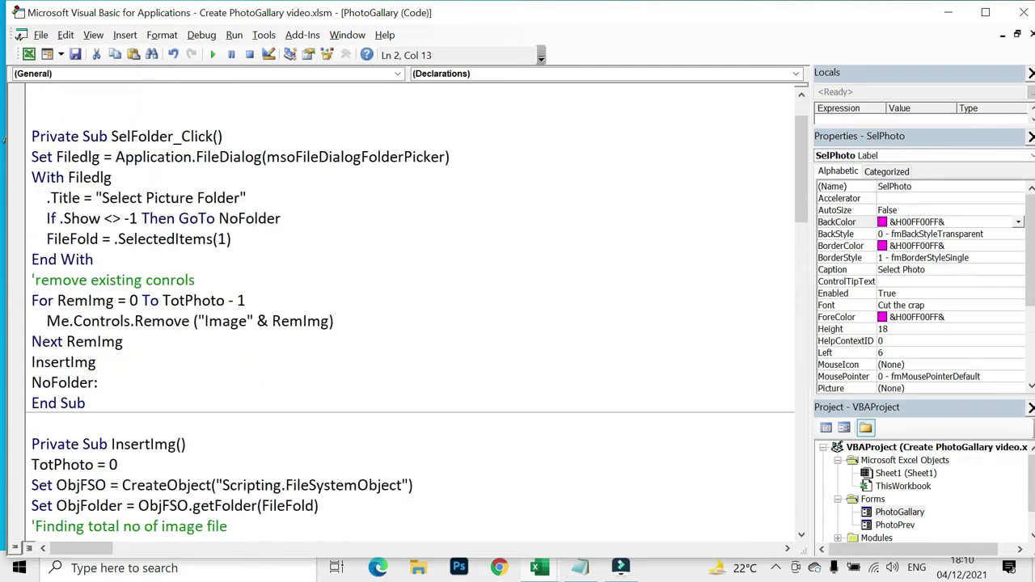
pyautogui.scroll(-7, 404, 307)
pyautogui.scroll(-3, 405, 307)
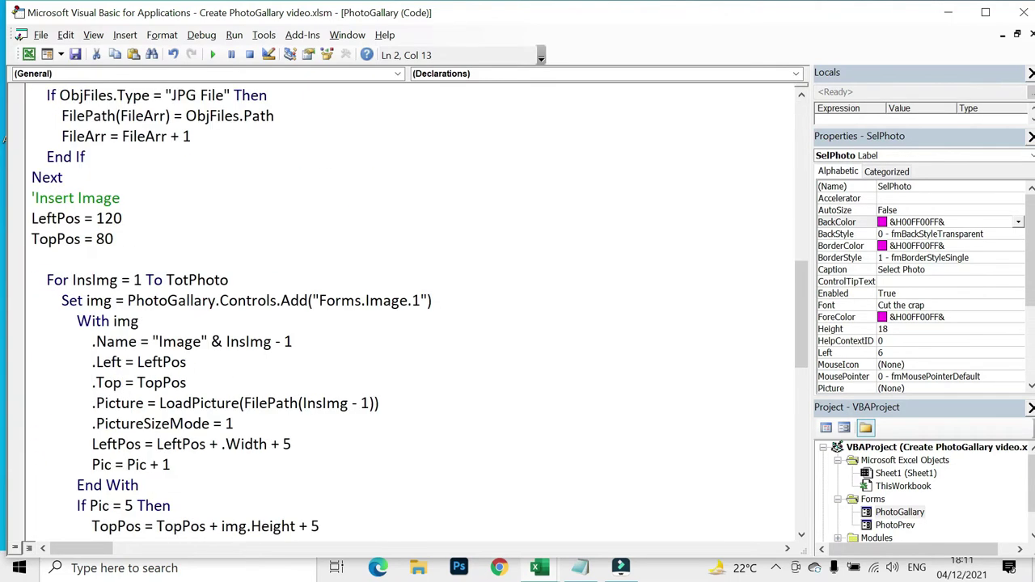
pyautogui.scroll(-4, 405, 307)
pyautogui.scroll(-3, 404, 307)
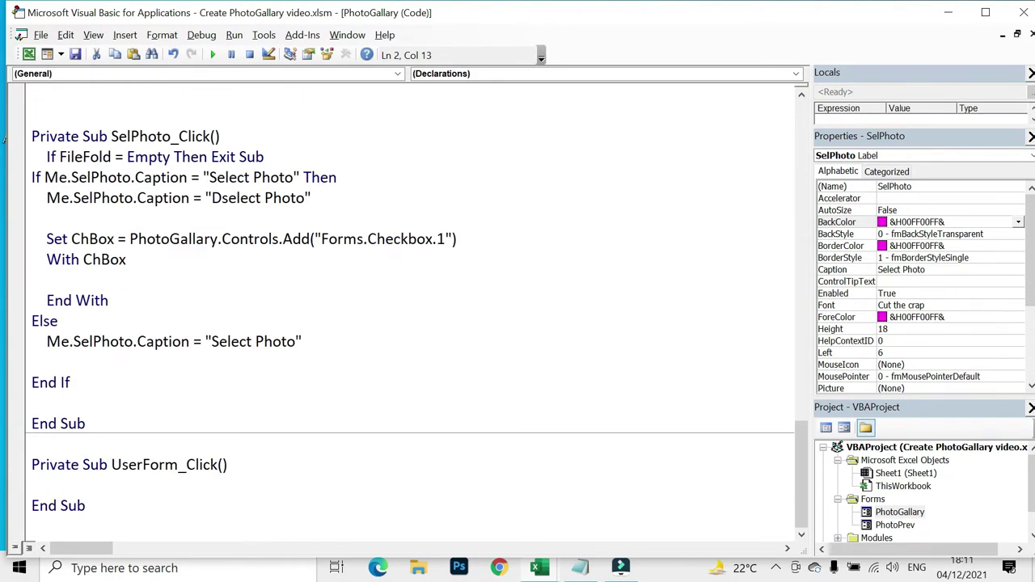
pyautogui.click(47, 218)
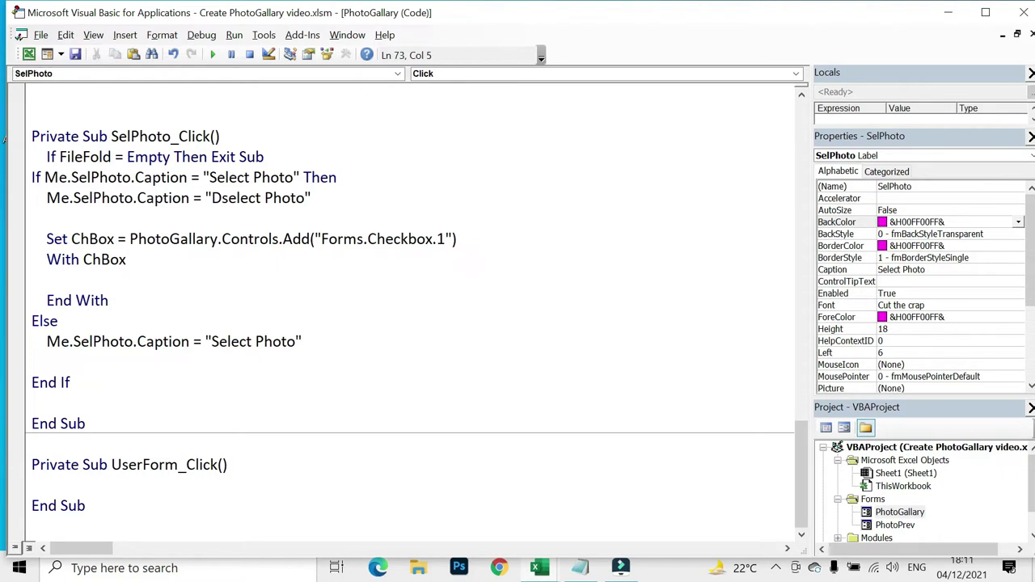
pyautogui.write('For ChkB')
pyautogui.write('tn = 0 to ')
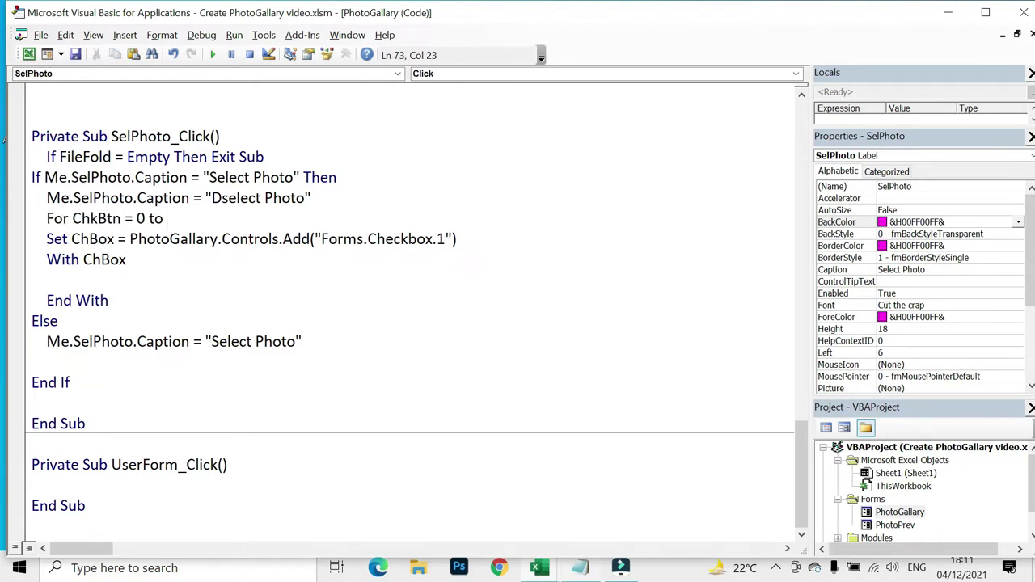
pyautogui.write('TotPhoto')
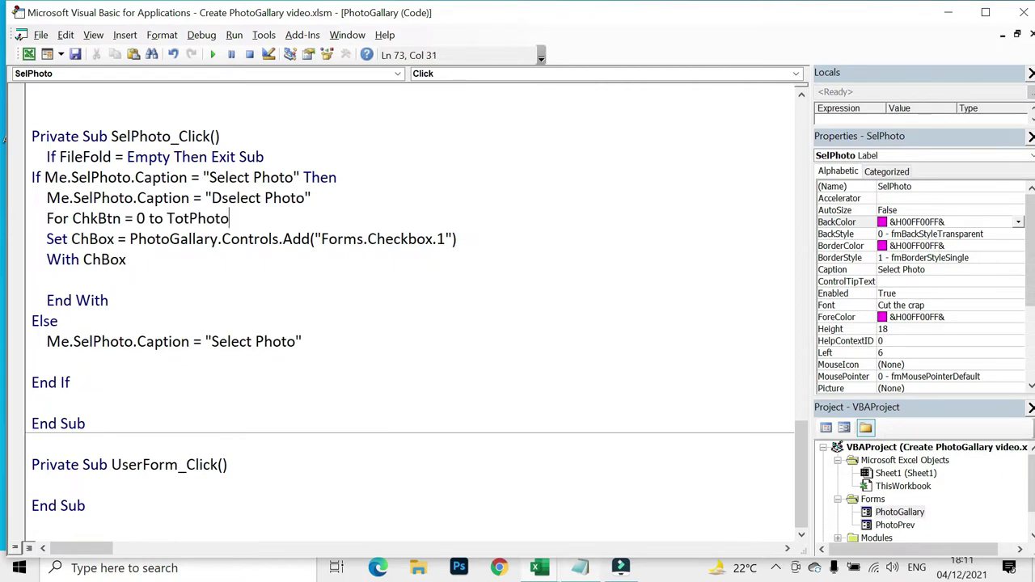
pyautogui.write('-1')
# - Close the loop with "Next ChkBtn" after End With
pyautogui.press('Down')
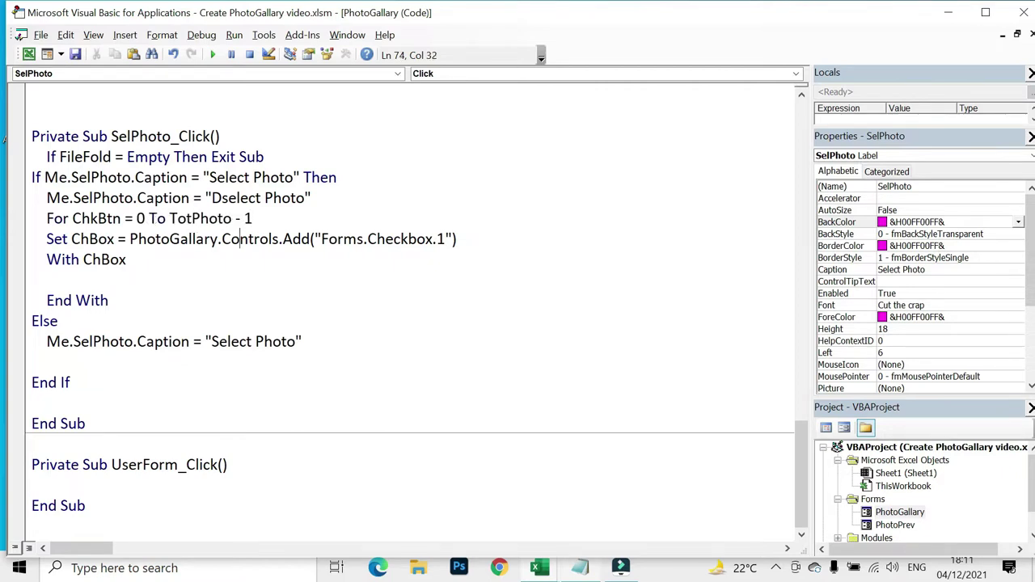
pyautogui.press('Down')
pyautogui.press('Down')
pyautogui.press('Down')
pyautogui.press('Return')
pyautogui.press('BackSpace')
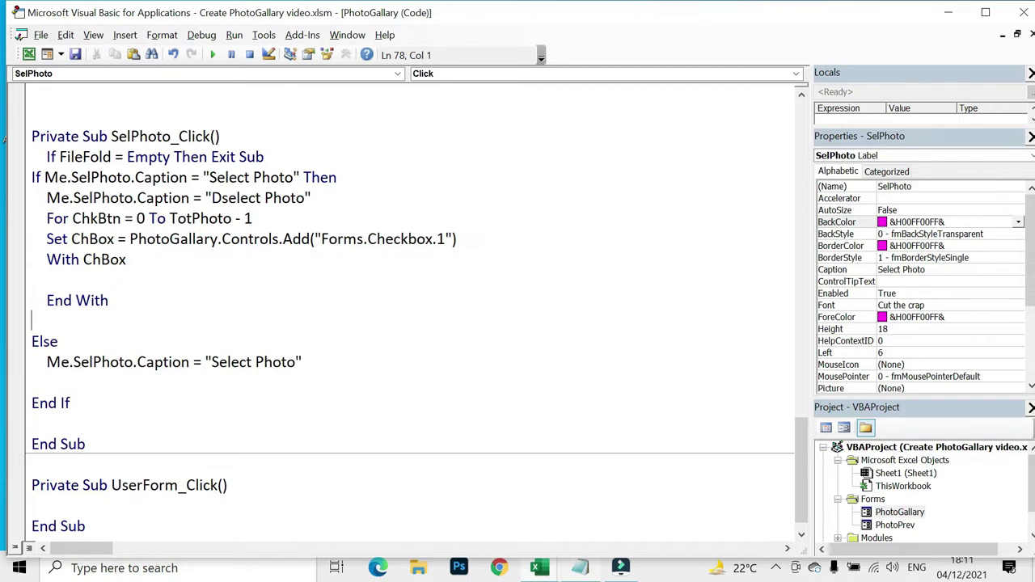
pyautogui.press('Tab')
pyautogui.write('E')
pyautogui.press('BackSpace')
pyautogui.write('Next Ch')
pyautogui.write('ck')
pyautogui.press('BackSpace')
pyautogui.press('BackSpace')
pyautogui.write('kBtn')
# - Indent the loop body and begin '.Name = "Ch" &' inside With ChBox
pyautogui.moveTo(109, 300); pyautogui.dragTo(130, 238)
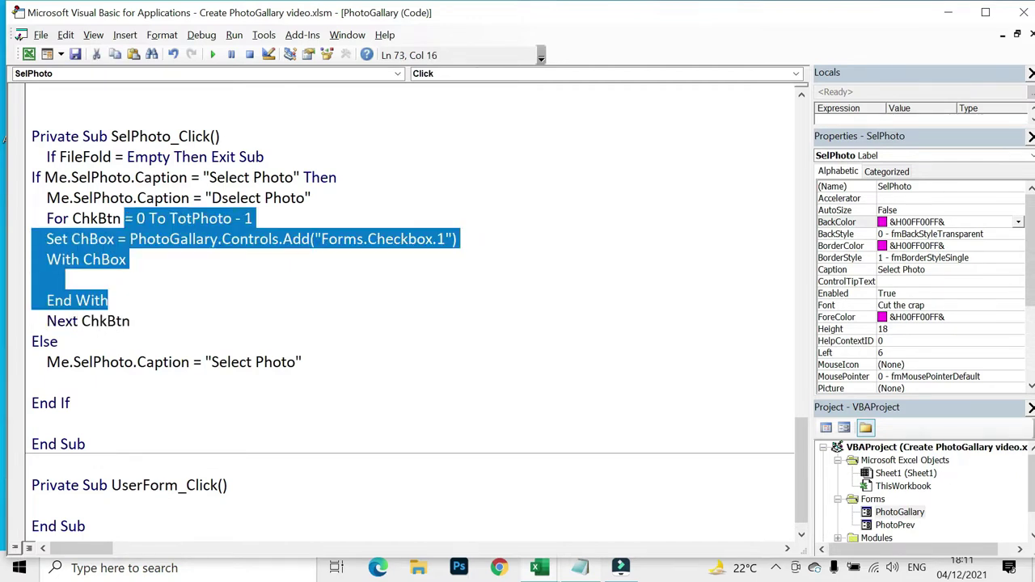
pyautogui.press('Tab')
pyautogui.click(77, 279)
pyautogui.write('.')
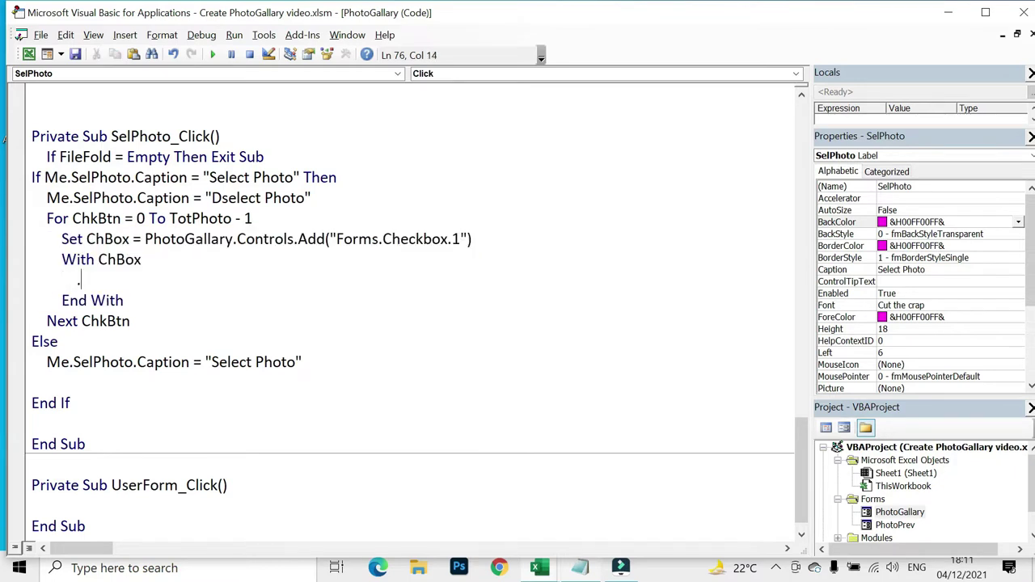
pyautogui.write('Name')
pyautogui.write(' = "')
pyautogui.write('Ch" &')
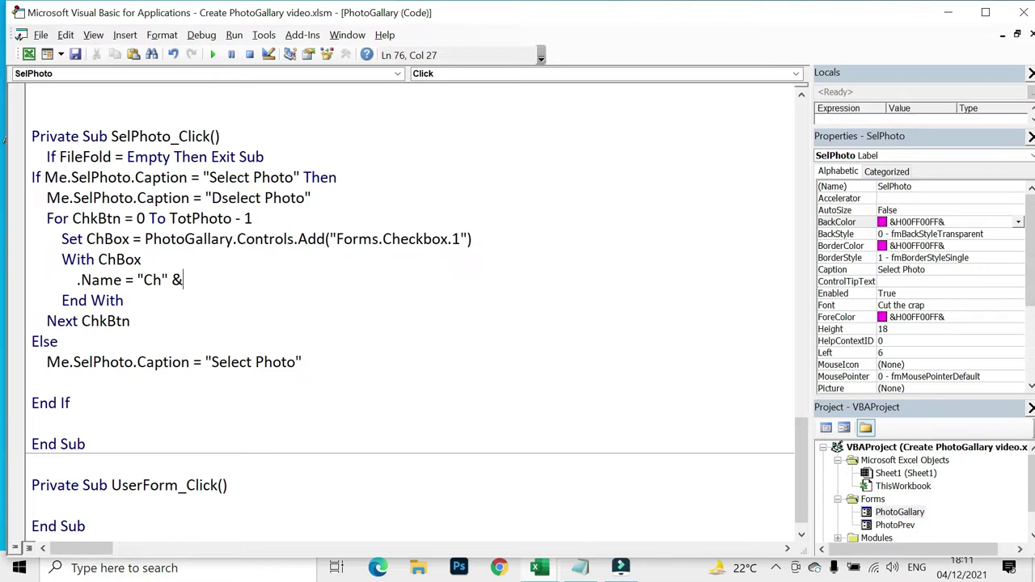
# - Name each checkbox "Ch" & ChkBtn, set .Width = Me("Imag" & ChBox).Width, and begin a .left line
pyautogui.write(' Chk')
pyautogui.write('Btn')
pyautogui.press('Return')
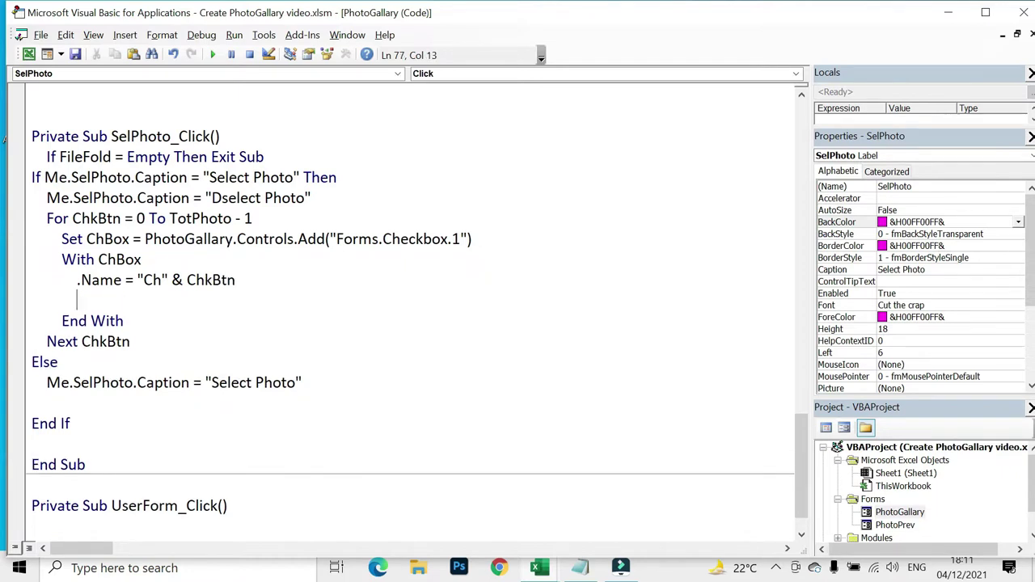
pyautogui.write('.W')
pyautogui.write('idth =')
pyautogui.write(' "')
pyautogui.write('me("I')
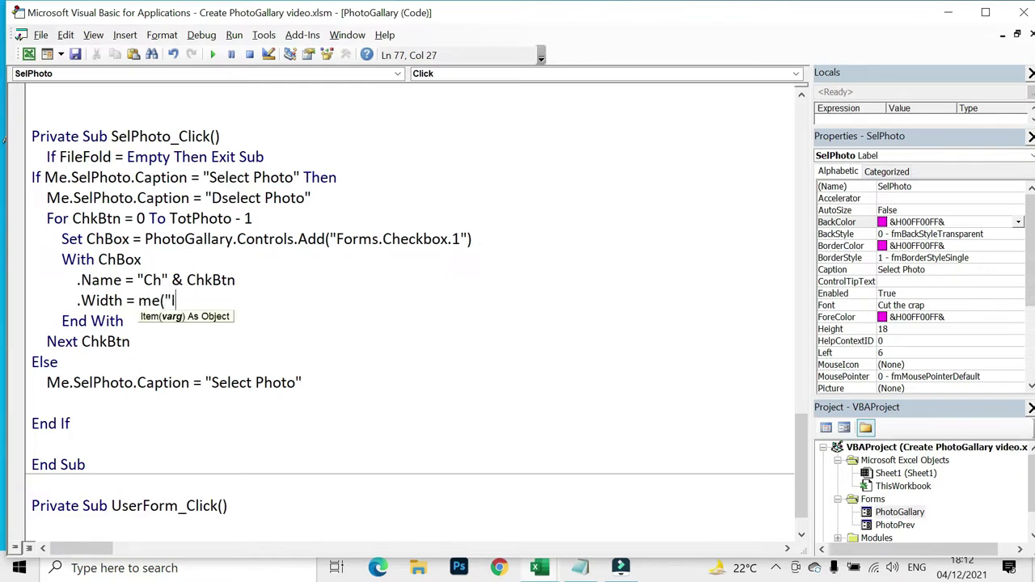
pyautogui.write('mag" & ')
pyautogui.write('ChBox)')
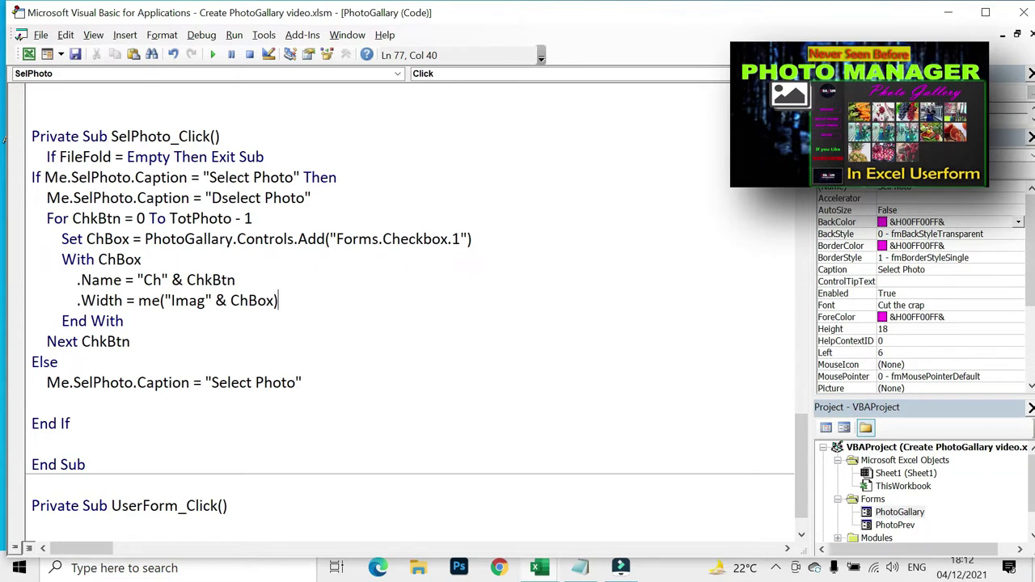
pyautogui.write('.w')
pyautogui.write('idth')
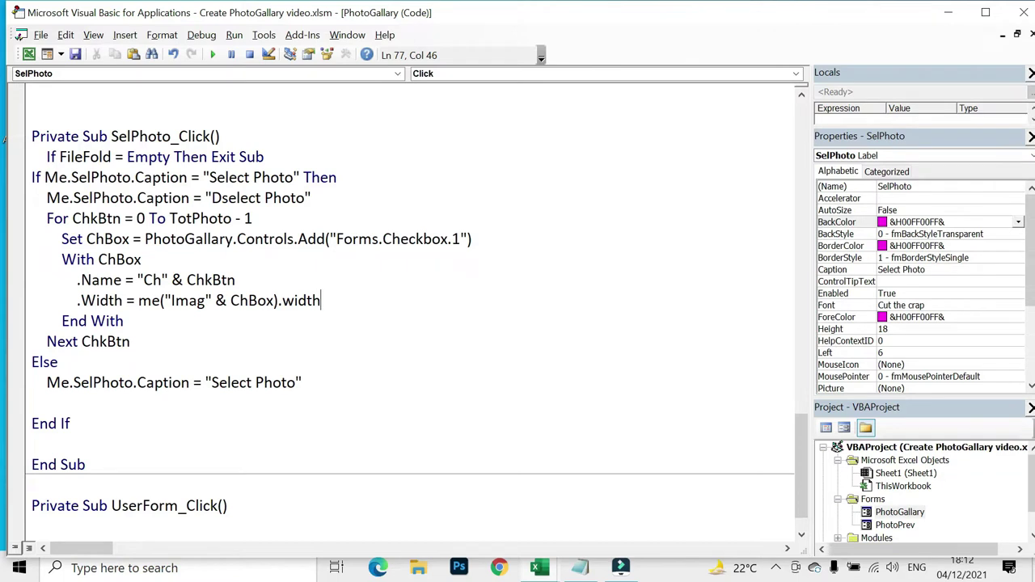
pyautogui.press('Down')
pyautogui.press('Up')
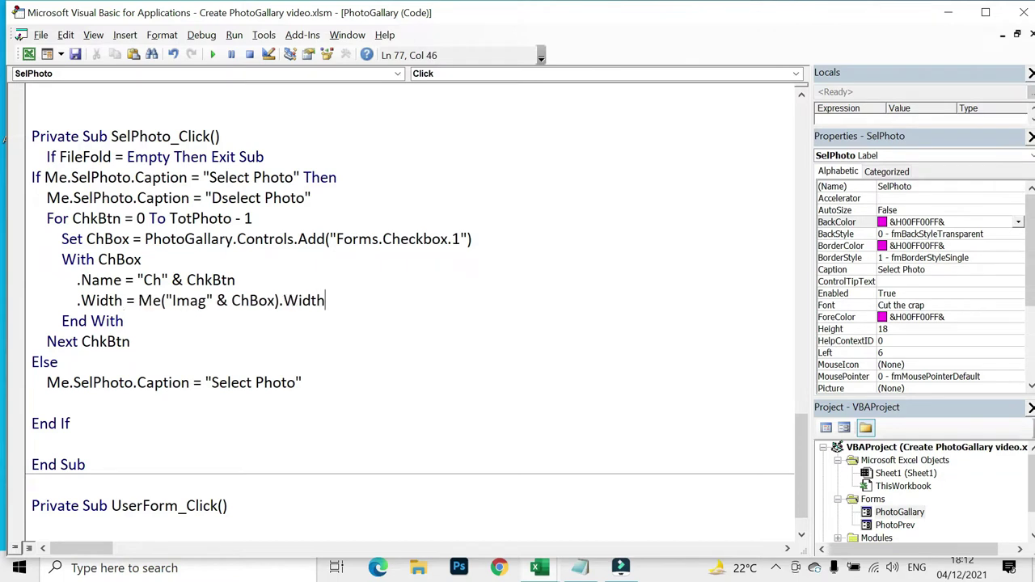
pyautogui.press('Return')
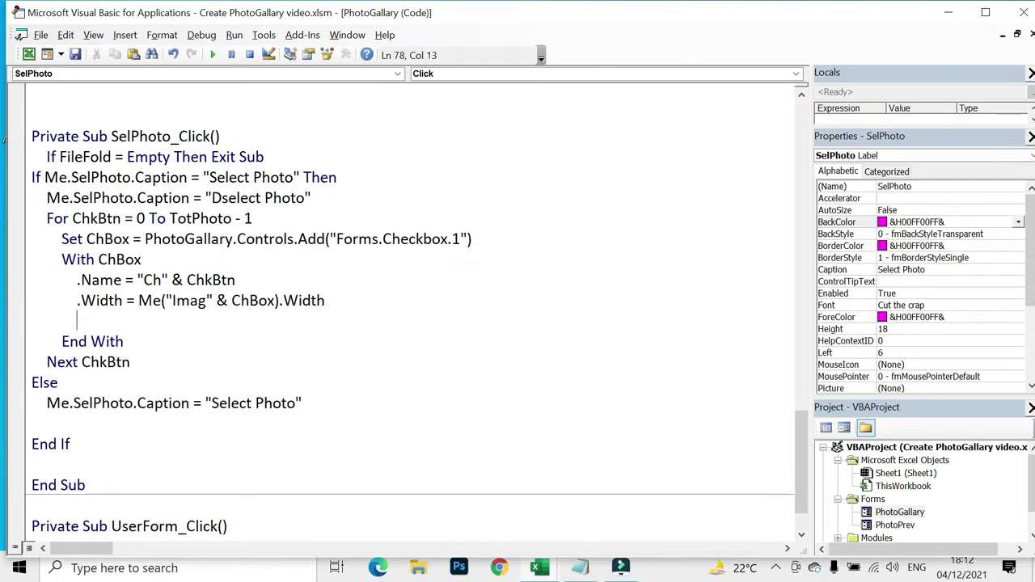
pyautogui.write('.le')
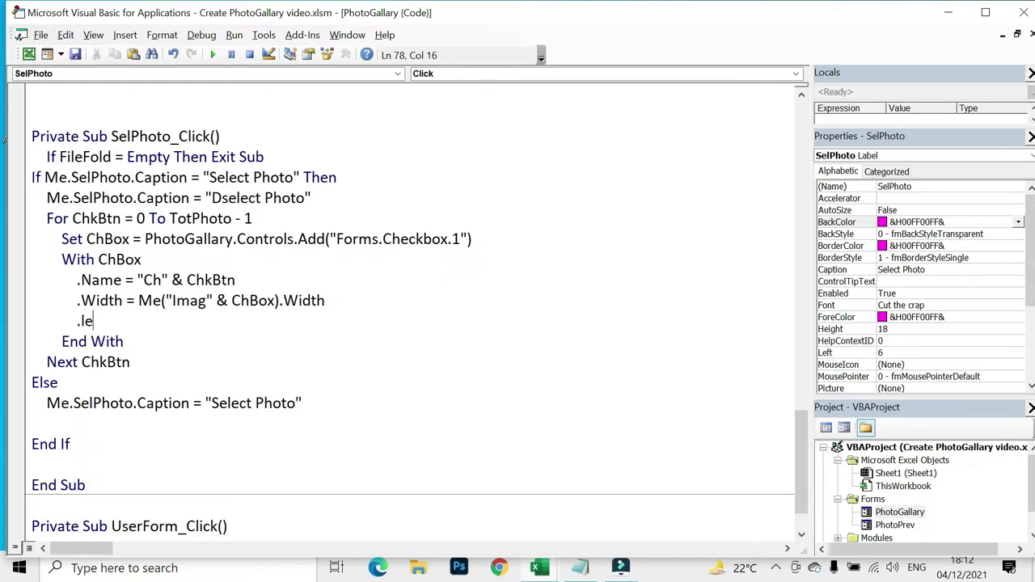
pyautogui.write('ft =')
# - Dismiss the compile error and complete .Left = Me("Imag" & ChBox).Left by reusing the image expression
pyautogui.click(150, 228)
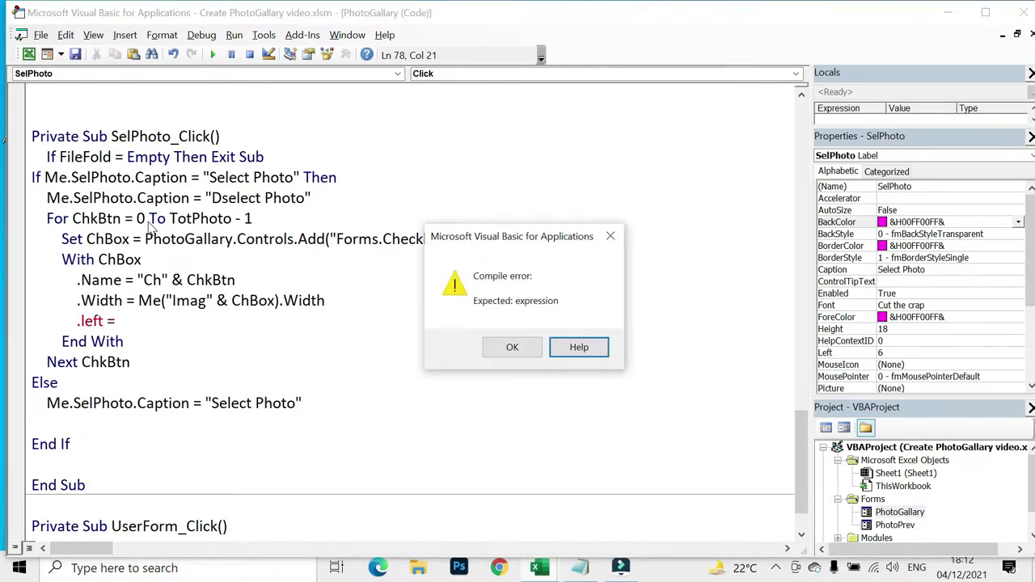
pyautogui.press('Escape')
pyautogui.moveTo(137, 300); pyautogui.dragTo(324, 300)
pyautogui.click(115, 321)
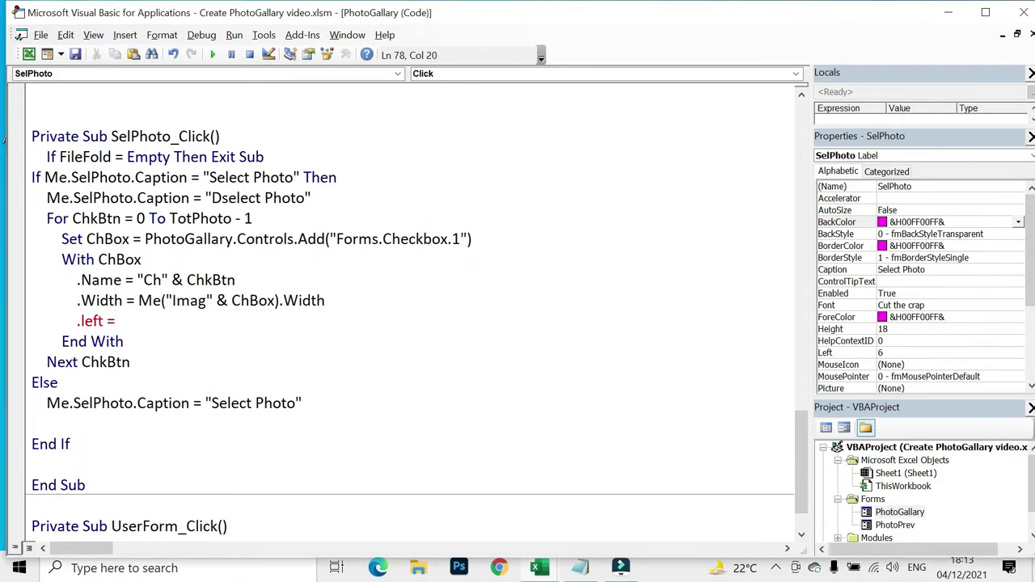
pyautogui.write('Me("Imag" & ChBox).Width')
pyautogui.press('BackSpace')
pyautogui.press('BackSpace')
pyautogui.press('BackSpace')
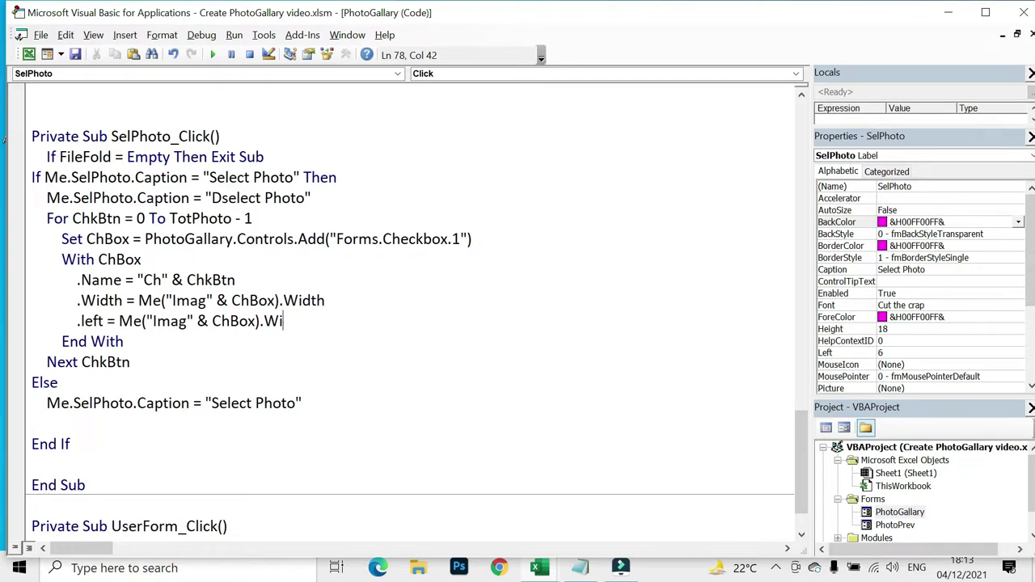
pyautogui.press('BackSpace')
pyautogui.press('BackSpace')
pyautogui.press('BackSpace')
pyautogui.write('.le')
pyautogui.press('BackSpace')
pyautogui.write('eft')
# - Run the gallery form and load the picture folder's 13 photos
pyautogui.click(213, 54)
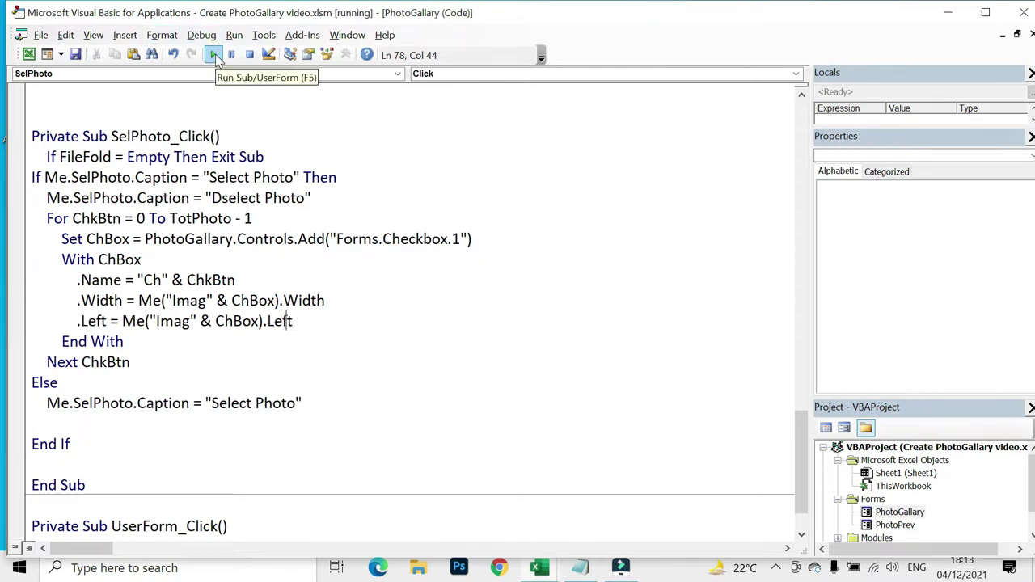
pyautogui.click(290, 239)
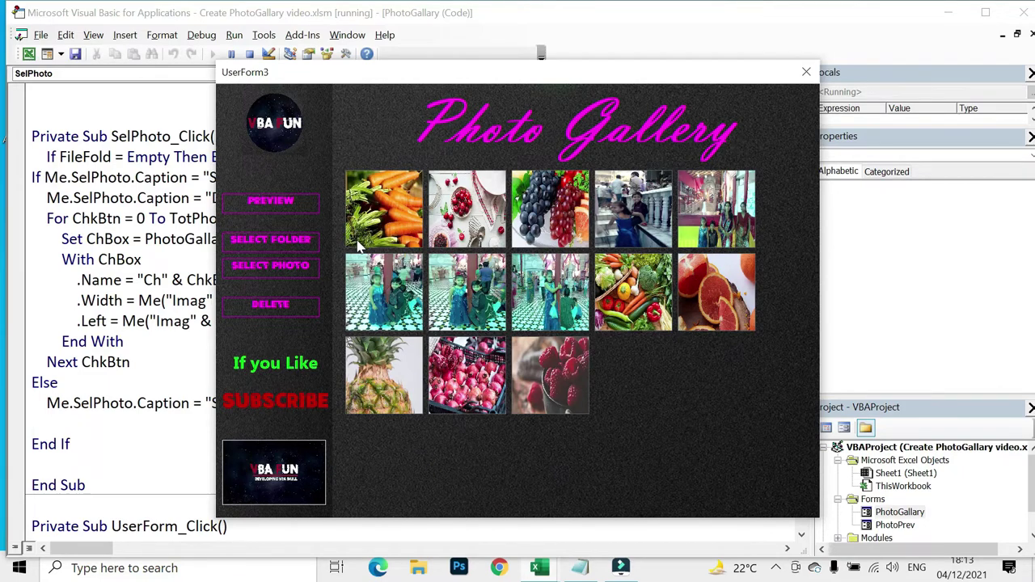
# - Close the running gallery and append ' + 10' to the checkbox .Left line
pyautogui.click(346, 251)
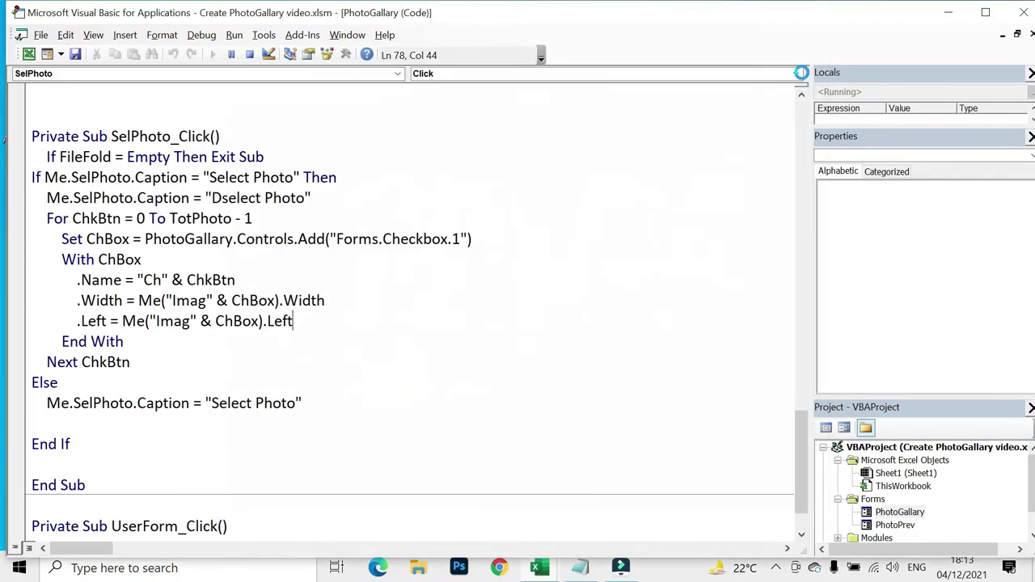
pyautogui.doubleClick(101, 276)
pyautogui.click(293, 280)
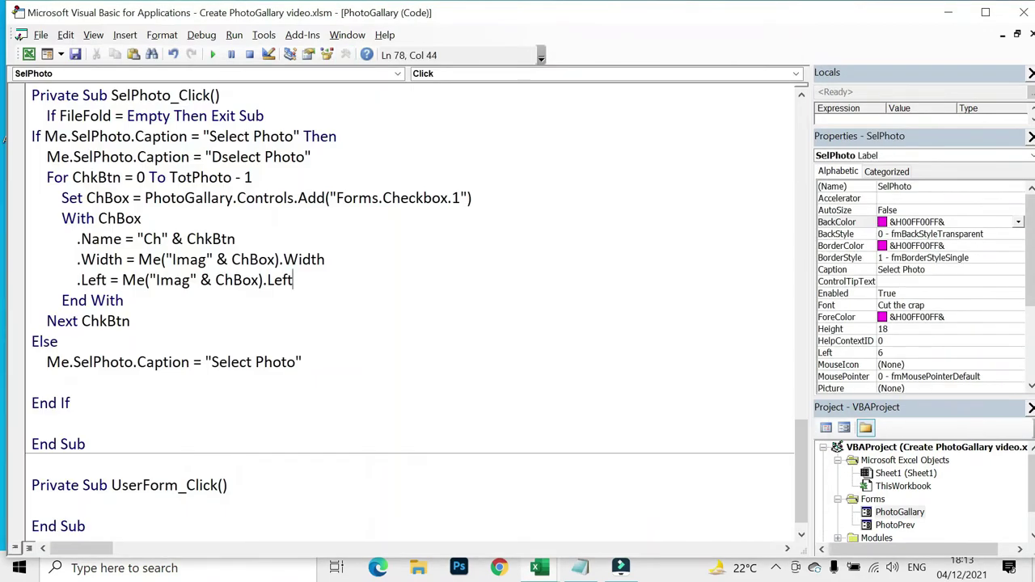
pyautogui.write(' + 10')
# - Add a line '.Top = Me("Imag" & ChBox).Top + Me("Imag" & ChBox).Height' below .Left
pyautogui.press('Return')
pyautogui.write('.Top')
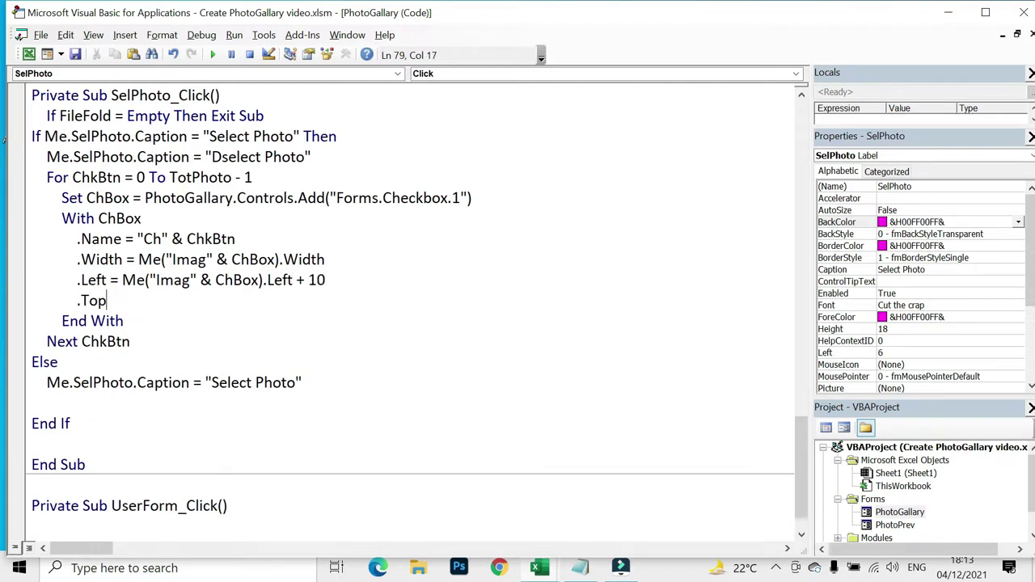
pyautogui.write(' =')
pyautogui.click(121, 280)
pyautogui.press('Return')
pyautogui.moveTo(121, 280); pyautogui.dragTo(293, 280)
pyautogui.hotkey('ctrl', 'c')
pyautogui.click(123, 300)
pyautogui.hotkey('ctrl', 'v')
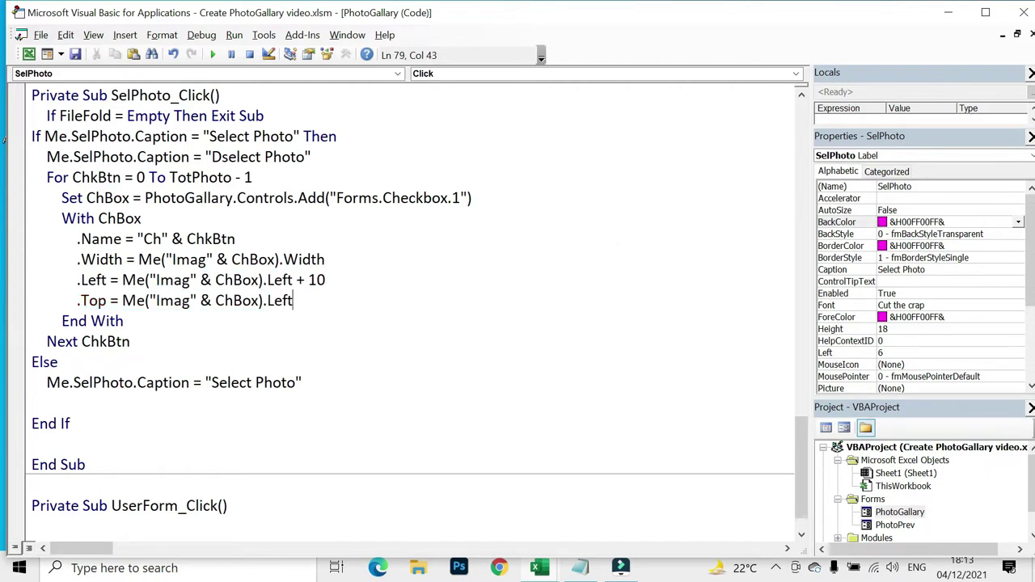
pyautogui.doubleClick(279, 300)
pyautogui.write('Top +')
pyautogui.hotkey('ctrl', 'v')
pyautogui.hotkey('shift', 'Left')
pyautogui.hotkey('shift', 'Left')
pyautogui.hotkey('shift', 'Left')
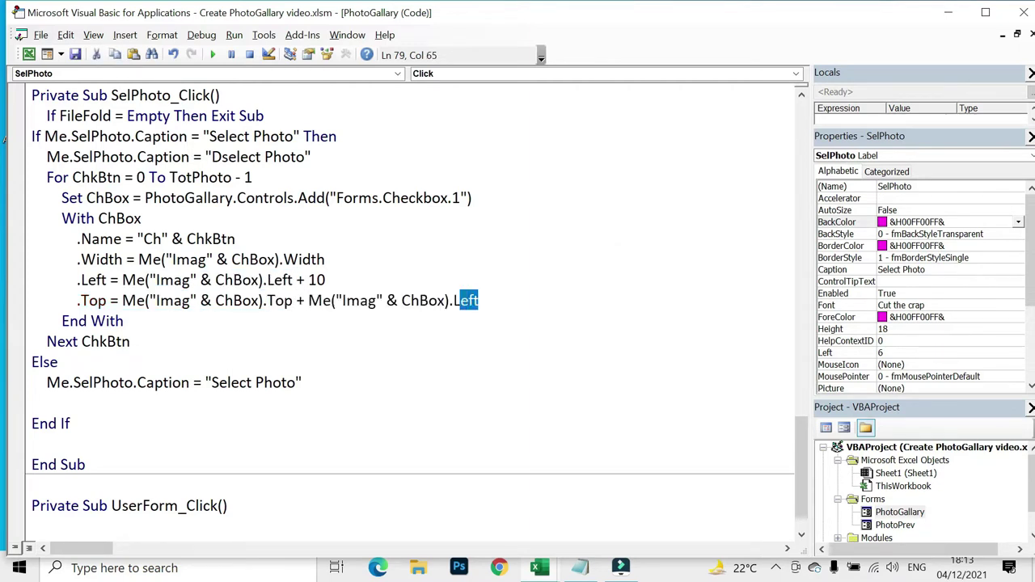
pyautogui.hotkey('shift', 'Left')
pyautogui.write('Height')
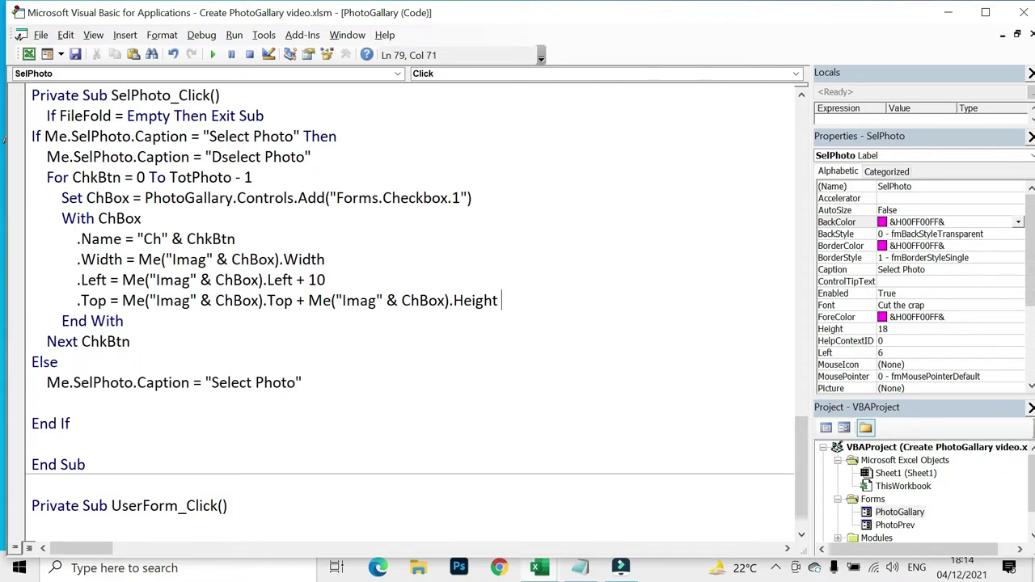
# - Add a trailing minus to the .Top line and test-run the gallery with the PHoto folder
pyautogui.write('-')
pyautogui.click(213, 55)
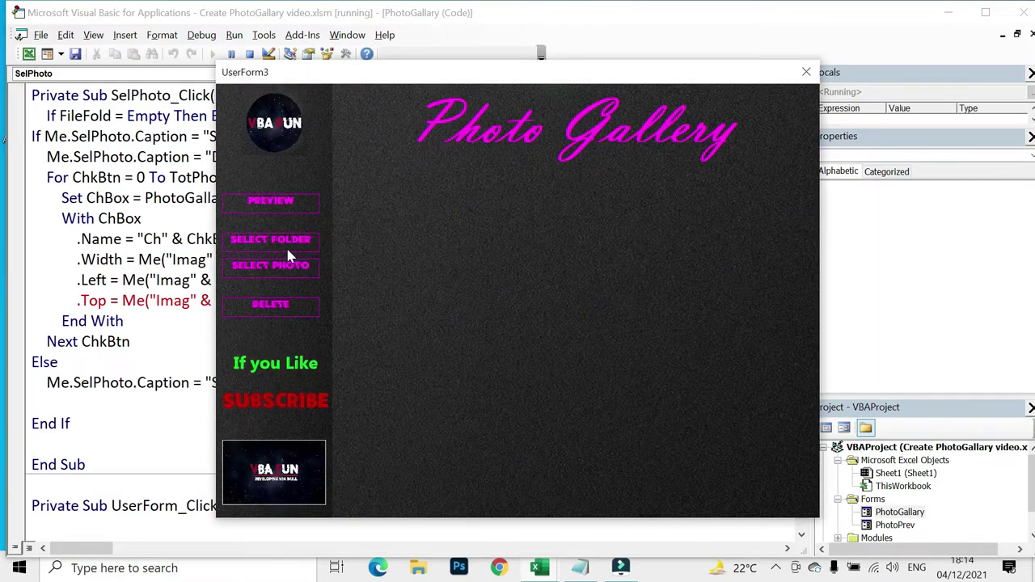
pyautogui.click(282, 241)
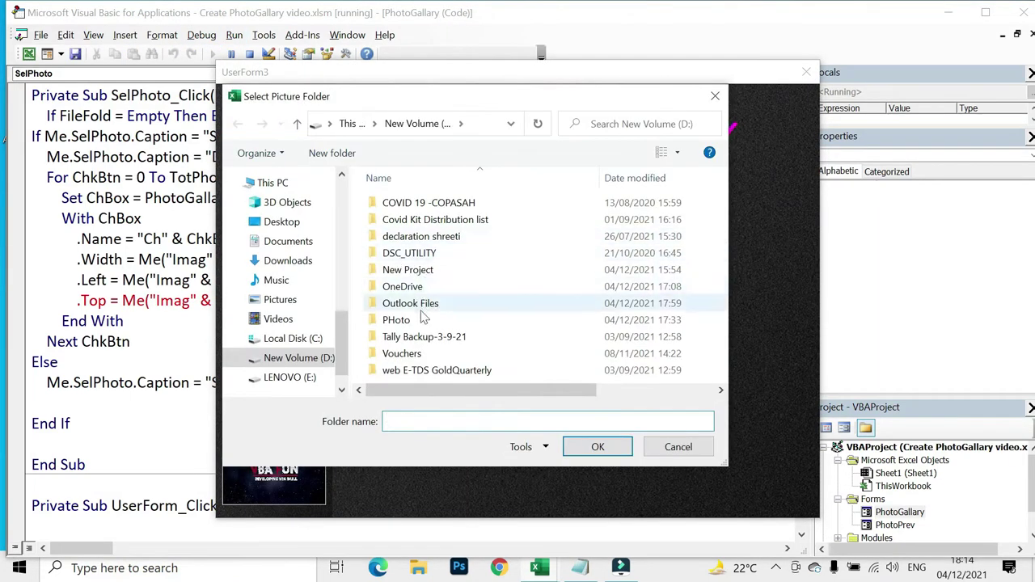
pyautogui.click(420, 321)
pyautogui.press('Return')
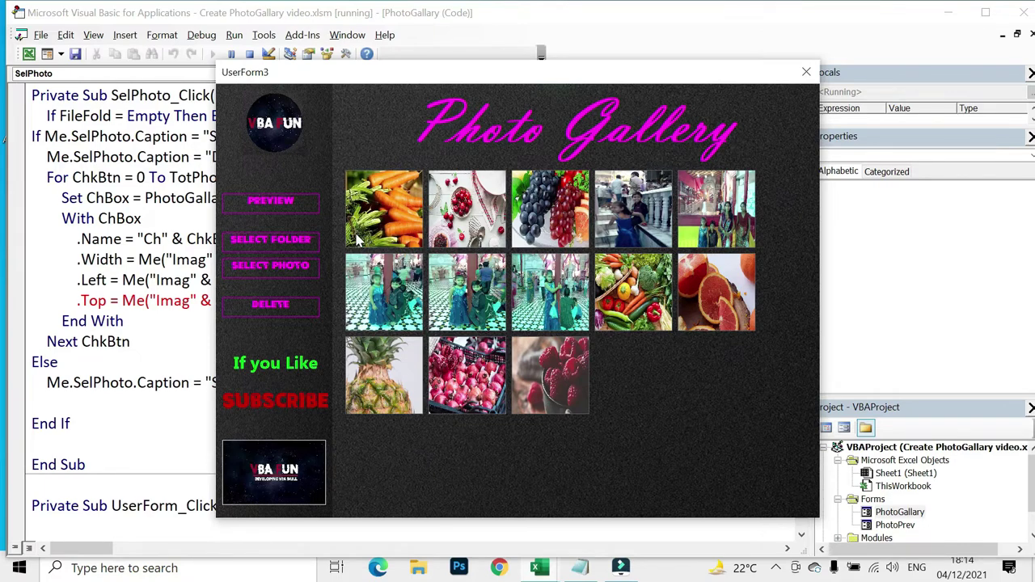
# - Close the gallery and finish the .Top line as image Top plus Height minus 10
pyautogui.click(805, 72)
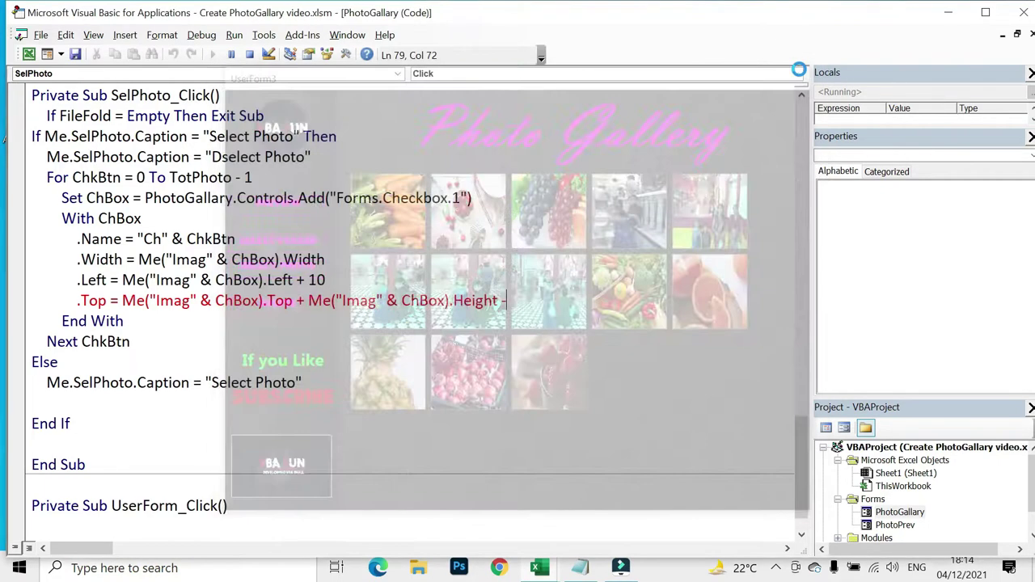
pyautogui.doubleClick(77, 276)
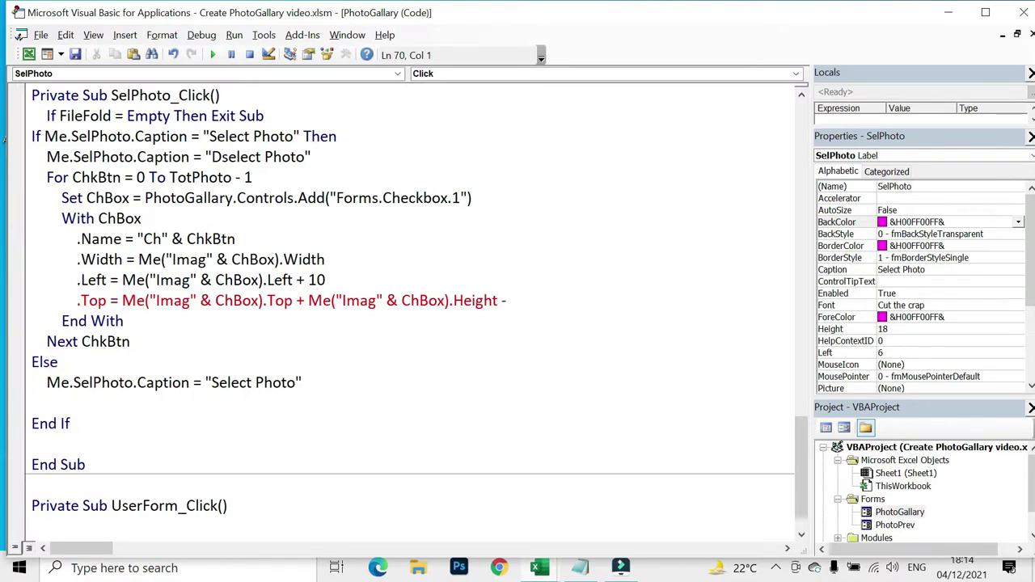
pyautogui.write('10')
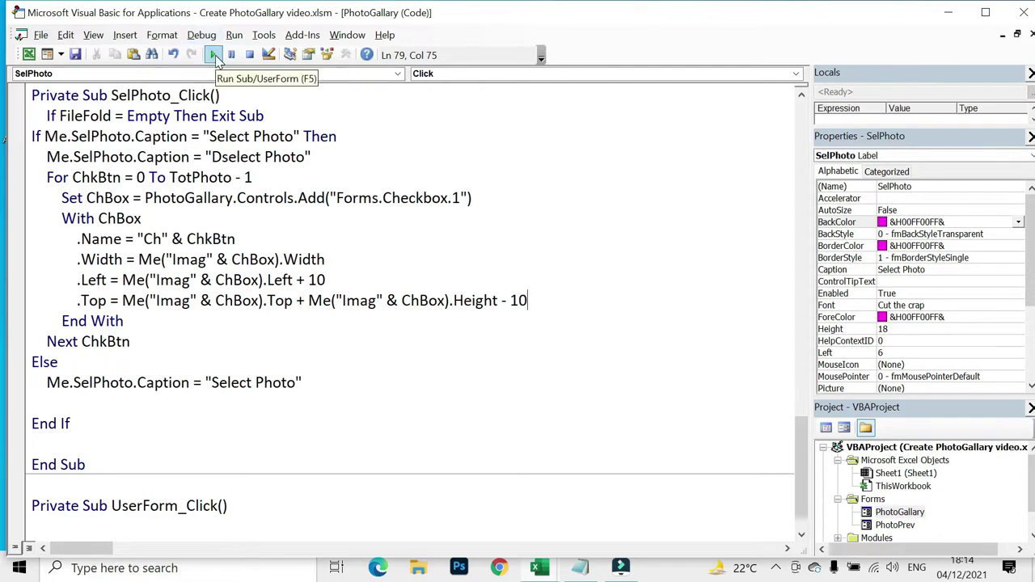
# - Test-run the gallery with the PHoto folder and debug the error raised by SELECT PHOTO
pyautogui.click(214, 55)
pyautogui.click(284, 237)
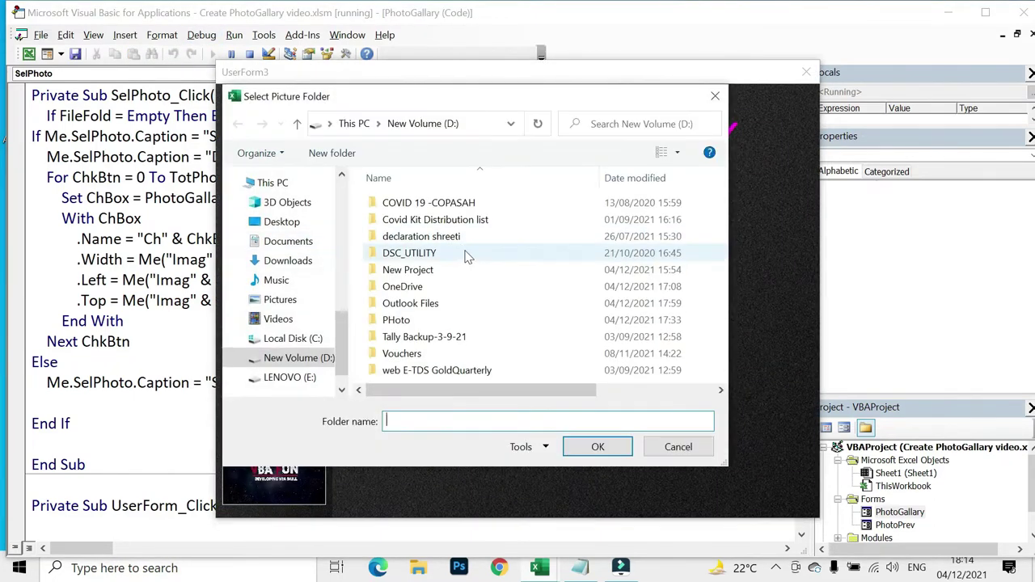
pyautogui.click(404, 320)
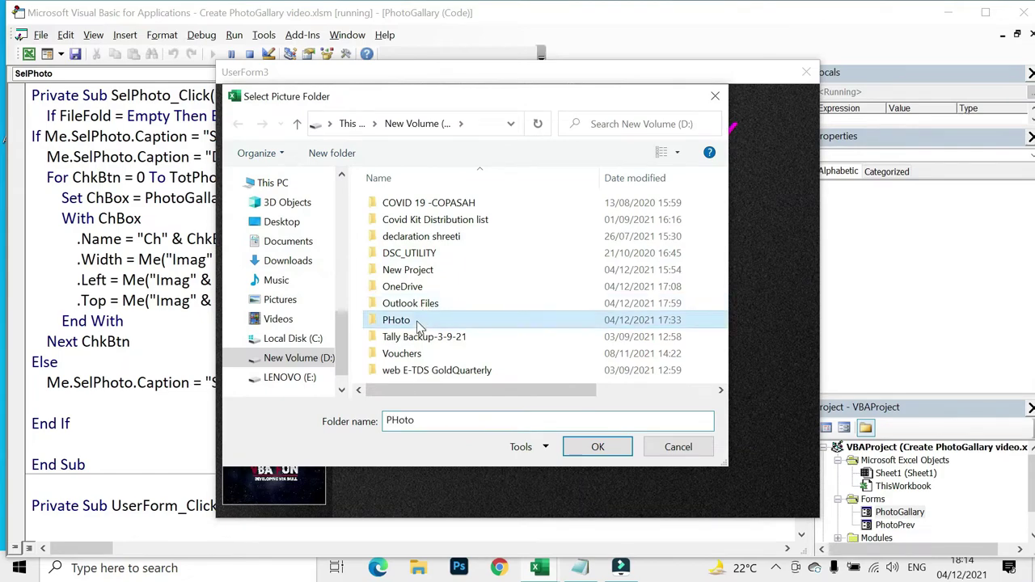
pyautogui.click(585, 450)
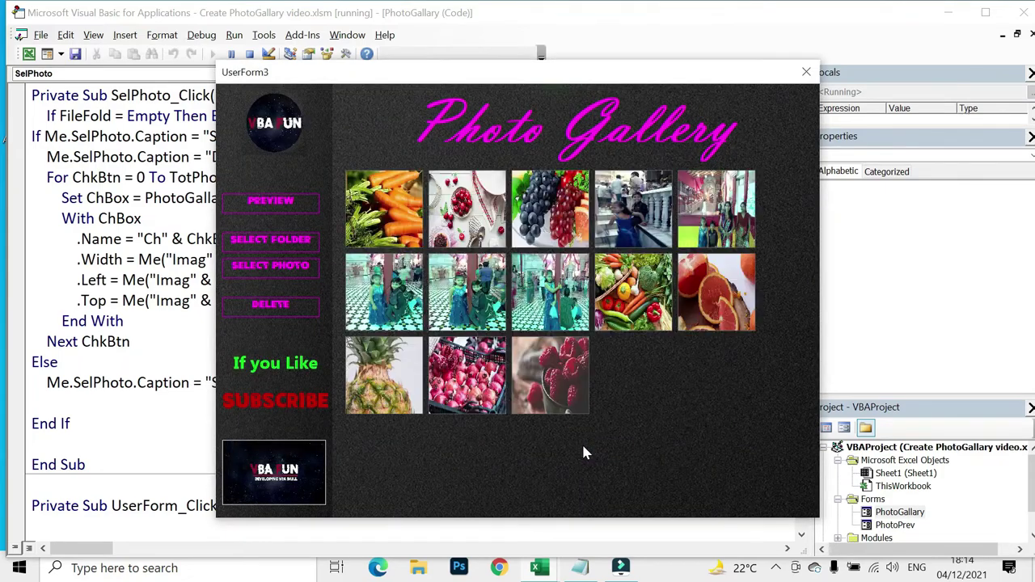
pyautogui.click(291, 266)
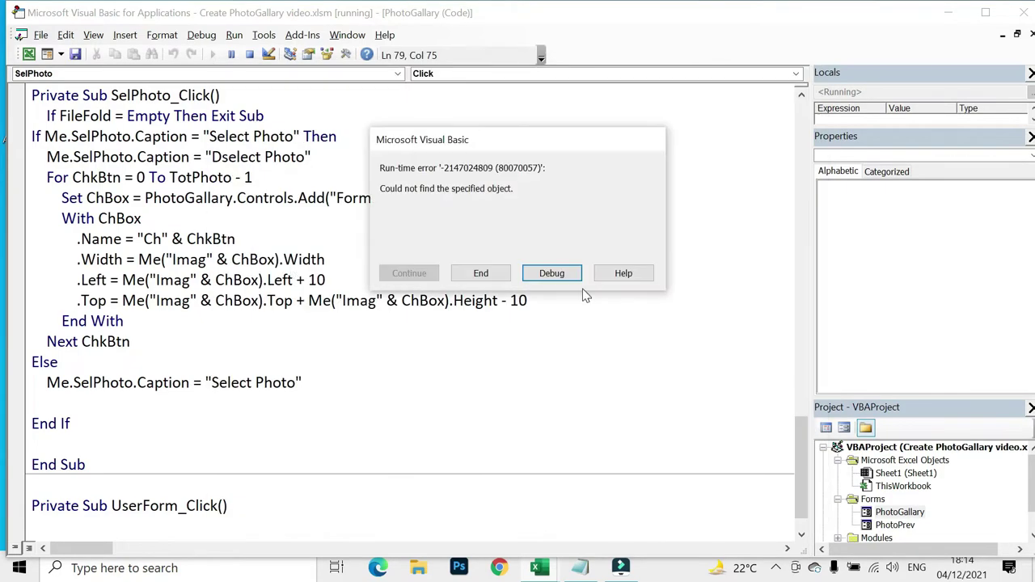
pyautogui.click(550, 273)
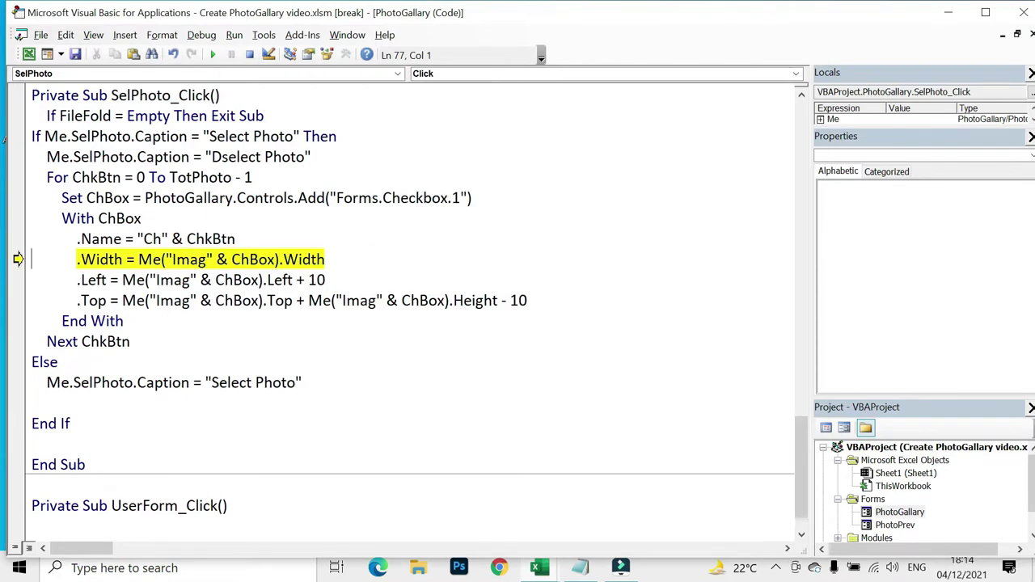
# - Replace ChBox with ChkBtn in the .Width, .Left and .Top lines and reset the macro
pyautogui.moveTo(251, 260)
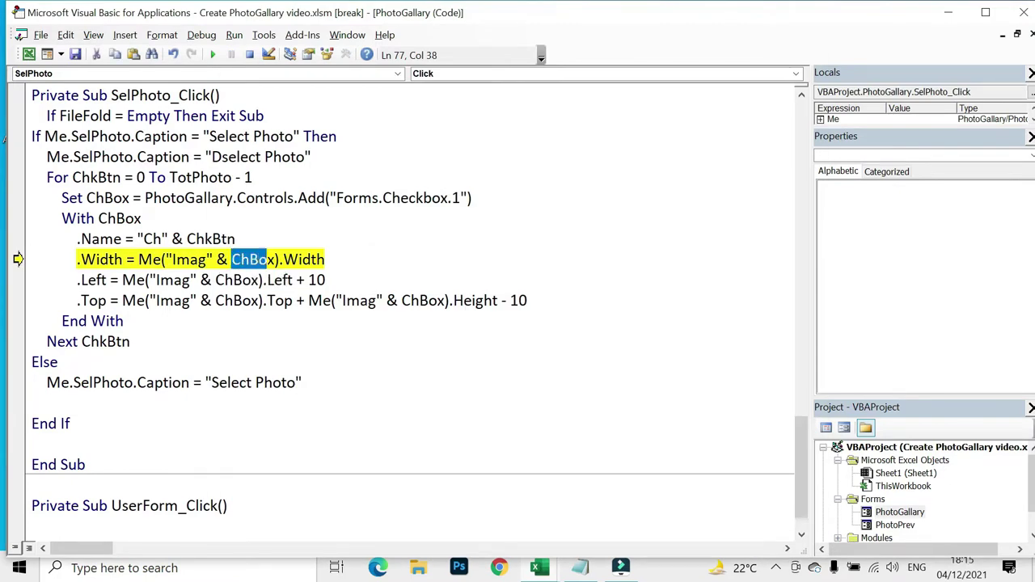
pyautogui.moveTo(231, 260); pyautogui.dragTo(275, 260)
pyautogui.moveTo(96, 180)
pyautogui.write('ChkBtn')
pyautogui.click(272, 280)
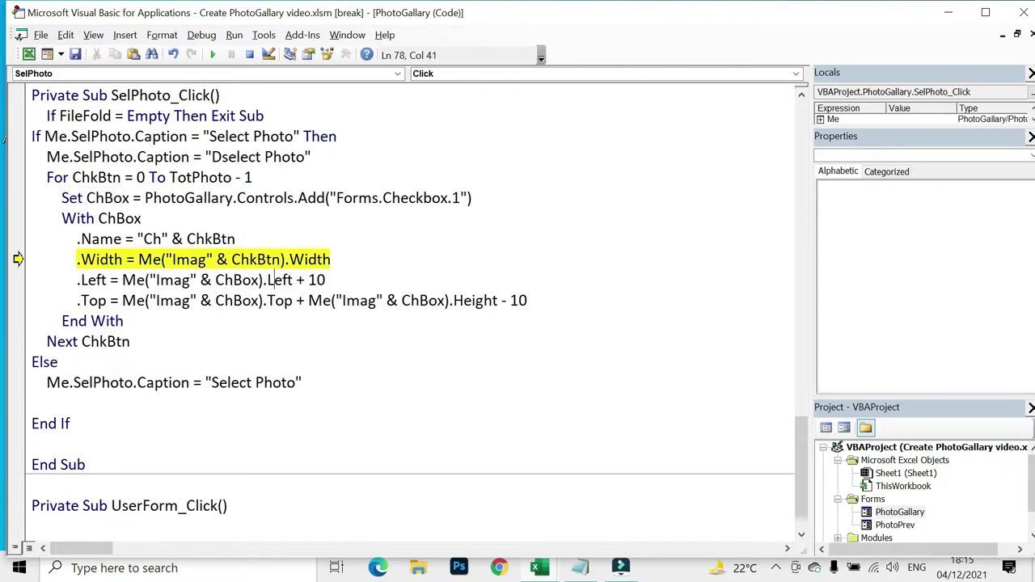
pyautogui.doubleClick(265, 259)
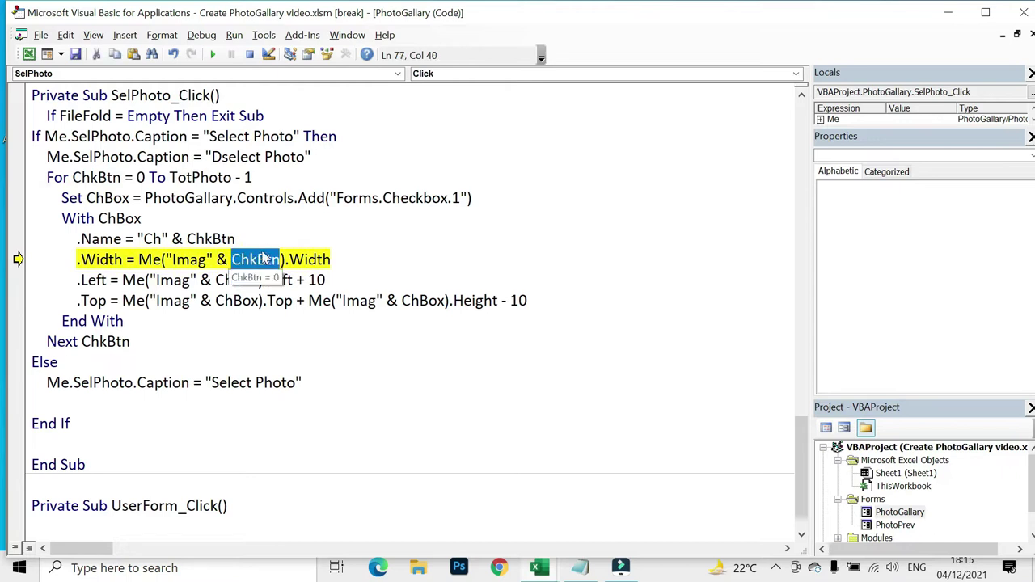
pyautogui.doubleClick(236, 300)
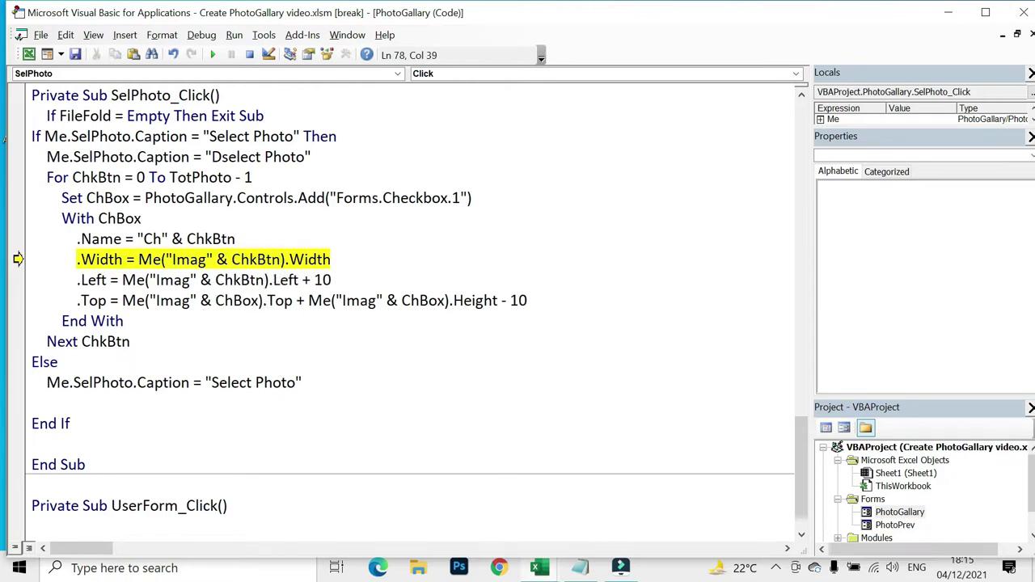
pyautogui.write('ChkBtn')
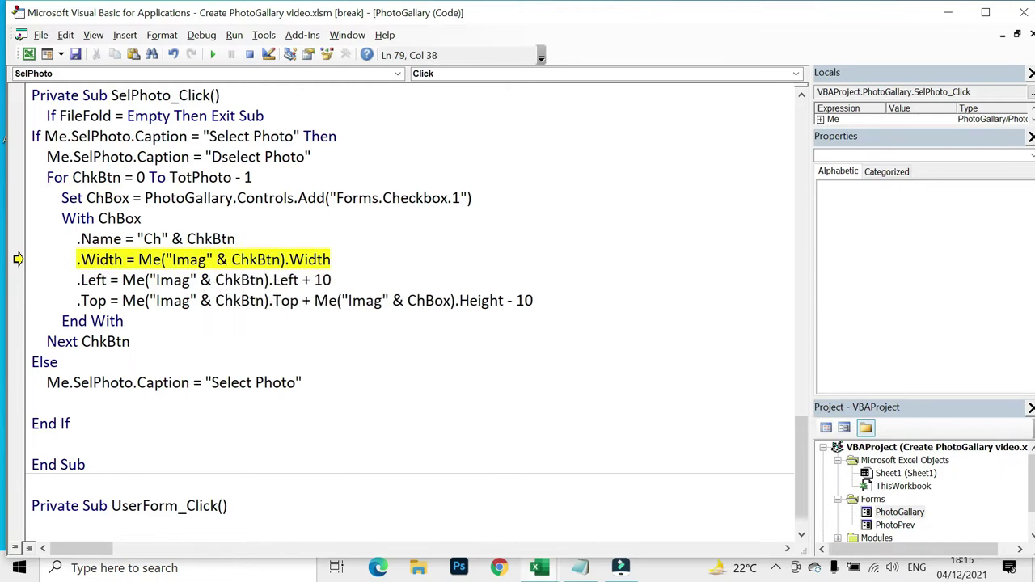
pyautogui.click(213, 54)
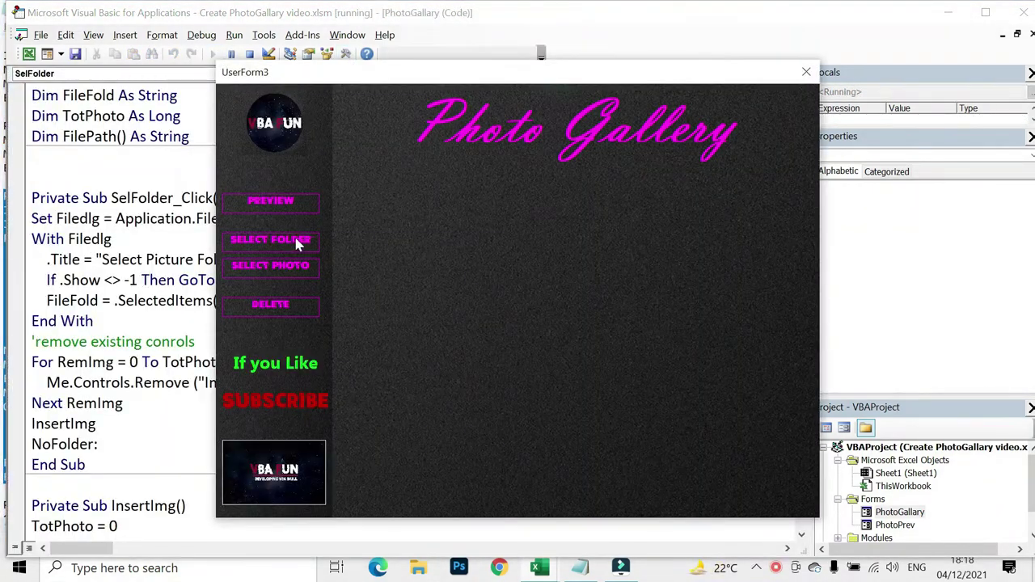
# - Load the PHoto folder's thumbnails and add a checkbox under each photo
pyautogui.click(297, 243)
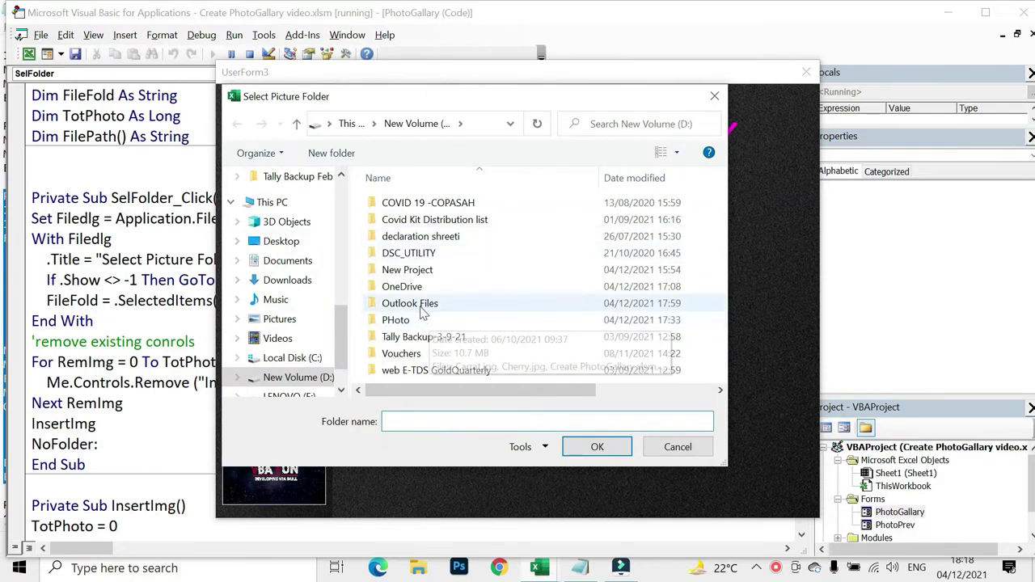
pyautogui.click(422, 320)
pyautogui.click(587, 446)
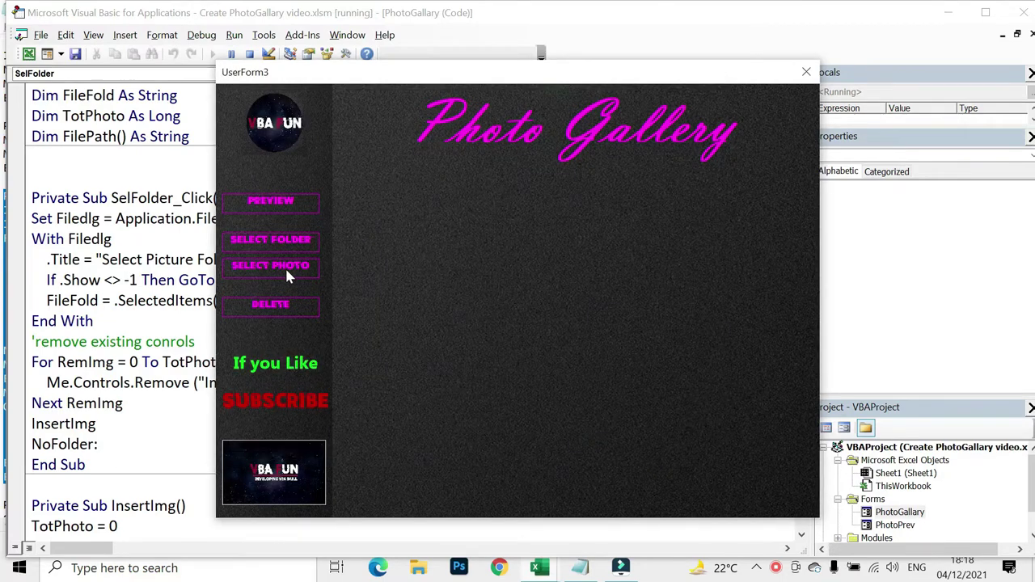
pyautogui.click(285, 272)
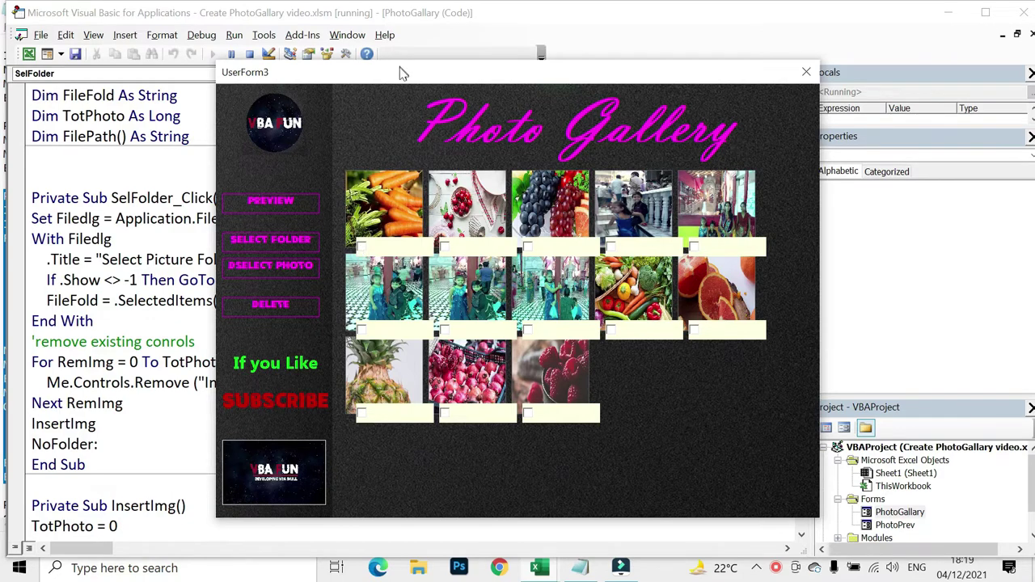
pyautogui.moveTo(403, 71); pyautogui.dragTo(673, 7)
# - Close the running gallery and change the checkbox .Left offset from + 10 to + 5
pyautogui.click(123, 402)
pyautogui.scroll(-5, 404, 307)
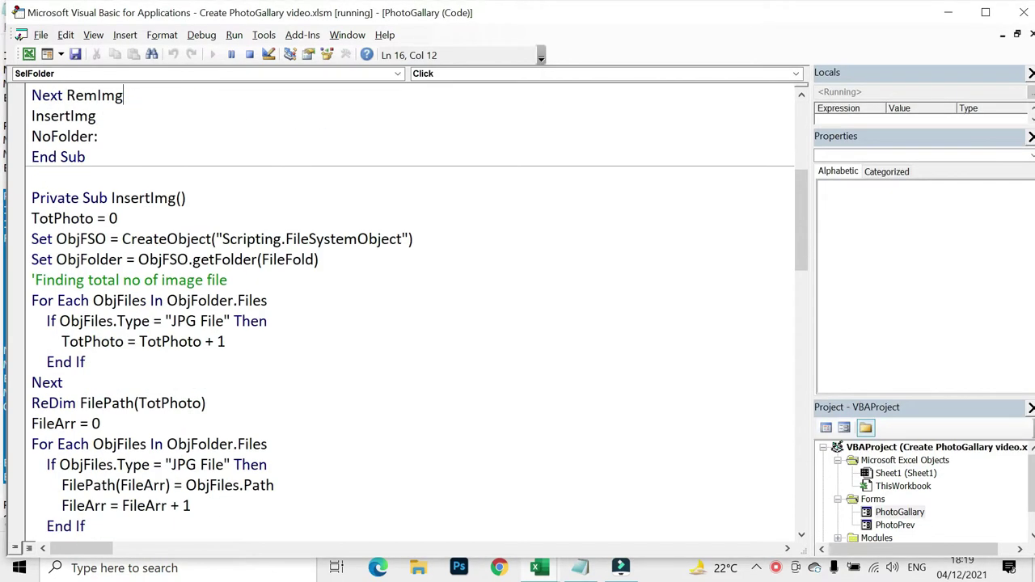
pyautogui.scroll(-4, 404, 307)
pyautogui.scroll(-1, 404, 307)
pyautogui.scroll(-6, 405, 307)
pyautogui.scroll(-4, 404, 307)
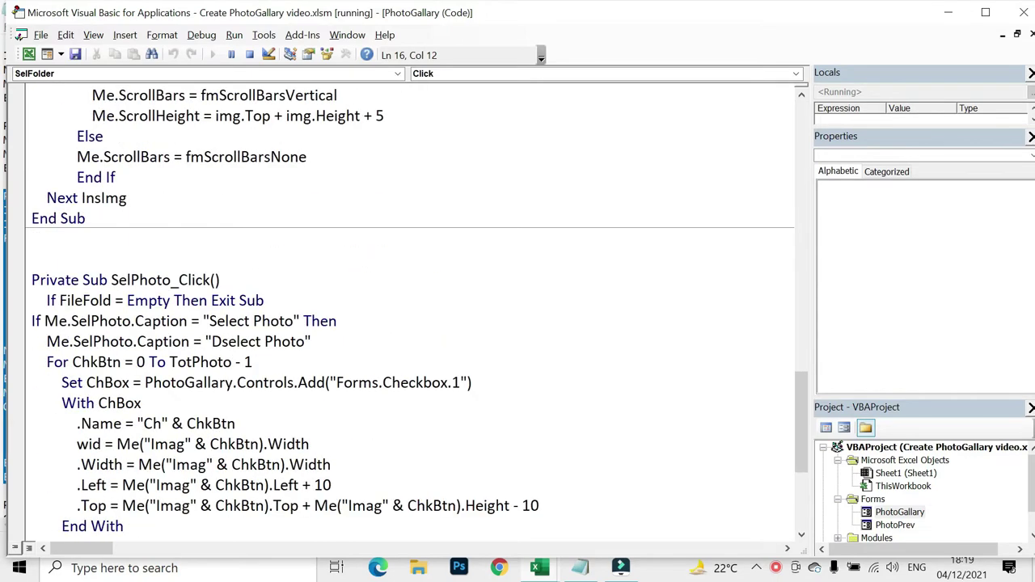
pyautogui.scroll(-3, 404, 307)
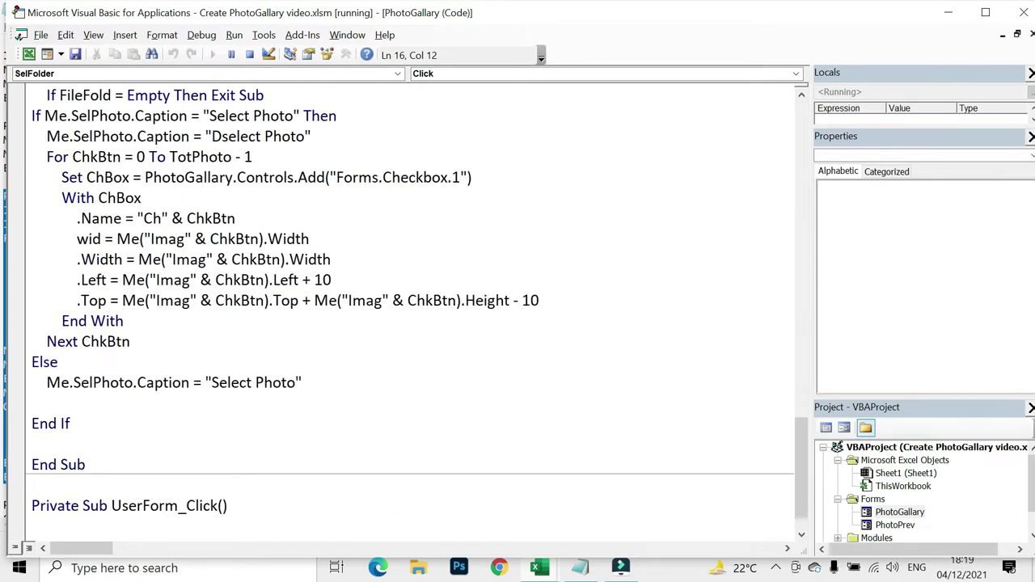
pyautogui.click(331, 280)
pyautogui.press('F5')
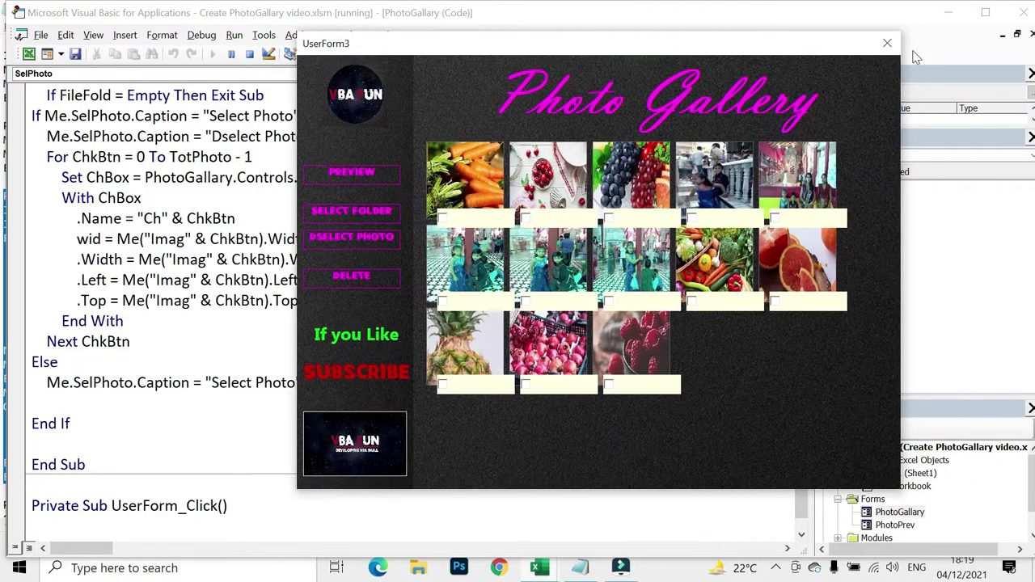
pyautogui.click(887, 43)
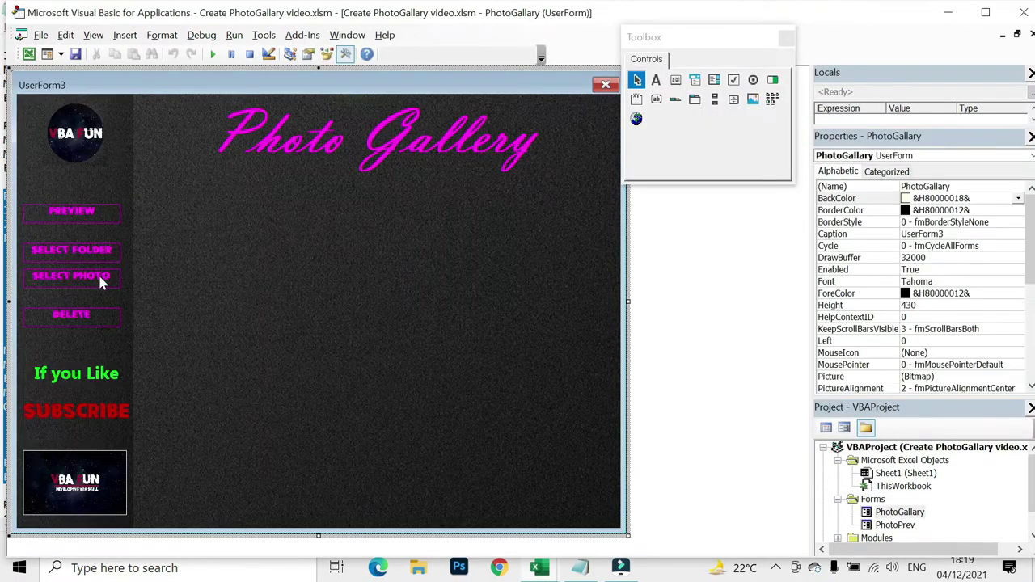
pyautogui.doubleClick(98, 272)
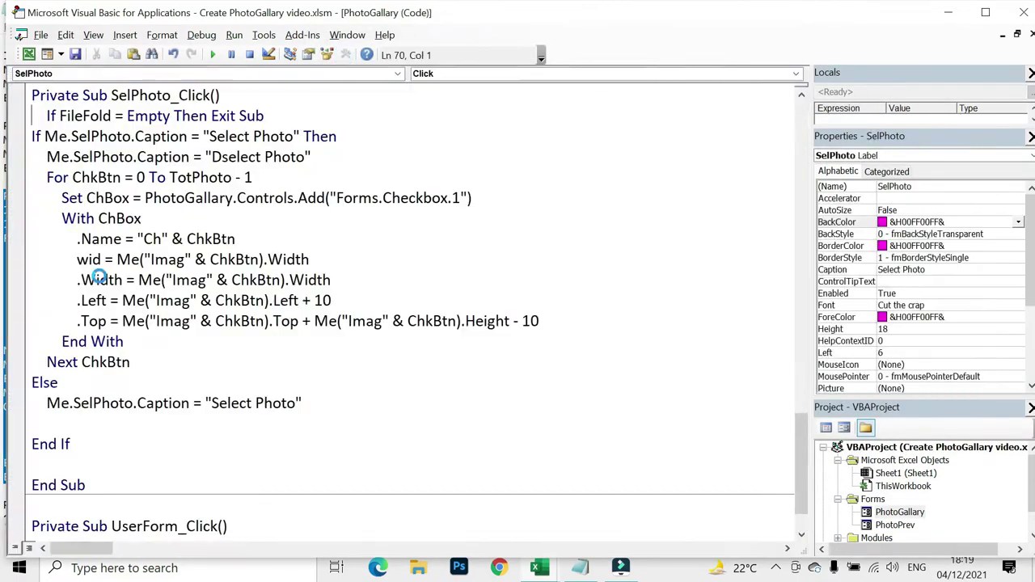
pyautogui.doubleClick(323, 300)
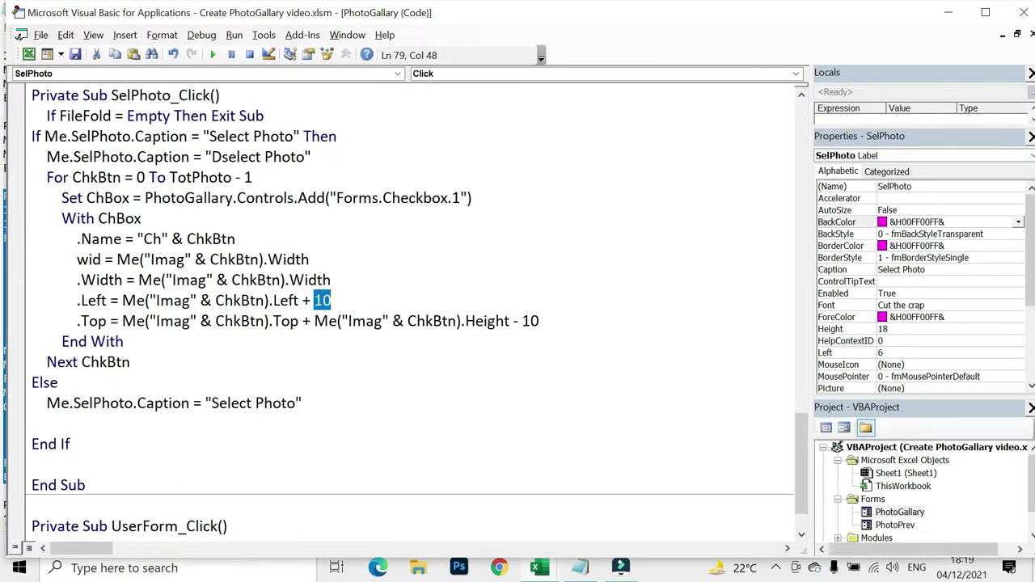
pyautogui.write('5')
# - Change the checkbox .Top offset to Height - 15
pyautogui.click(313, 321)
pyautogui.hotkey('ctrl', 'Right')
pyautogui.hotkey('ctrl', 'Right')
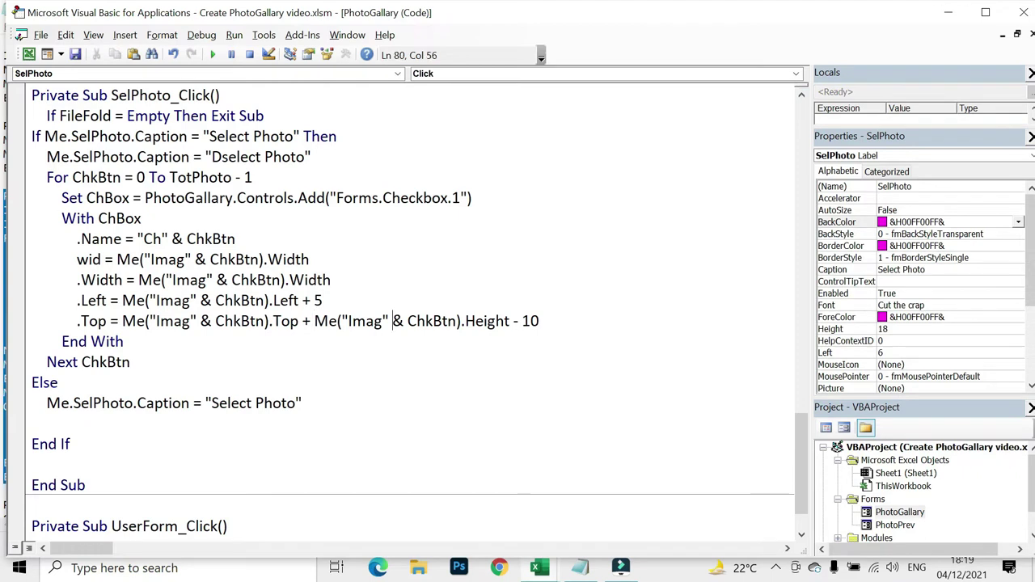
pyautogui.hotkey('ctrl', 'Right')
pyautogui.hotkey('ctrl', 'Right')
pyautogui.hotkey('ctrl', 'Right')
pyautogui.hotkey('ctrl', 'Right')
pyautogui.hotkey('ctrl', 'Right')
pyautogui.hotkey('ctrl', 'shift', 'Right')
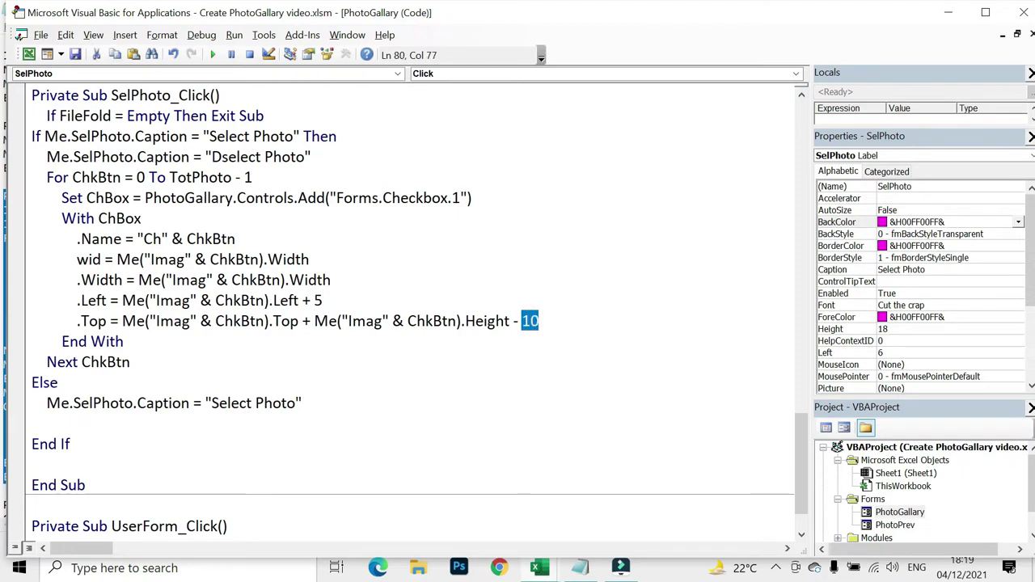
pyautogui.write('5')
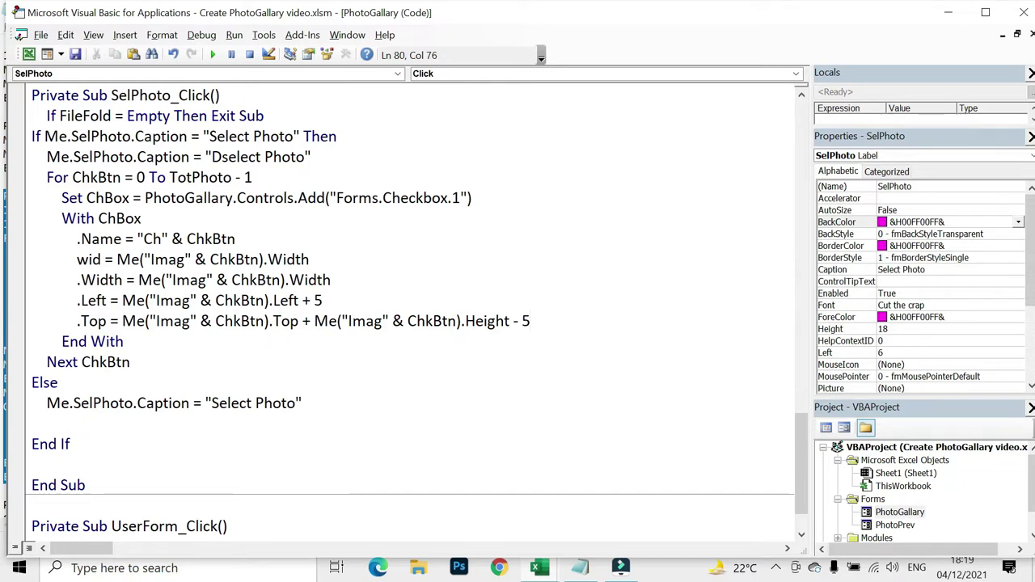
pyautogui.hotkey('shift', 'Left')
pyautogui.write('15')
# - Append -5 to the checkbox .Width line
pyautogui.click(331, 280)
pyautogui.press('Down')
pyautogui.hotkey('shift', 'Left')
pyautogui.hotkey('shift', 'Left')
pyautogui.hotkey('shift', 'Left')
pyautogui.press('Up')
pyautogui.press('End')
pyautogui.write('-5')
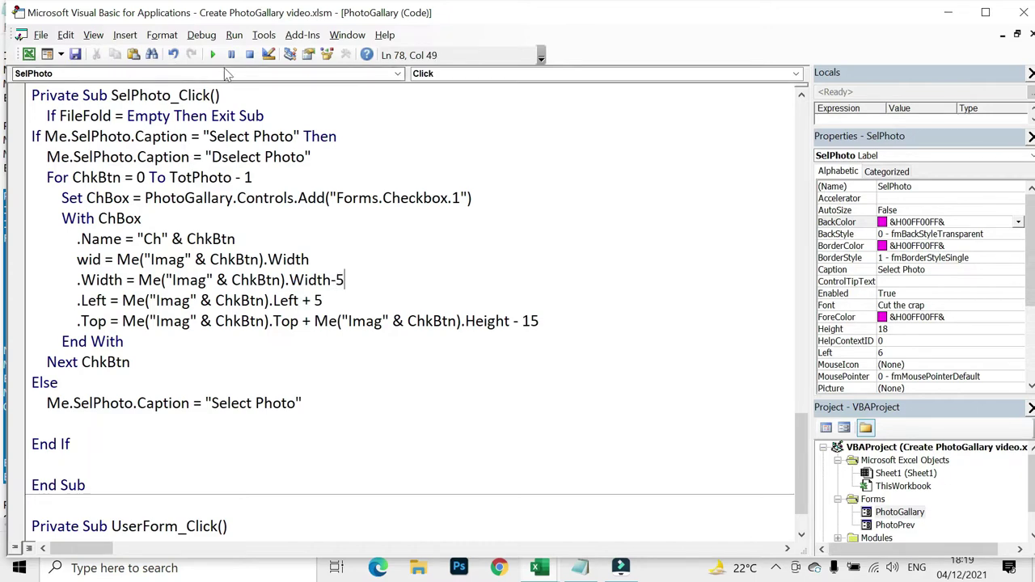
# - Test-run with the PHoto folder to check the narrower checkboxes, then close the form
pyautogui.click(213, 54)
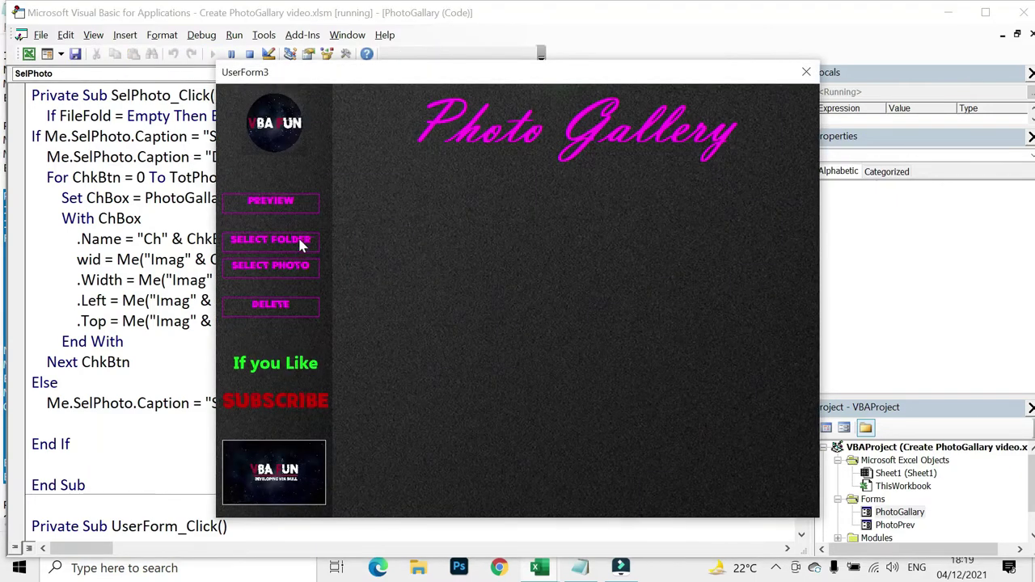
pyautogui.click(301, 240)
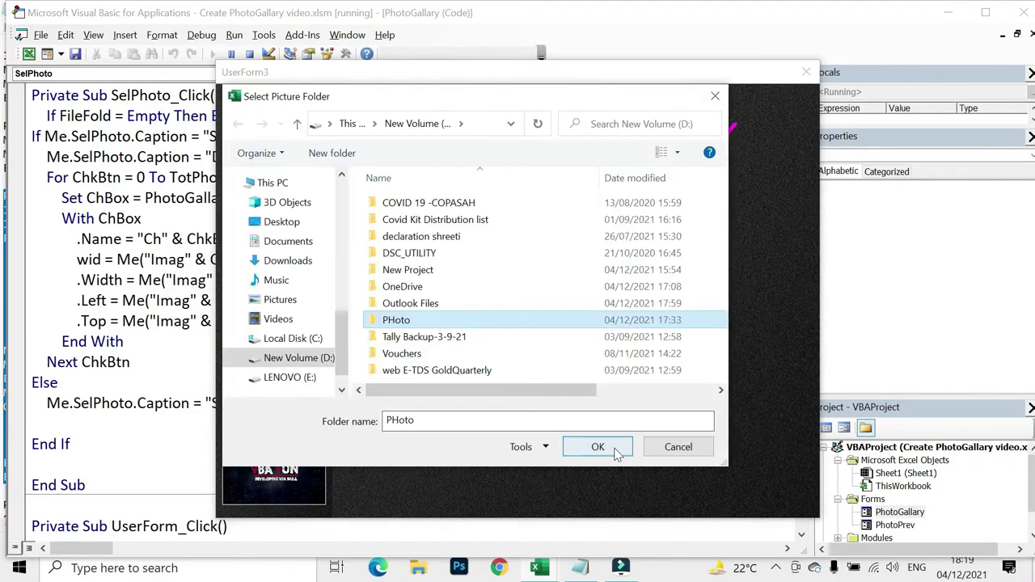
pyautogui.click(615, 512)
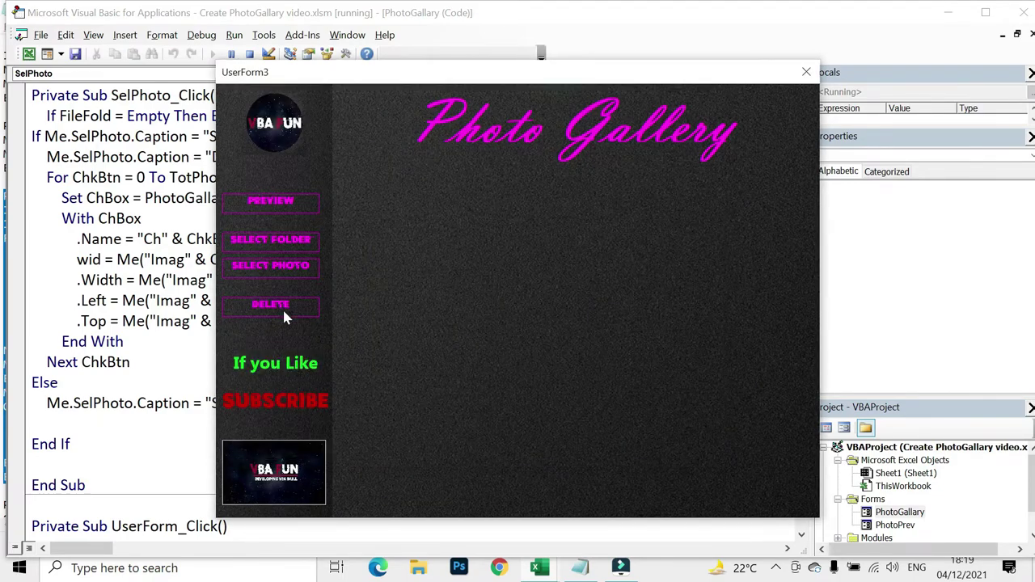
pyautogui.click(272, 267)
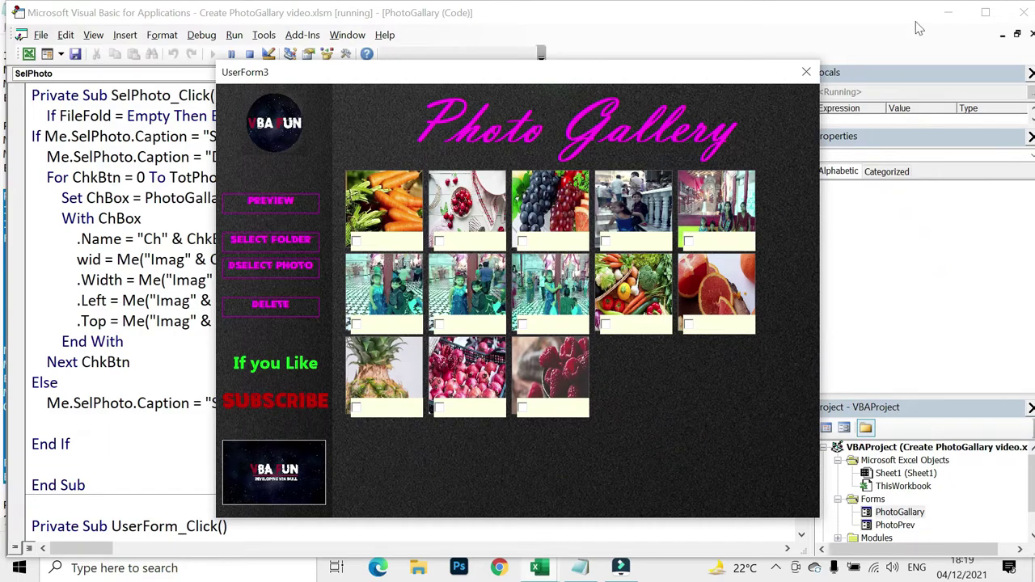
pyautogui.click(807, 74)
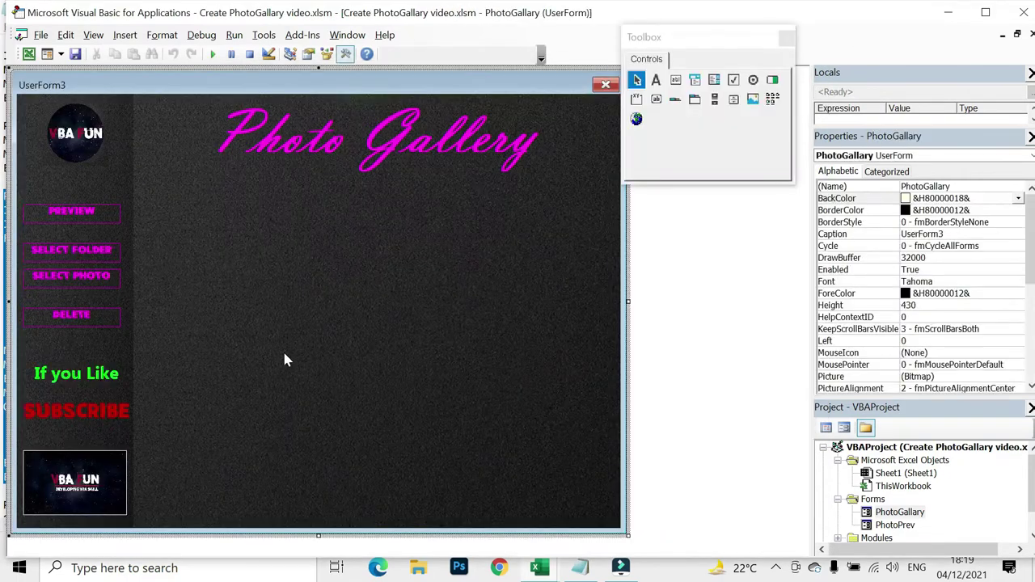
# - Add '.BackStyle = 0' to the checkbox With block in SelPhoto_Click
pyautogui.doubleClick(74, 275)
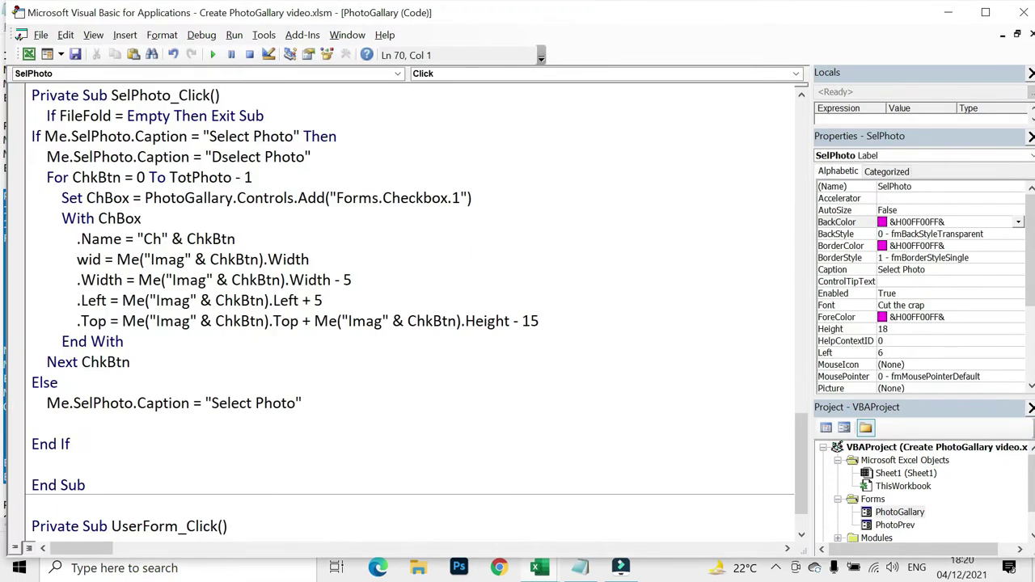
pyautogui.click(540, 321)
pyautogui.press('Return')
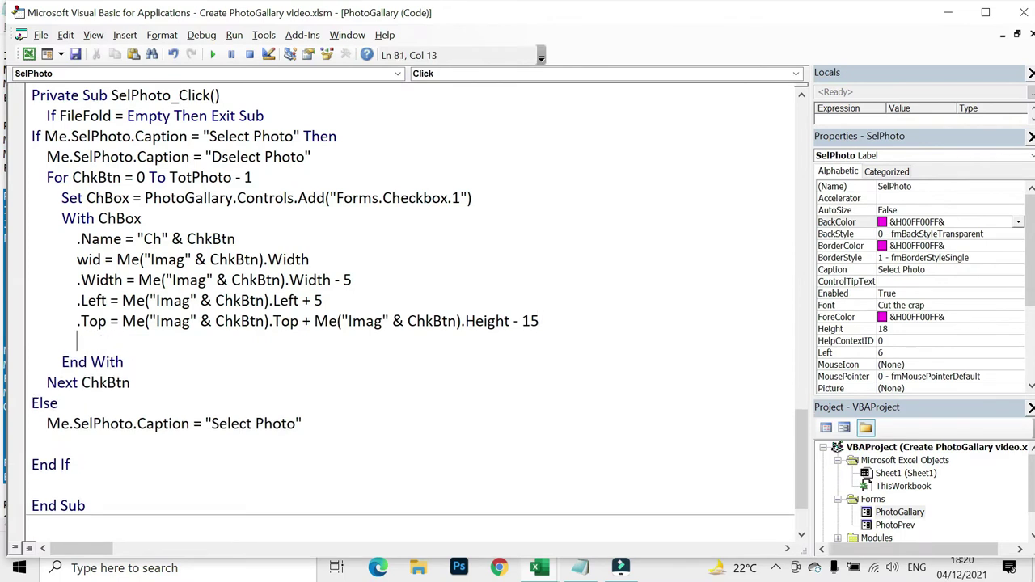
pyautogui.write('.BackStyl')
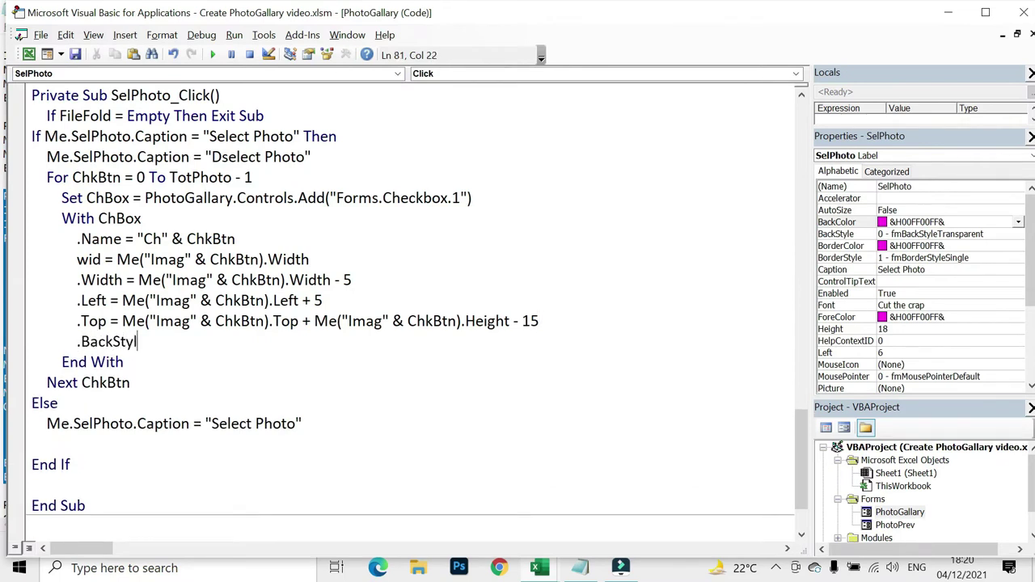
pyautogui.write('e = 0')
# - Test-run the gallery, close it, and reopen the SelPhoto_Click code
pyautogui.click(213, 55)
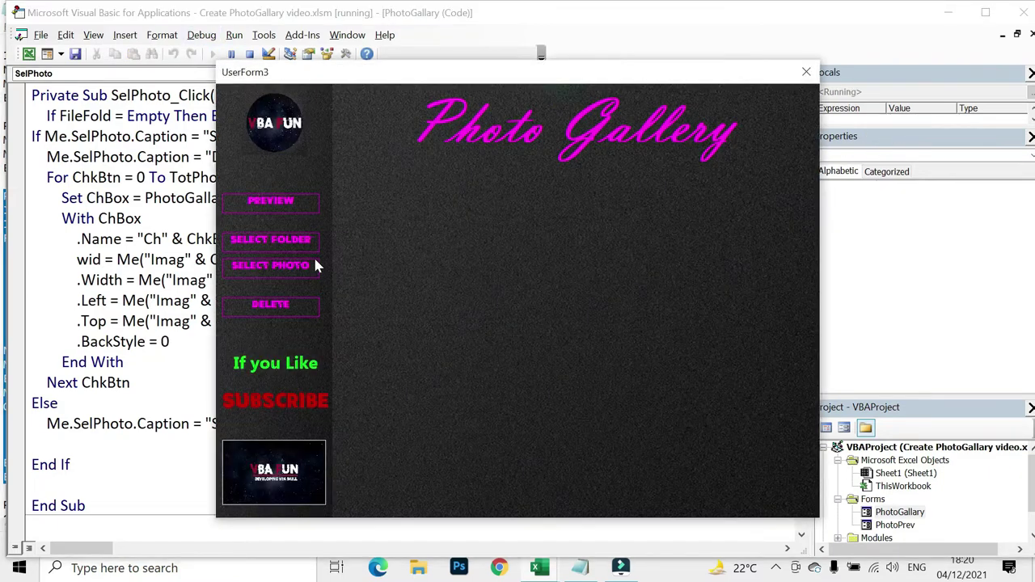
pyautogui.click(307, 241)
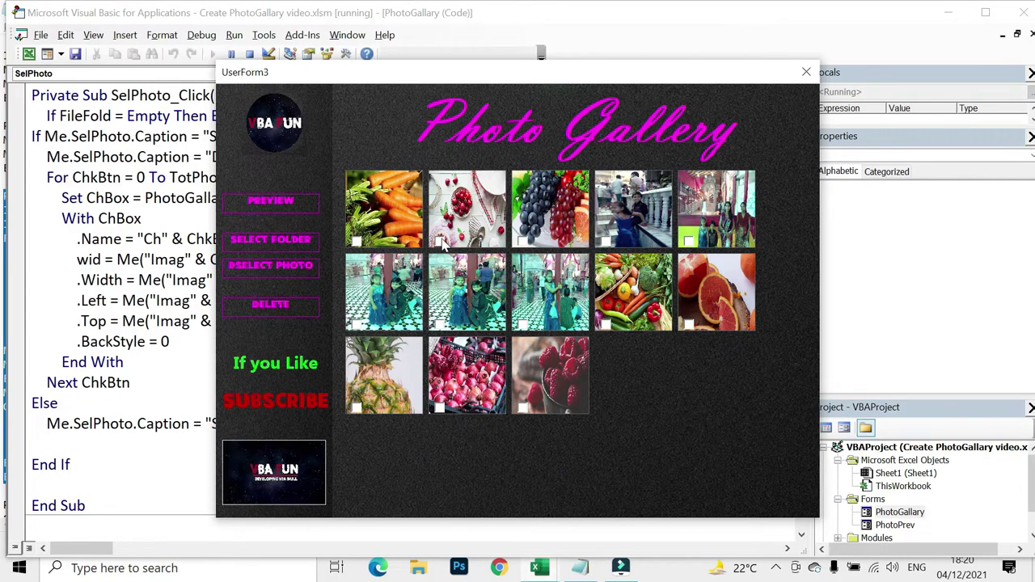
pyautogui.click(806, 72)
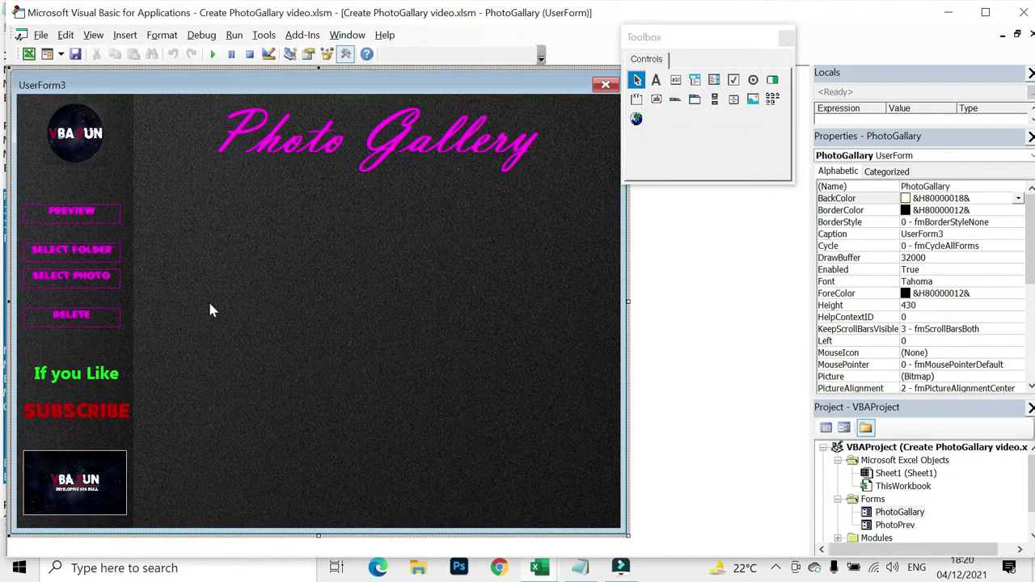
pyautogui.doubleClick(107, 277)
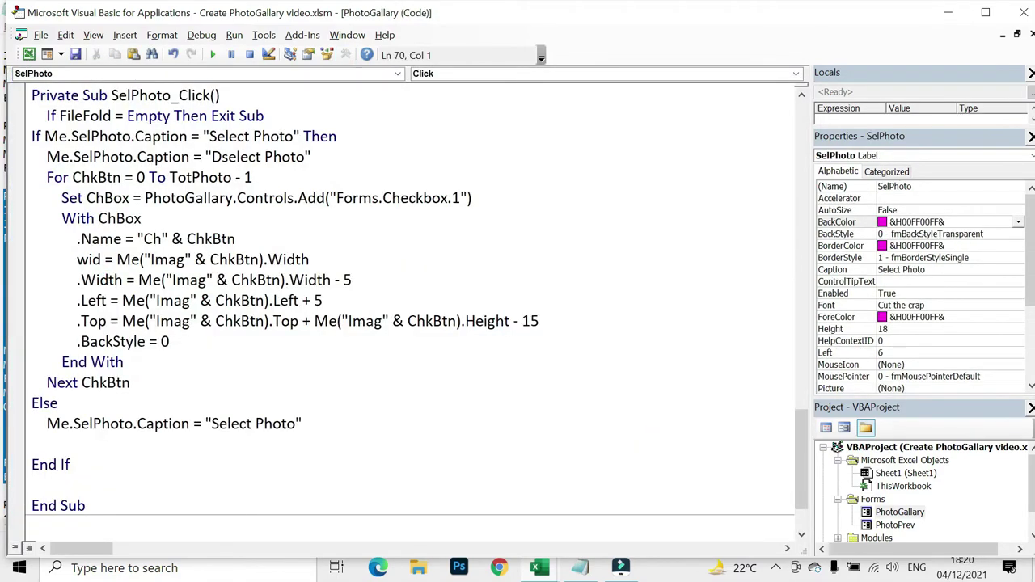
# - Copy the 'For ChkBtn = 0 To TotPhoto - 1' line into the Else branch with 'Next ChkBtn'
pyautogui.click(58, 403)
pyautogui.click(32, 443)
pyautogui.press('Tab')
pyautogui.moveTo(46, 177); pyautogui.dragTo(252, 177)
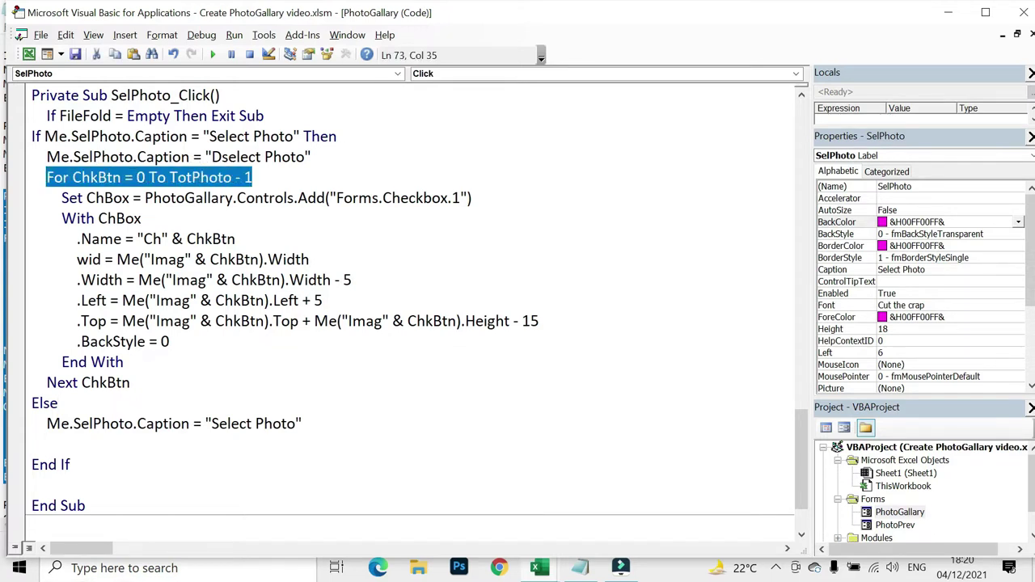
pyautogui.hotkey('ctrl', 'c')
pyautogui.click(47, 444)
pyautogui.hotkey('ctrl', 'v')
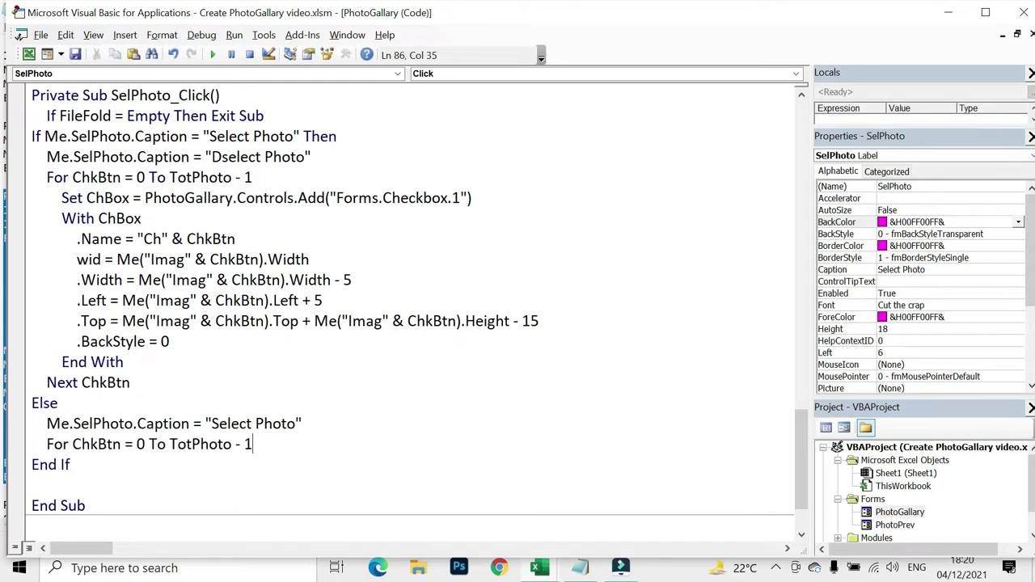
pyautogui.press('Return')
pyautogui.press('Return')
pyautogui.write('Next C')
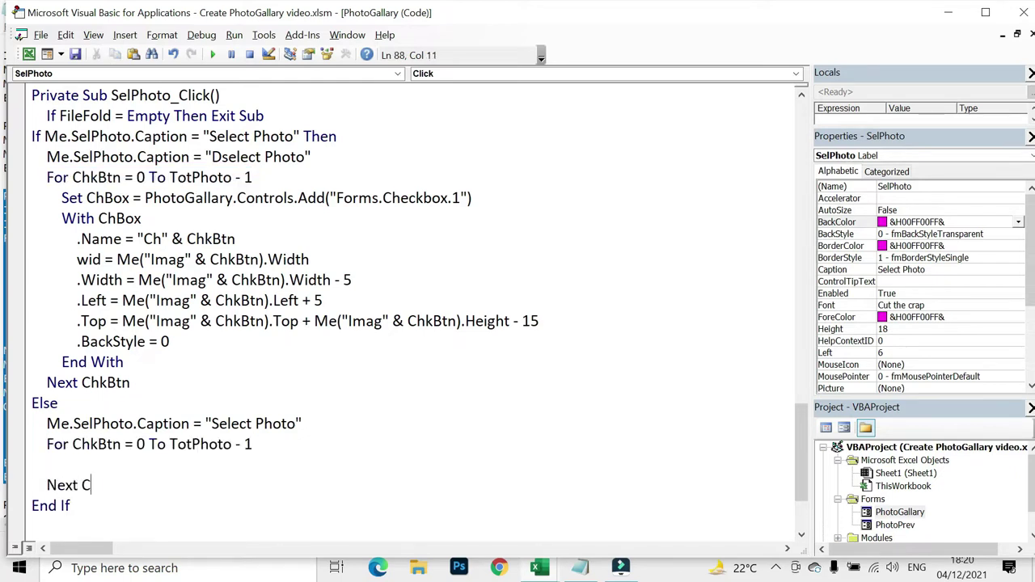
pyautogui.write('hck')
pyautogui.press('BackSpace')
pyautogui.press('BackSpace')
pyautogui.write('kBtn')
# - Add 'Me.Controls.Remove ("Ch" & ChkBtn)' as the loop body
pyautogui.press('Up')
pyautogui.press('Tab')
pyautogui.write('me.contro')
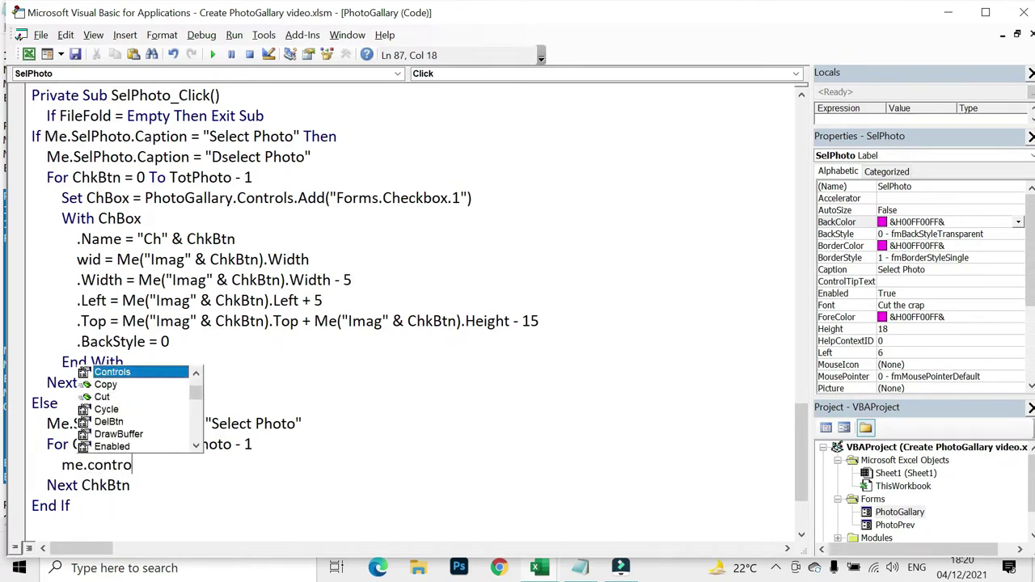
pyautogui.press('Tab')
pyautogui.write('.remo')
pyautogui.press('Tab')
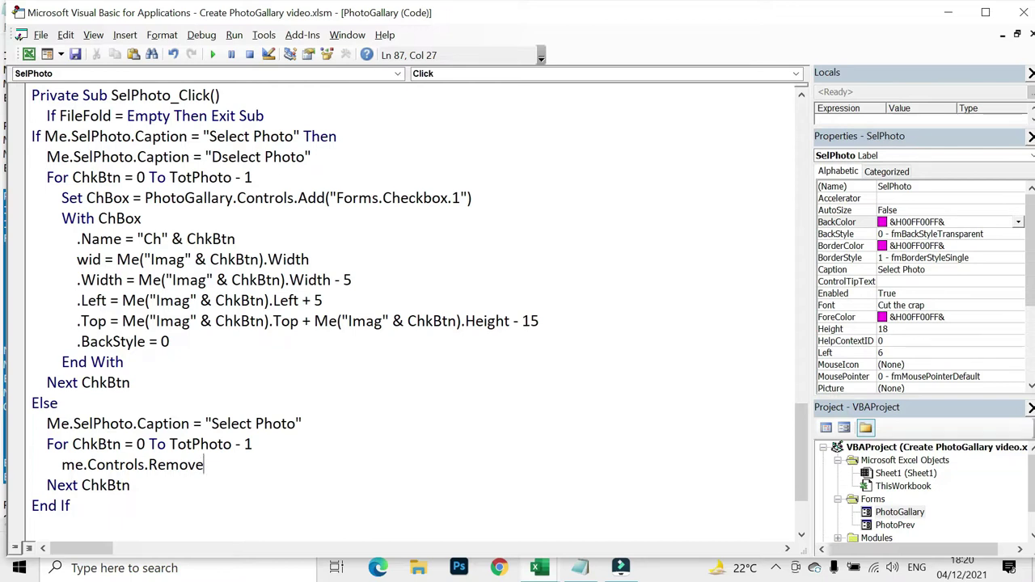
pyautogui.write('("')
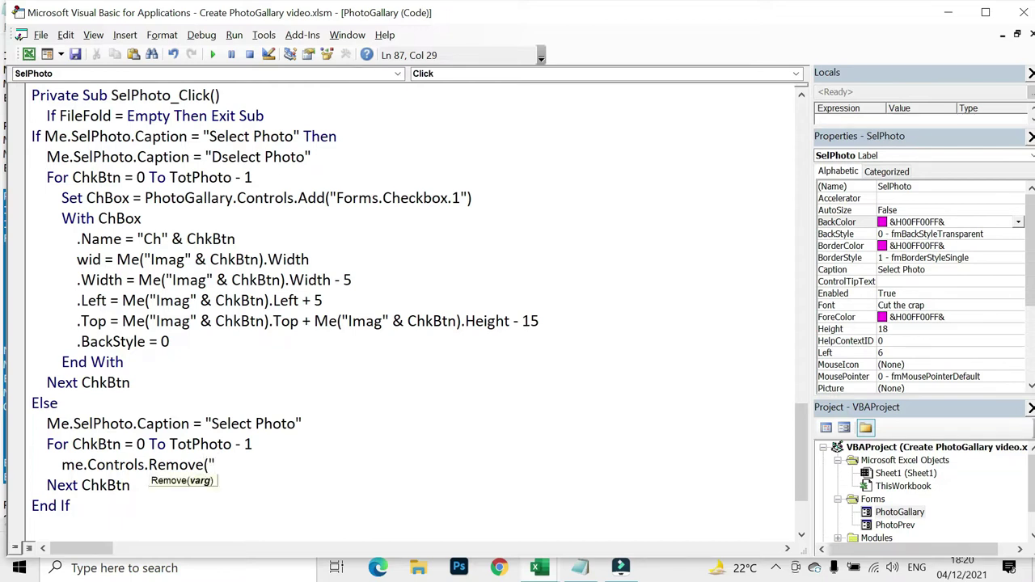
pyautogui.write('Ch')
pyautogui.write('" &')
pyautogui.write(' ChkBtn)')
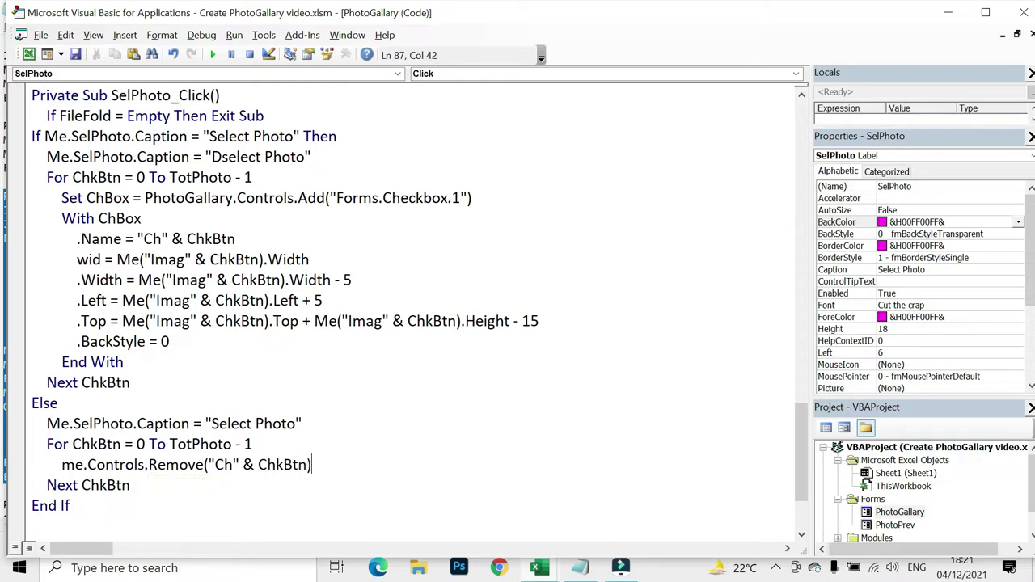
pyautogui.click(130, 485)
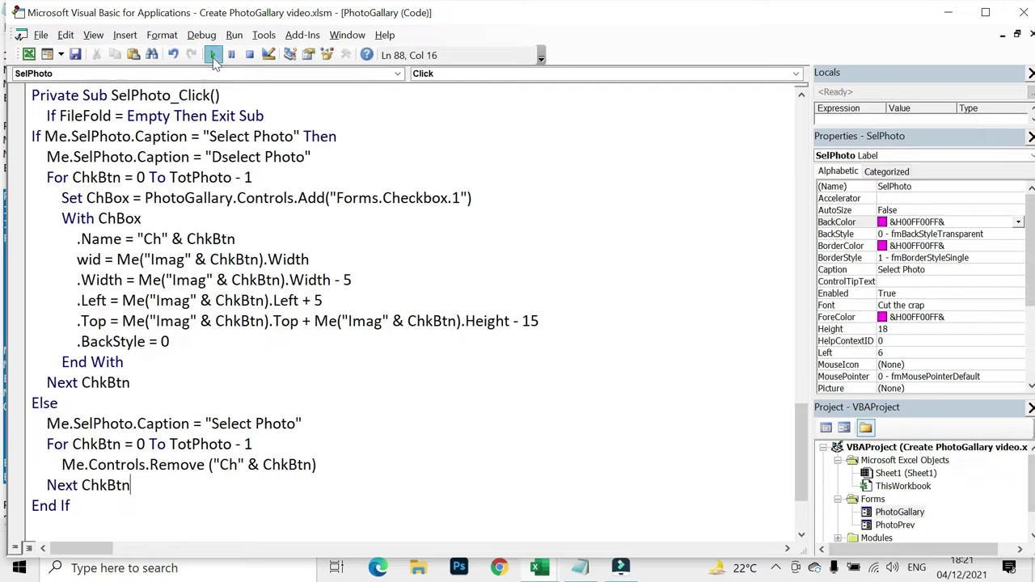
# - Run the gallery, load the PHoto folder, add checkboxes, then remove them with SELECT PHOTO
pyautogui.click(213, 55)
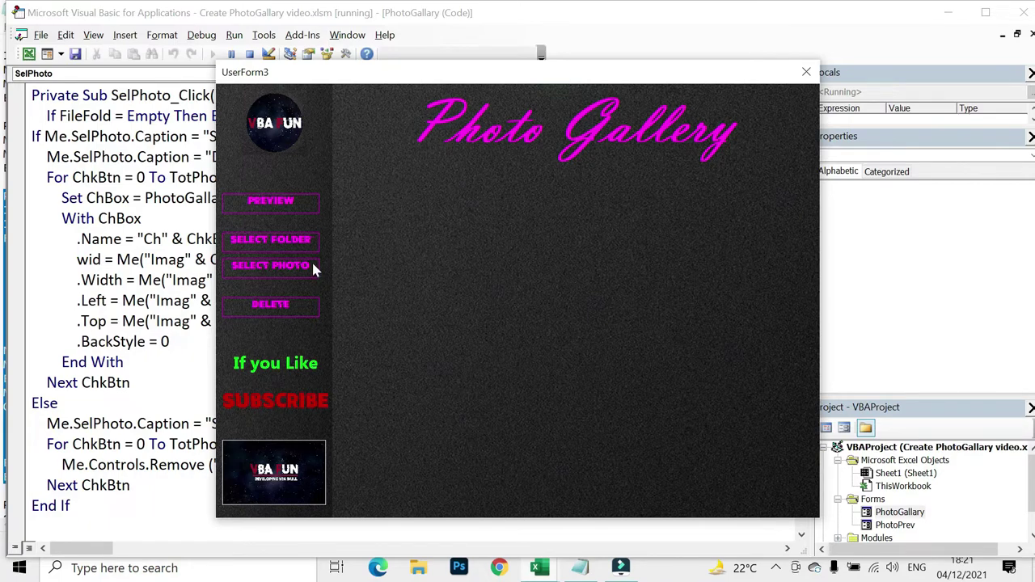
pyautogui.click(283, 240)
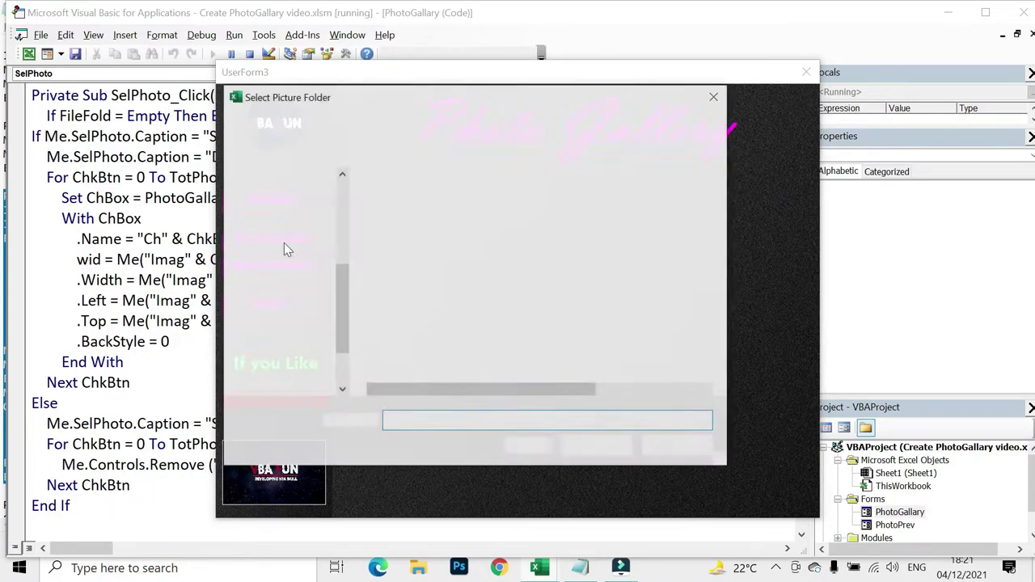
pyautogui.click(404, 323)
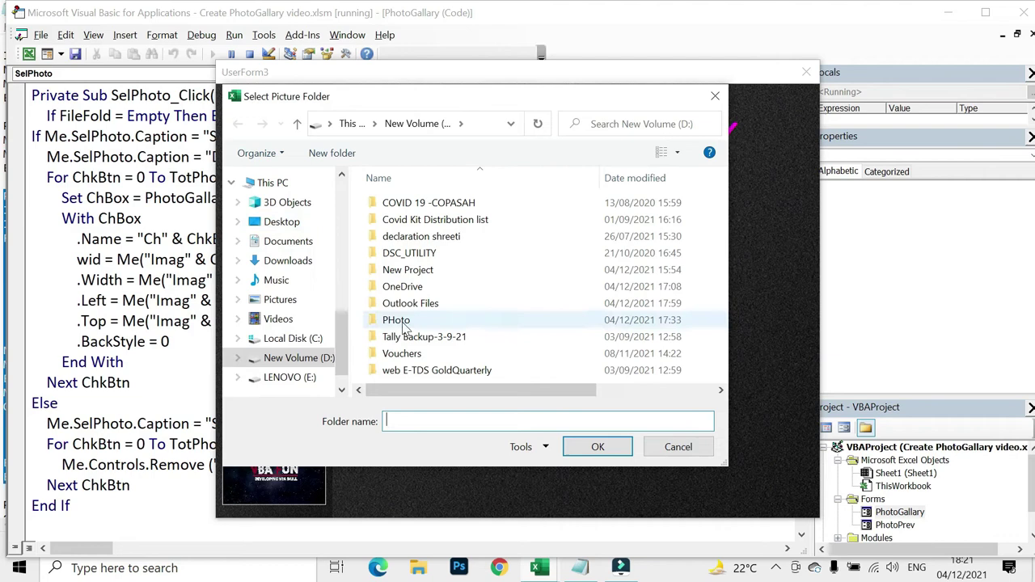
pyautogui.click(597, 447)
pyautogui.click(281, 270)
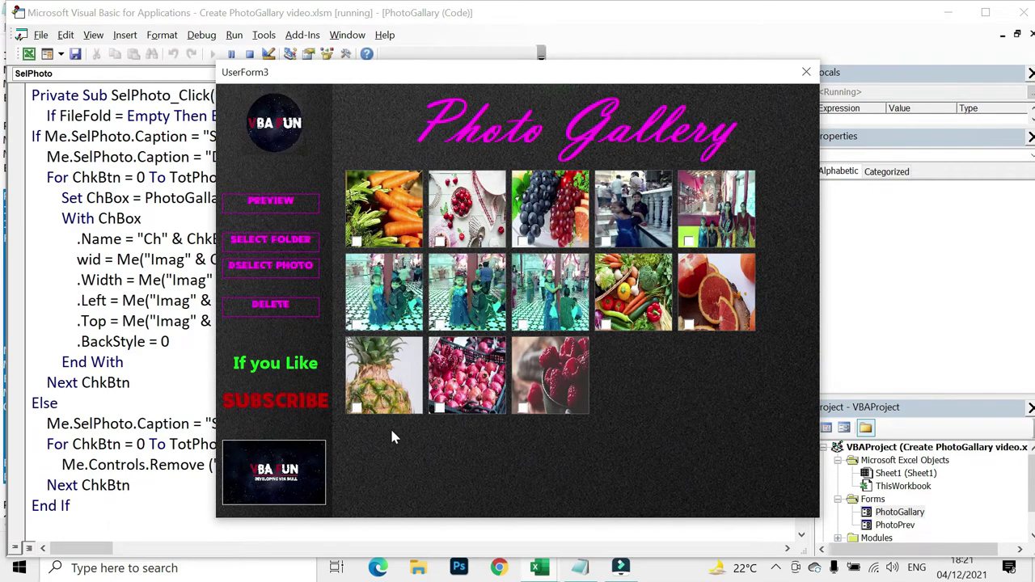
pyautogui.click(280, 275)
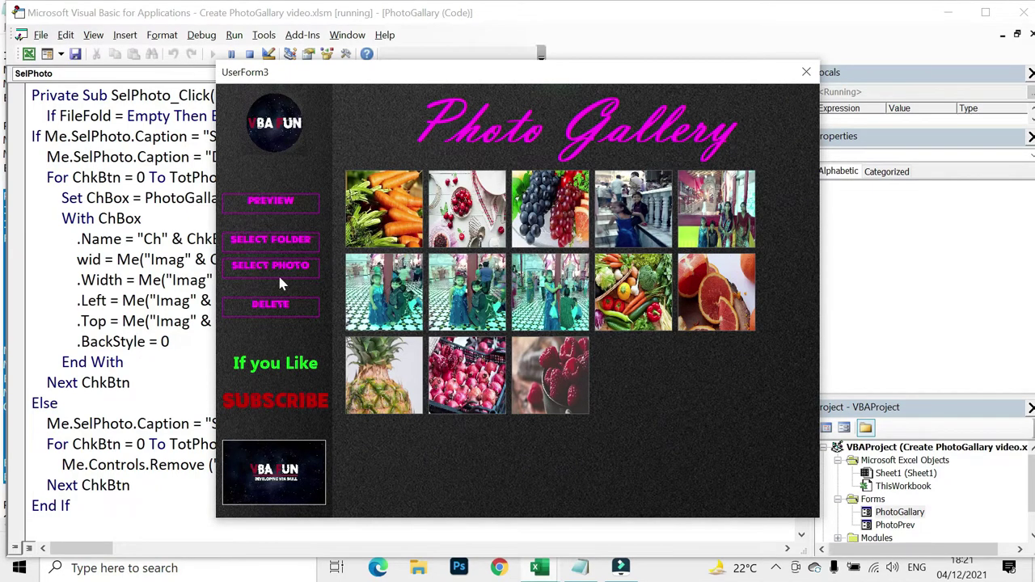
# - Switch to the LENOVO (E:) drive, test SELECT PHOTO on the empty gallery, and close it
pyautogui.click(287, 245)
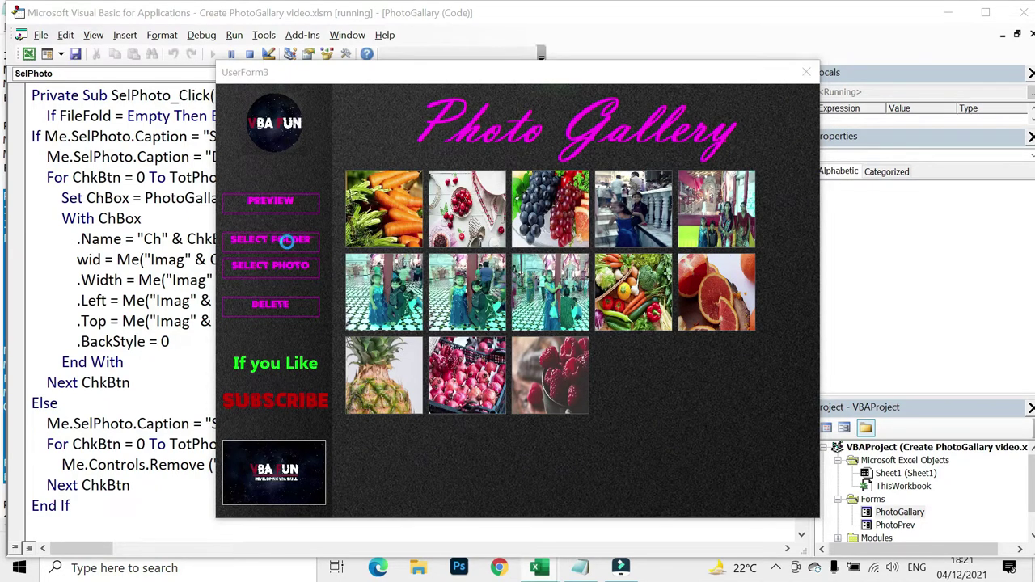
pyautogui.click(300, 396)
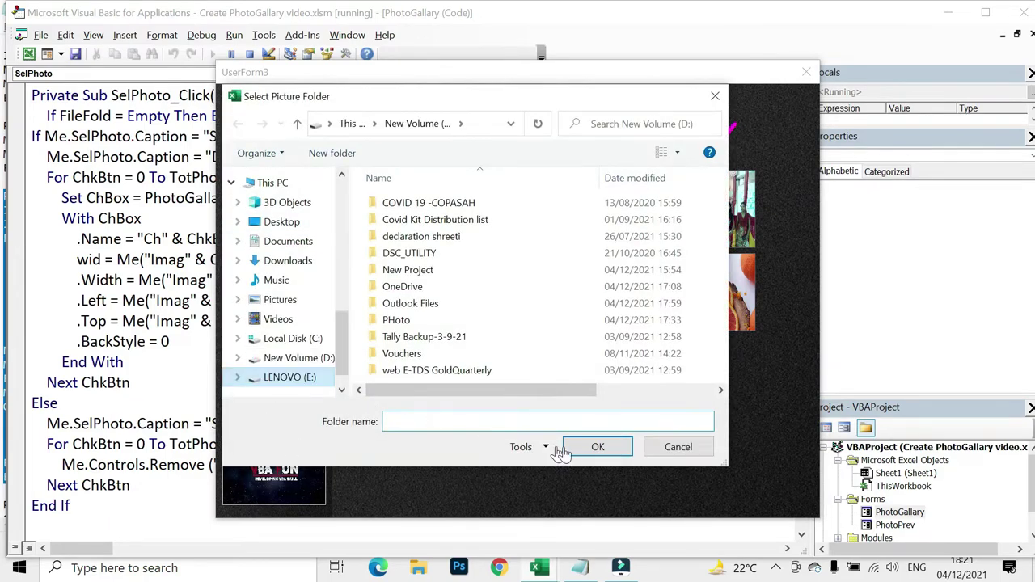
pyautogui.click(596, 447)
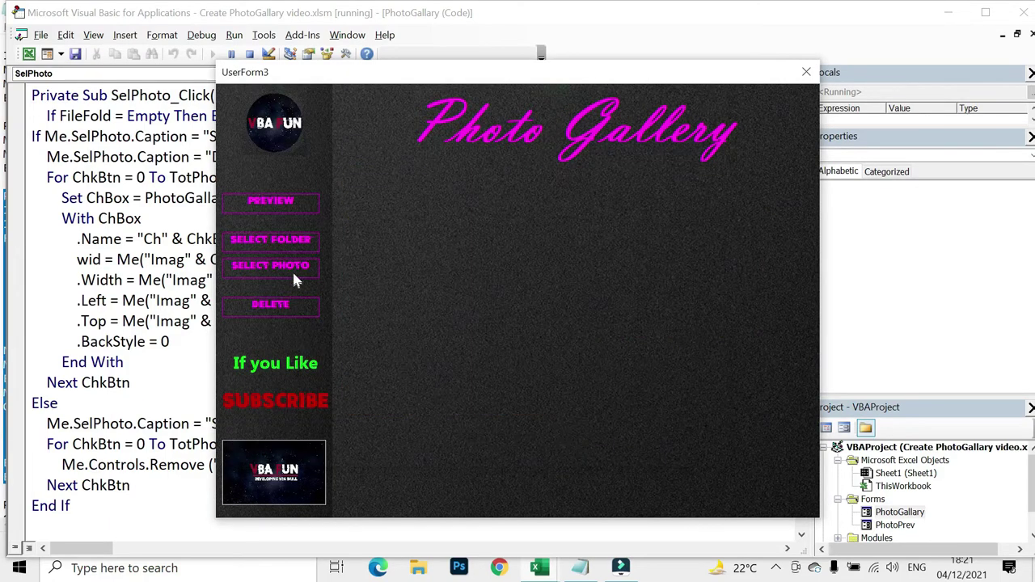
pyautogui.click(293, 268)
pyautogui.click(271, 269)
pyautogui.click(270, 269)
pyautogui.click(272, 275)
pyautogui.click(273, 275)
pyautogui.click(806, 73)
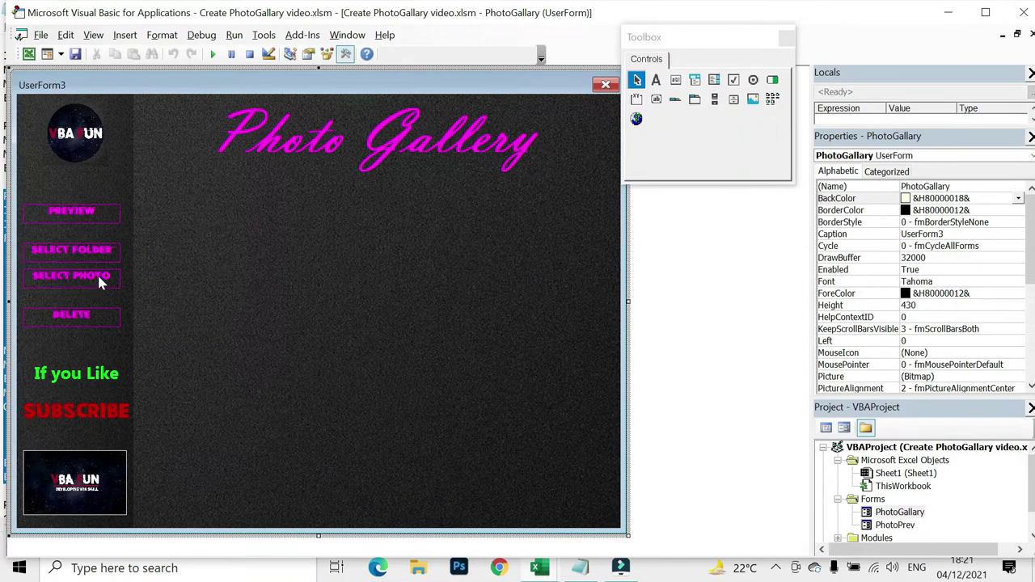
# - Change the exit check from FileFold = Empty to TotPhoto = 0, then run the form
pyautogui.doubleClick(94, 275)
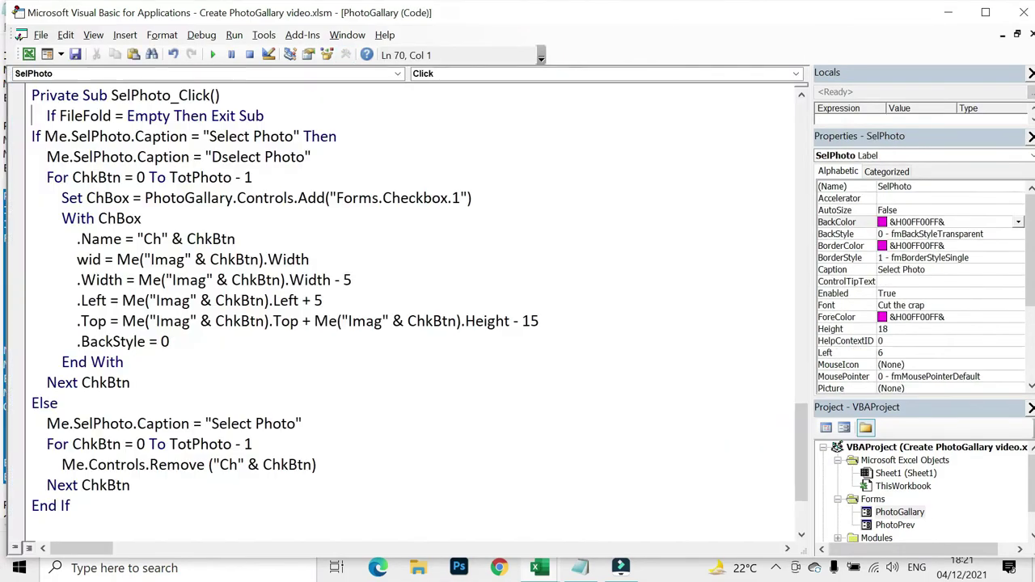
pyautogui.moveTo(59, 115); pyautogui.dragTo(111, 116)
pyautogui.write('T')
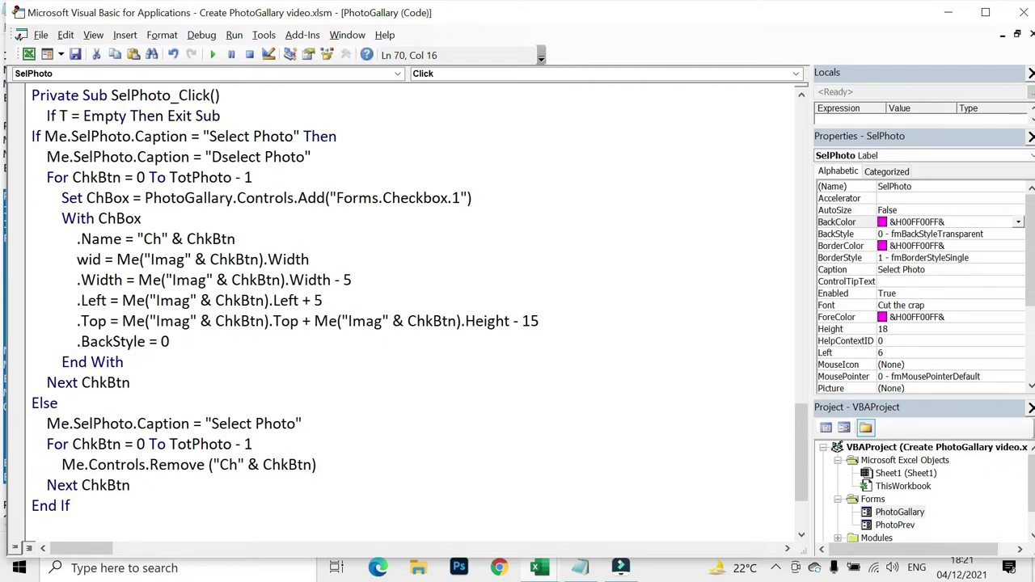
pyautogui.write('otPHoto')
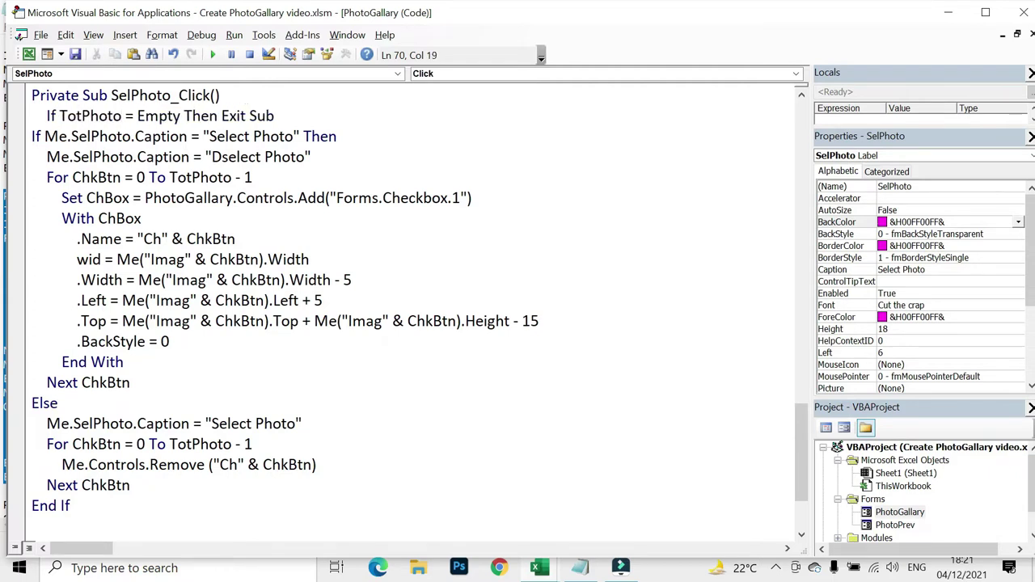
pyautogui.doubleClick(159, 115)
pyautogui.write('0')
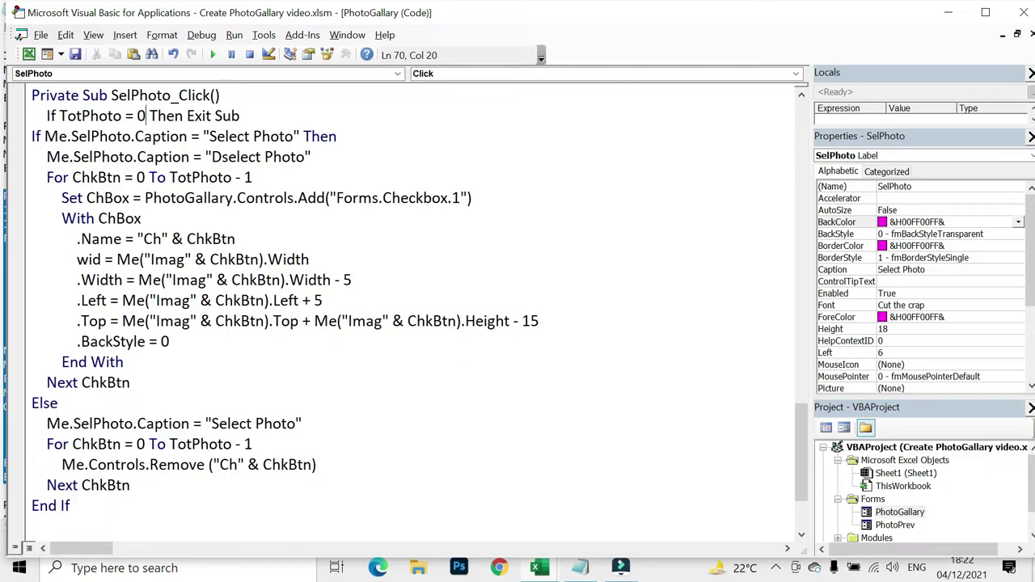
pyautogui.press('F5')
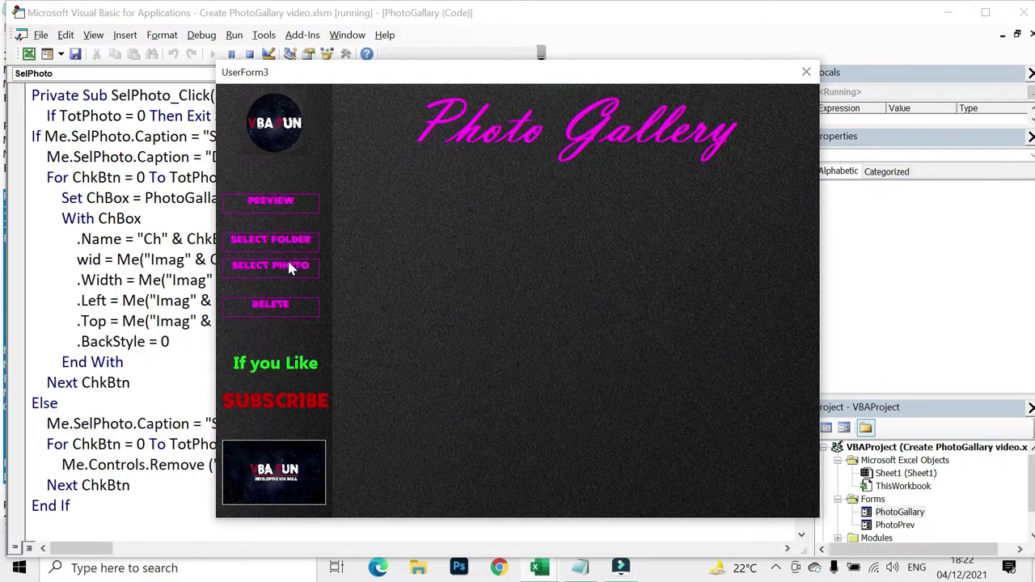
# - Load the PHoto folder from New Volume (D:) into the running gallery
pyautogui.click(299, 243)
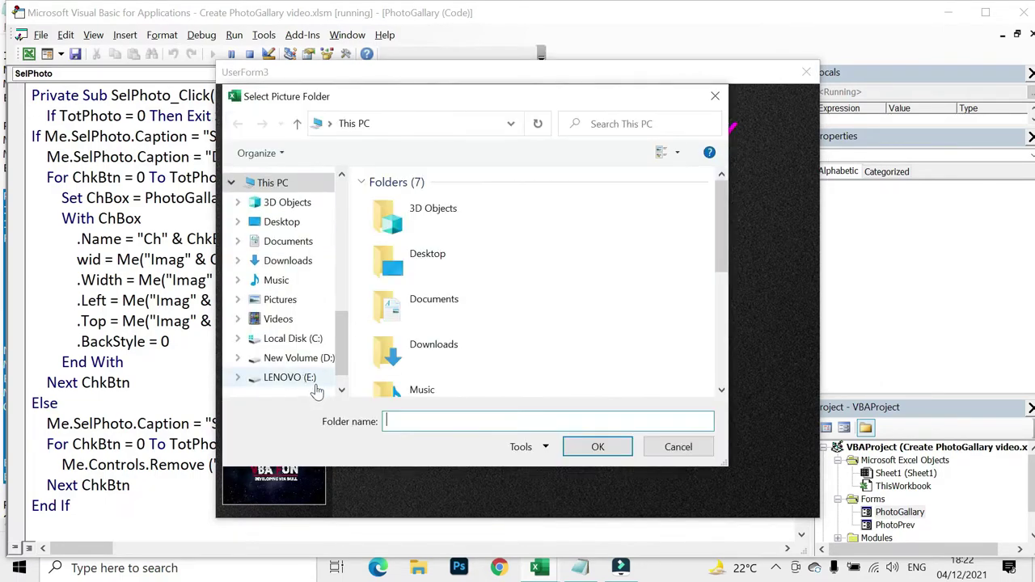
pyautogui.click(291, 376)
pyautogui.click(598, 450)
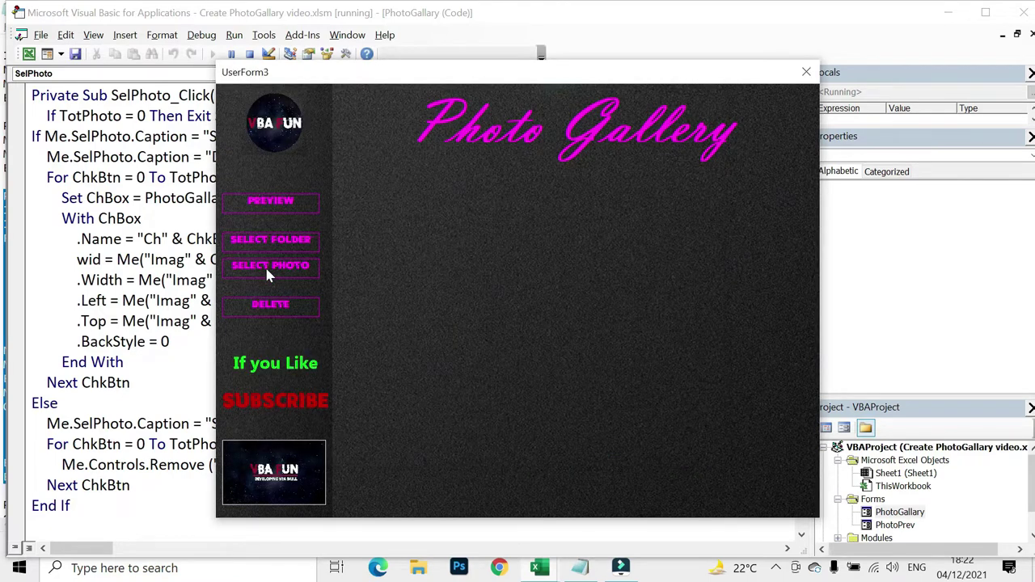
pyautogui.click(283, 243)
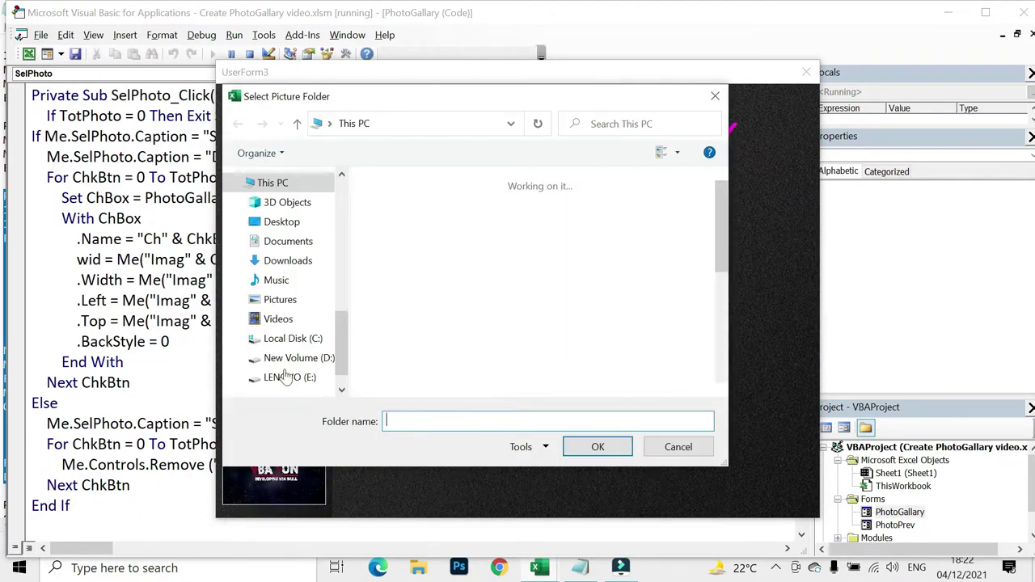
pyautogui.click(318, 362)
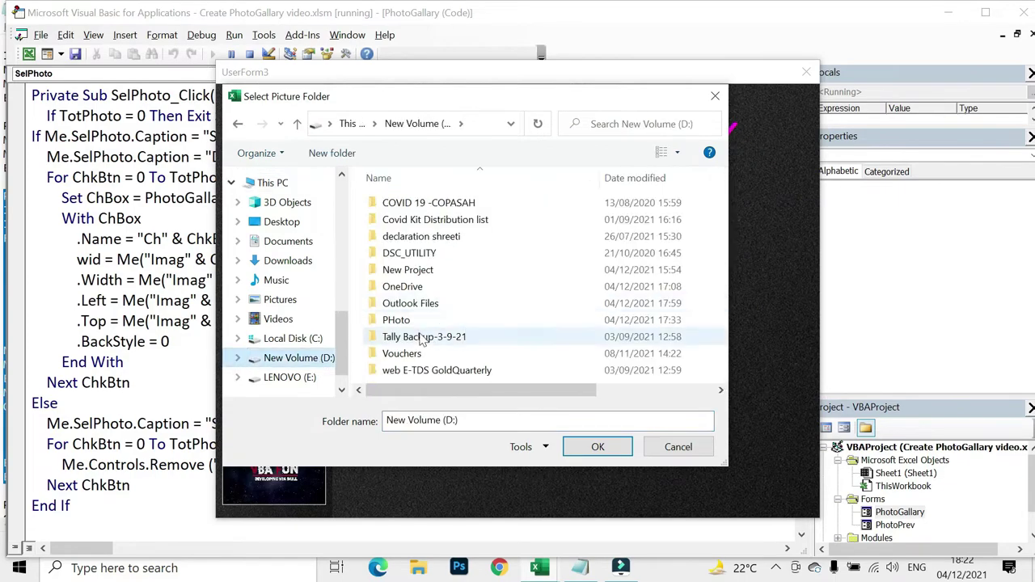
pyautogui.click(420, 319)
pyautogui.click(588, 450)
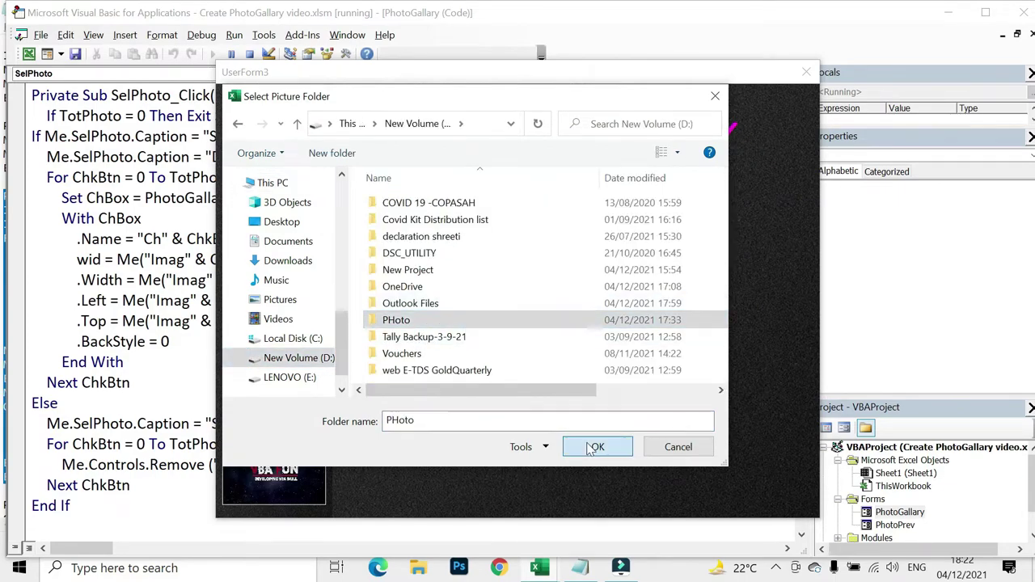
# - Toggle the checkboxes under the photos on and off, then close the gallery
pyautogui.click(271, 267)
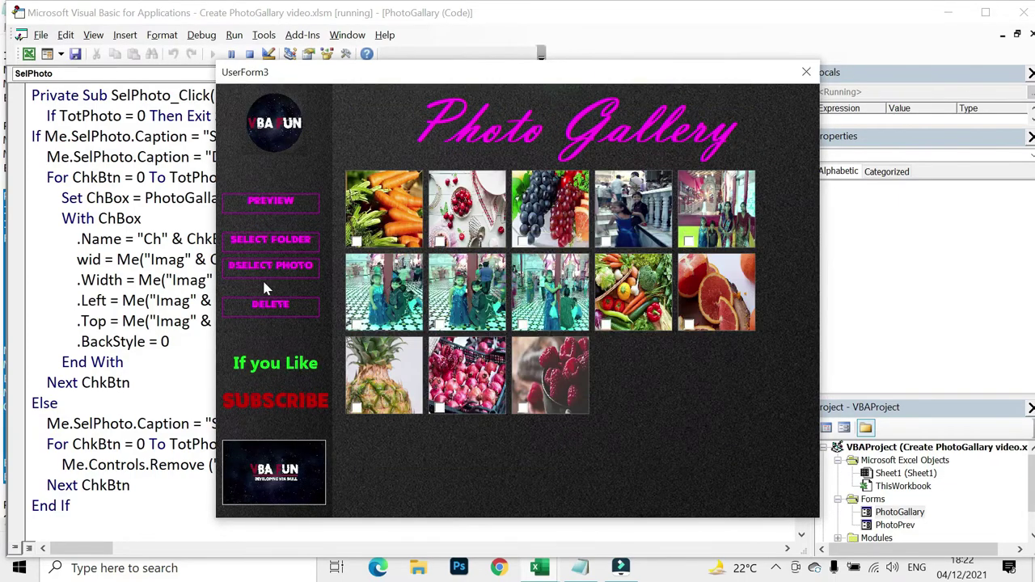
pyautogui.click(269, 273)
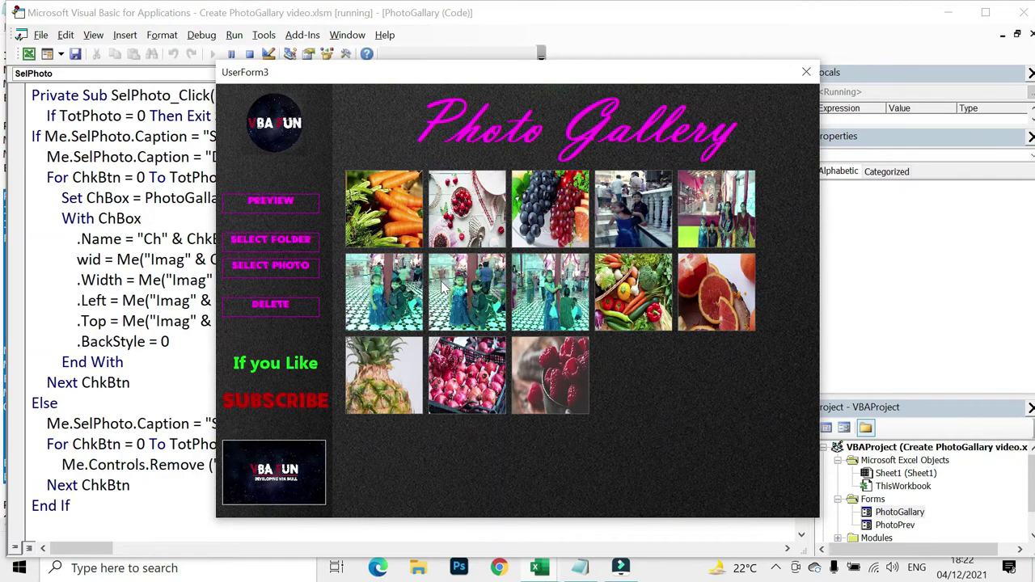
pyautogui.click(261, 270)
pyautogui.click(261, 271)
pyautogui.click(806, 75)
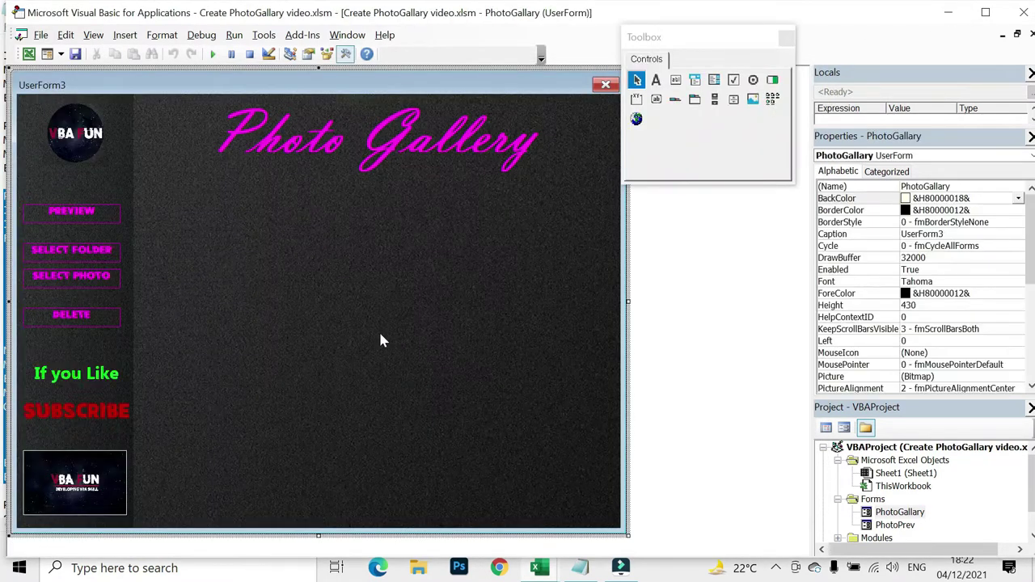
# - Review the Select Photo click code, then return to the form design
pyautogui.click(76, 317)
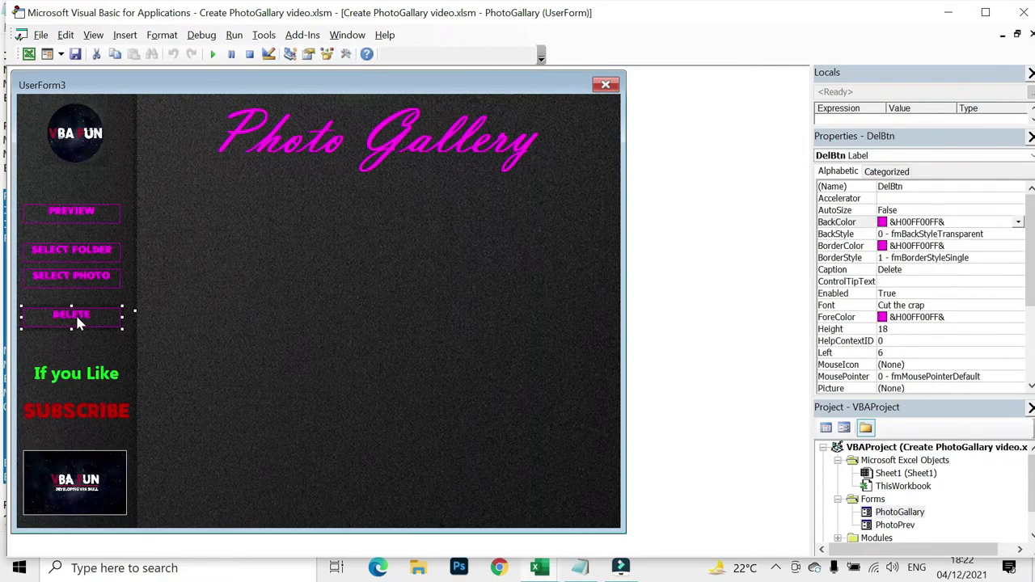
pyautogui.doubleClick(96, 272)
pyautogui.scroll(-2, 404, 307)
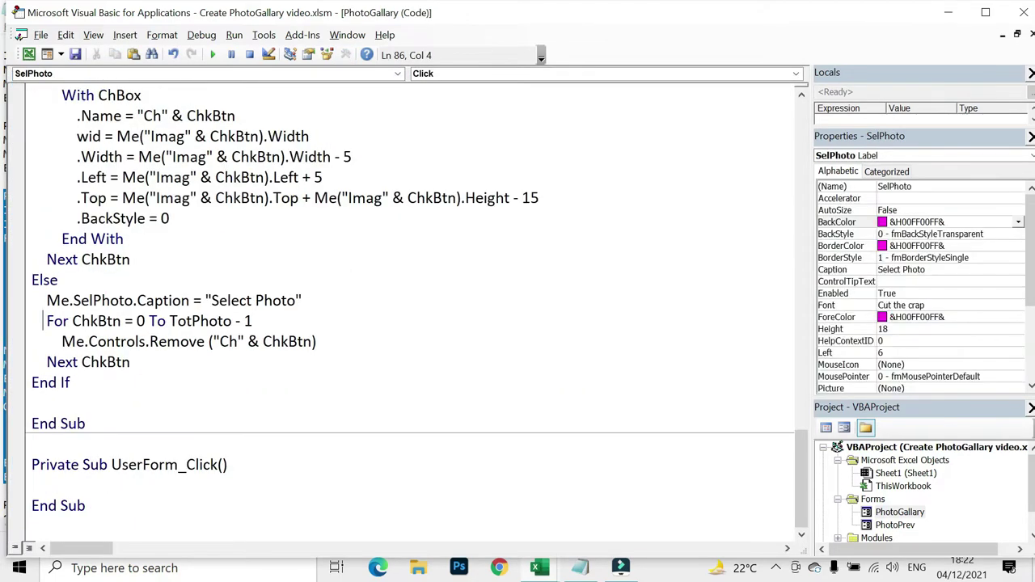
pyautogui.moveTo(42, 321); pyautogui.dragTo(129, 363)
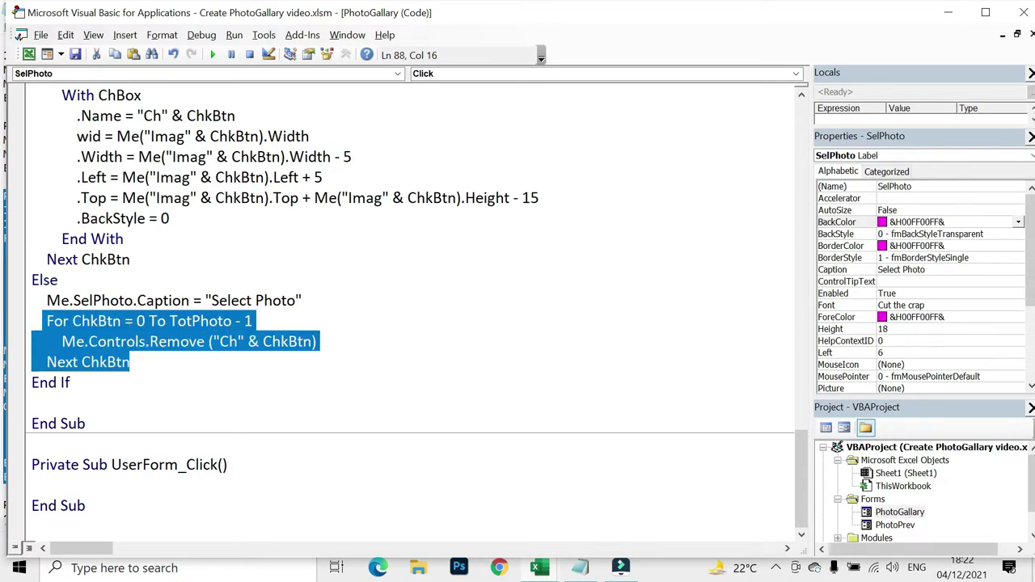
pyautogui.click(1030, 33)
# - Create the Delete label's click procedure starting with If TotPhoto = 0 Then Exit Sub
pyautogui.doubleClick(77, 315)
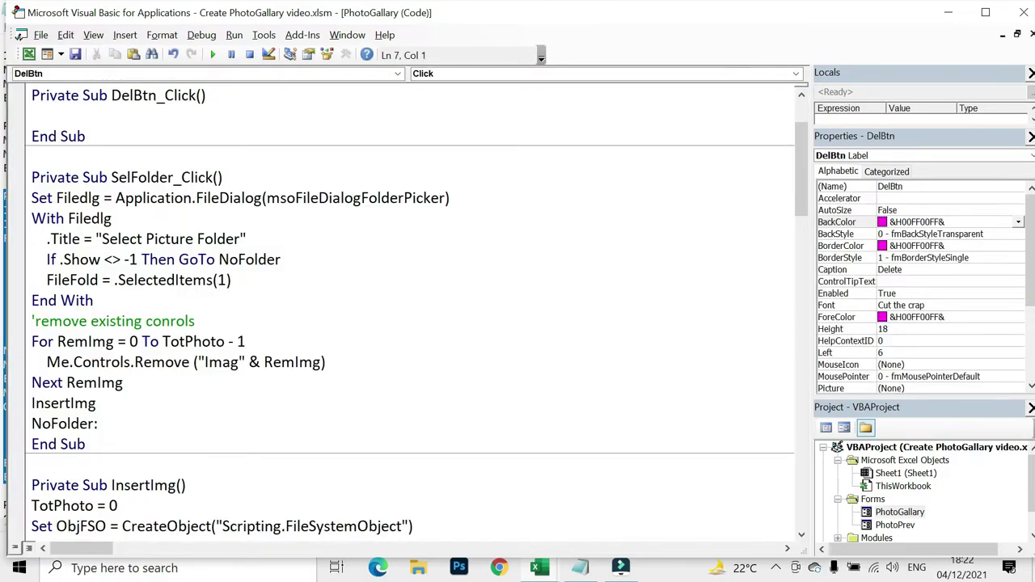
pyautogui.write('if ')
pyautogui.write('Totphot')
pyautogui.press('BackSpace')
pyautogui.press('BackSpace')
pyautogui.press('BackSpace')
pyautogui.write('photo = ')
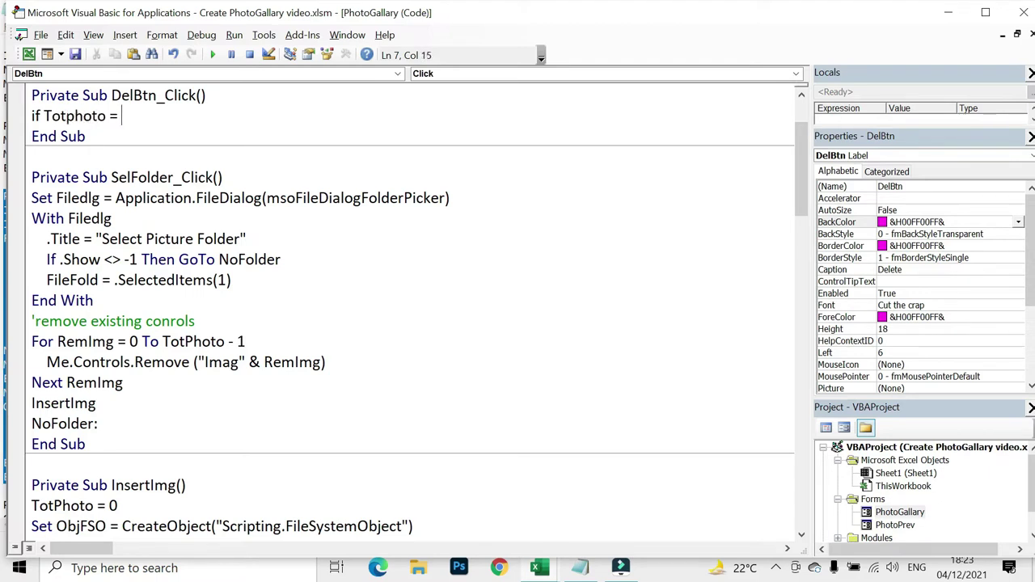
pyautogui.write('0 then exti sub')
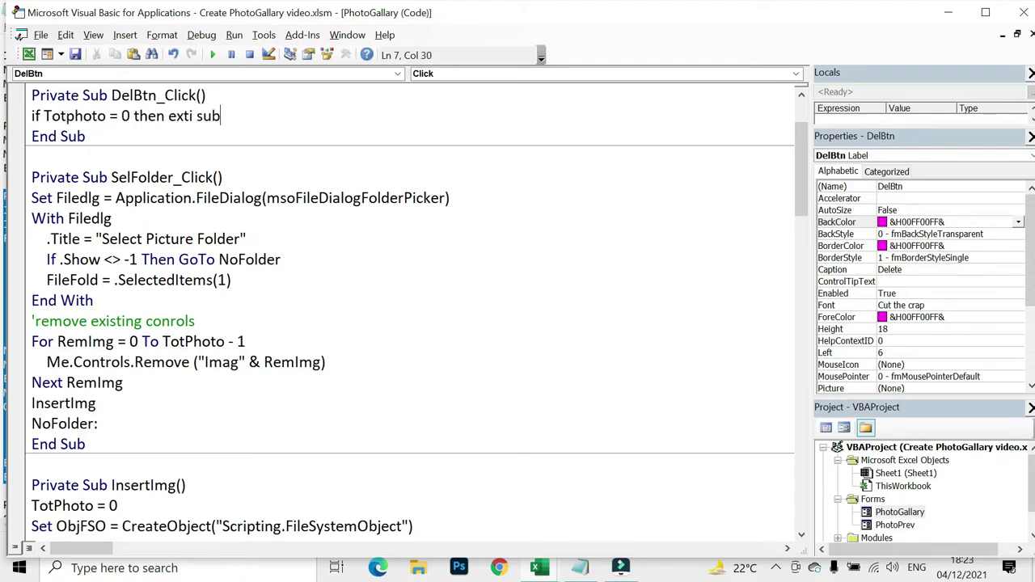
pyautogui.press('Return')
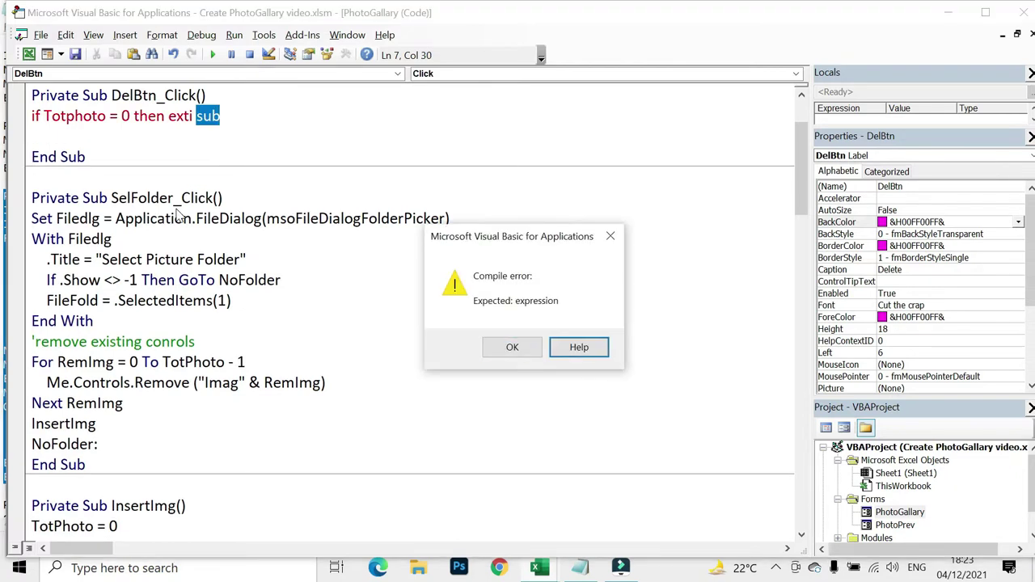
pyautogui.press('Return')
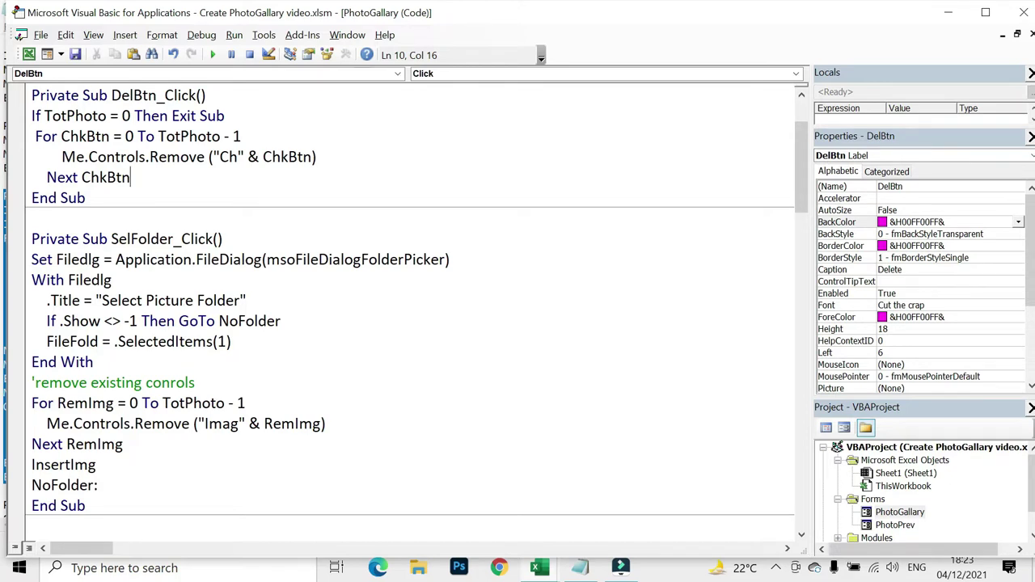
# - Add If Me("Ch" & ChkBtn) = True Then inside the For ChkBtn loop
pyautogui.moveTo(61, 157); pyautogui.dragTo(298, 157)
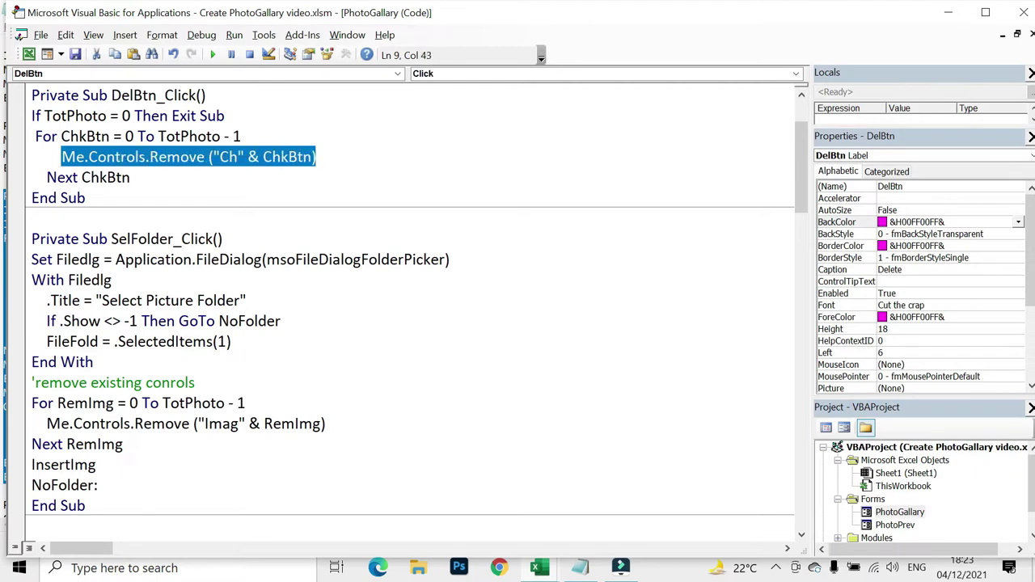
pyautogui.click(242, 136)
pyautogui.press('Return')
pyautogui.press('Tab')
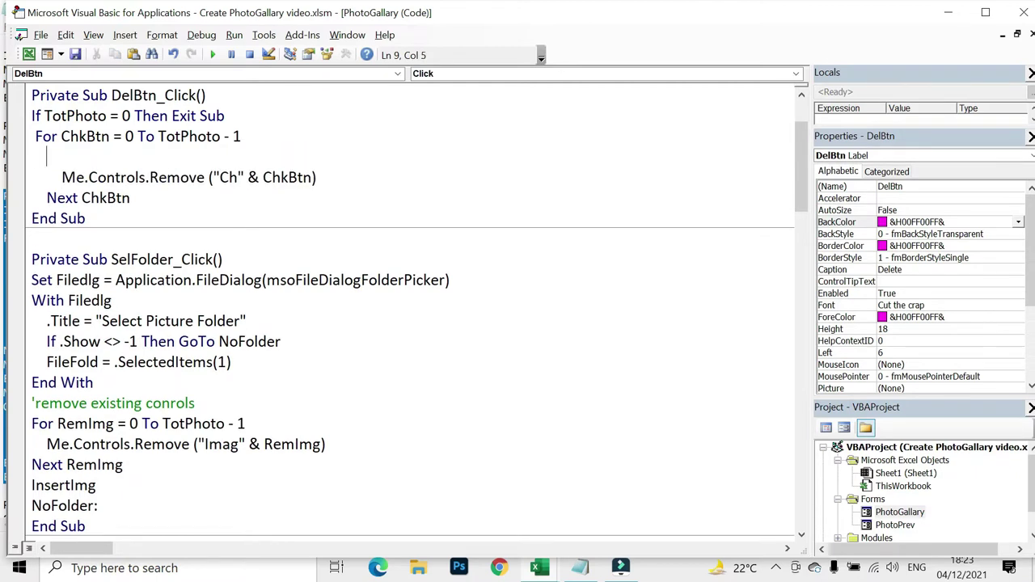
pyautogui.write('if me(')
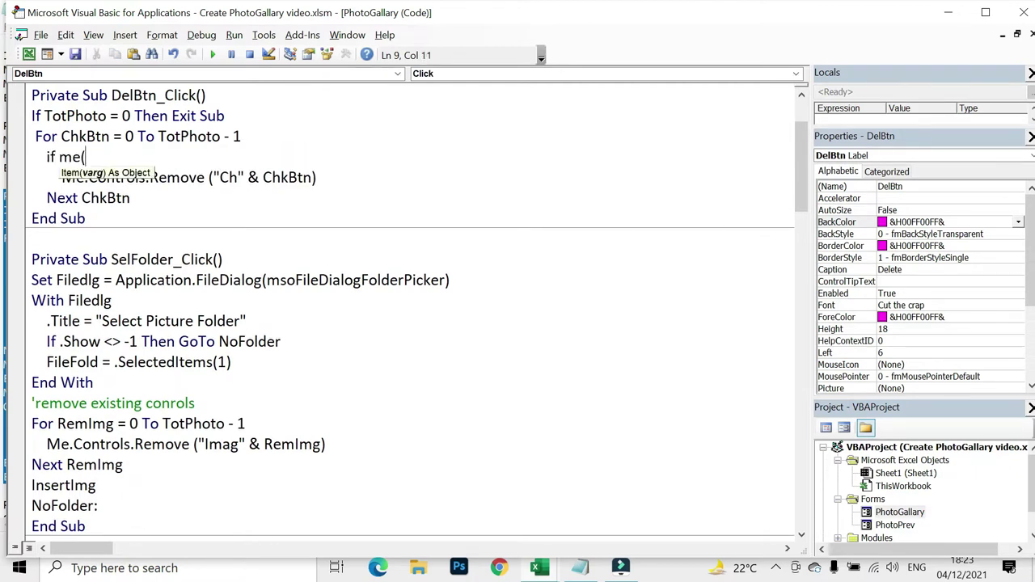
pyautogui.write('"ch')
pyautogui.press('BackSpace')
pyautogui.press('BackSpace')
pyautogui.write('Ch')
pyautogui.write('" & Chc')
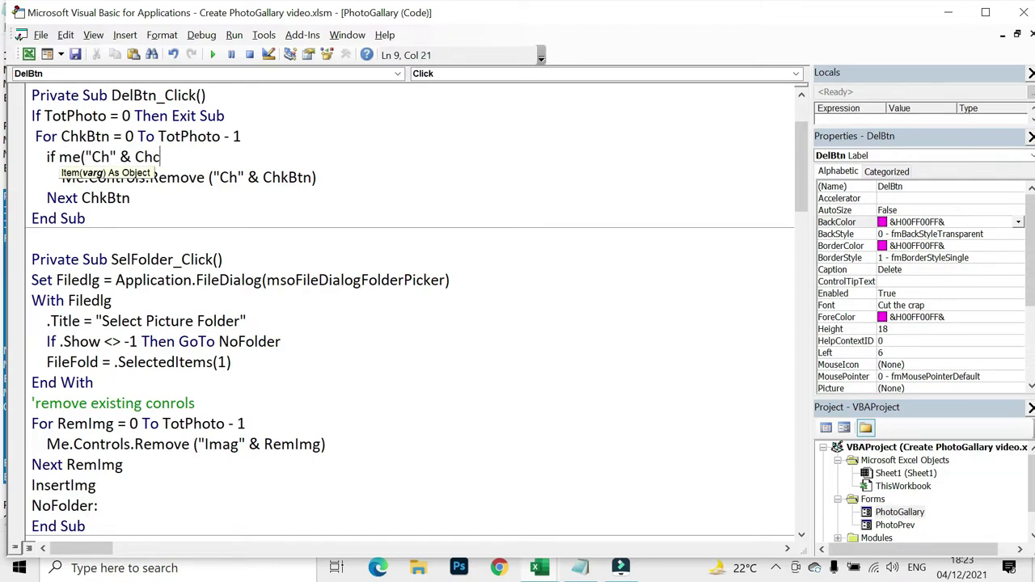
pyautogui.press('BackSpace')
pyautogui.write('kBtn')
pyautogui.write(') = true')
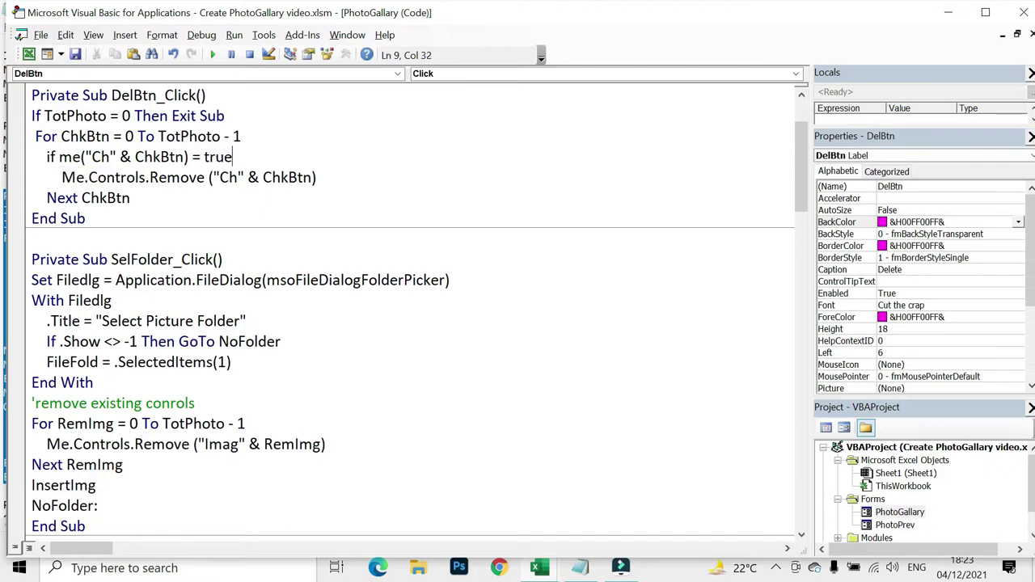
pyautogui.write(' then')
pyautogui.press('Down')
pyautogui.press('End')
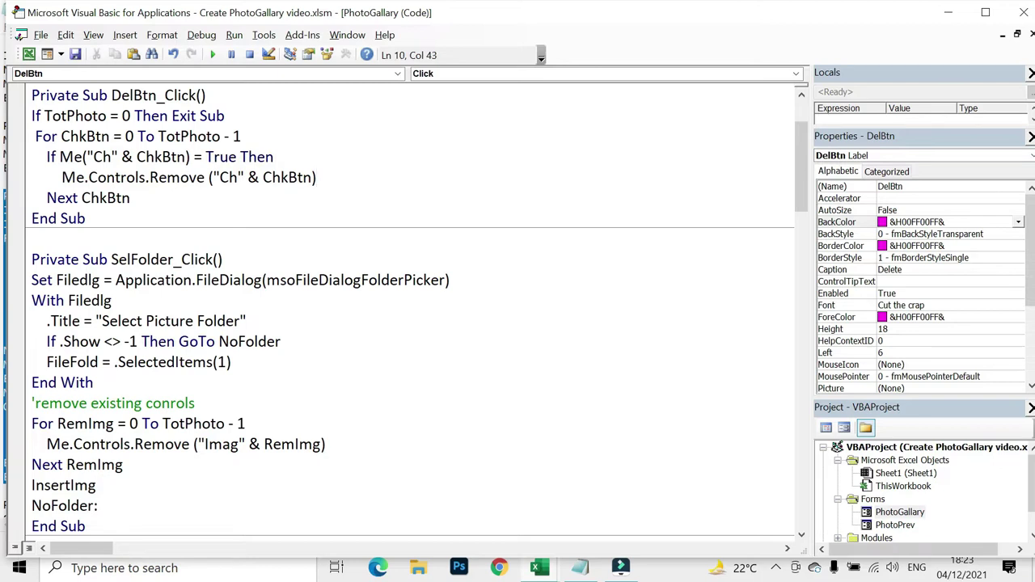
# - Move the Me.Controls.Remove statement to a new line after Next ChkBtn
pyautogui.click(129, 198)
pyautogui.click(311, 177)
pyautogui.hotkey('shift', 'Right')
pyautogui.hotkey('ctrl', 'shift', 'Left')
pyautogui.hotkey('ctrl', 'shift', 'Left')
pyautogui.hotkey('ctrl', 'shift', 'Left')
pyautogui.hotkey('ctrl', 'shift', 'Left')
pyautogui.hotkey('ctrl', 'shift', 'Left')
pyautogui.hotkey('ctrl', 'shift', 'Left')
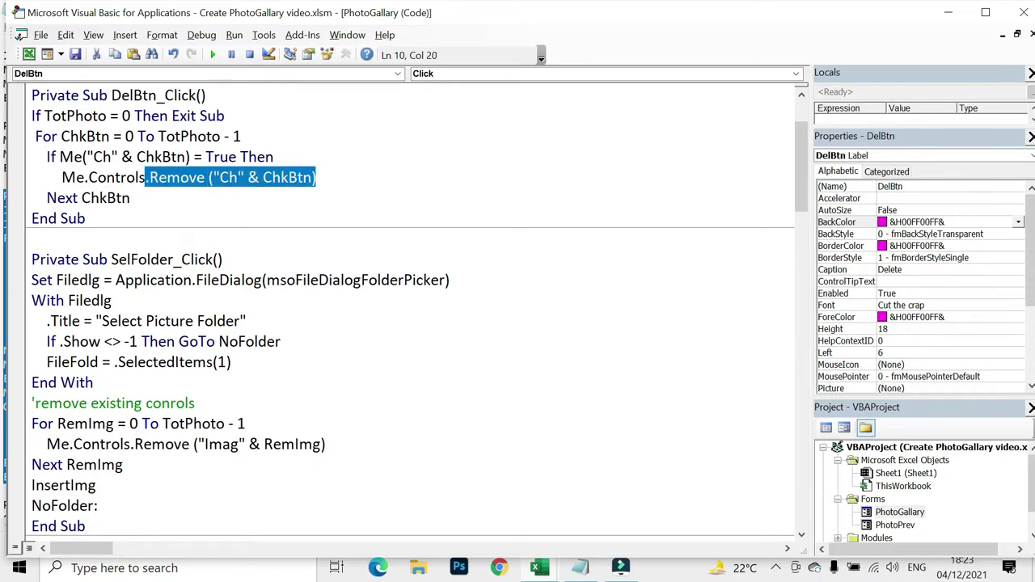
pyautogui.hotkey('ctrl', 'shift', 'Left')
pyautogui.hotkey('ctrl', 'shift', 'Left')
pyautogui.hotkey('ctrl', 'shift', 'Left')
pyautogui.press('BackSpace')
pyautogui.press('BackSpace')
pyautogui.press('BackSpace')
pyautogui.press('Down')
pyautogui.press('Return')
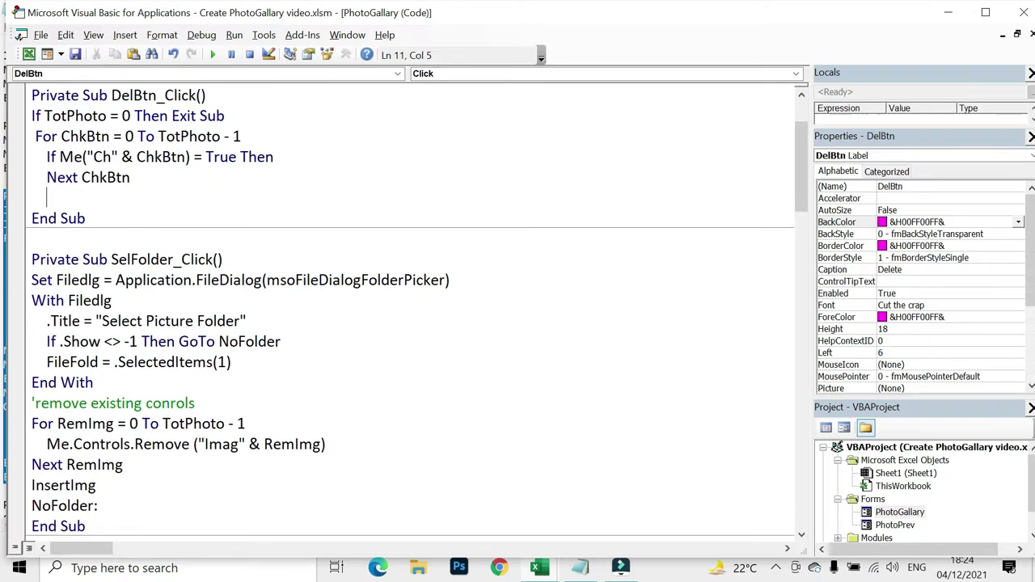
pyautogui.write('Me.Controls.Remove ("Ch" & ChkBtn)')
pyautogui.hotkey('ctrl', 'Left')
pyautogui.hotkey('ctrl', 'Left')
pyautogui.hotkey('ctrl', 'Left')
pyautogui.hotkey('ctrl', 'Left')
pyautogui.hotkey('ctrl', 'Left')
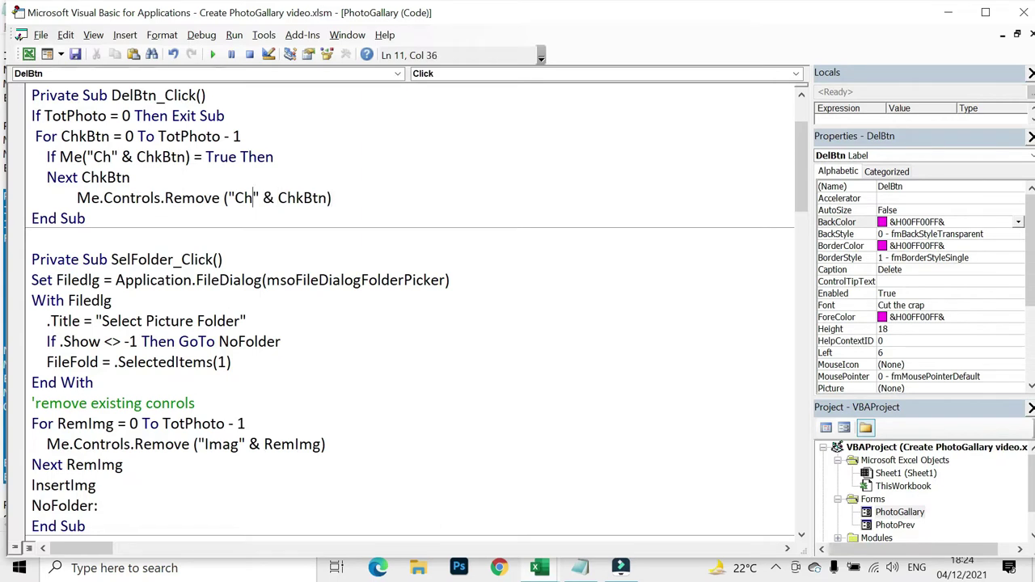
pyautogui.hotkey('ctrl', 'Left')
pyautogui.hotkey('ctrl', 'Left')
pyautogui.hotkey('ctrl', 'Left')
pyautogui.hotkey('ctrl', 'Left')
pyautogui.hotkey('ctrl', 'Left')
pyautogui.hotkey('ctrl', 'Left')
pyautogui.hotkey('ctrl', 'Left')
pyautogui.hotkey('shift', 'Home')
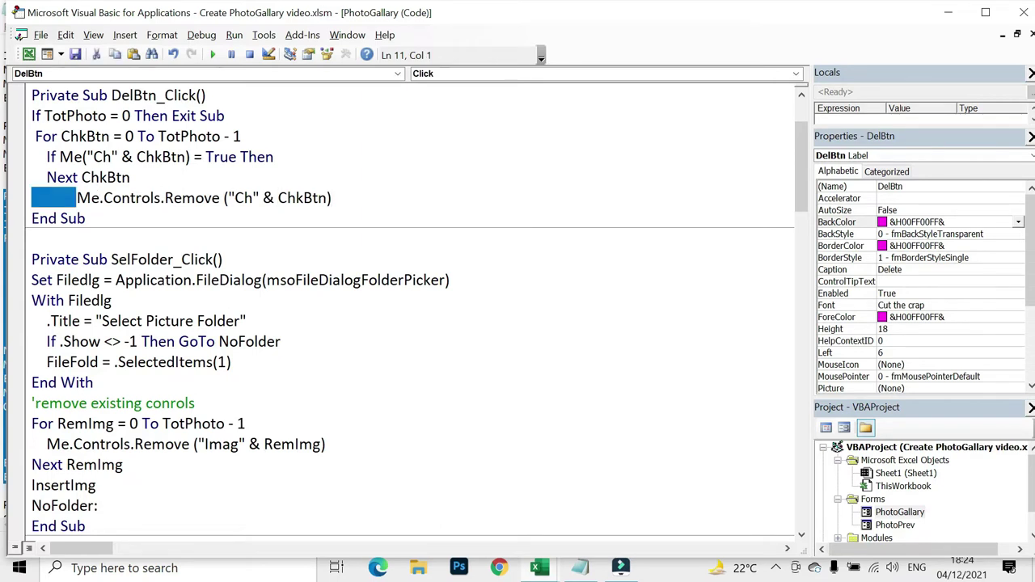
pyautogui.press('BackSpace')
pyautogui.press('Tab')
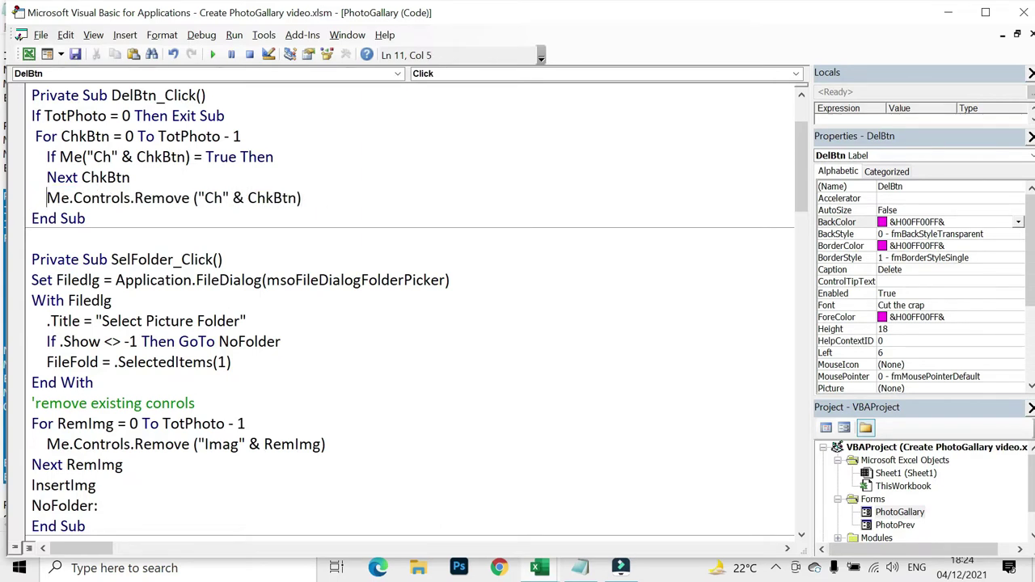
# - Add the comment 'file to be deleted inside the If block
pyautogui.press('Up')
pyautogui.press('Return')
pyautogui.press('Up')
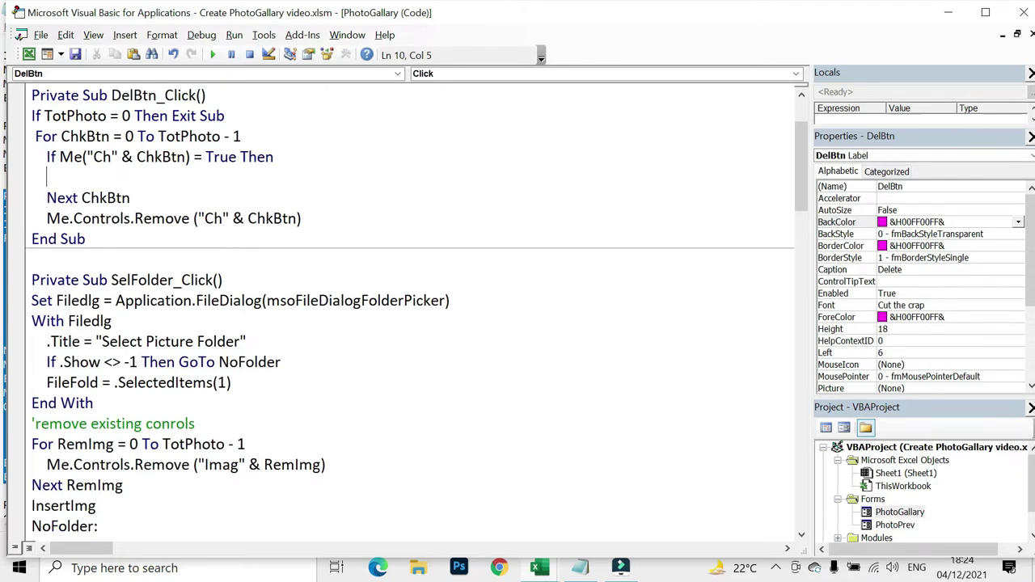
pyautogui.press('Tab')
pyautogui.write("'")
pyautogui.write('file to be de')
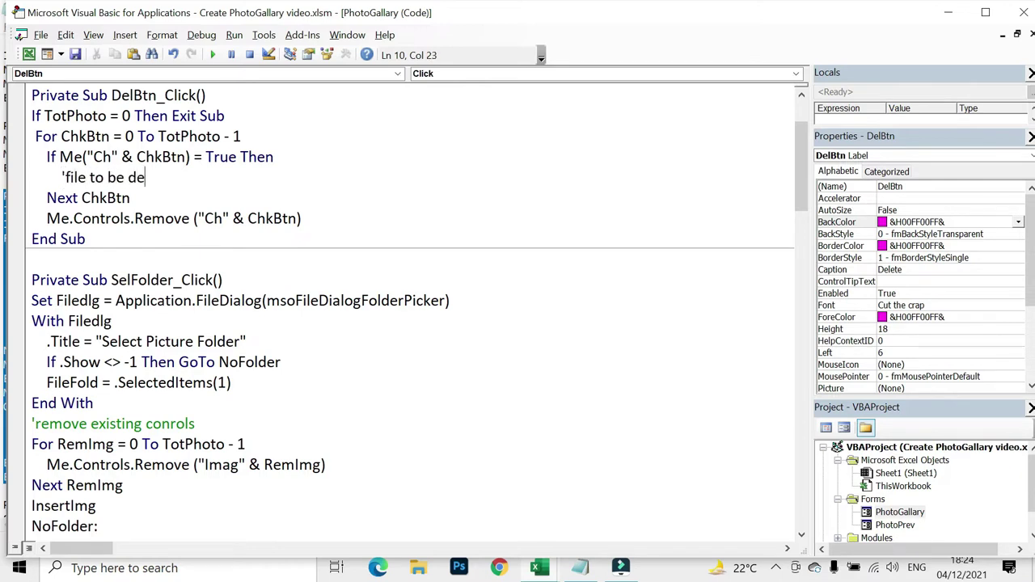
pyautogui.write('leted')
pyautogui.press('Down')
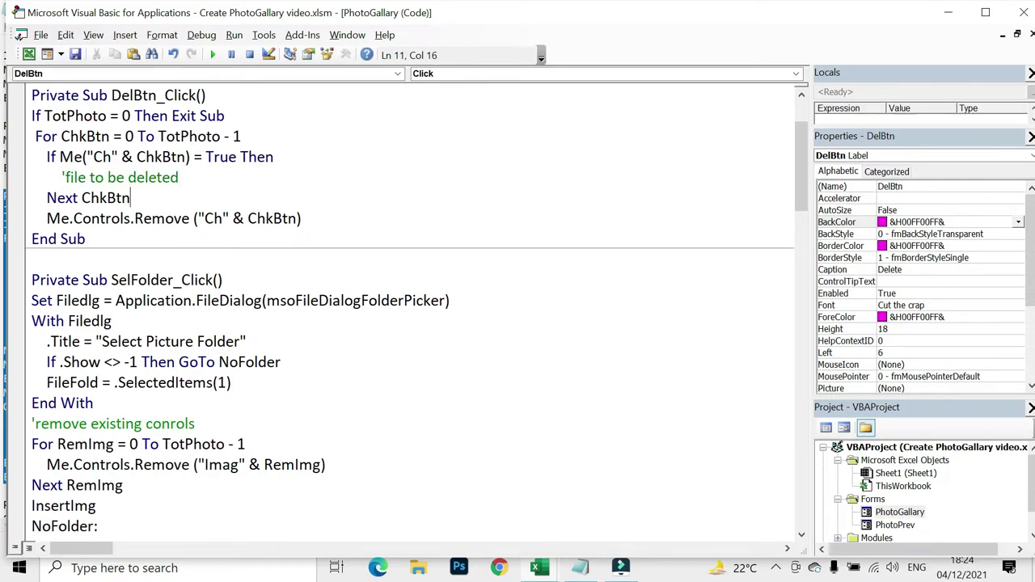
pyautogui.press('Up')
# - Run the gallery, load the PHoto folder, show checkboxes and try Delete on a ticked photo
pyautogui.click(212, 54)
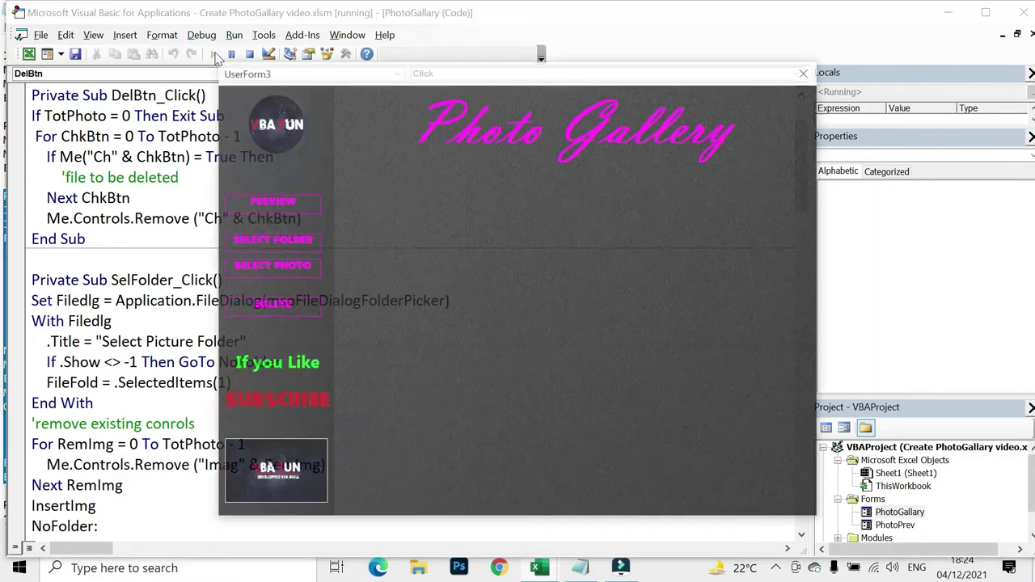
pyautogui.click(286, 238)
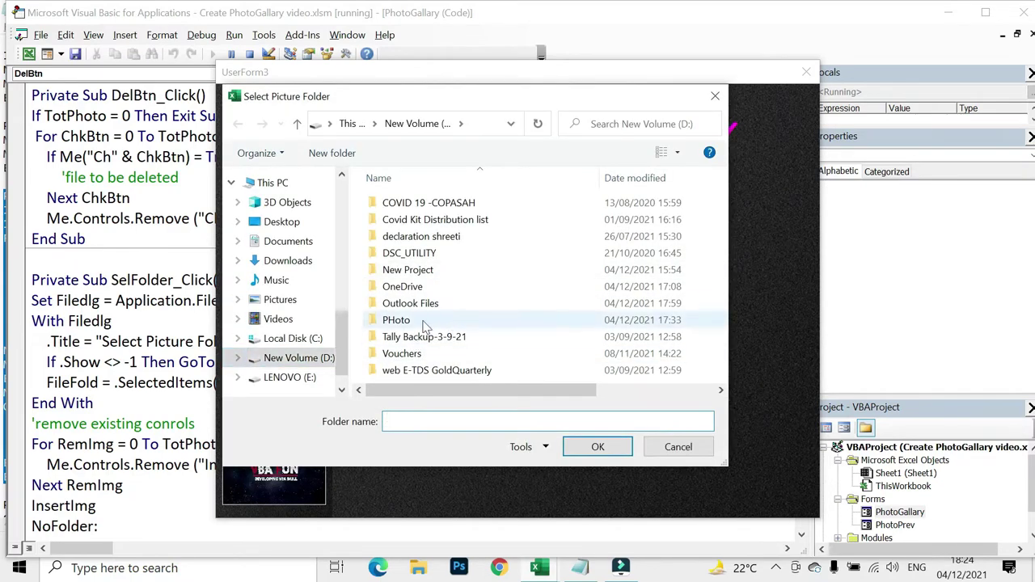
pyautogui.click(424, 322)
pyautogui.click(595, 449)
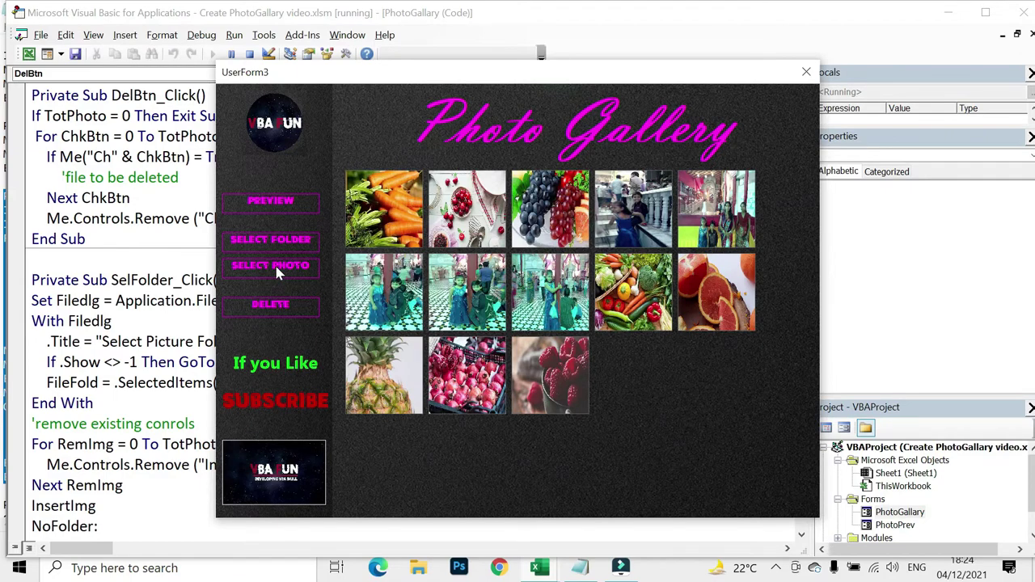
pyautogui.click(276, 270)
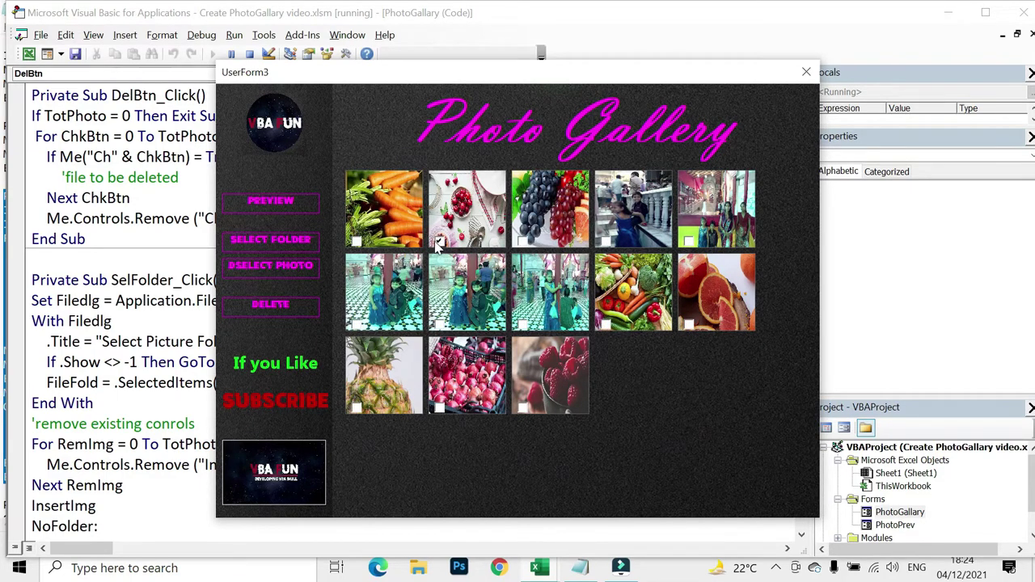
pyautogui.click(281, 307)
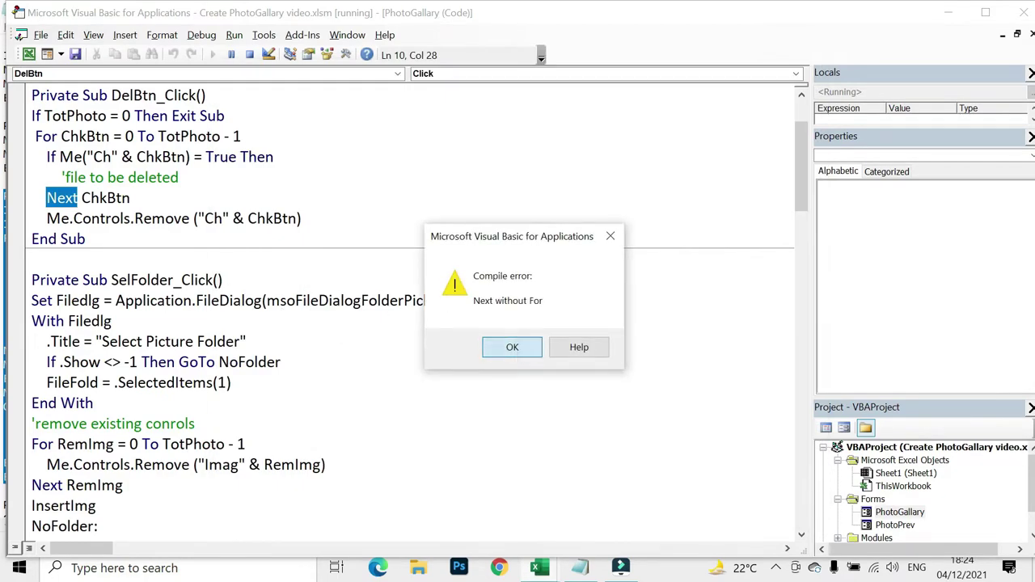
# - Close the If block with End If and rerun the form
pyautogui.press('Return')
pyautogui.write('End If')
pyautogui.press('F5')
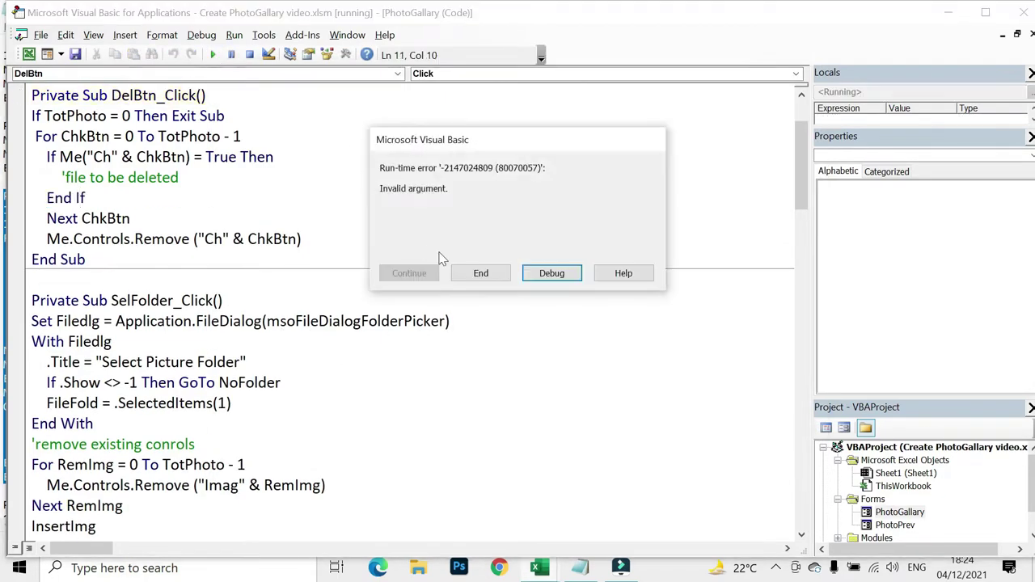
pyautogui.click(551, 273)
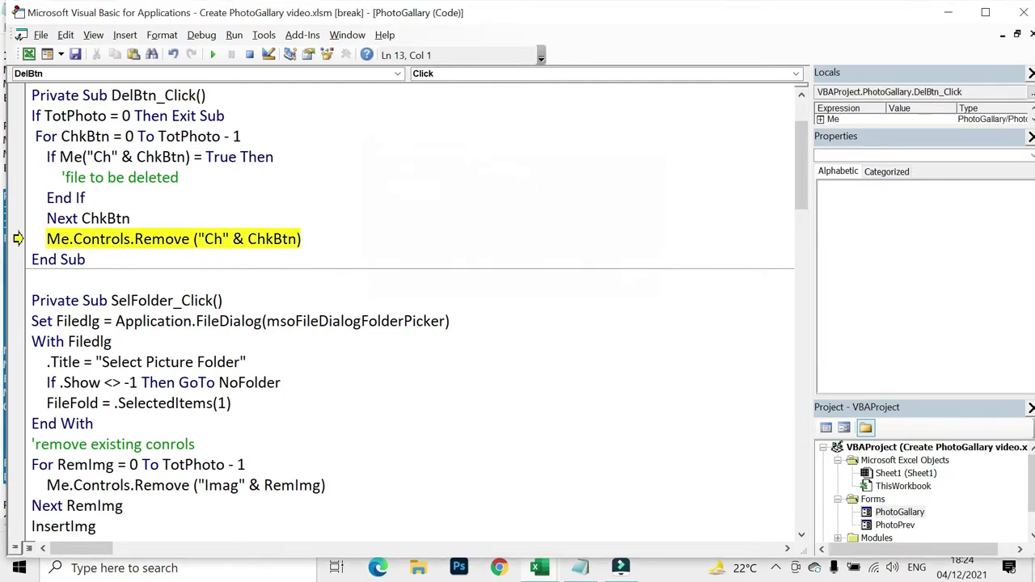
# - Move the Me.Controls.Remove line under the 'file to be deleted comment and align its indent
pyautogui.click(17, 238)
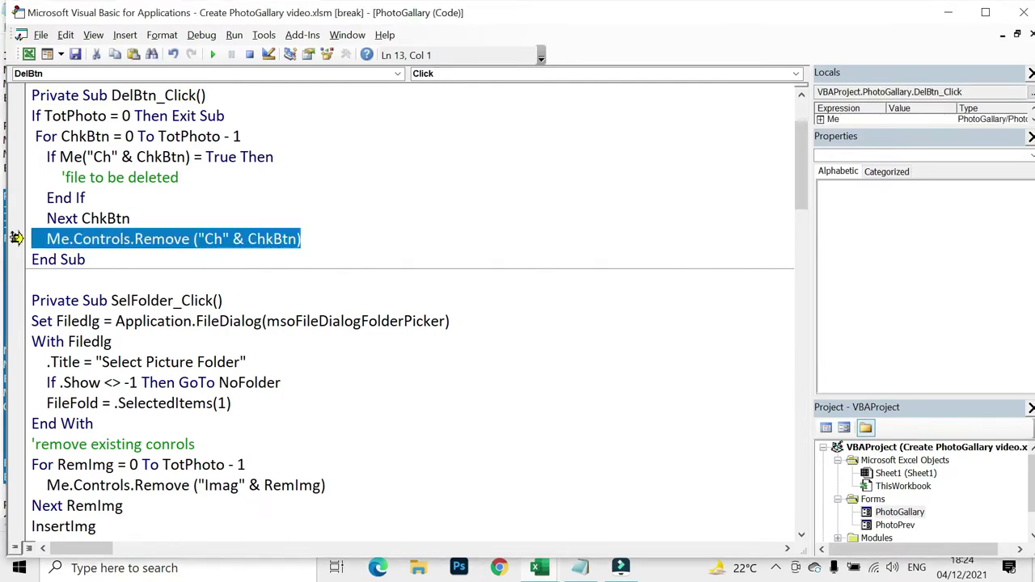
pyautogui.hotkey('ctrl', 'x')
pyautogui.press('BackSpace')
pyautogui.press('Up')
pyautogui.press('Up')
pyautogui.press('End')
pyautogui.press('Return')
pyautogui.hotkey('ctrl', 'v')
pyautogui.press('BackSpace')
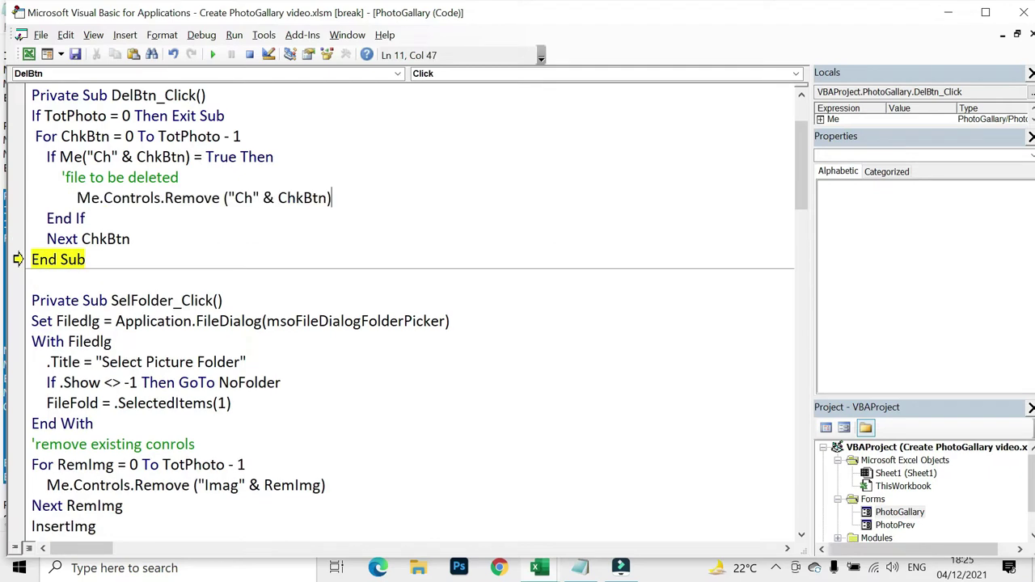
pyautogui.press('Home')
pyautogui.press('BackSpace')
pyautogui.press('BackSpace')
pyautogui.press('BackSpace')
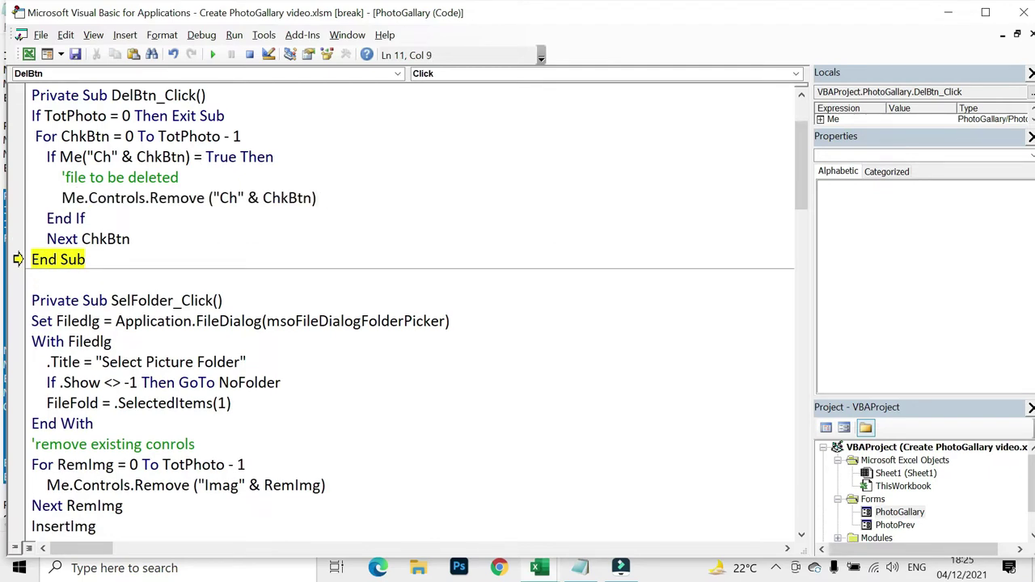
# - Check the current ChkBtn value and resume the photo gallery
pyautogui.press('Up')
pyautogui.press('Up')
pyautogui.press('Up')
pyautogui.hotkey('shift', 'Right')
pyautogui.hotkey('shift', 'Right')
pyautogui.hotkey('shift', 'Right')
pyautogui.hotkey('shift', 'Right')
pyautogui.hotkey('shift', 'Right')
pyautogui.hotkey('shift', 'Right')
pyautogui.hotkey('shift', 'Right')
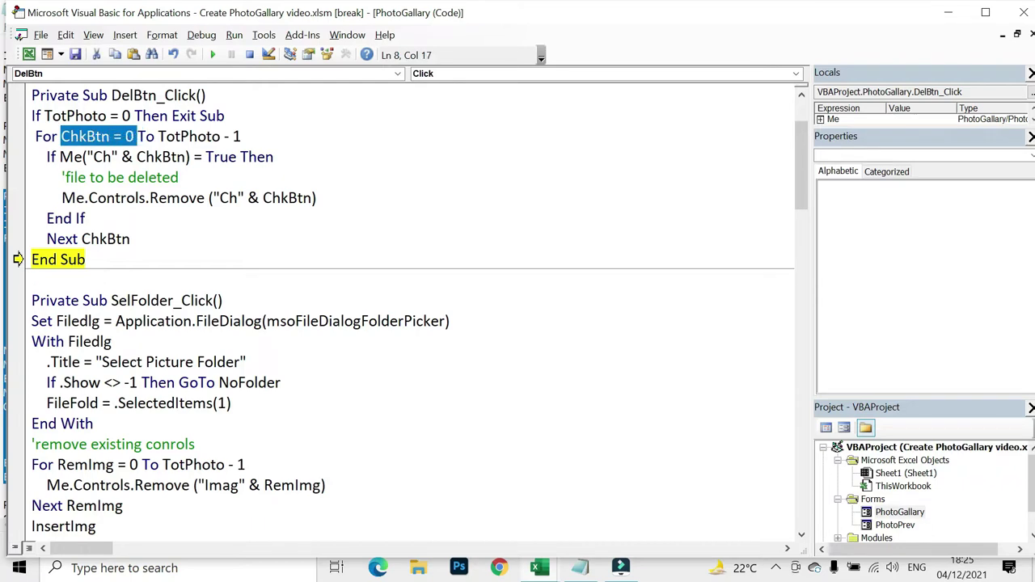
pyautogui.click(288, 197)
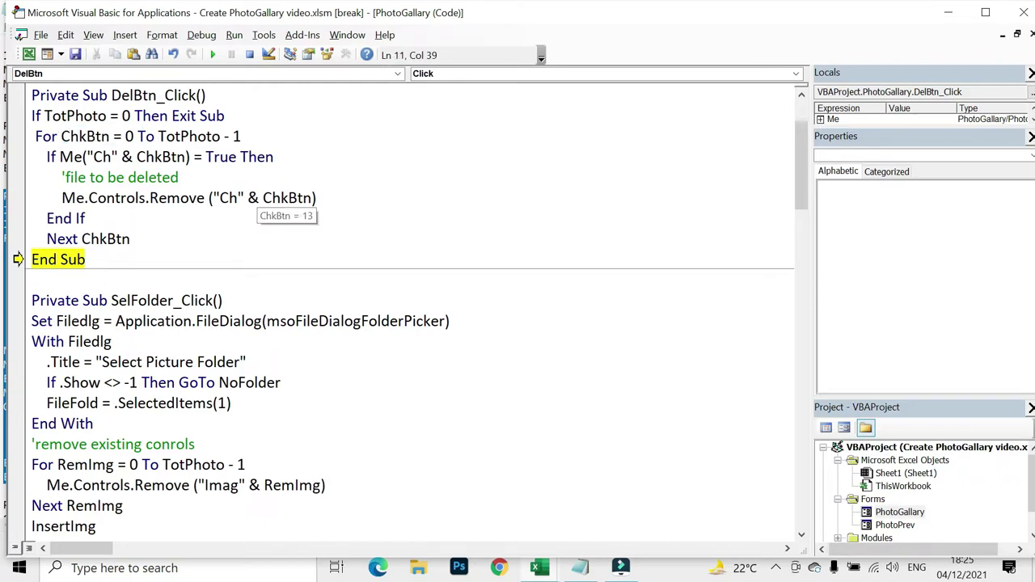
pyautogui.click(214, 56)
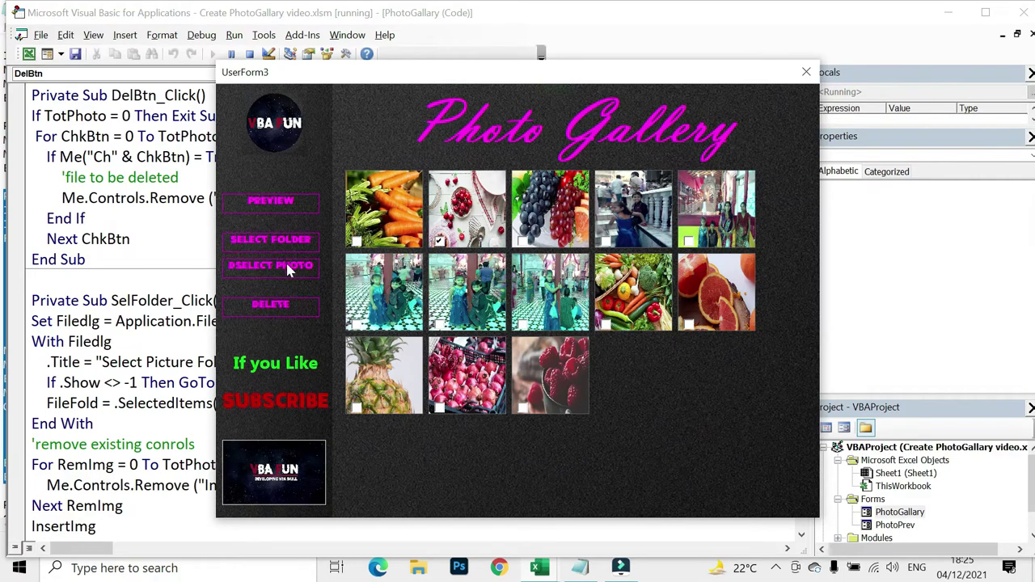
# - Untick the second photo, stop the gallery, and reopen the DelBtn_Click code
pyautogui.click(440, 241)
pyautogui.click(807, 74)
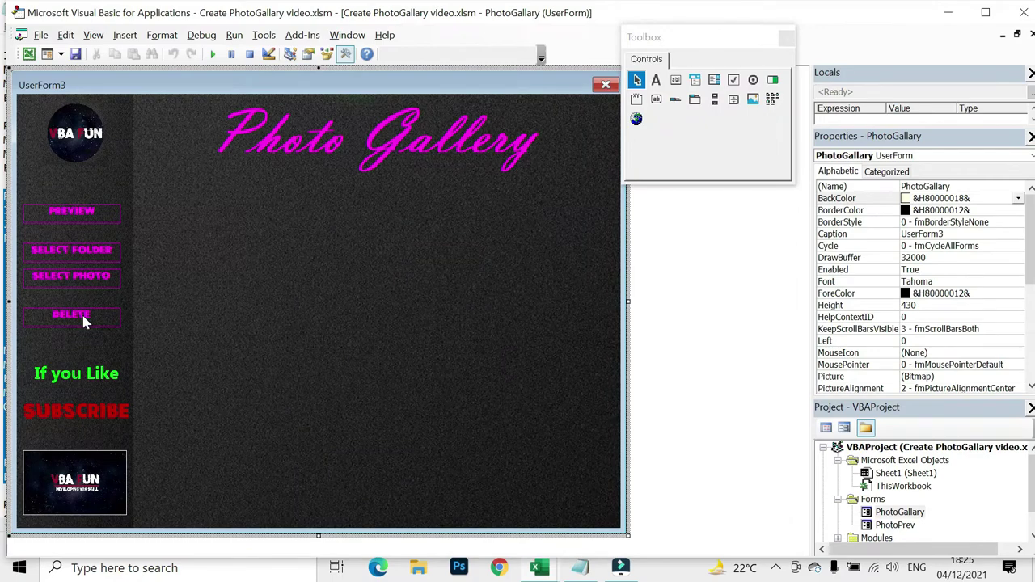
pyautogui.doubleClick(80, 315)
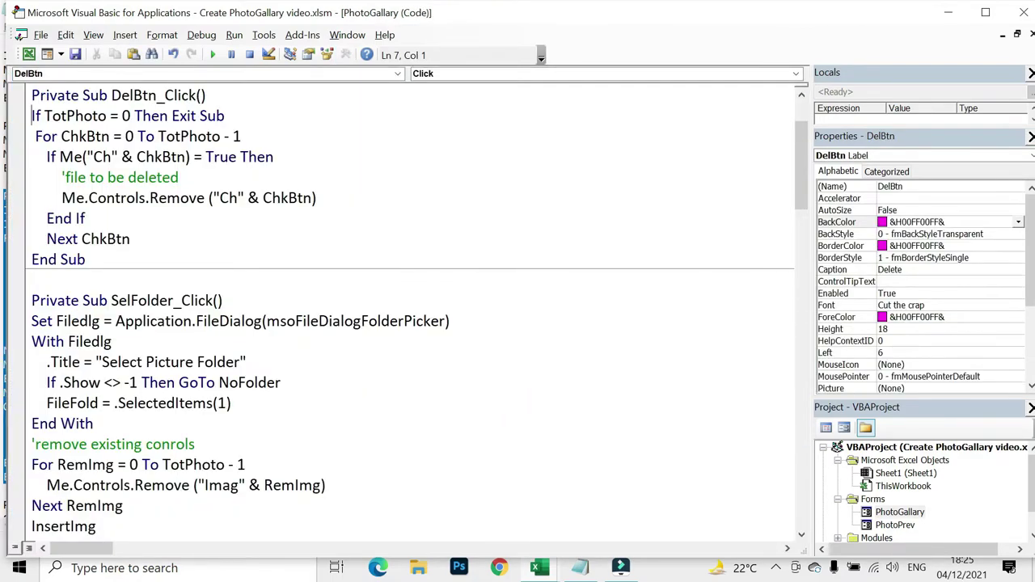
# - Paste a duplicate of the For ChkBtn loop below the original
pyautogui.moveTo(35, 136); pyautogui.dragTo(130, 238)
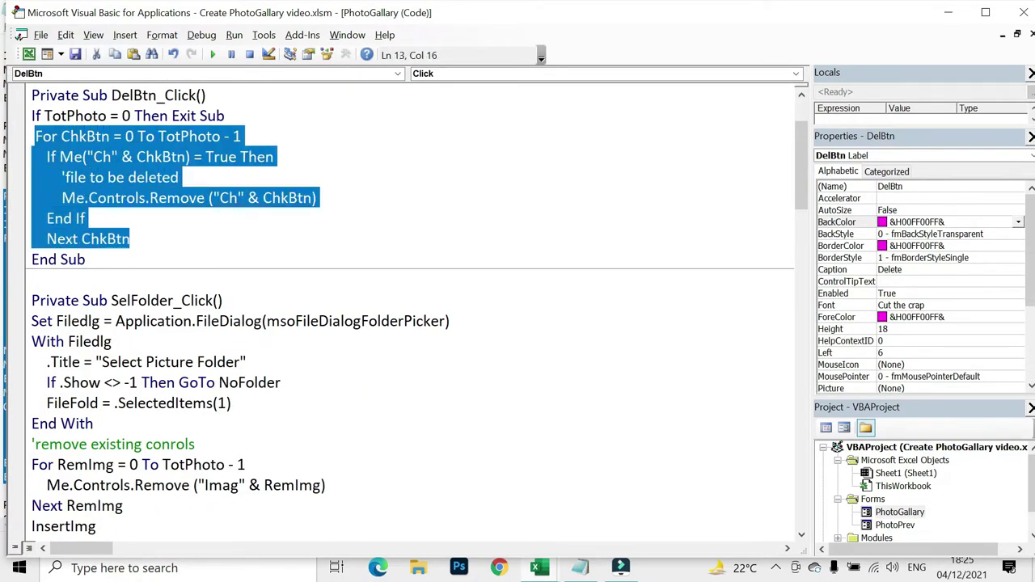
pyautogui.click(131, 239)
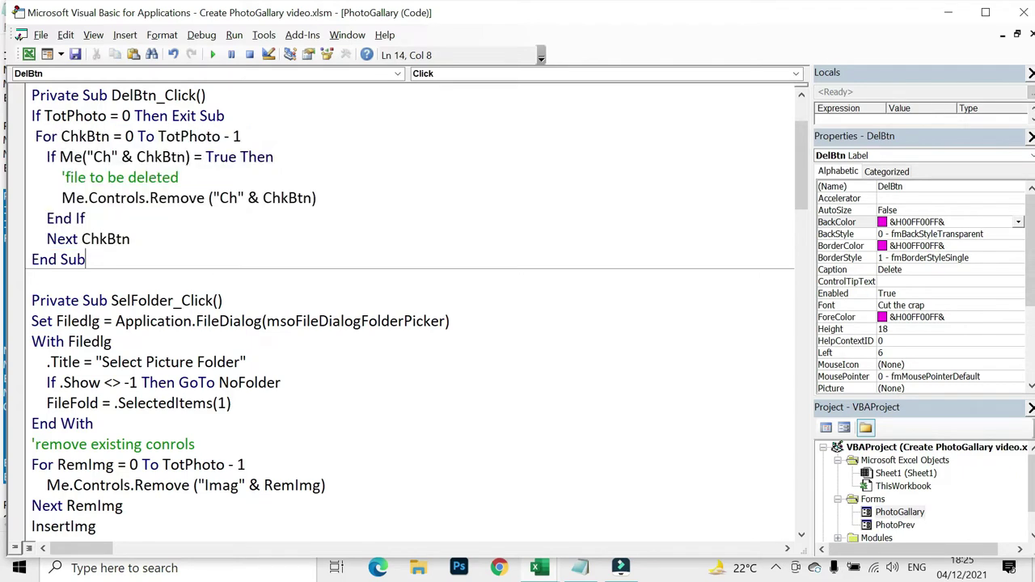
pyautogui.press('Return')
pyautogui.hotkey('ctrl', 'v')
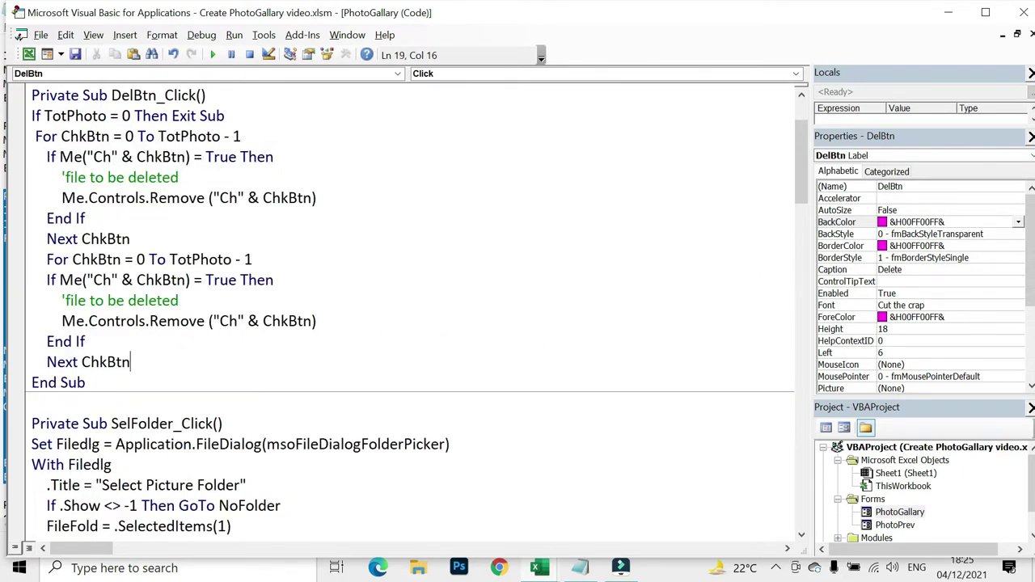
# - Insert the comment 'Remove all checkbox & Images between the two loops
pyautogui.press('Up')
pyautogui.press('Up')
pyautogui.press('Up')
pyautogui.press('Up')
pyautogui.press('Up')
pyautogui.press('Up')
pyautogui.press('Return')
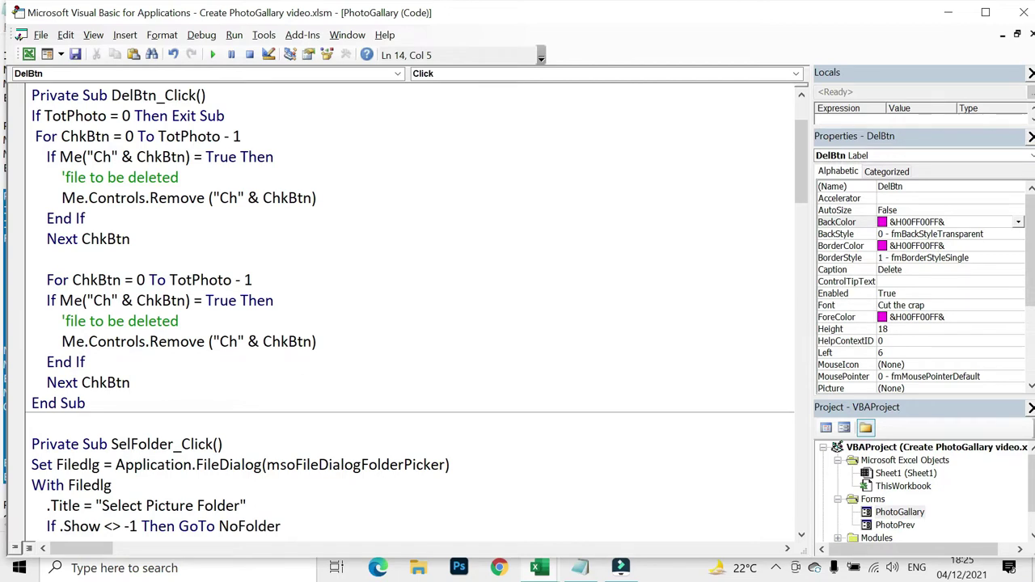
pyautogui.write('On Er')
pyautogui.write('ror')
pyautogui.press('BackSpace')
pyautogui.press('BackSpace')
pyautogui.press('BackSpace')
pyautogui.press('BackSpace')
pyautogui.press('BackSpace')
pyautogui.press('BackSpace')
pyautogui.press('BackSpace')
pyautogui.press('BackSpace')
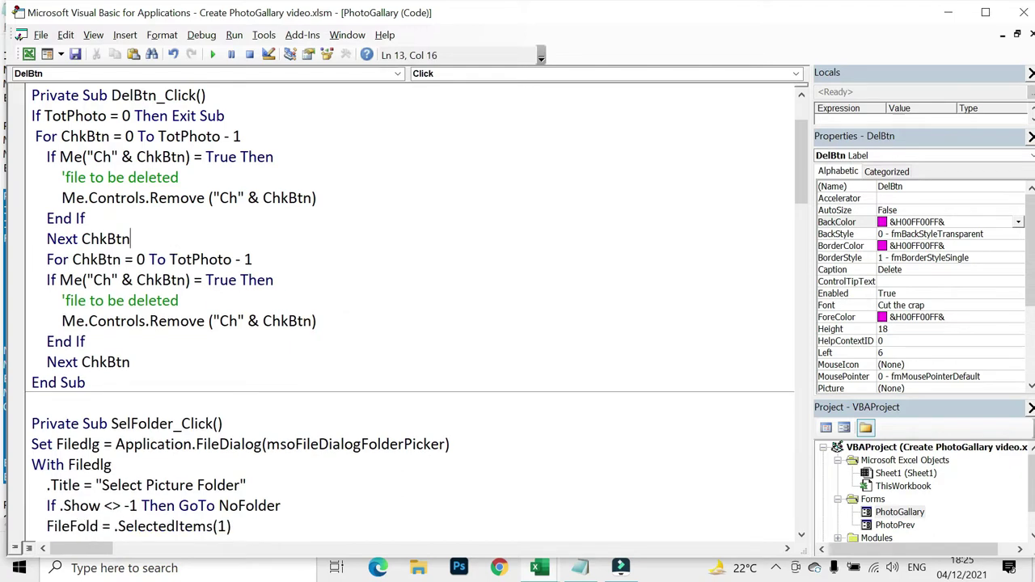
pyautogui.press('Down')
pyautogui.press('Up')
pyautogui.press('Return')
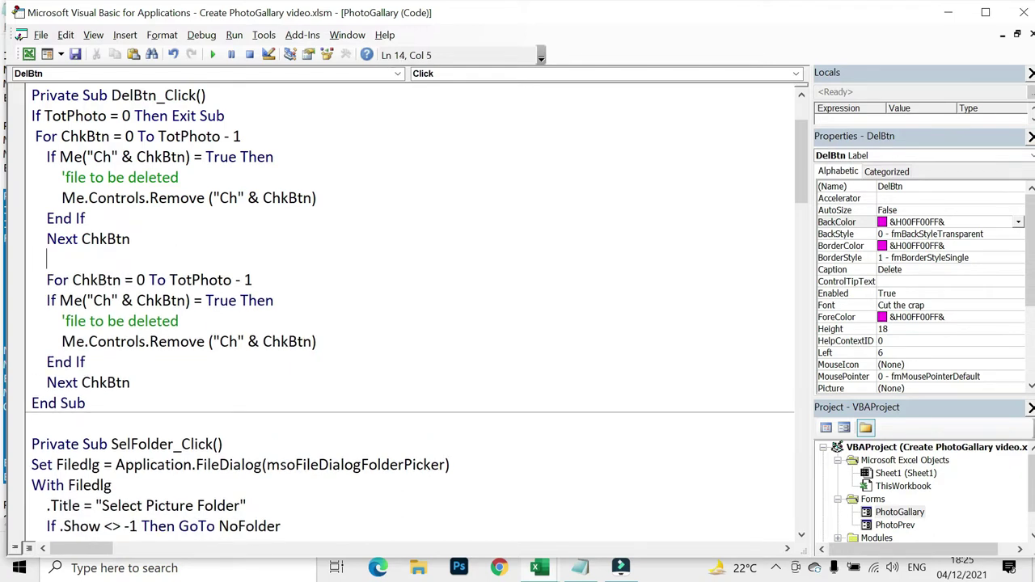
pyautogui.write("'")
pyautogui.write('Remove all check')
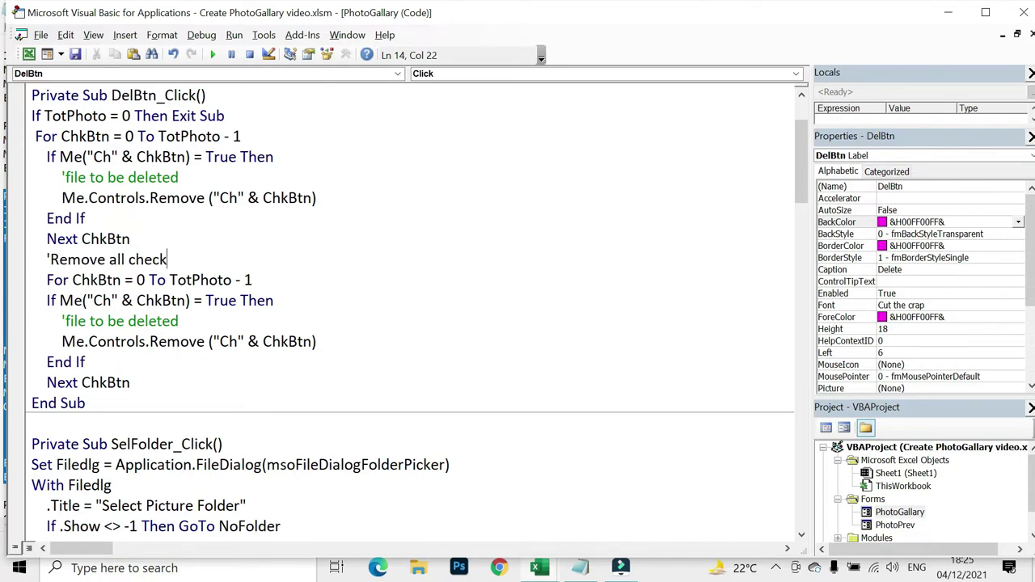
pyautogui.write('box & I')
pyautogui.write('mages')
# - Add On Error Resume Next as the first line of the second loop
pyautogui.click(252, 280)
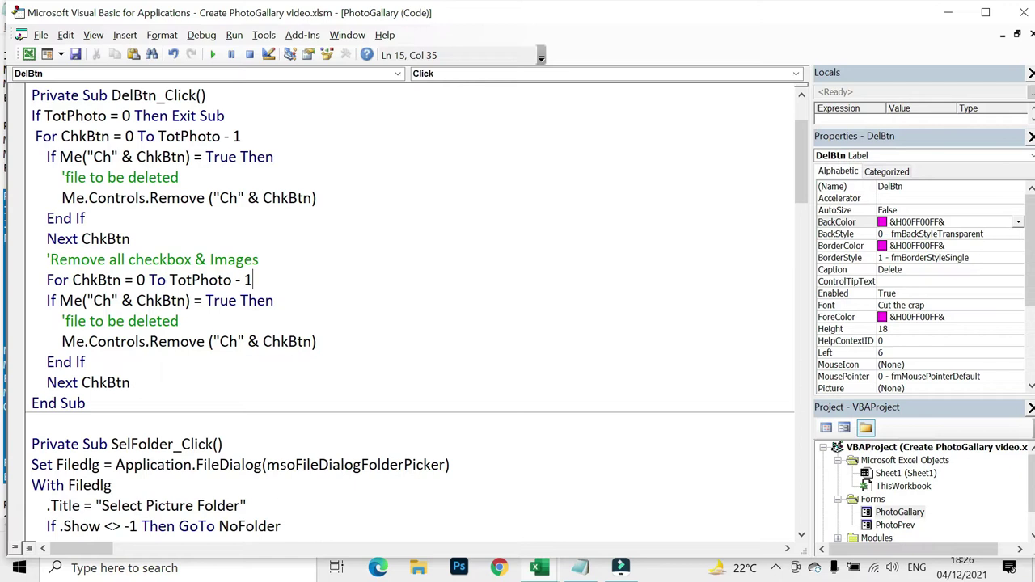
pyautogui.press('Return')
pyautogui.write('On Er')
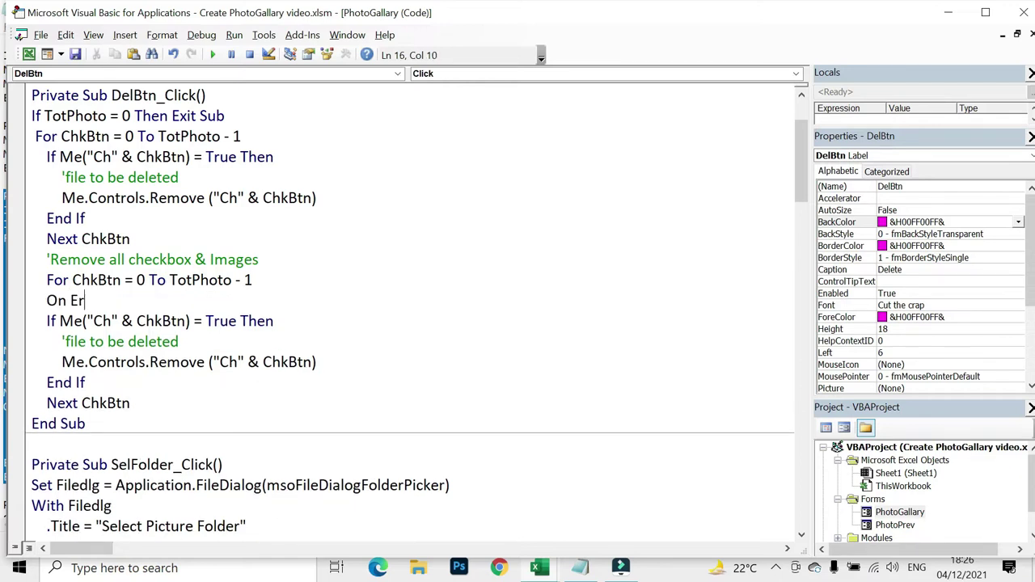
pyautogui.write('ror Resu')
pyautogui.write('me Next')
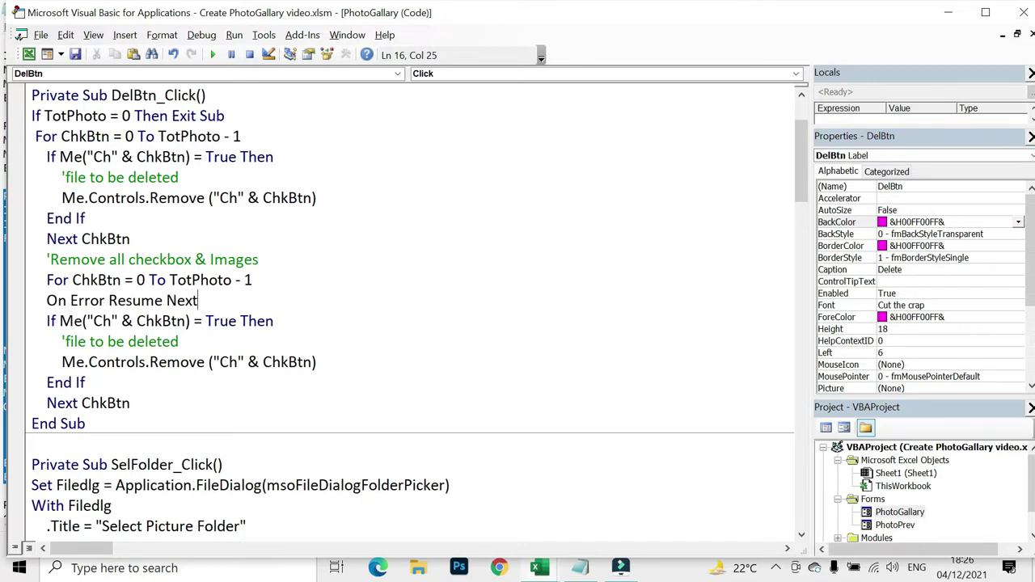
pyautogui.press('Up')
pyautogui.press('Up')
pyautogui.press('Up')
pyautogui.press('Left')
pyautogui.press('Home')
pyautogui.hotkey('ctrl', 'shift', 'Right')
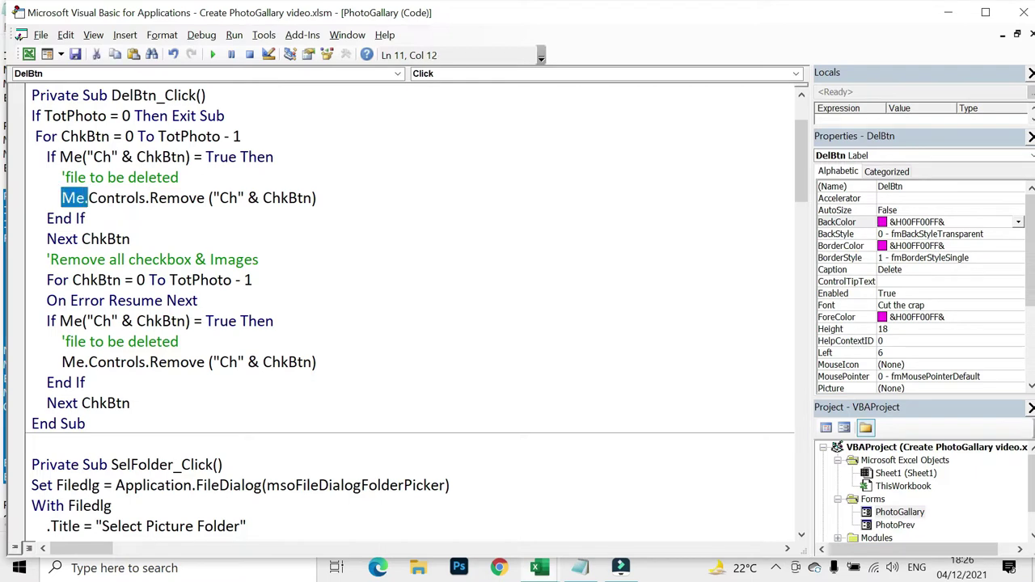
pyautogui.hotkey('ctrl', 'shift', 'Right')
pyautogui.hotkey('ctrl', 'shift', 'Right')
pyautogui.hotkey('ctrl', 'shift', 'Right')
pyautogui.hotkey('ctrl', 'shift', 'Right')
pyautogui.hotkey('ctrl', 'shift', 'Right')
pyautogui.hotkey('ctrl', 'shift', 'Right')
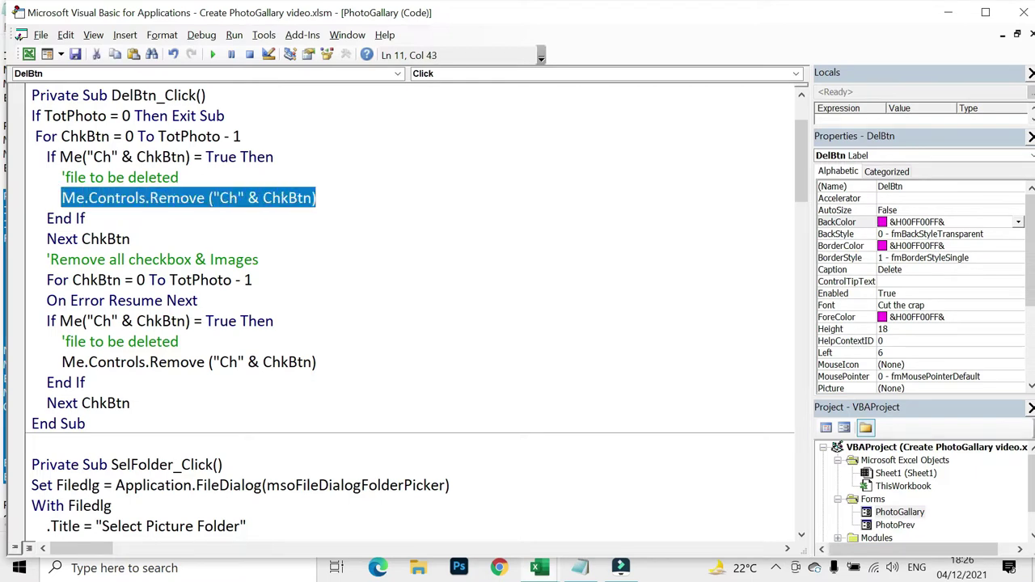
pyautogui.press('Down')
pyautogui.press('Down')
pyautogui.press('Down')
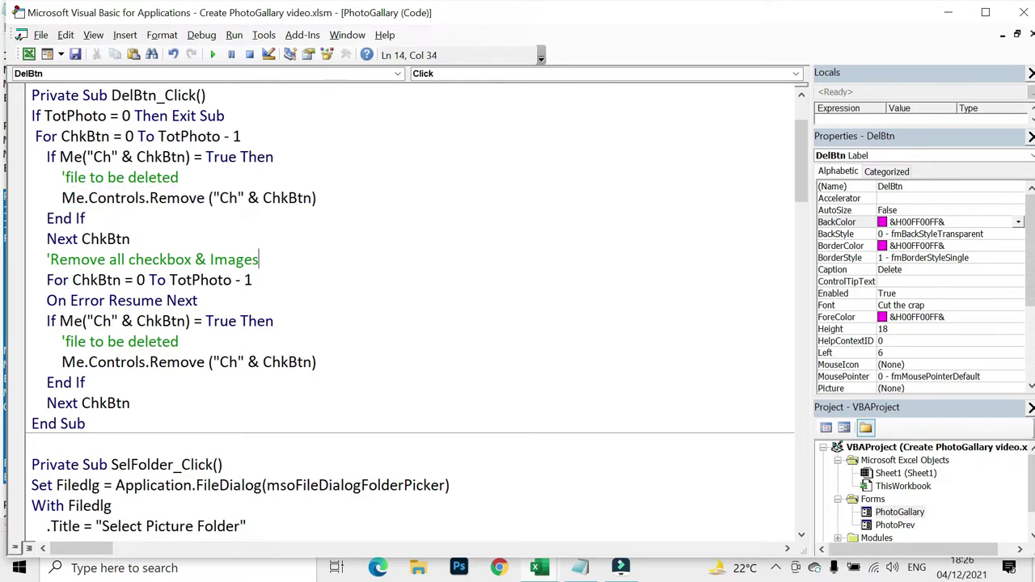
pyautogui.press('Down')
pyautogui.press('Down')
pyautogui.press('Down')
pyautogui.press('Down')
# - Delete the 'file to be deleted comment from the second loop
pyautogui.click(46, 300)
pyautogui.hotkey('shift', 'Down')
pyautogui.hotkey('shift', 'Down')
pyautogui.hotkey('shift', 'Down')
pyautogui.hotkey('shift', 'End')
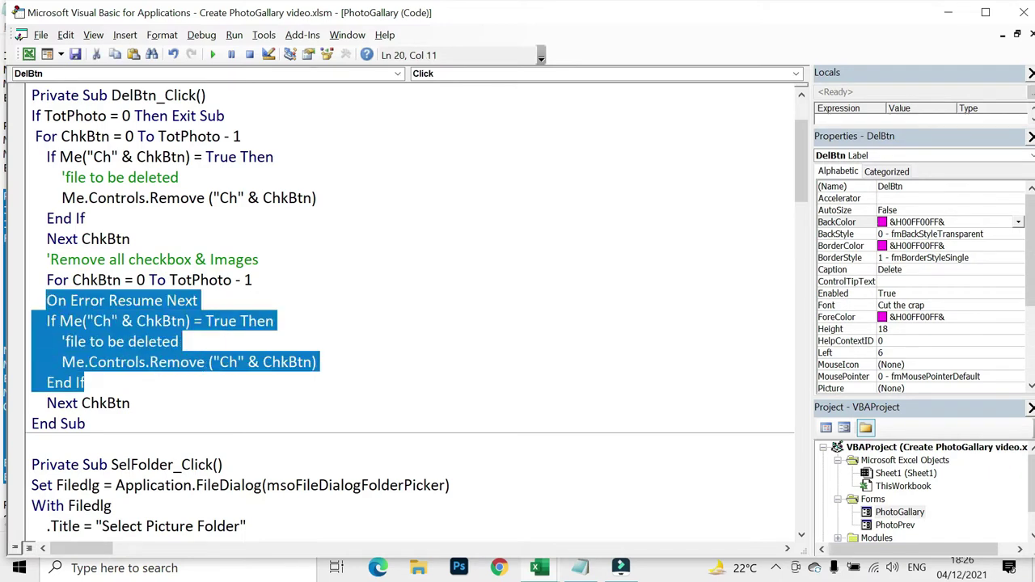
pyautogui.click(284, 340)
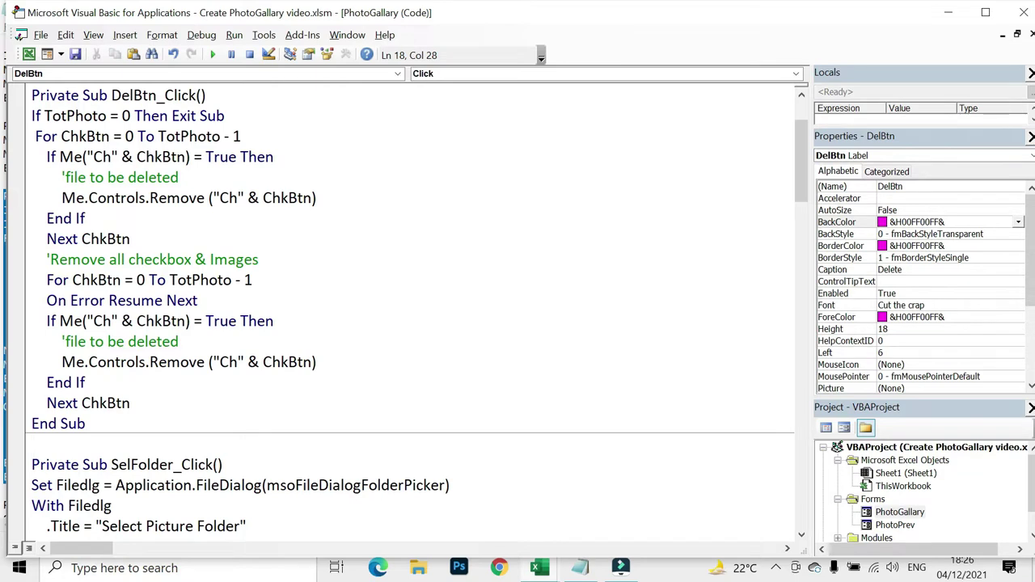
pyautogui.moveTo(46, 300); pyautogui.dragTo(197, 300)
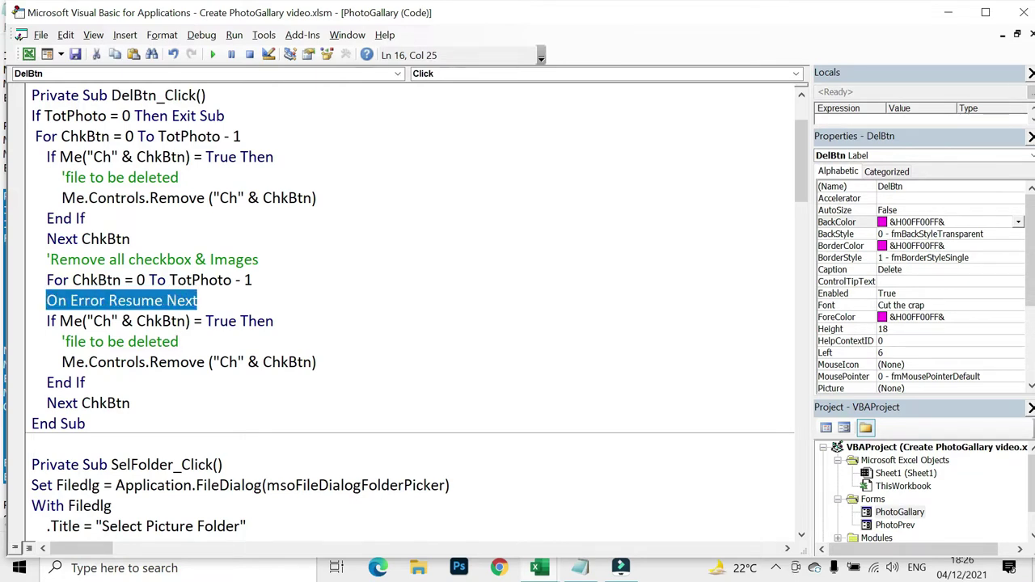
pyautogui.moveTo(178, 341); pyautogui.dragTo(31, 341)
pyautogui.press('BackSpace')
pyautogui.press('BackSpace')
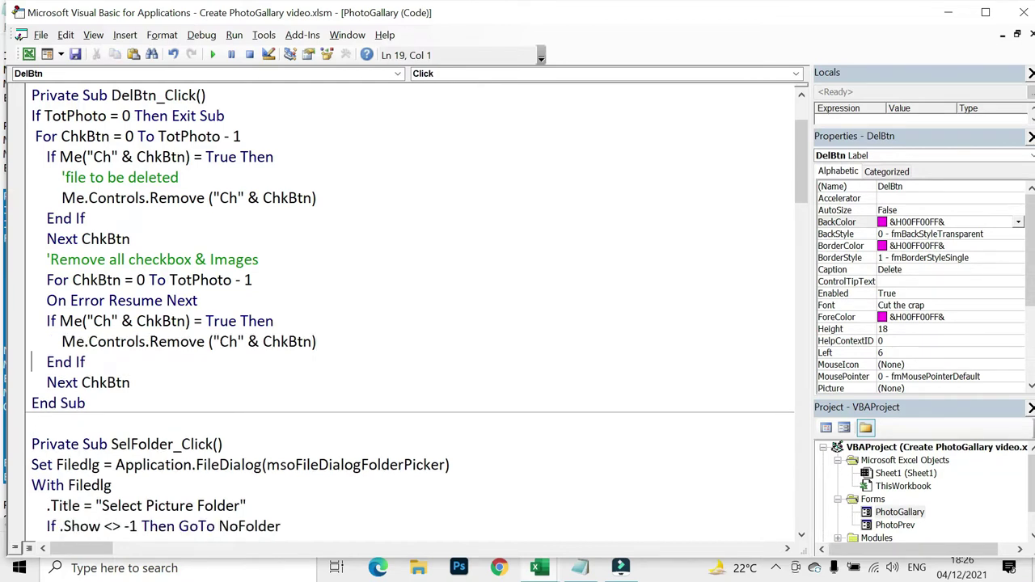
# - Duplicate the Remove line and change "Ch" to "Imag" in the copy
pyautogui.moveTo(317, 341); pyautogui.dragTo(145, 341)
pyautogui.hotkey('ctrl', 'shift', 'Left')
pyautogui.hotkey('ctrl', 'shift', 'Left')
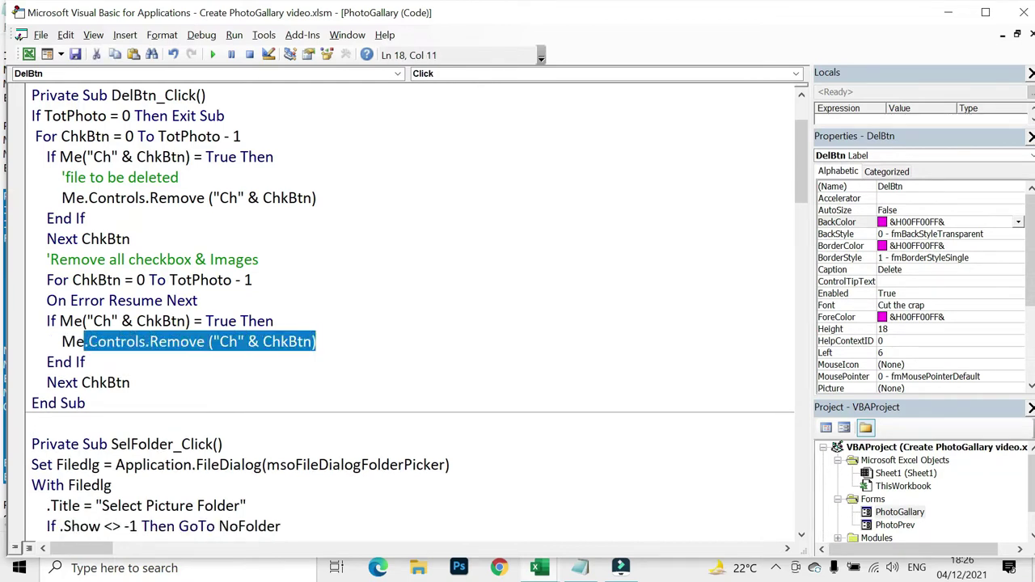
pyautogui.hotkey('ctrl', 'shift', 'Left')
pyautogui.hotkey('ctrl', 'c')
pyautogui.press('End')
pyautogui.press('Return')
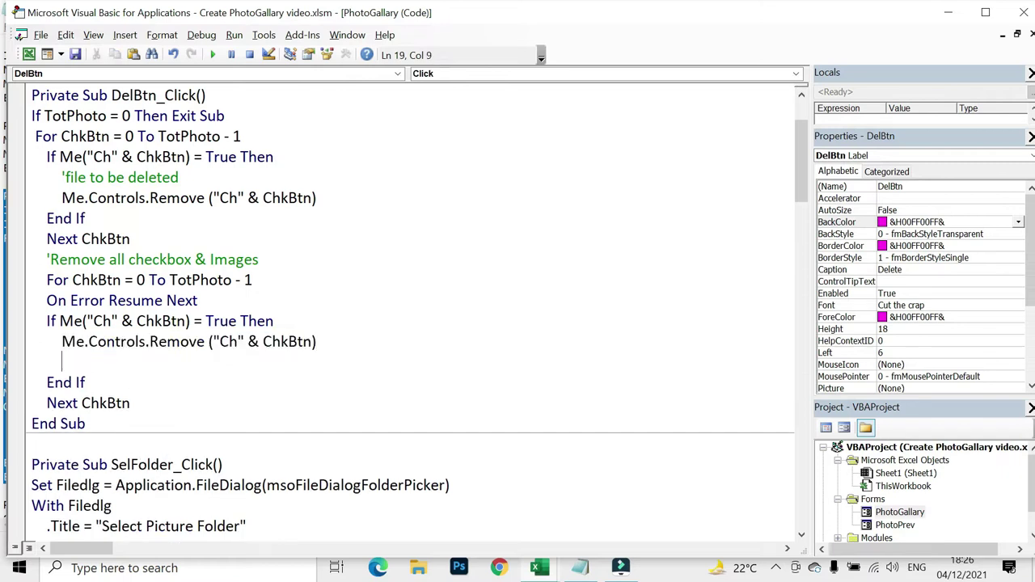
pyautogui.hotkey('ctrl', 'v')
pyautogui.press('Left')
pyautogui.press('Left')
pyautogui.hotkey('ctrl', 'Left')
pyautogui.hotkey('ctrl', 'Left')
pyautogui.press('Left')
pyautogui.press('Left')
pyautogui.hotkey('shift', 'Left')
pyautogui.hotkey('shift', 'Left')
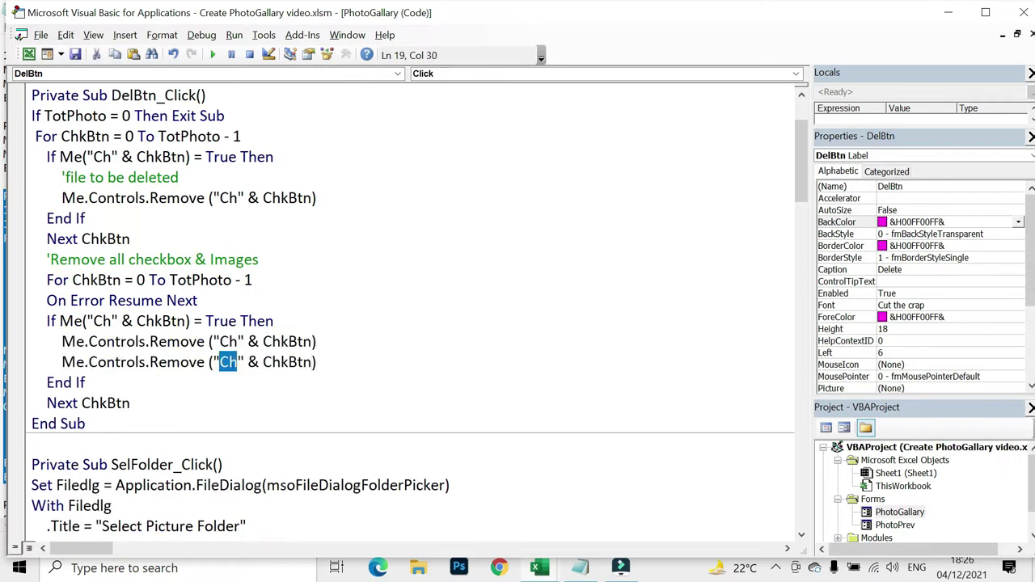
pyautogui.write('Imag')
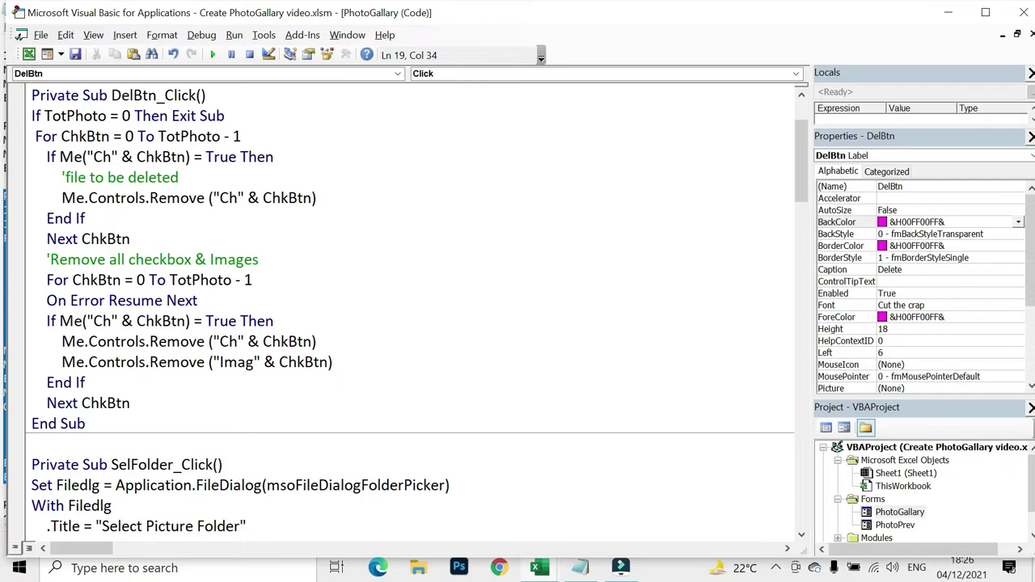
pyautogui.press('Down')
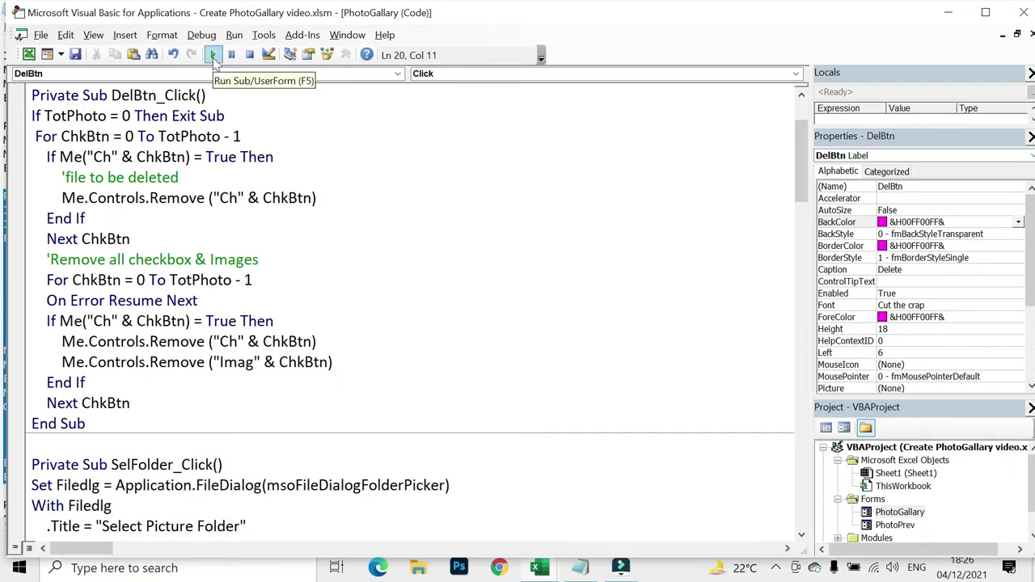
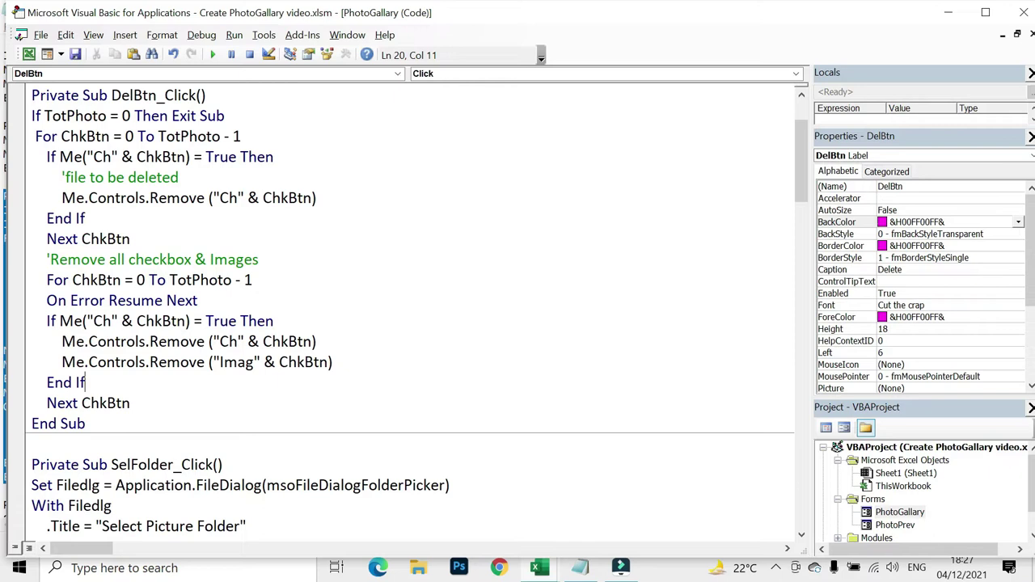
# - Open a blank line after Next ChkBtn, before End Sub in DelBtn_Click
pyautogui.click(332, 362)
pyautogui.click(130, 403)
pyautogui.press('Return')
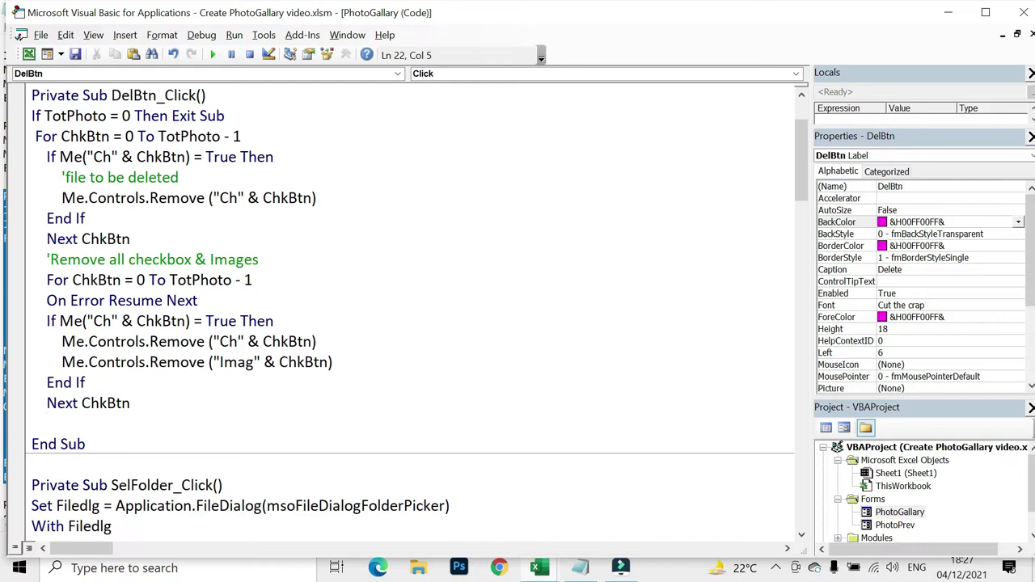
# - Paste an InsertImg call on that line, then return to the Photo Gallery form design
pyautogui.scroll(-7, 404, 307)
pyautogui.scroll(-1, 404, 308)
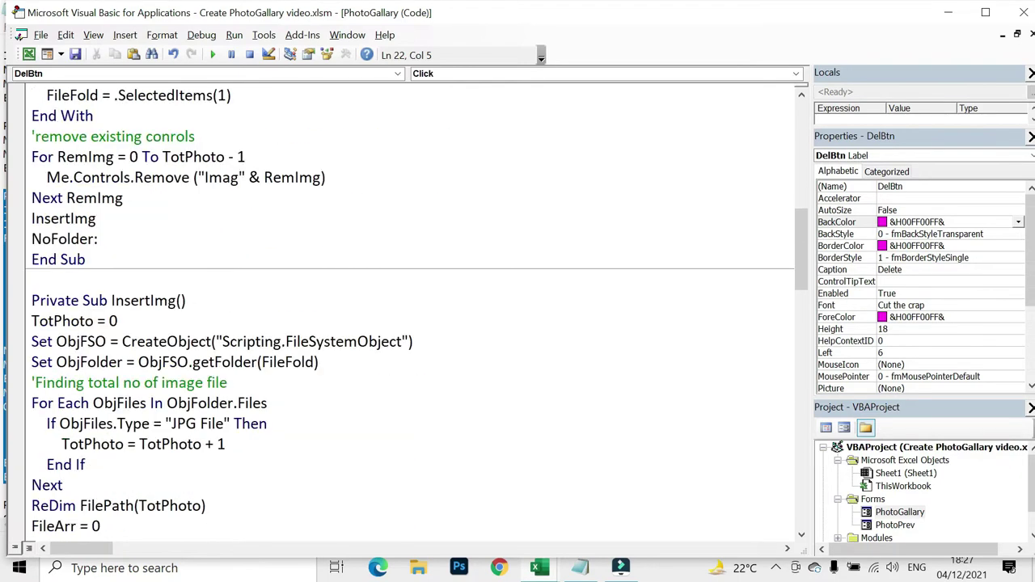
pyautogui.doubleClick(153, 301)
pyautogui.hotkey('ctrl', 'c')
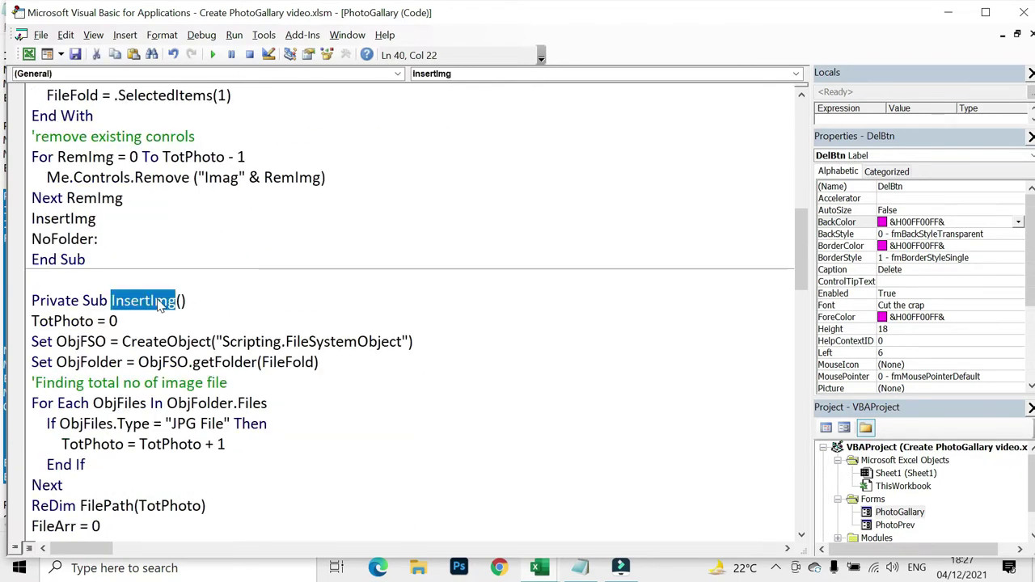
pyautogui.scroll(5, 160, 305)
pyautogui.scroll(1, 160, 304)
pyautogui.click(160, 301)
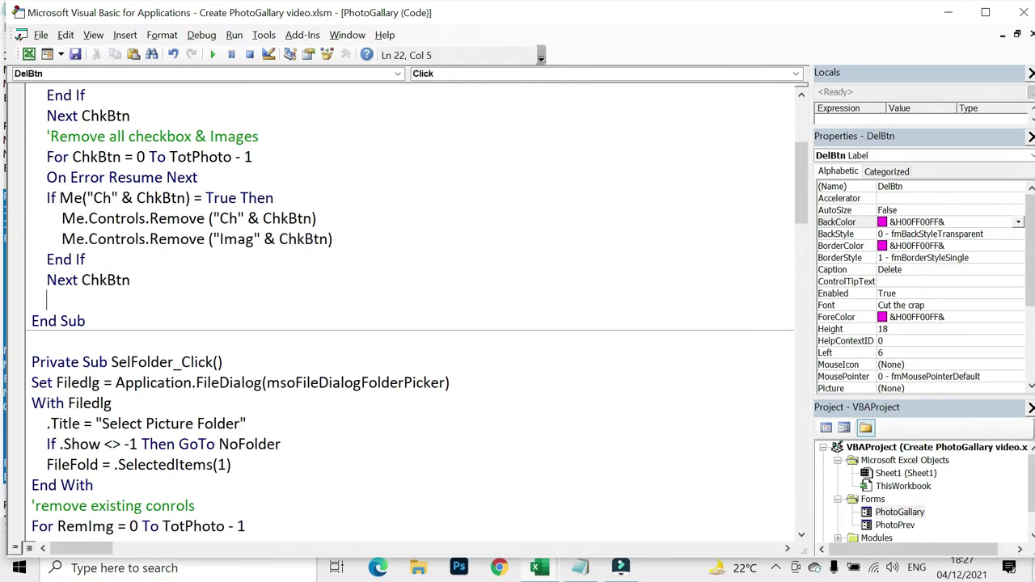
pyautogui.hotkey('ctrl', 'v')
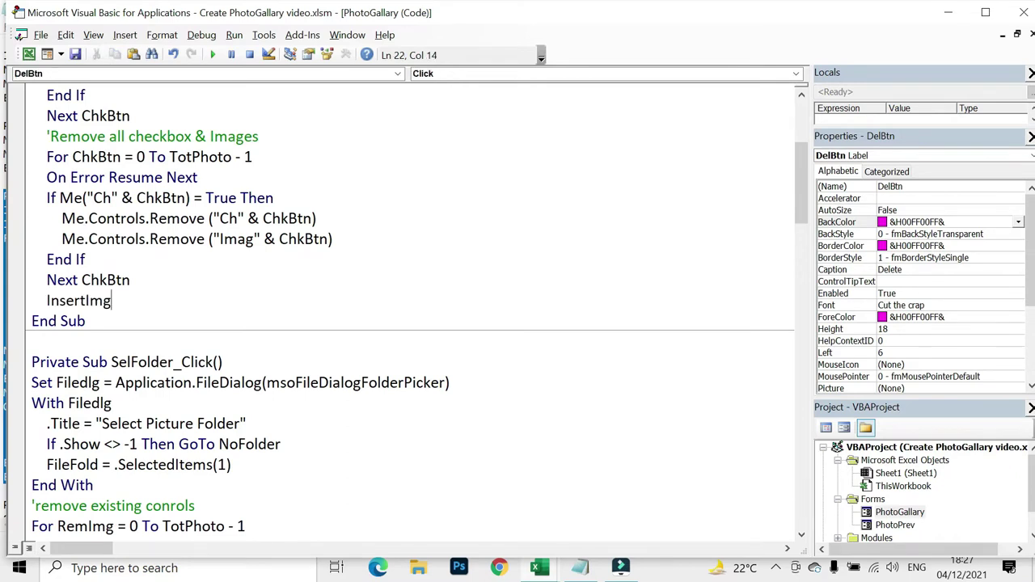
pyautogui.press('Home')
pyautogui.hotkey('shift', 'Right')
pyautogui.hotkey('shift', 'Right')
pyautogui.hotkey('shift', 'Right')
pyautogui.hotkey('shift', 'Right')
pyautogui.hotkey('shift', 'Right')
pyautogui.hotkey('shift', 'Right')
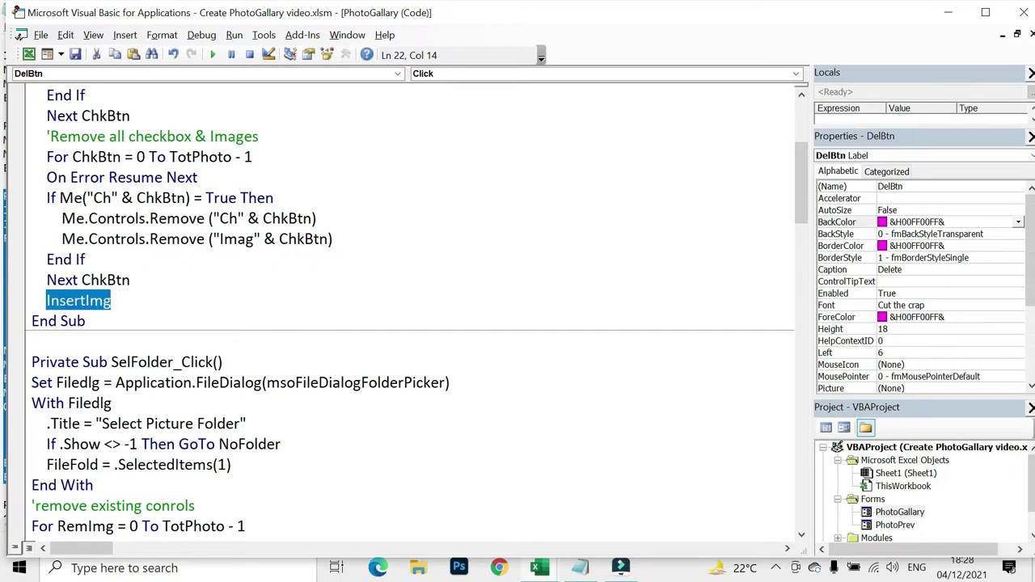
pyautogui.hotkey('shift', 'F7')
pyautogui.doubleClick(75, 281)
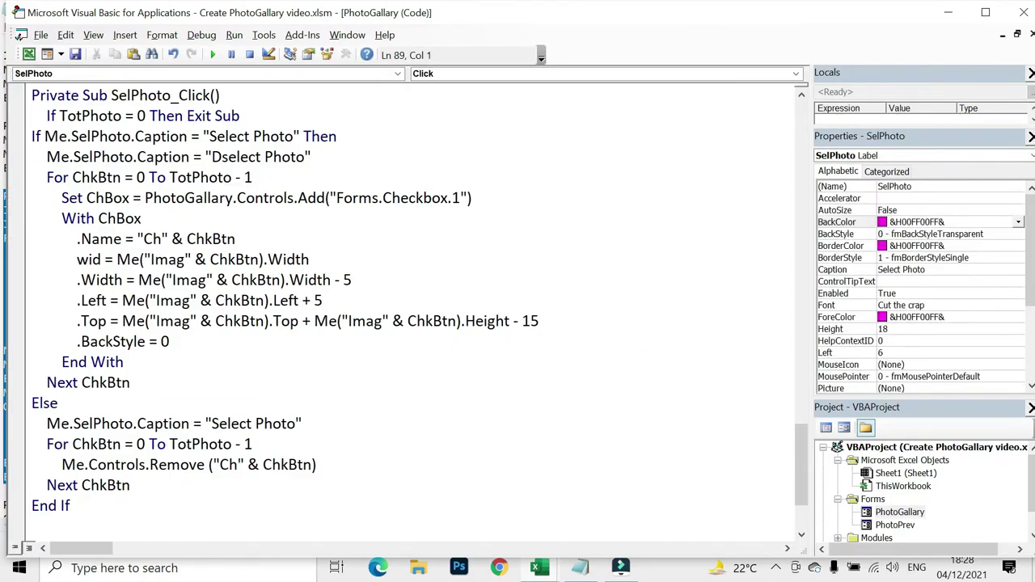
# - Add Me.SelPhoto.Caption = "Select Photo" above InsertImg in DelBtn_Click, then run the form
pyautogui.hotkey('shift', 'F7')
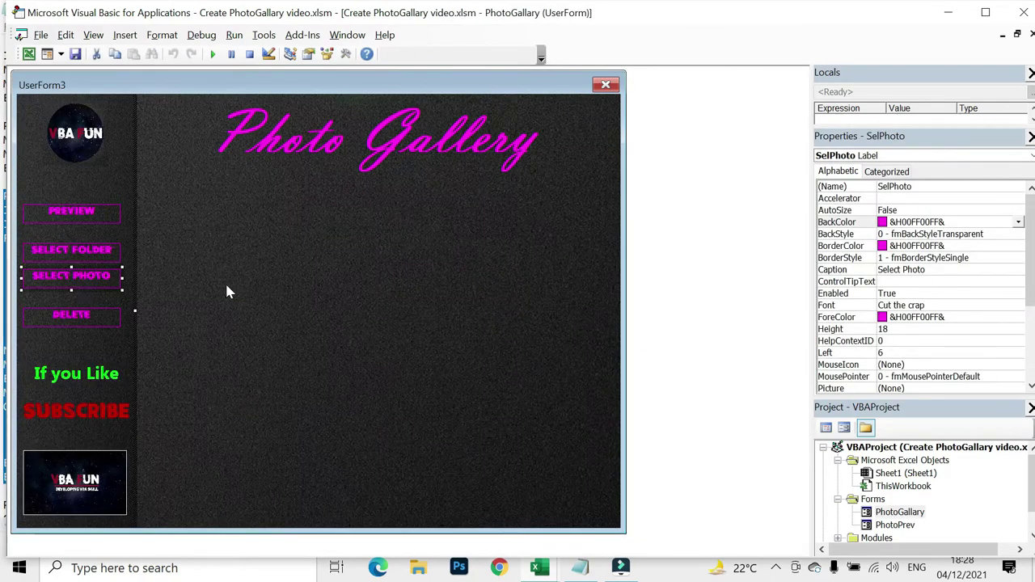
pyautogui.doubleClick(75, 316)
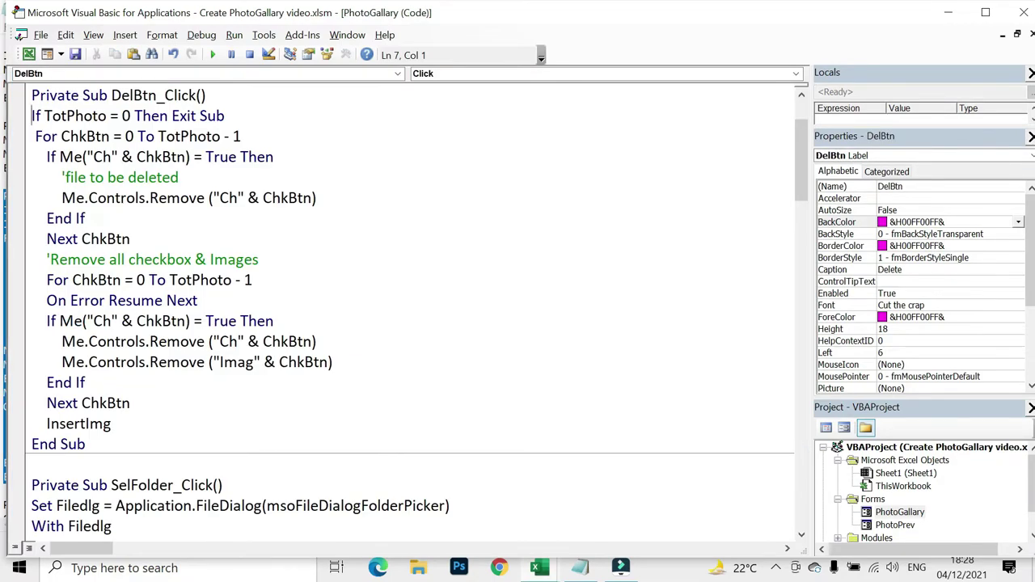
pyautogui.click(130, 403)
pyautogui.press('Return')
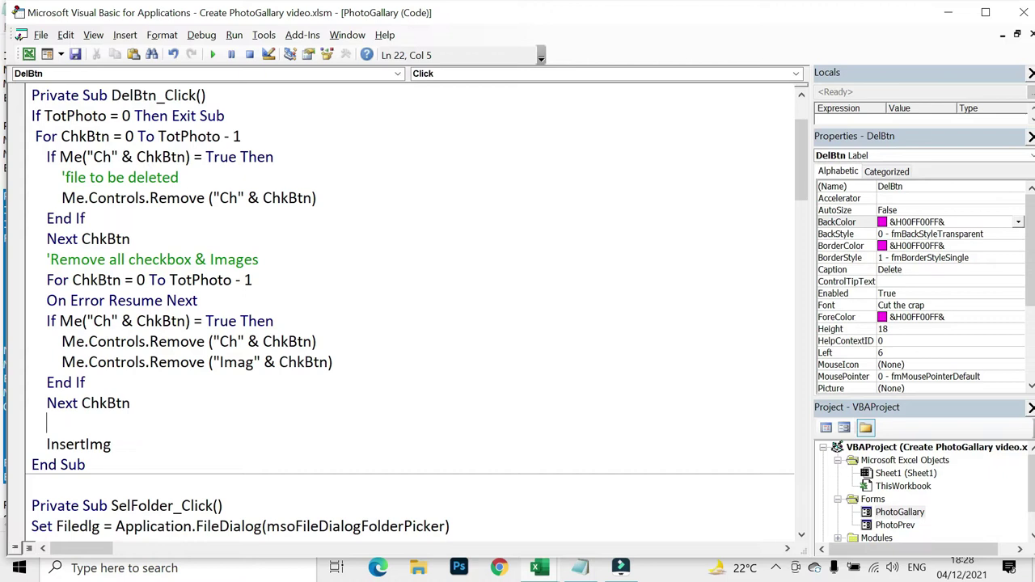
pyautogui.write('me')
pyautogui.write('.selpho')
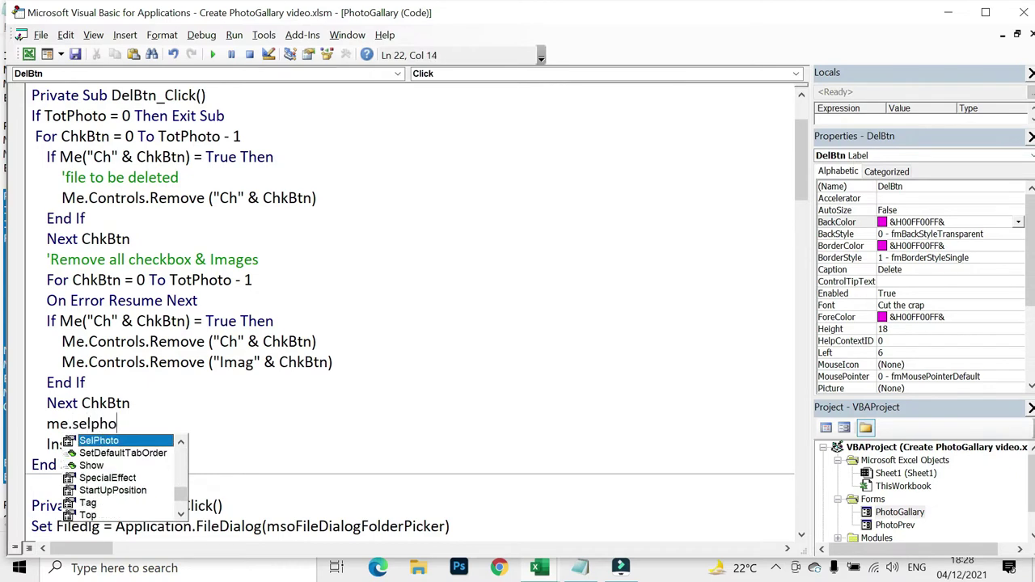
pyautogui.write('.caption ')
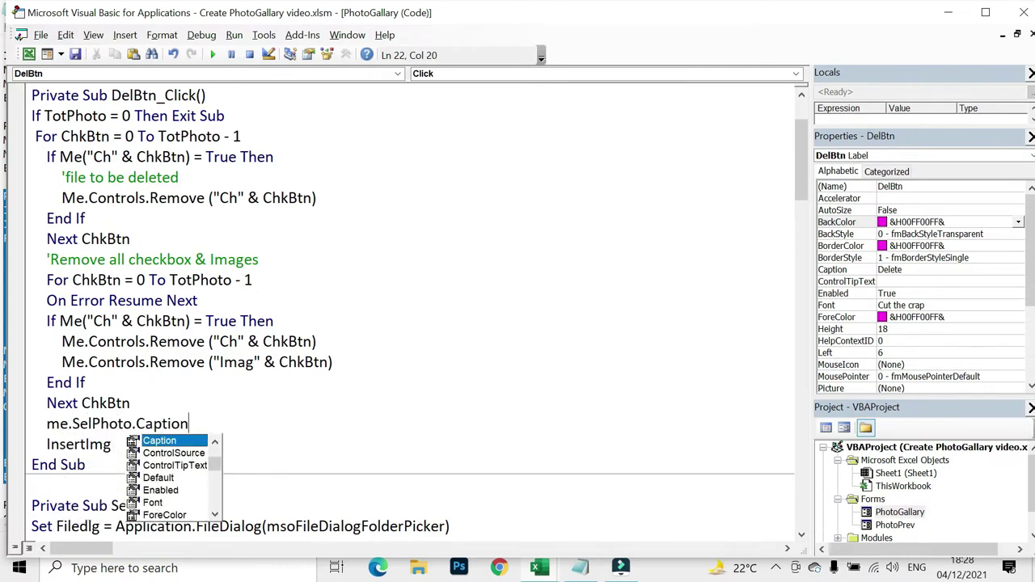
pyautogui.write('= "Sele')
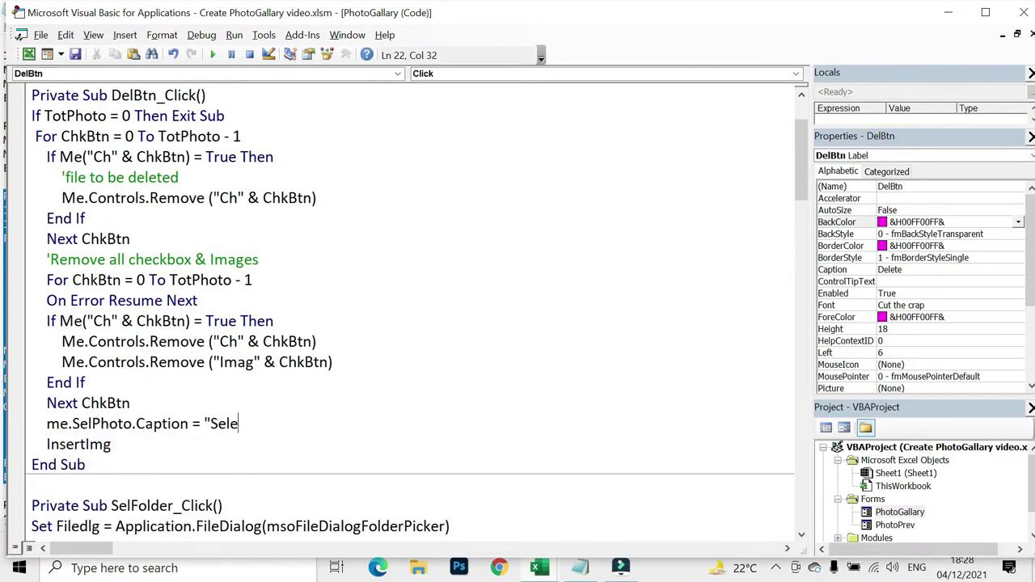
pyautogui.write('ct PHoto')
pyautogui.press('BackSpace')
pyautogui.write('o')
pyautogui.press('Down')
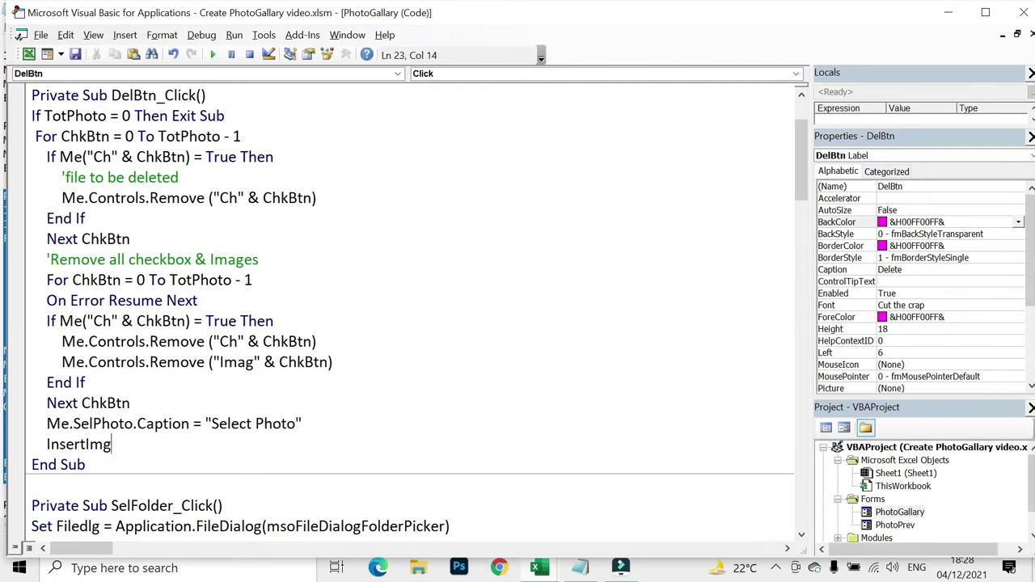
pyautogui.press('F5')
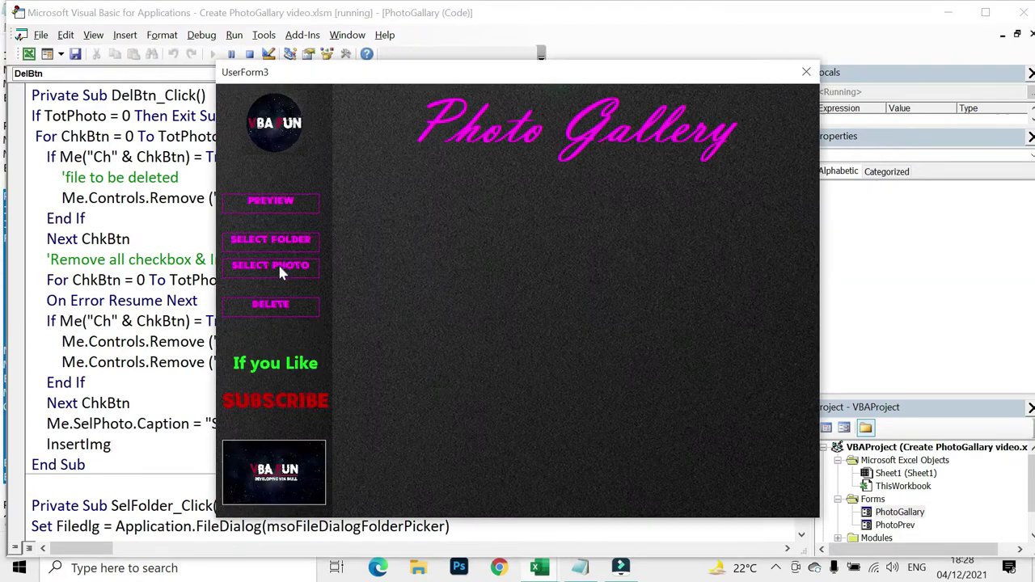
# - Load the PHoto folder's thumbnails in the running gallery, then close the form
pyautogui.click(283, 241)
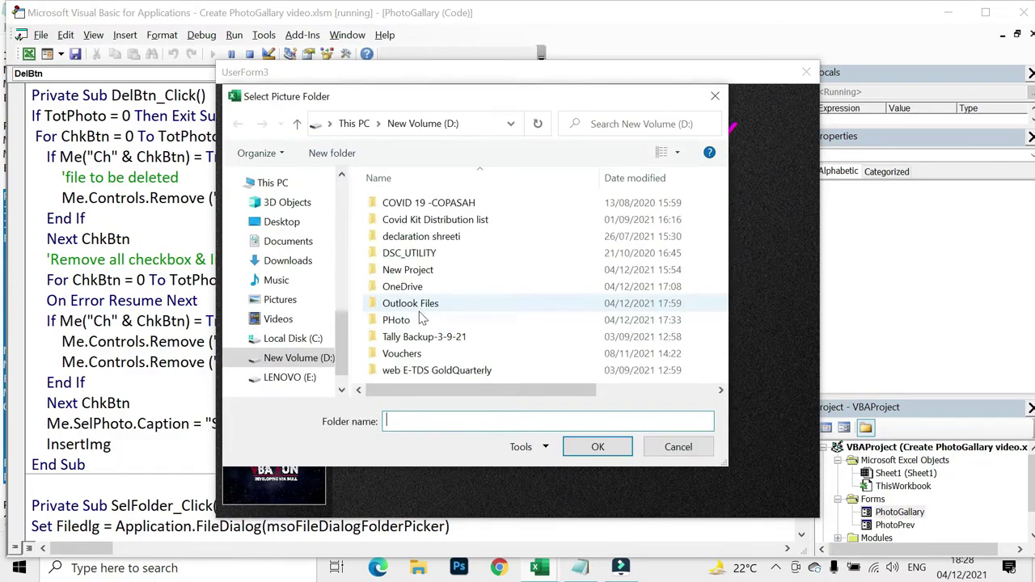
pyautogui.click(409, 322)
pyautogui.click(598, 447)
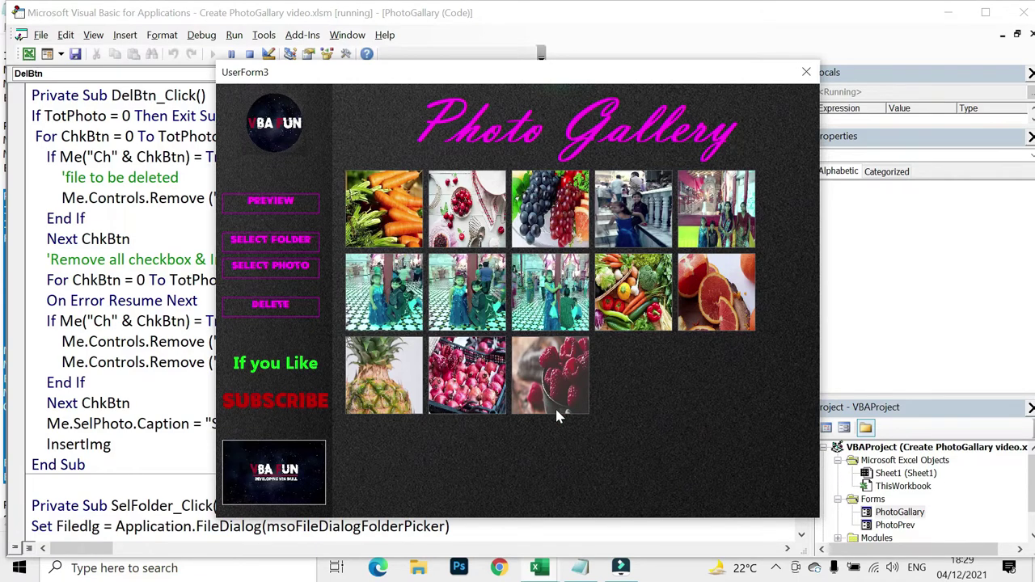
pyautogui.click(806, 72)
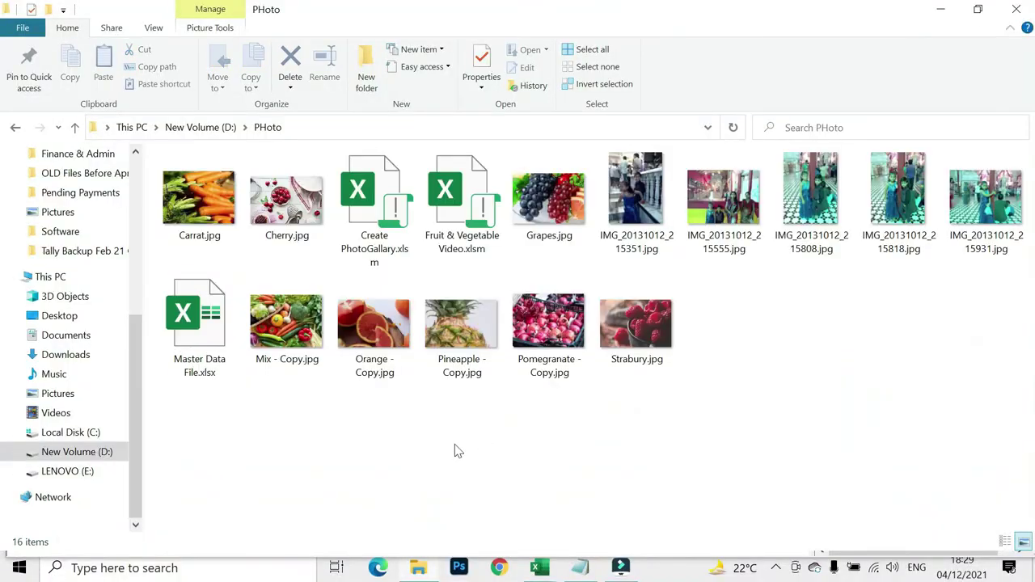
# - Duplicate Strabury.jpg and Pomegranate - Copy.jpg in the PHoto folder, then return to DelBtn_Click code
pyautogui.click(617, 348)
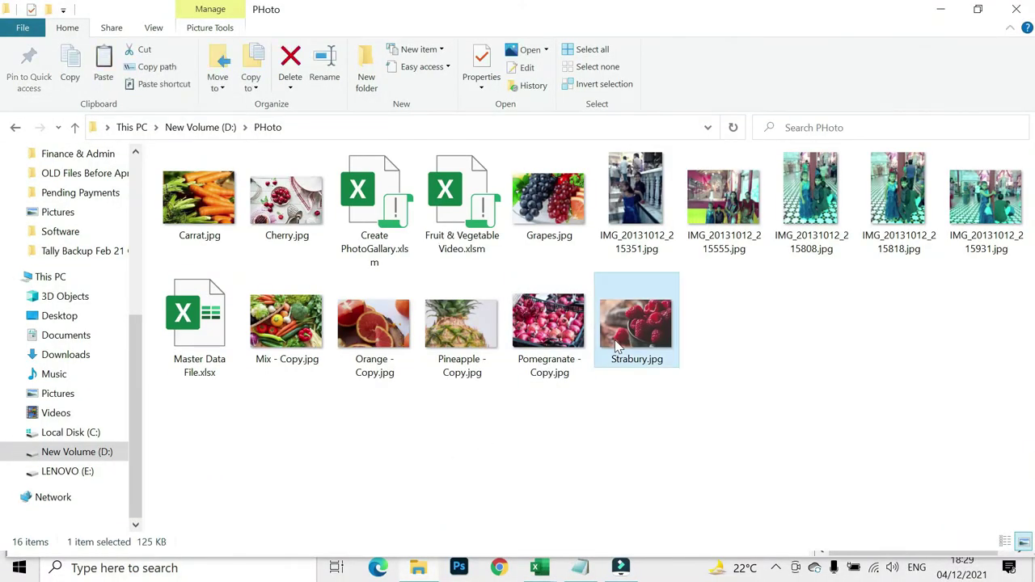
pyautogui.hotkey('ctrl', 'c')
pyautogui.hotkey('ctrl', 'v')
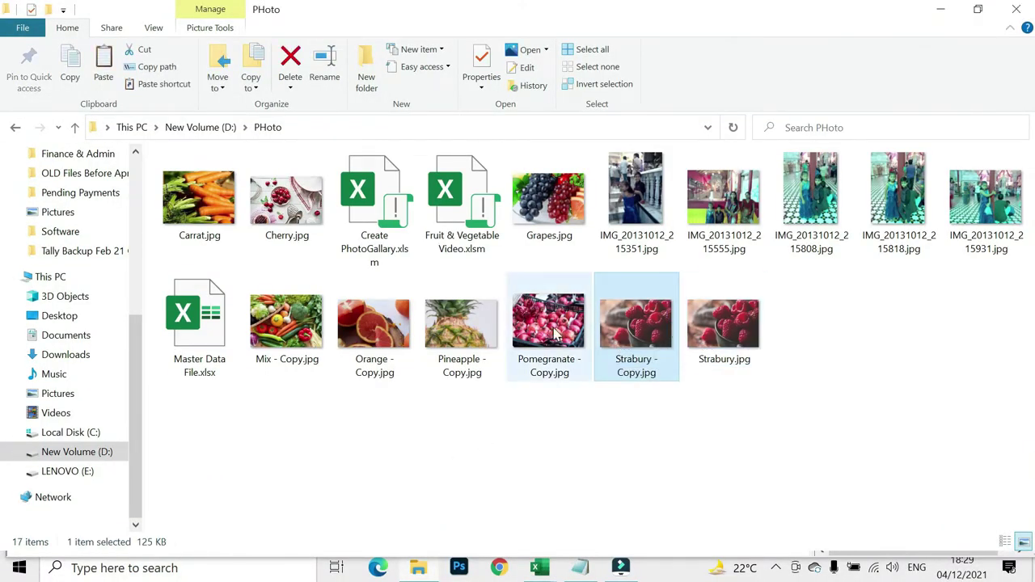
pyautogui.click(555, 334)
pyautogui.hotkey('ctrl', 'c')
pyautogui.hotkey('ctrl', 'v')
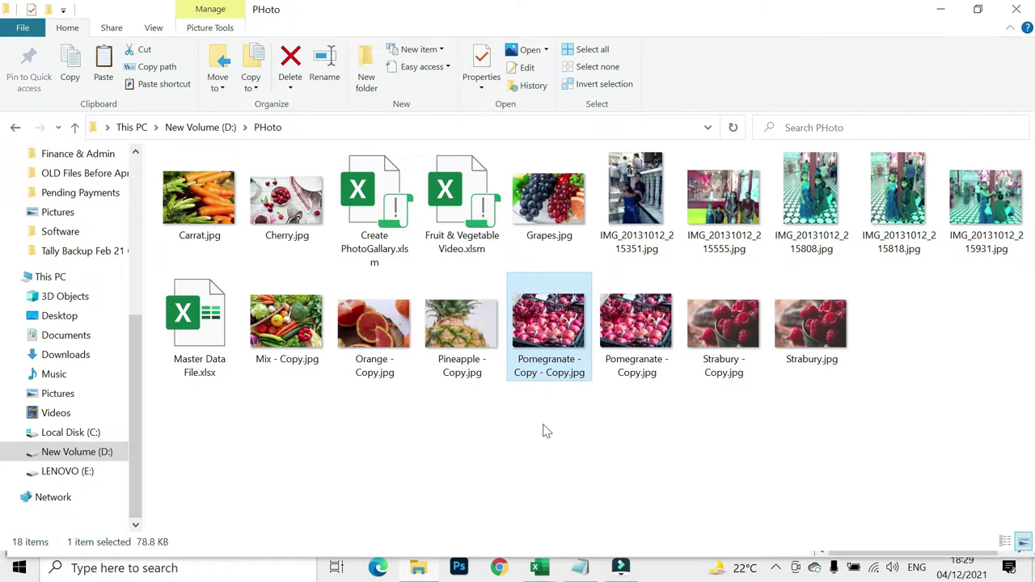
pyautogui.hotkey('alt', 'Tab')
pyautogui.doubleClick(83, 323)
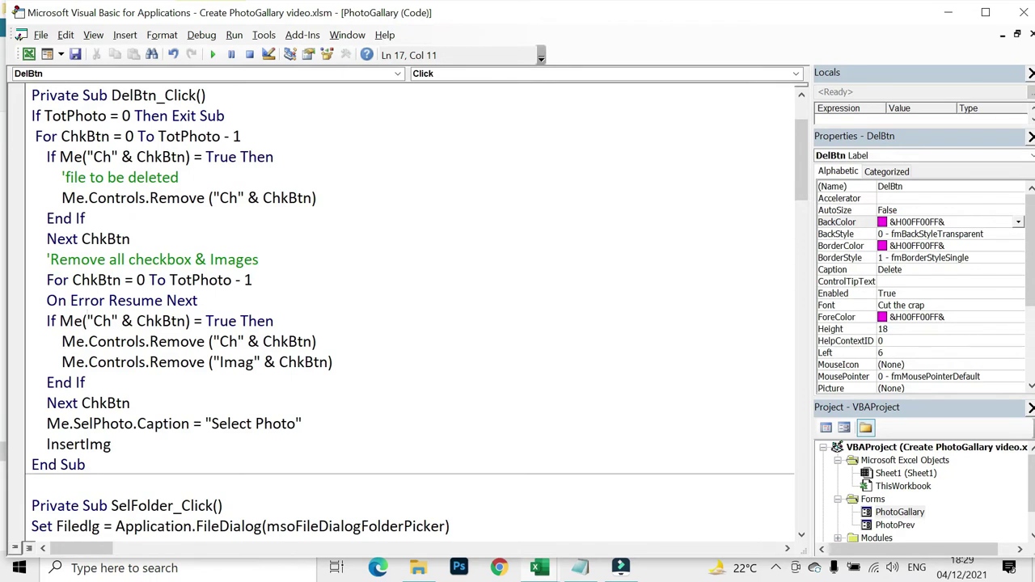
# - Delete the checkbox-removal statement inside DelBtn_Click's If block
pyautogui.click(316, 197)
pyautogui.hotkey('ctrl', 'shift', 'Left')
pyautogui.hotkey('ctrl', 'shift', 'Left')
pyautogui.hotkey('ctrl', 'shift', 'Left')
pyautogui.hotkey('ctrl', 'shift', 'Left')
pyautogui.hotkey('ctrl', 'shift', 'Left')
pyautogui.hotkey('ctrl', 'shift', 'Left')
pyautogui.hotkey('ctrl', 'shift', 'Left')
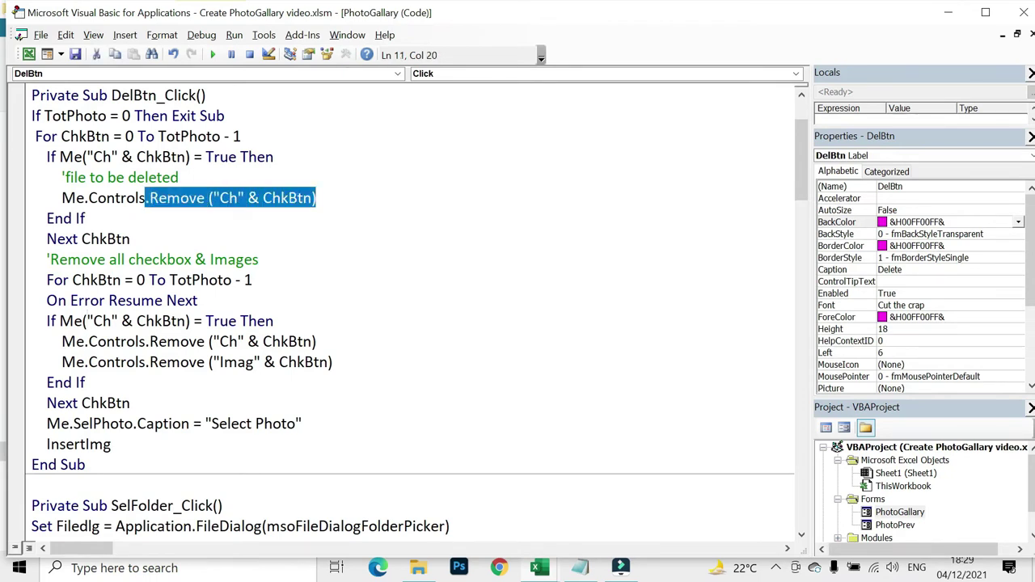
pyautogui.hotkey('ctrl', 'shift', 'Left')
pyautogui.hotkey('ctrl', 'shift', 'Left')
pyautogui.hotkey('ctrl', 'shift', 'Left')
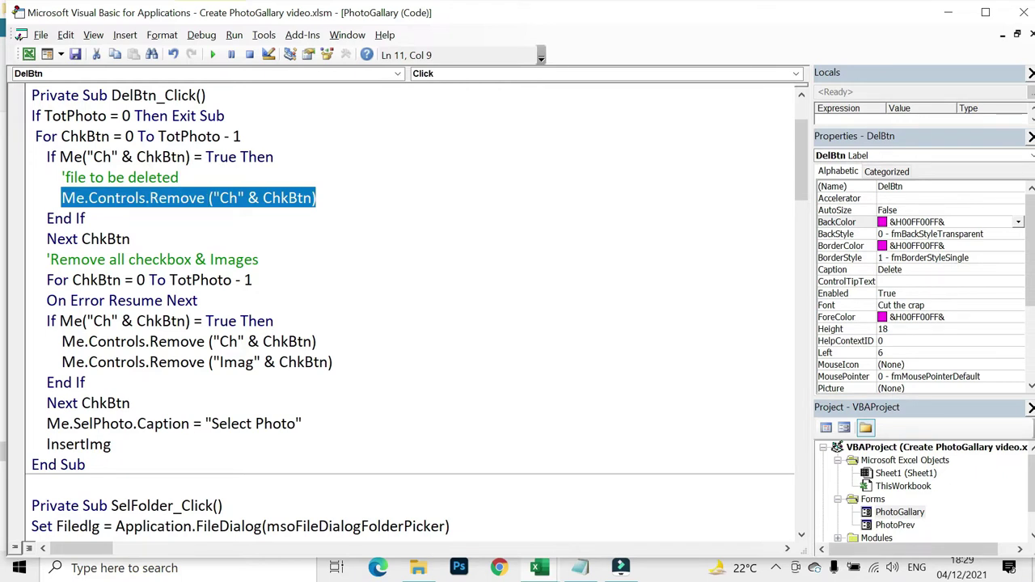
pyautogui.press('Left')
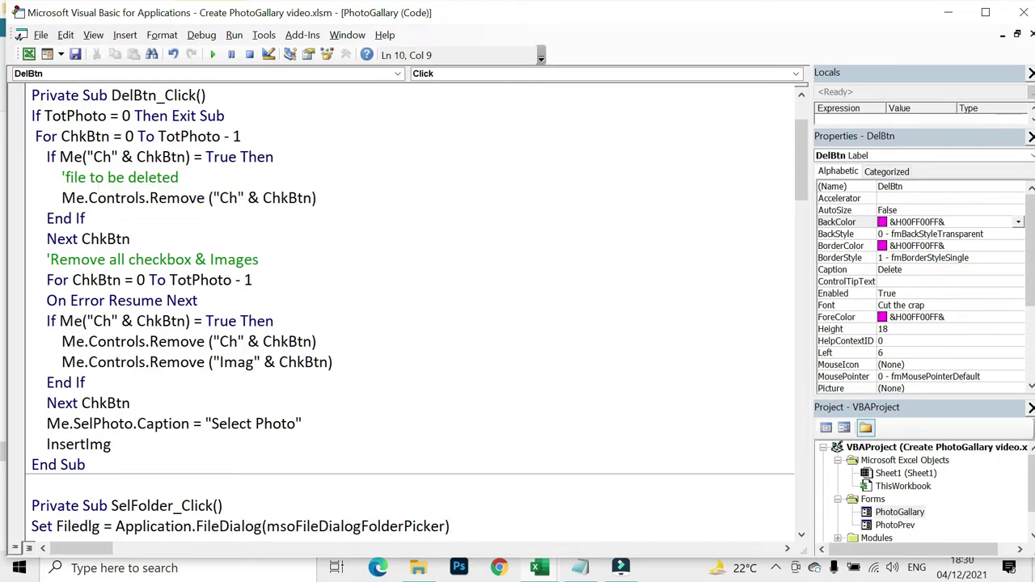
pyautogui.hotkey('shift', 'Down')
pyautogui.hotkey('shift', 'Left')
pyautogui.hotkey('shift', 'Left')
pyautogui.hotkey('shift', 'Left')
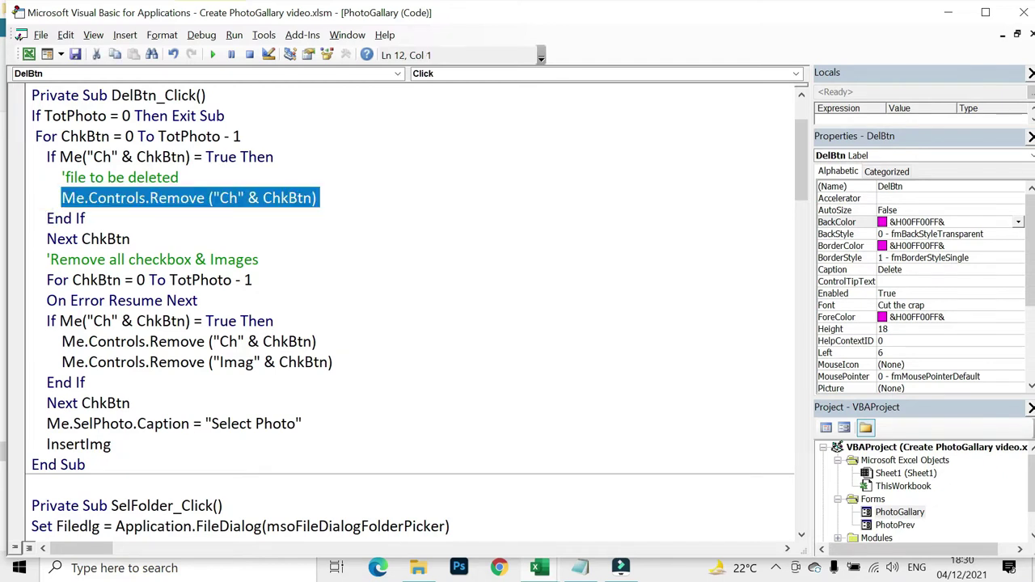
pyautogui.press('Delete')
pyautogui.press('BackSpace')
pyautogui.press('BackSpace')
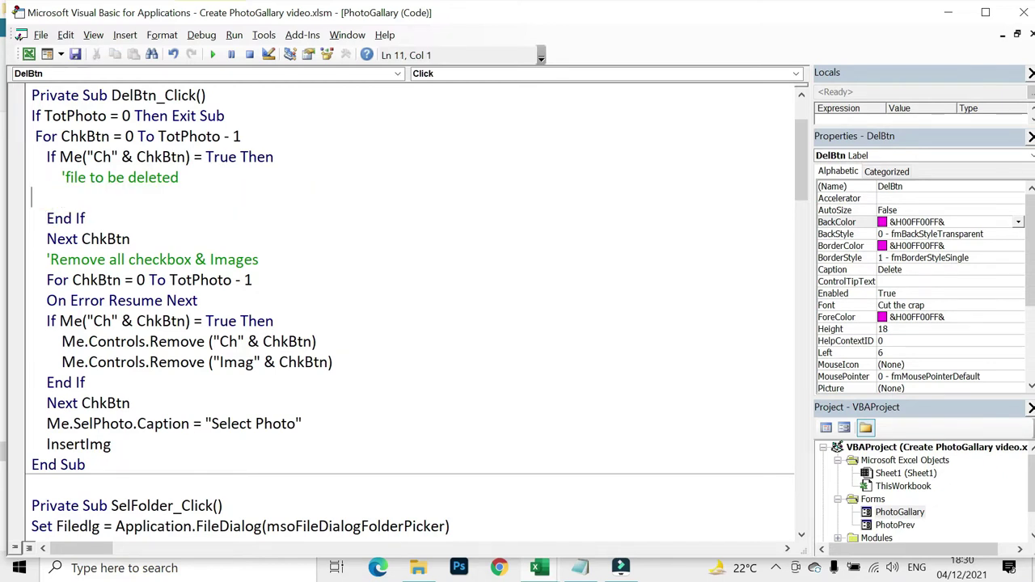
pyautogui.press('BackSpace')
# - Replace the comment with Kill FilePath(Chkbtn) and run the gallery form
pyautogui.hotkey('ctrl', 'shift', 'Left')
pyautogui.hotkey('ctrl', 'shift', 'Left')
pyautogui.hotkey('ctrl', 'shift', 'Left')
pyautogui.hotkey('ctrl', 'shift', 'Left')
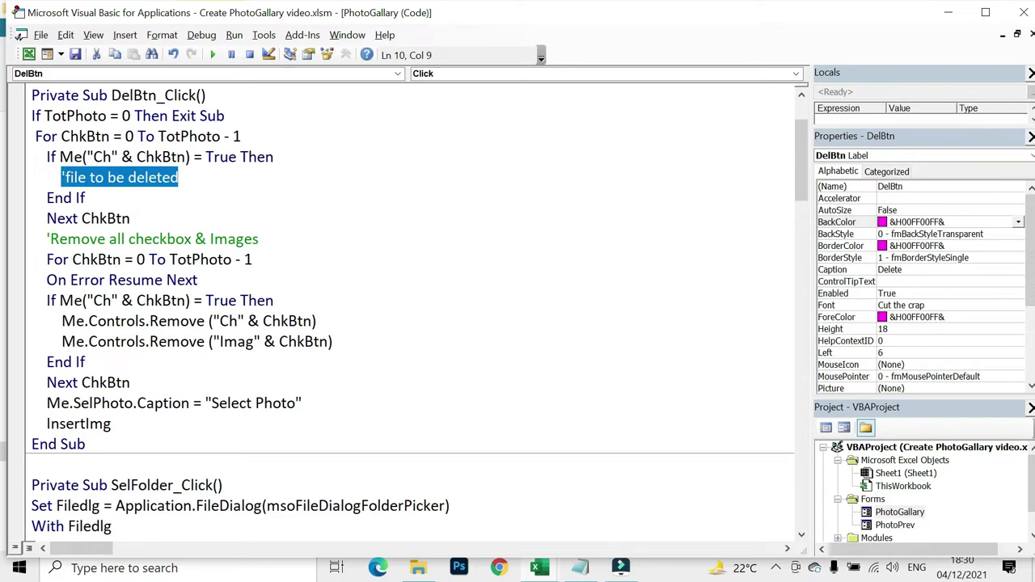
pyautogui.write('Kill')
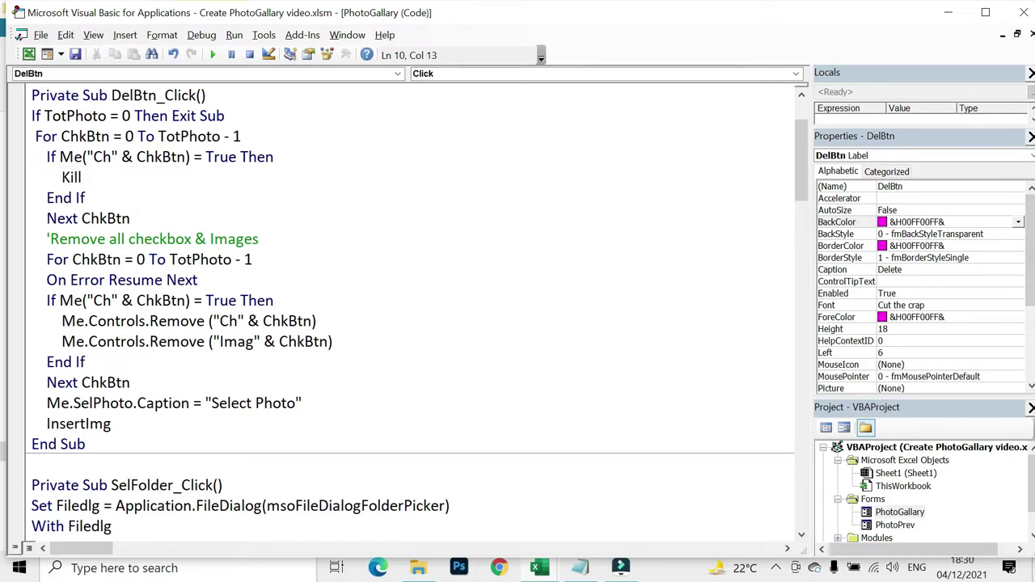
pyautogui.scroll(2, 405, 307)
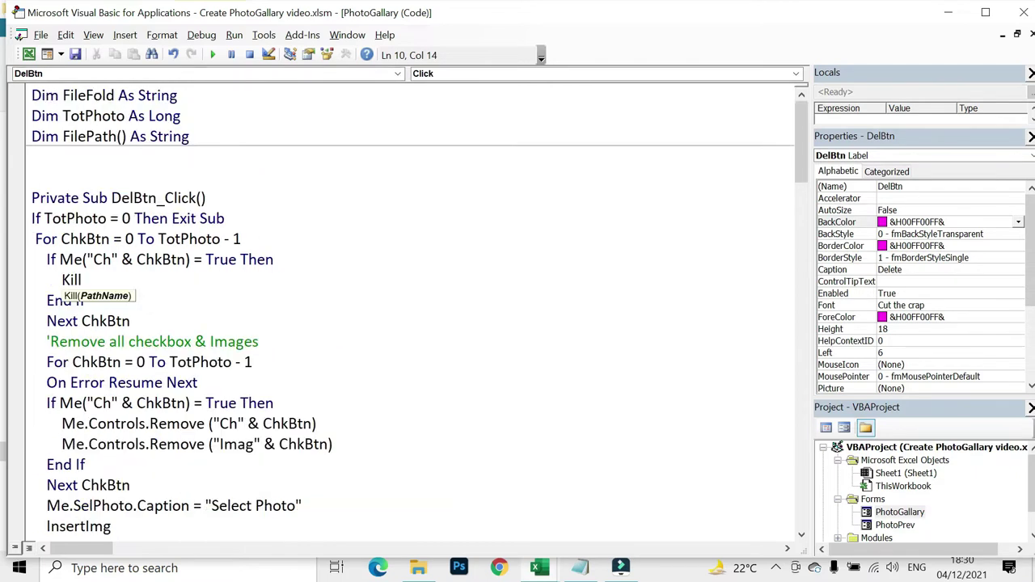
pyautogui.write('FilePa')
pyautogui.write('th(')
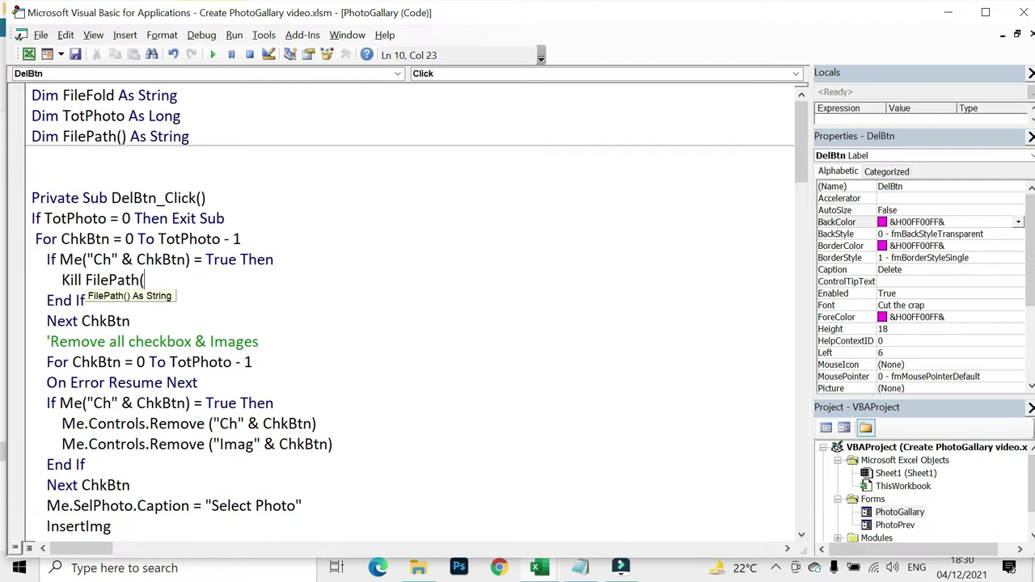
pyautogui.write('Chkbtn')
pyautogui.write(')')
pyautogui.press('Down')
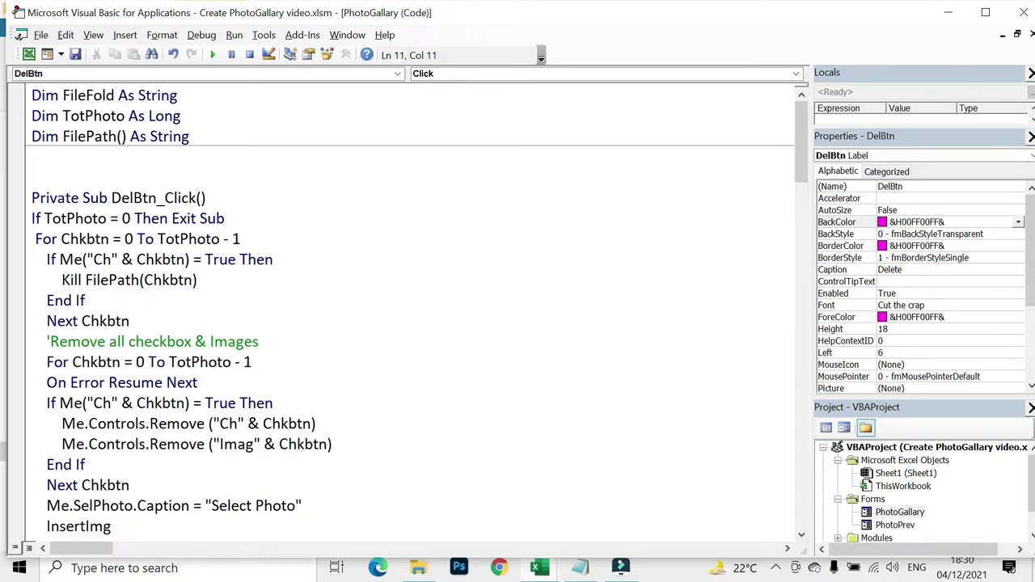
pyautogui.click(213, 54)
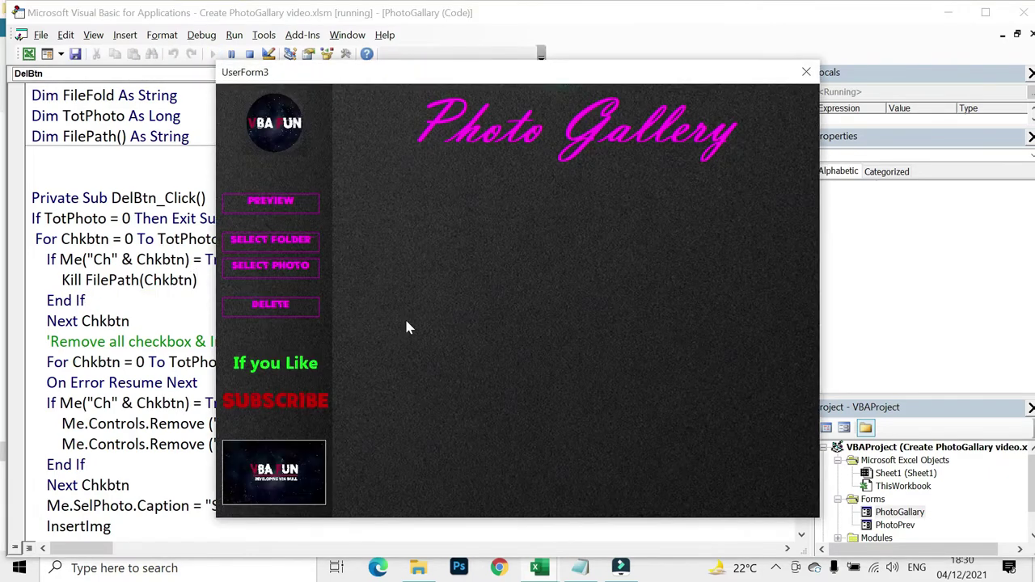
# - Load the PHoto folder, tick the bottom-right raspberry photo and delete it
pyautogui.click(309, 239)
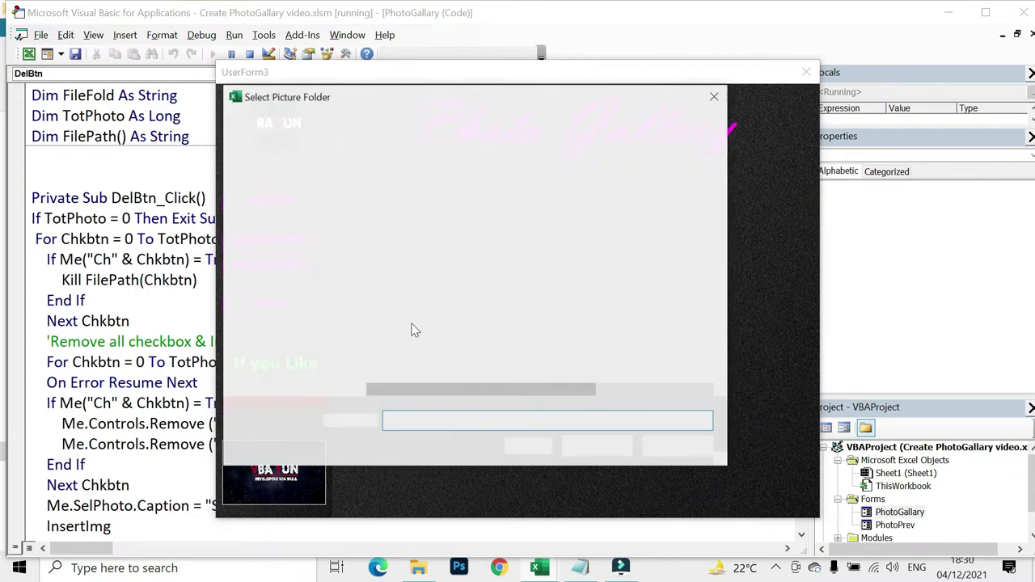
pyautogui.click(571, 442)
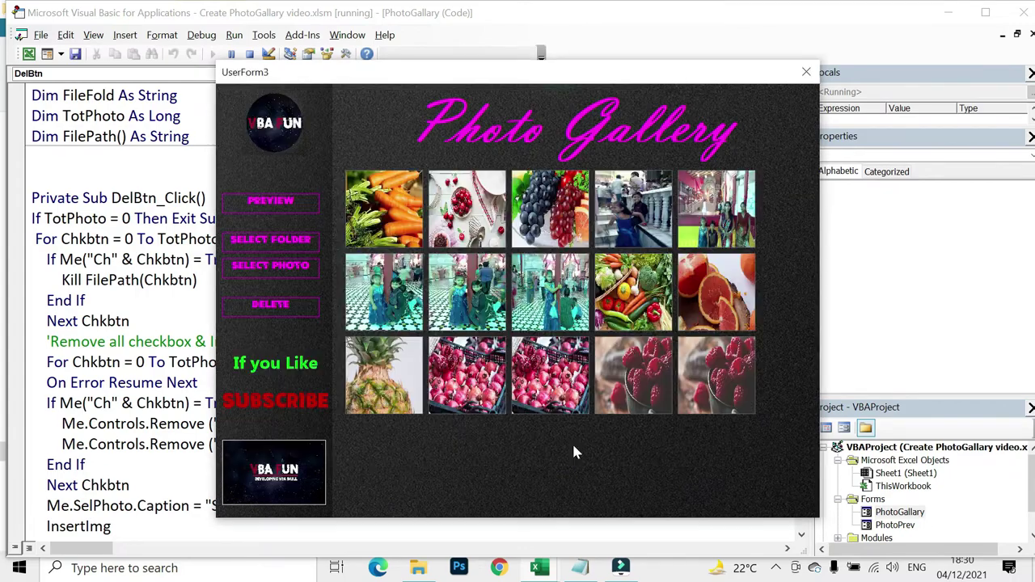
pyautogui.click(295, 270)
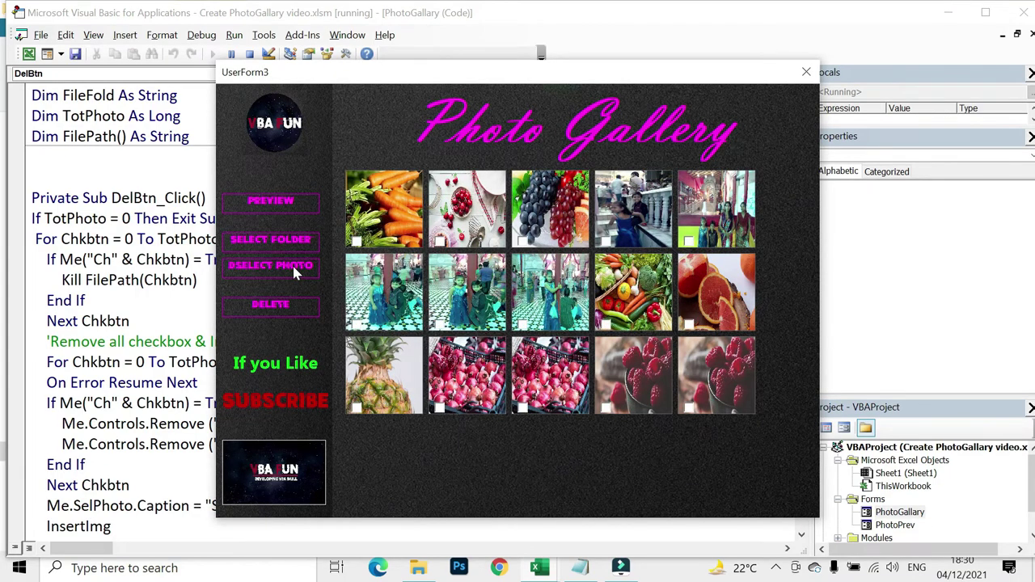
pyautogui.click(688, 408)
pyautogui.click(279, 306)
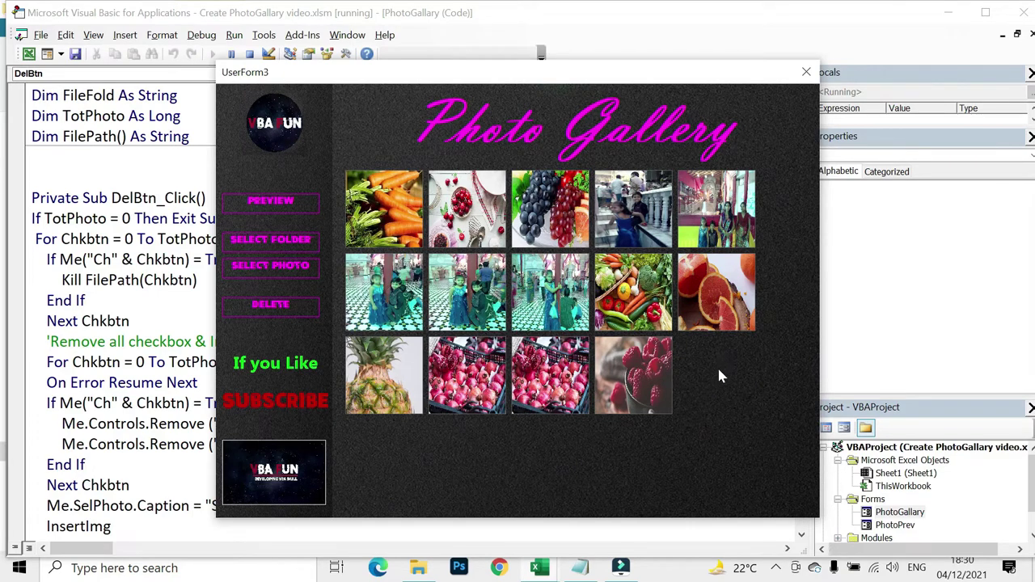
# - Confirm the deletion in the PHoto folder, then return to the gallery form
pyautogui.click(418, 568)
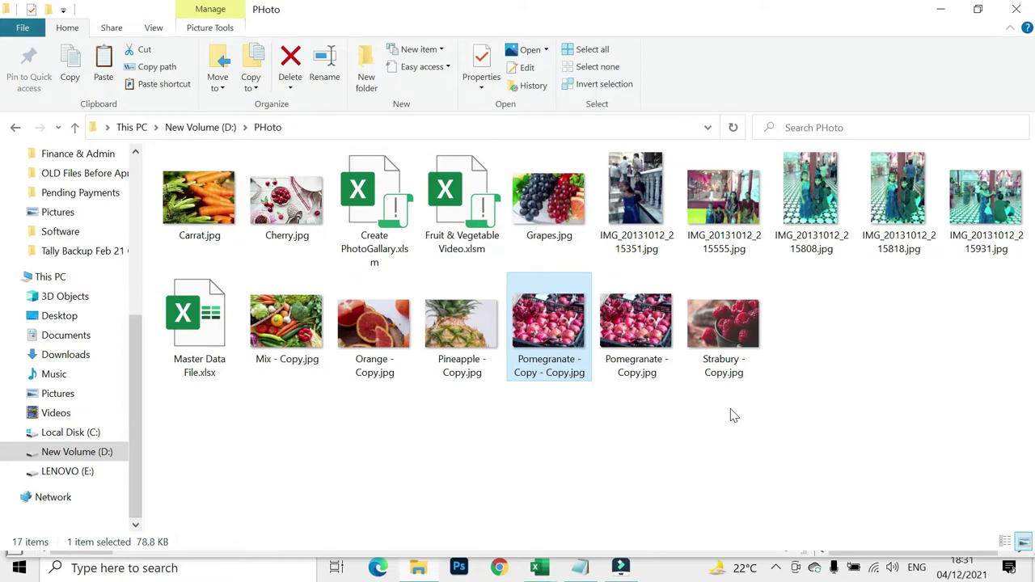
pyautogui.press('alt')
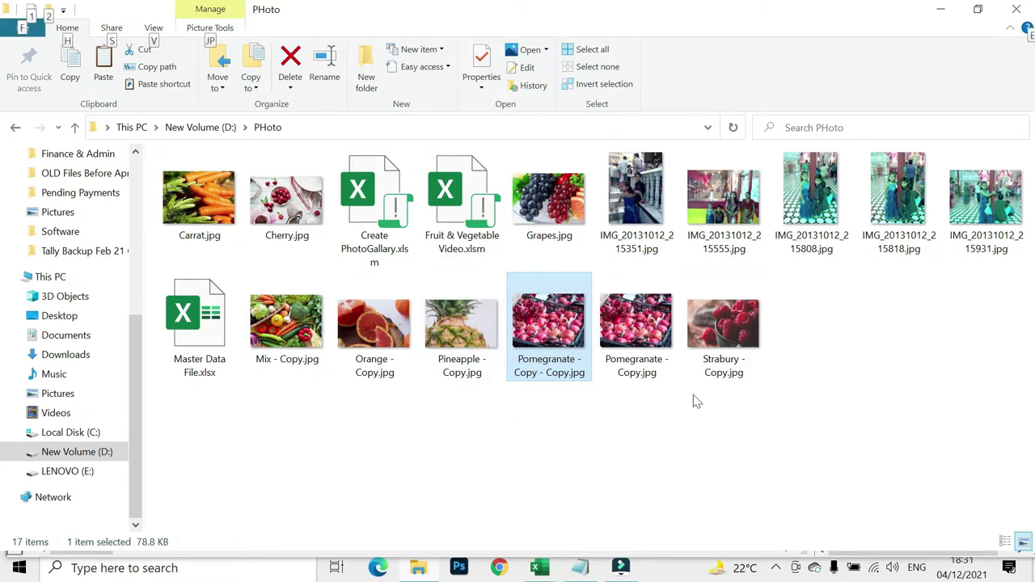
pyautogui.hotkey('alt', 'Tab')
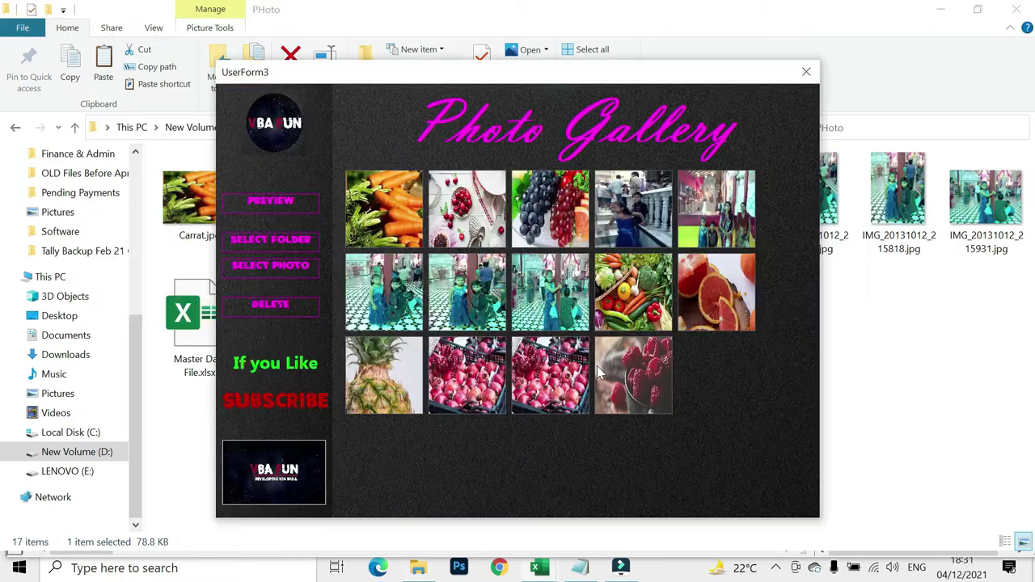
# - Review the InsertImg call in DelBtn_Click, then close the running Photo Gallery form
pyautogui.moveTo(588, 574)
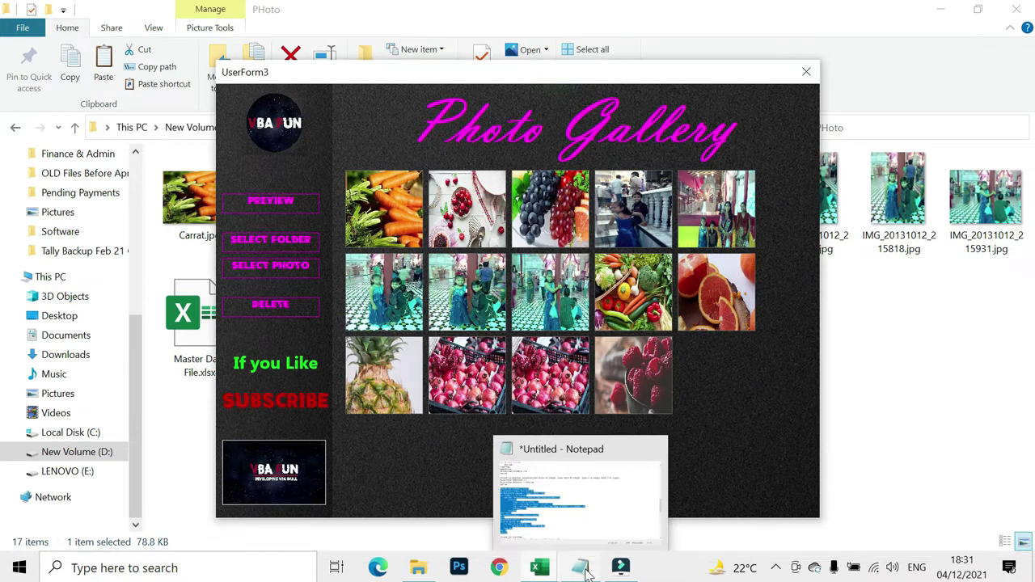
pyautogui.click(540, 568)
pyautogui.scroll(-2, 405, 307)
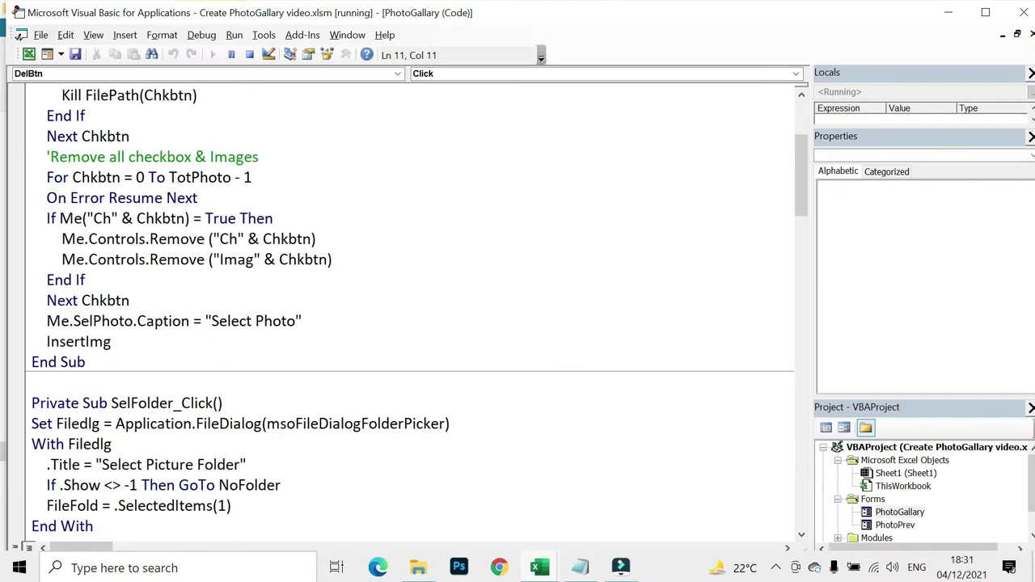
pyautogui.moveTo(46, 342); pyautogui.dragTo(110, 342)
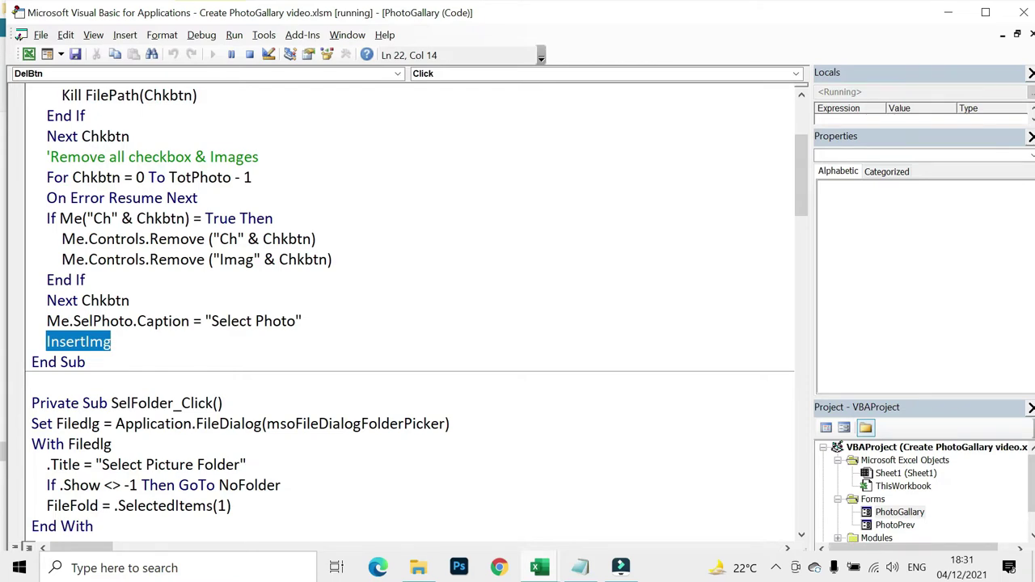
pyautogui.hotkey('alt', 'Tab')
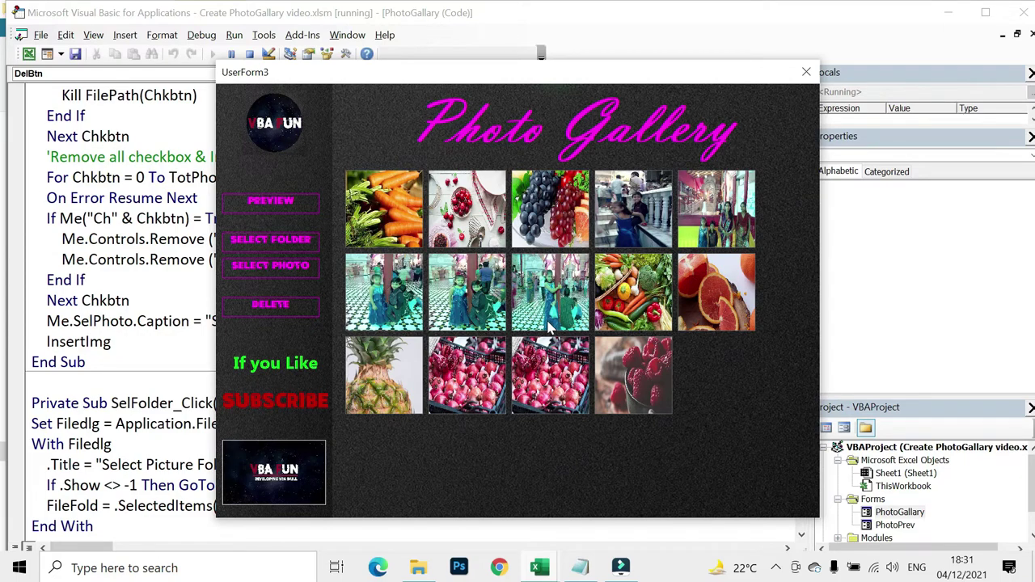
pyautogui.click(806, 72)
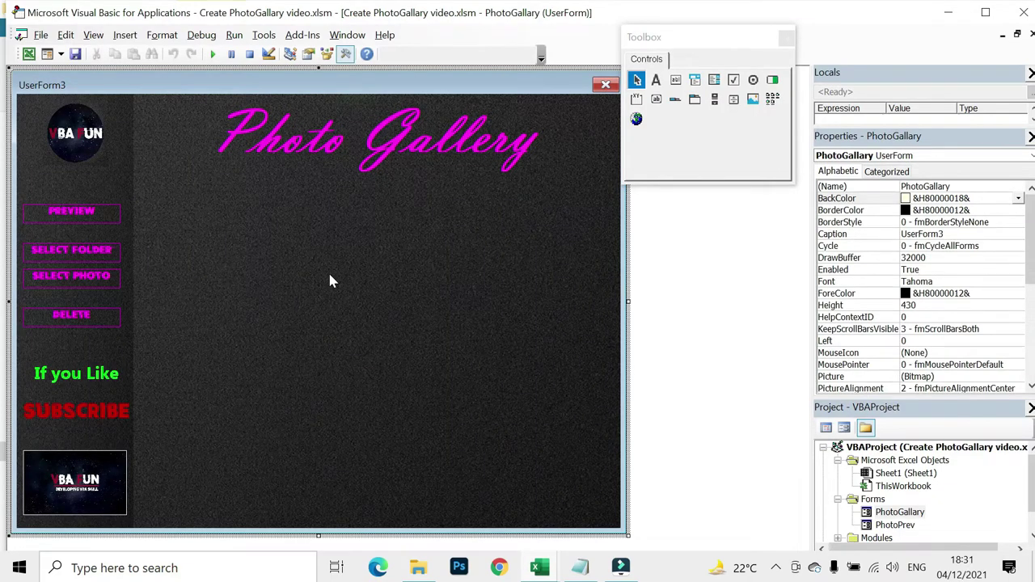
# - Copy the checkbox If block through Next Chkbtn from DelBtn_Click
pyautogui.doubleClick(81, 314)
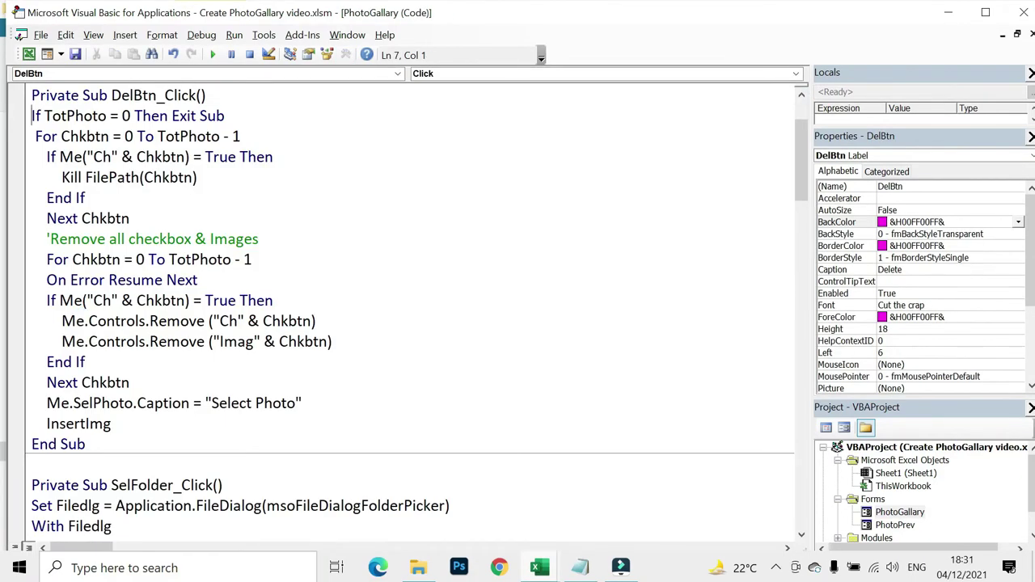
pyautogui.moveTo(43, 300); pyautogui.dragTo(85, 361)
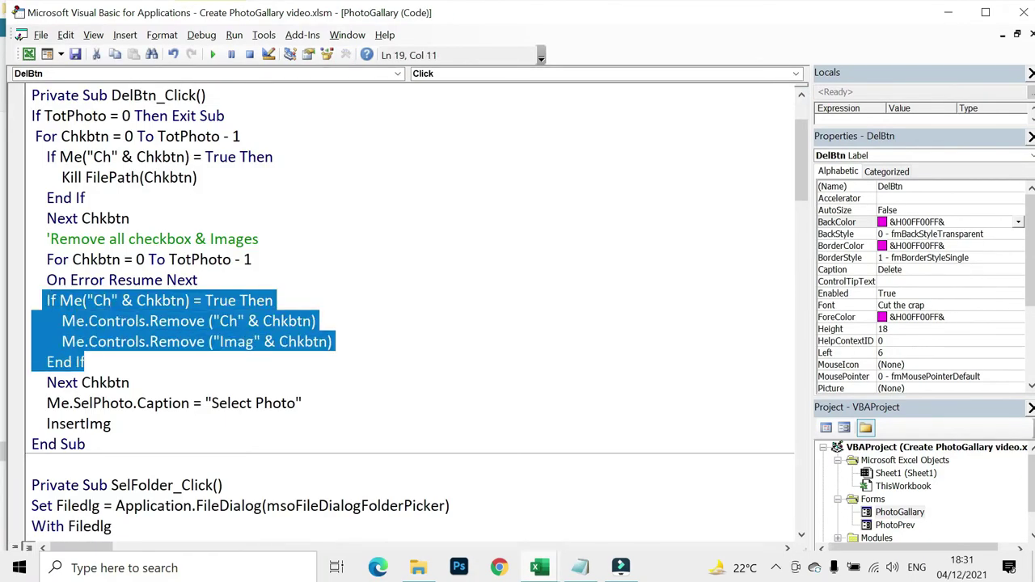
pyautogui.hotkey('shift', 'Down')
pyautogui.hotkey('shift', 'End')
pyautogui.hotkey('ctrl', 'c')
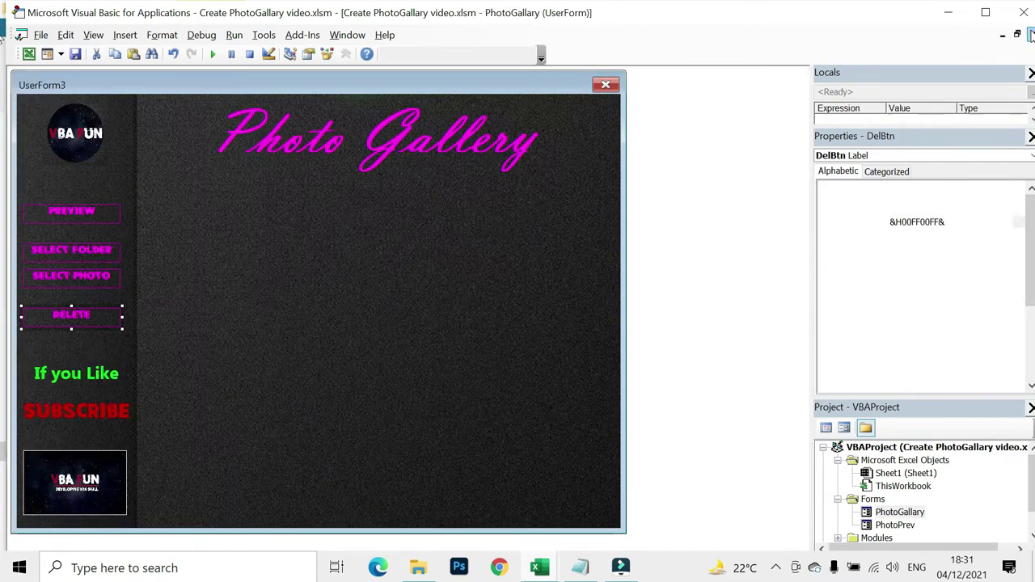
# - Create PreviewBtn_Click, paste the block, and add For ChkBtn = 0 to TotPhoto-1 above it
pyautogui.click(1017, 34)
pyautogui.doubleClick(80, 211)
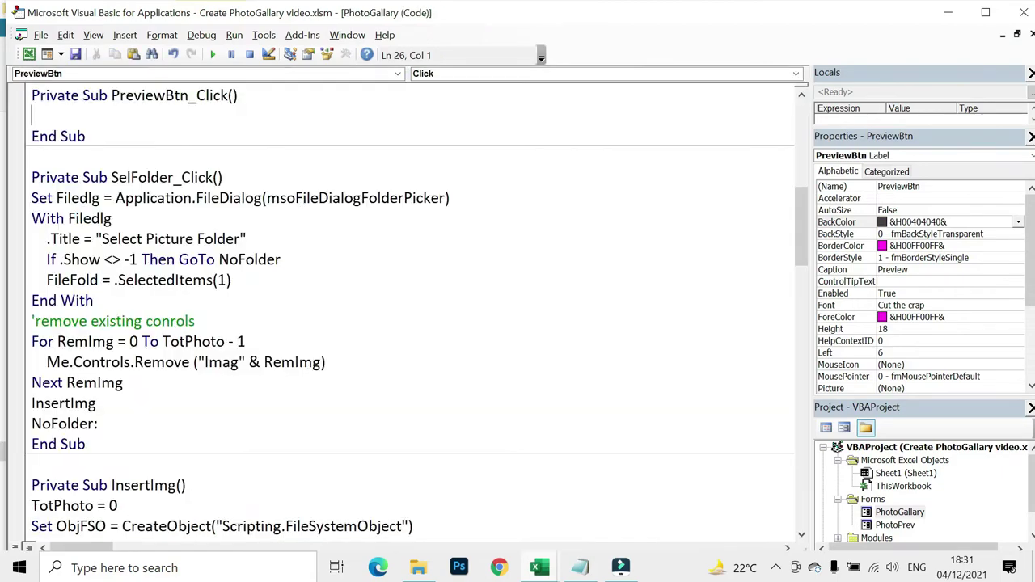
pyautogui.hotkey('ctrl', 'v')
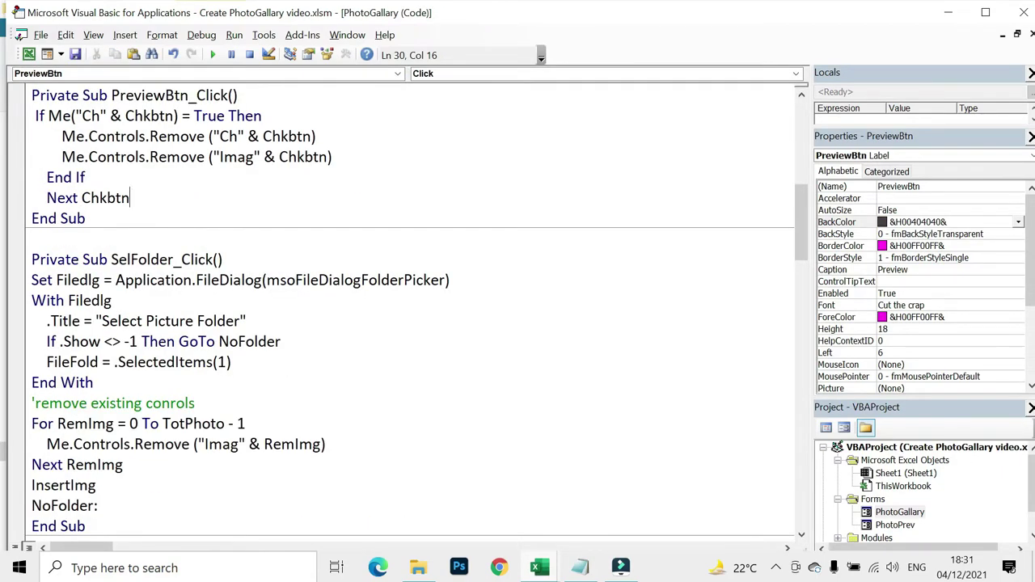
pyautogui.click(35, 116)
pyautogui.press('Return')
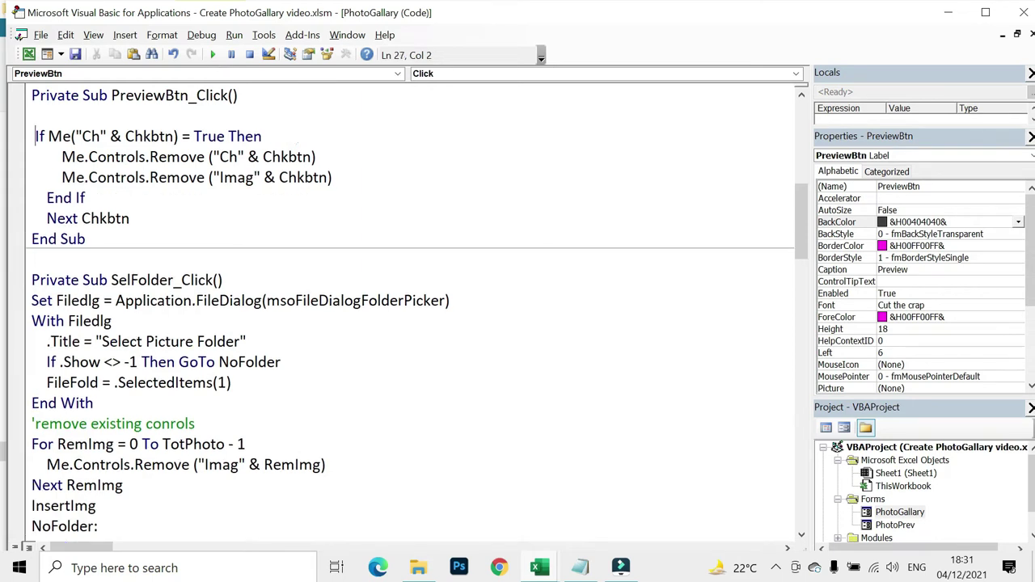
pyautogui.press('Up')
pyautogui.write('For Ch')
pyautogui.write('kBtn = 0 to ')
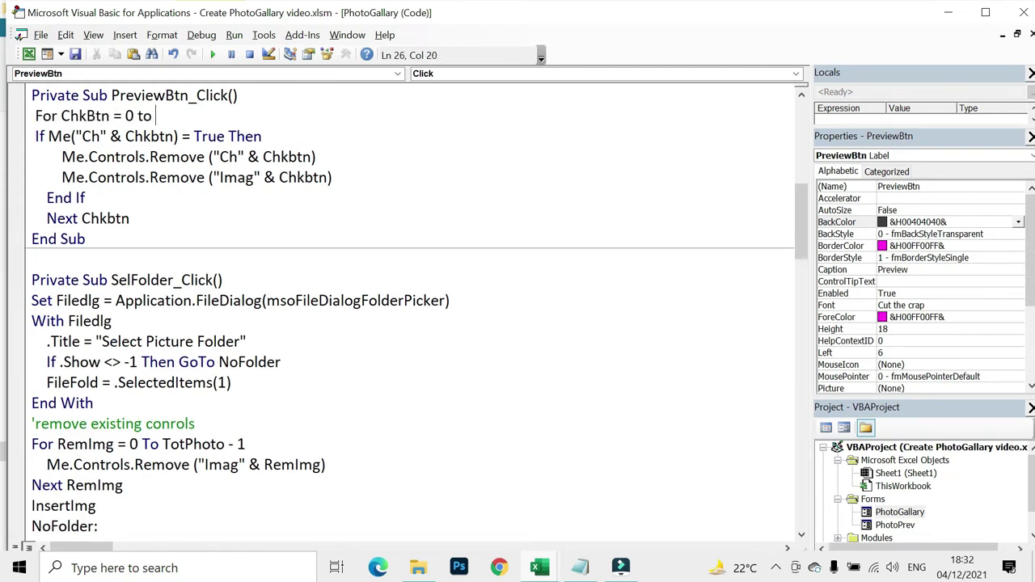
pyautogui.write('TotPhoto-1')
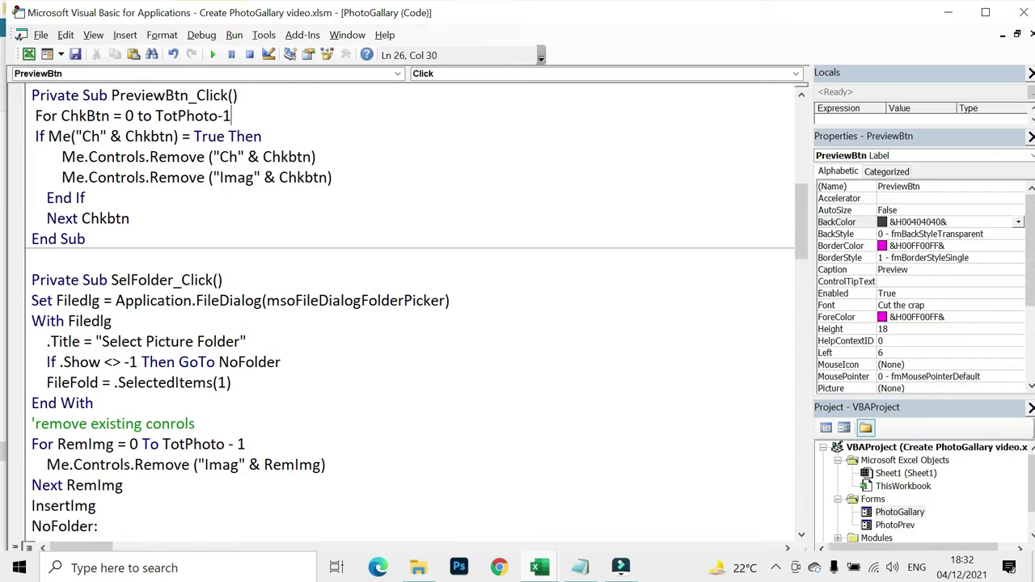
# - Delete the Controls.Remove lines, leaving an empty line inside the If block
pyautogui.click(223, 177)
pyautogui.press('Left')
pyautogui.press('Left')
pyautogui.press('Up')
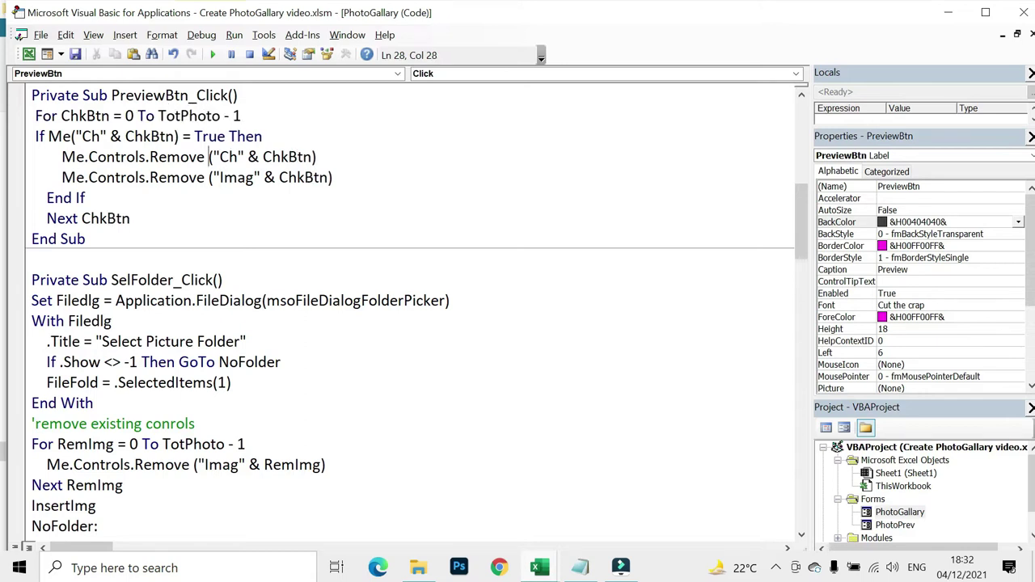
pyautogui.hotkey('ctrl', 'y')
pyautogui.hotkey('ctrl', 'y')
pyautogui.press('Return')
pyautogui.press('Up')
pyautogui.press('Tab')
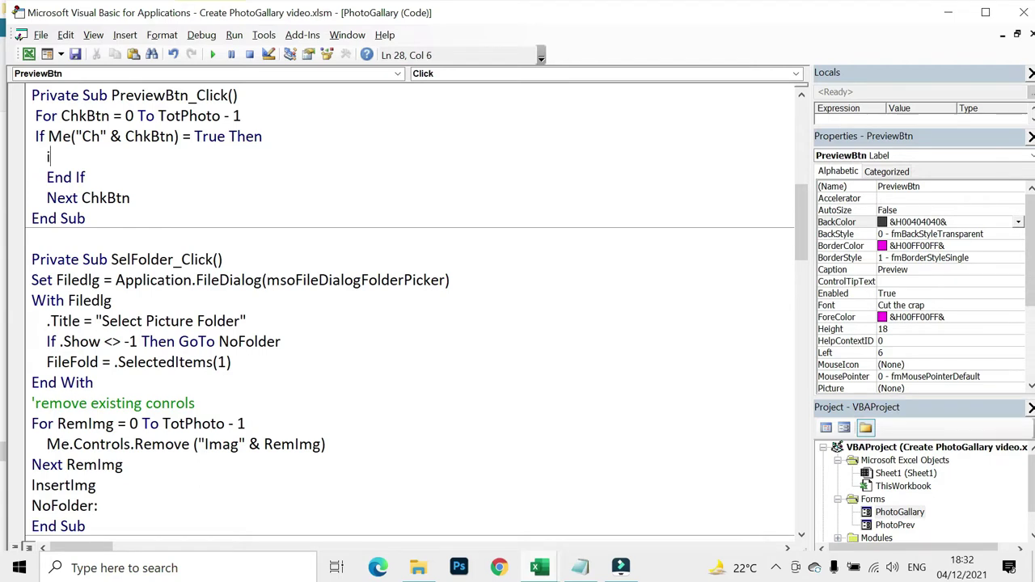
pyautogui.write('if')
pyautogui.hotkey('ctrl', 'z')
pyautogui.hotkey('ctrl', 'z')
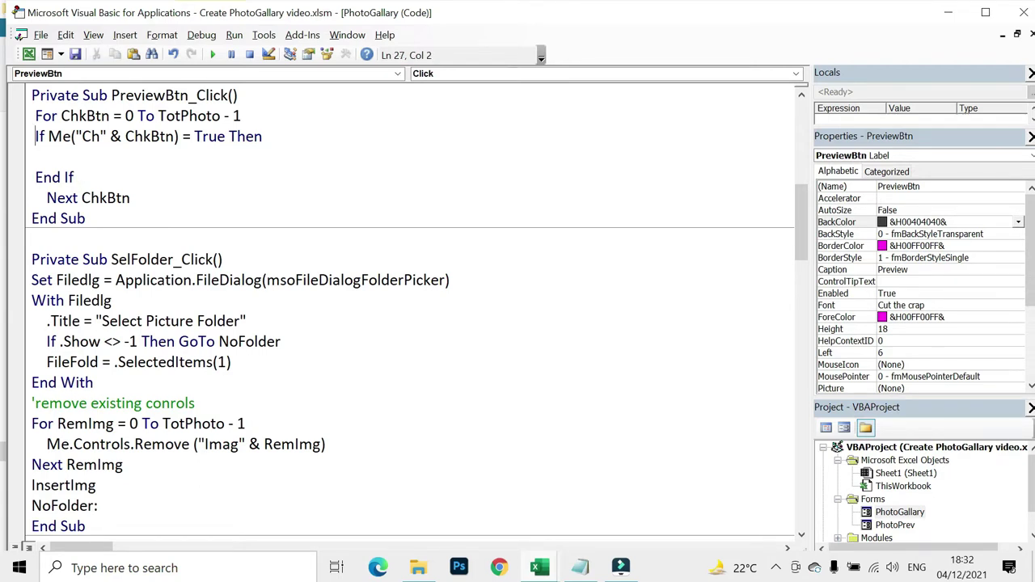
# - Indent the If block inside the For loop and align Next ChkBtn with For
pyautogui.press('Up')
pyautogui.press('Home')
pyautogui.hotkey('shift', 'Down')
pyautogui.hotkey('shift', 'Down')
pyautogui.hotkey('shift', 'Down')
pyautogui.press('Tab')
pyautogui.press('Tab')
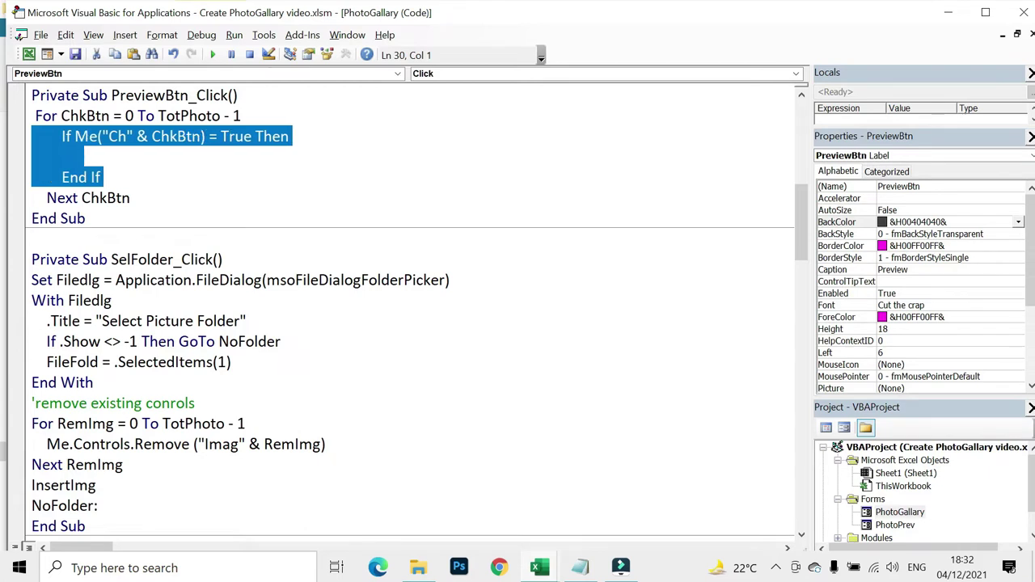
pyautogui.press('Right')
pyautogui.press('Delete')
pyautogui.press('Delete')
pyautogui.press('Delete')
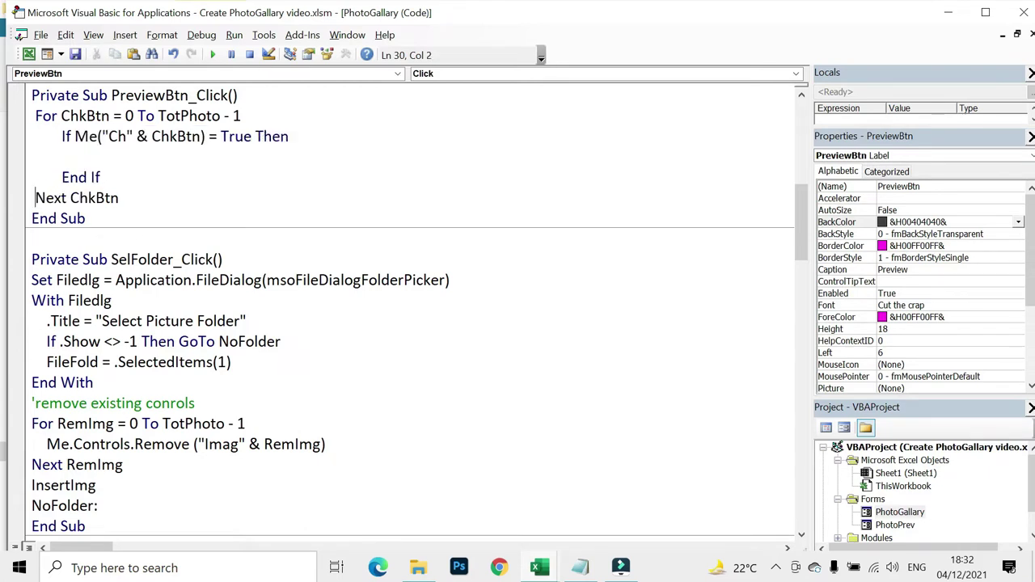
pyautogui.press('Up')
pyautogui.press('Up')
pyautogui.press('End')
pyautogui.press('Tab')
# - Add ThisWorkbook.FollowHyperlink Filepath(ChkBtn) inside the If block
pyautogui.write('Thisw')
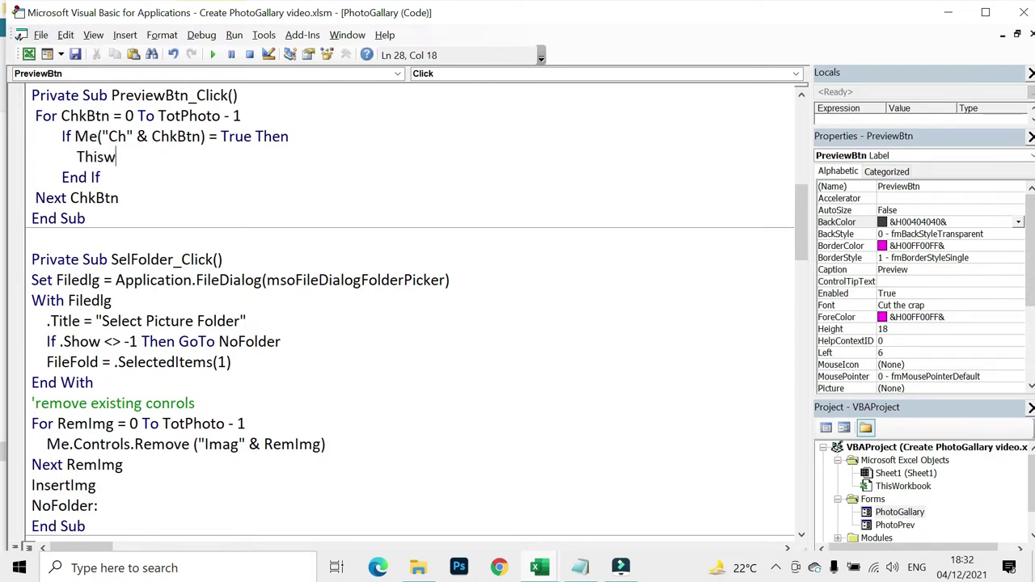
pyautogui.write('orkbook.')
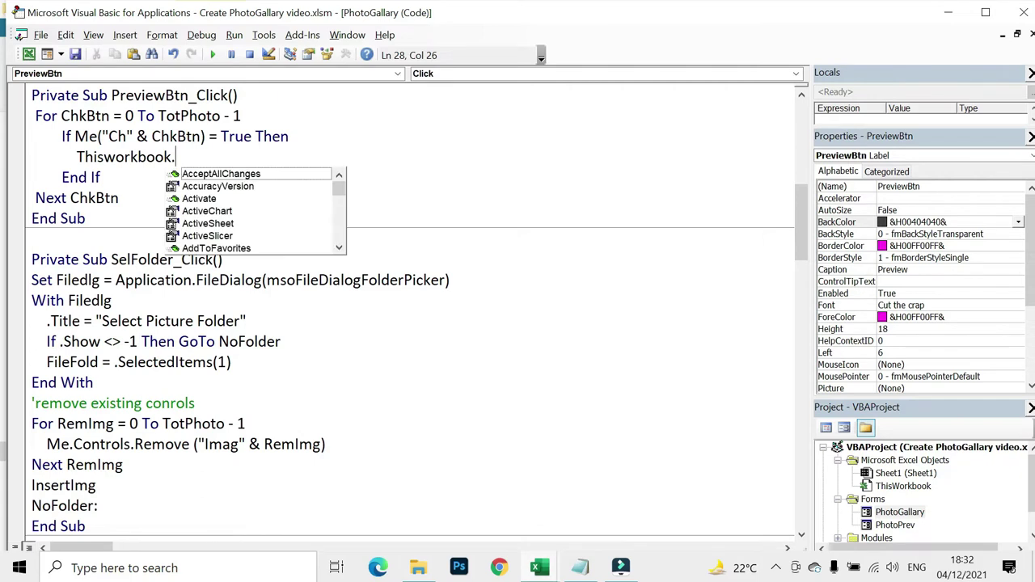
pyautogui.write('fol')
pyautogui.press('Tab')
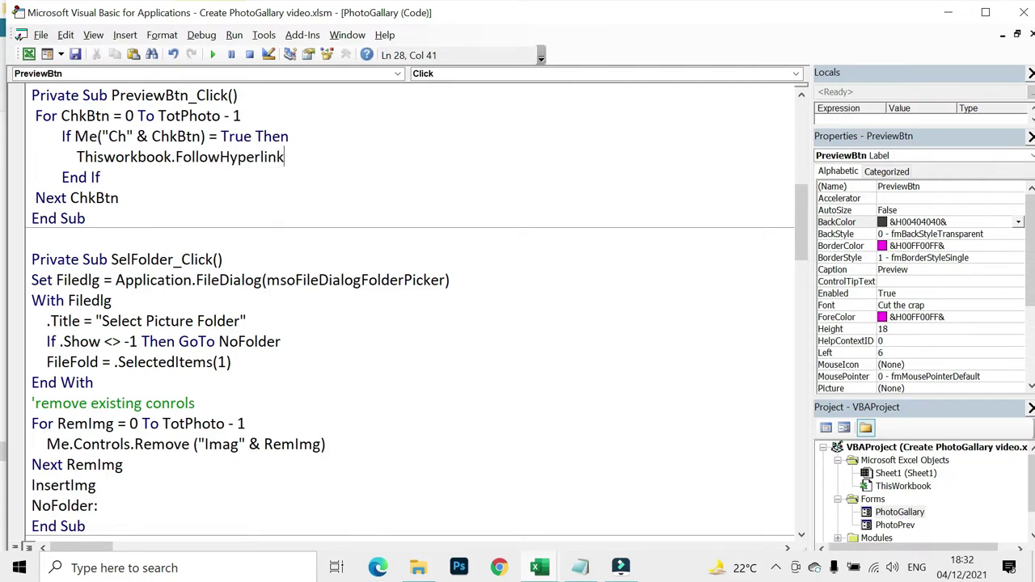
pyautogui.write(' Filepath')
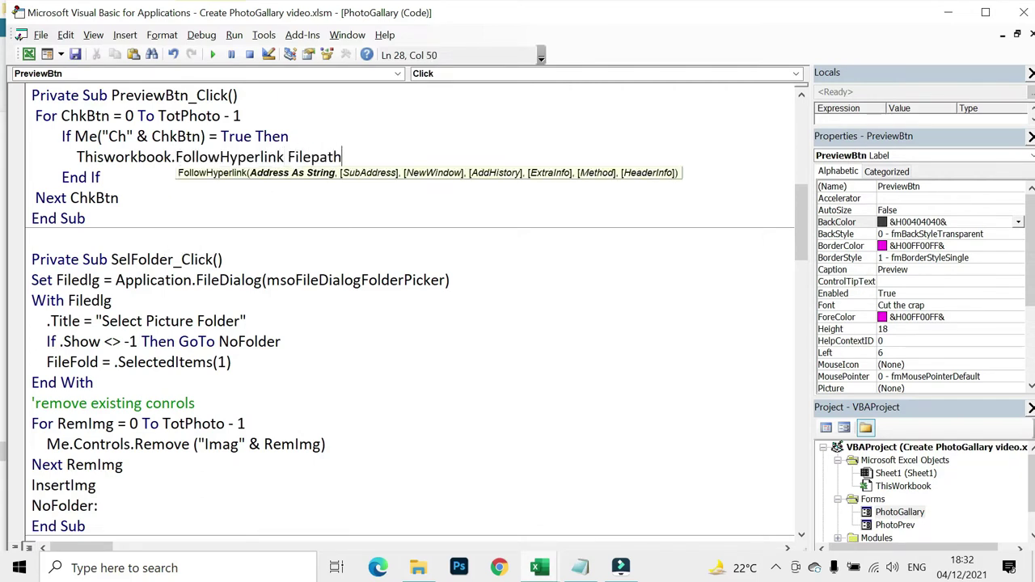
pyautogui.write('(Chk')
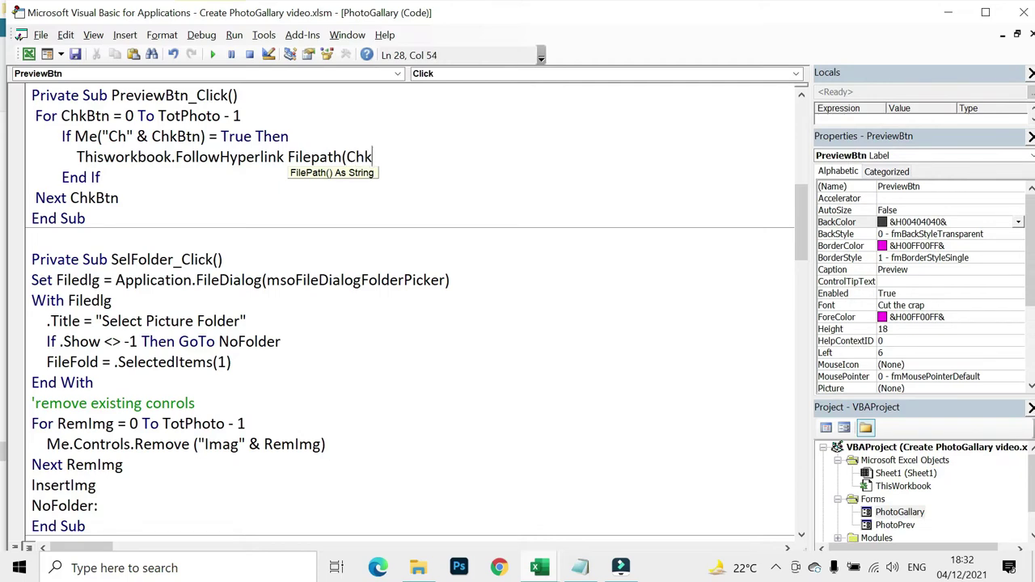
pyautogui.write('Btn)')
pyautogui.press('Return')
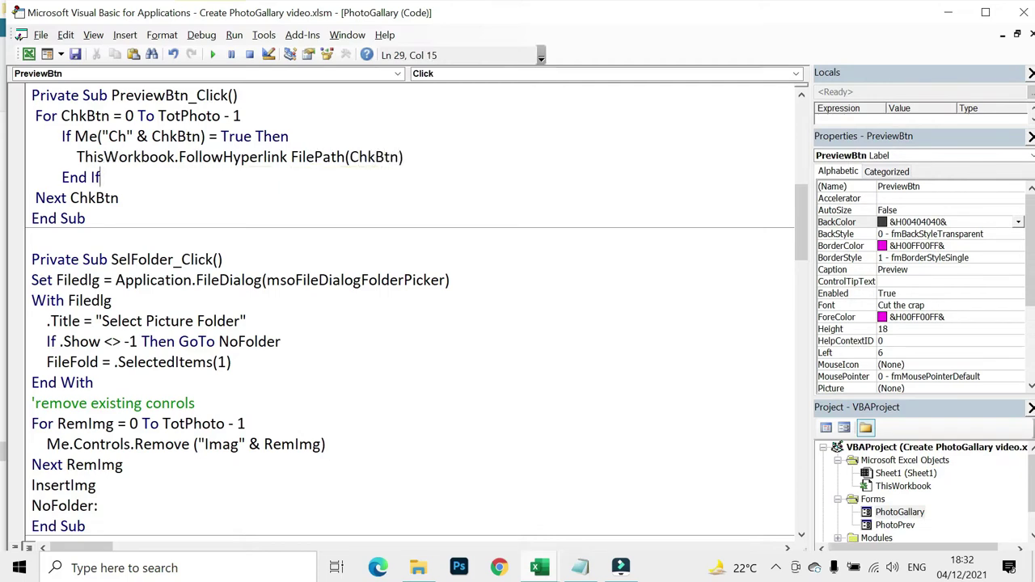
# - Run the gallery form and load the PHoto folder
pyautogui.click(213, 55)
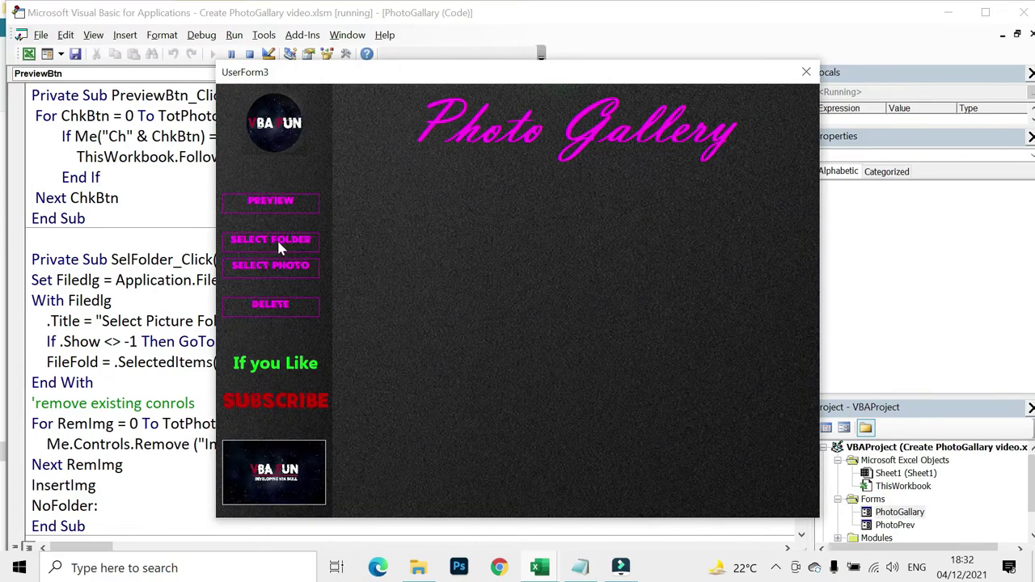
pyautogui.click(278, 241)
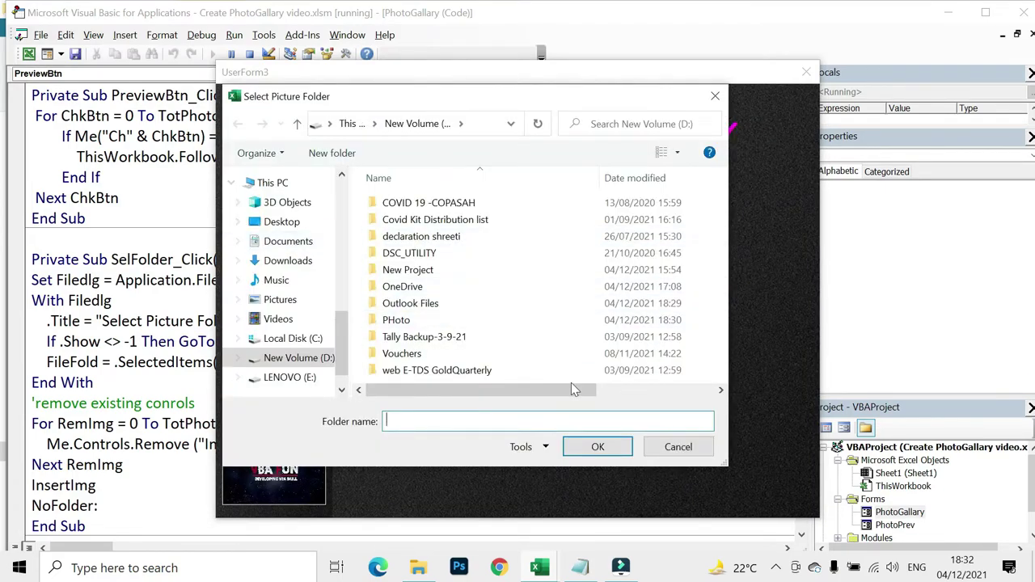
pyautogui.click(405, 321)
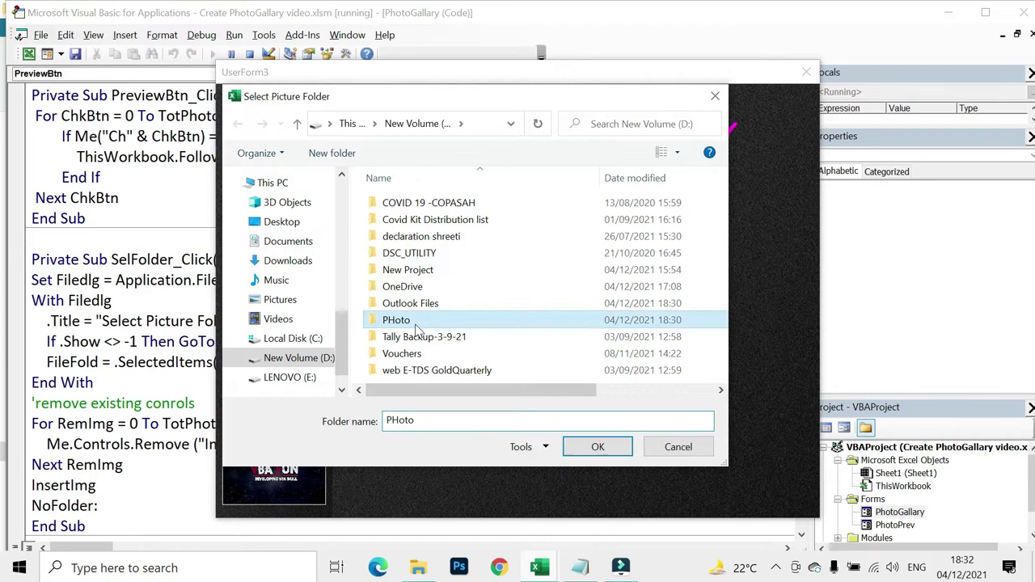
pyautogui.click(592, 453)
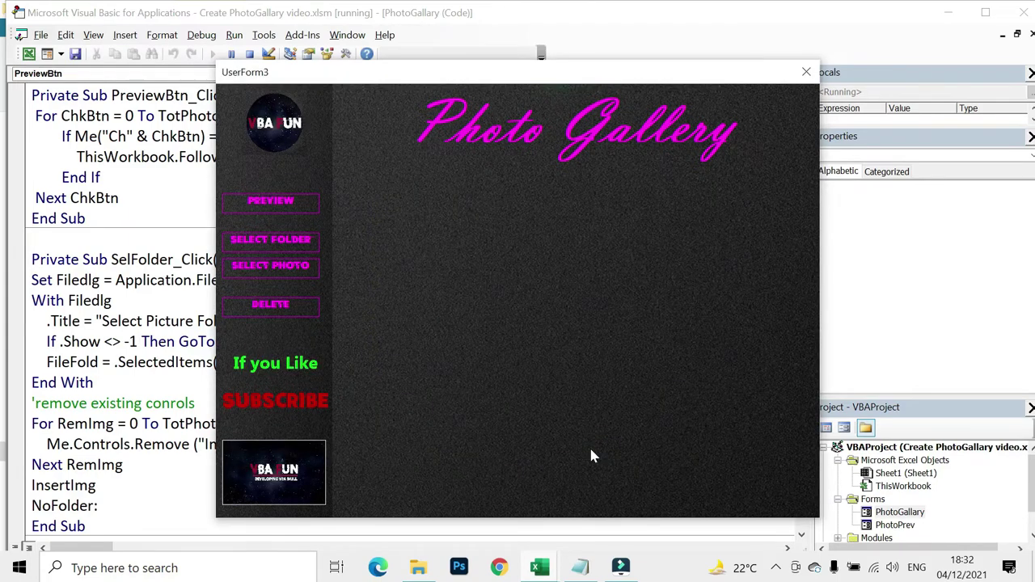
# - Preview the ticked cherry photo, allowing Cherry.jpg to open, then close the viewer and form
pyautogui.click(295, 273)
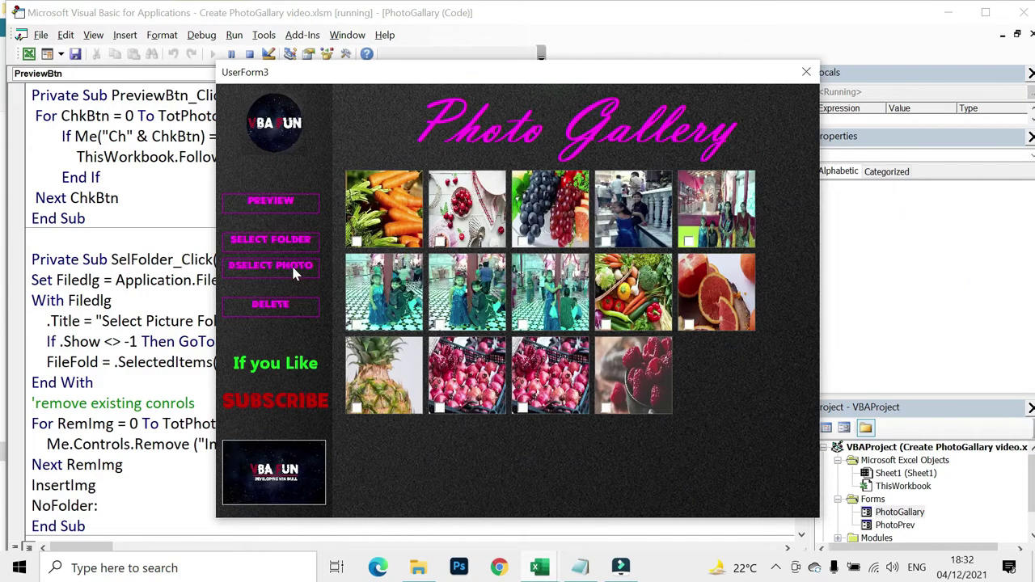
pyautogui.click(438, 241)
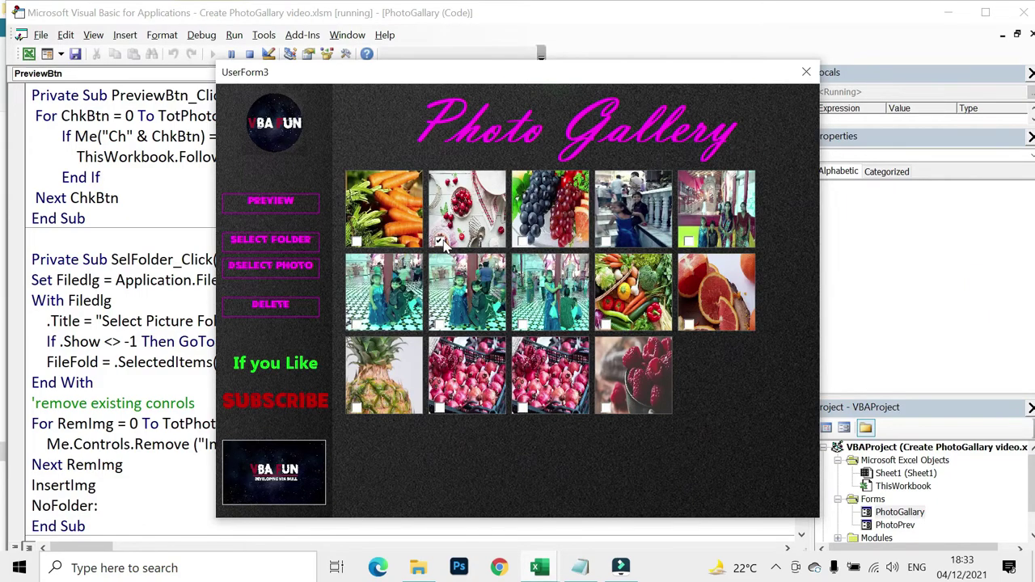
pyautogui.click(289, 202)
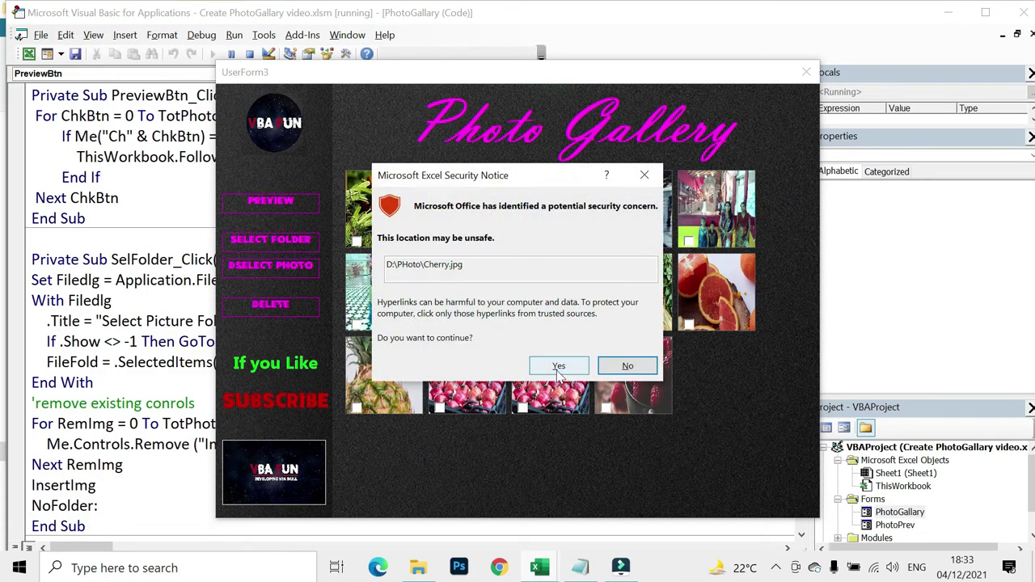
pyautogui.click(558, 371)
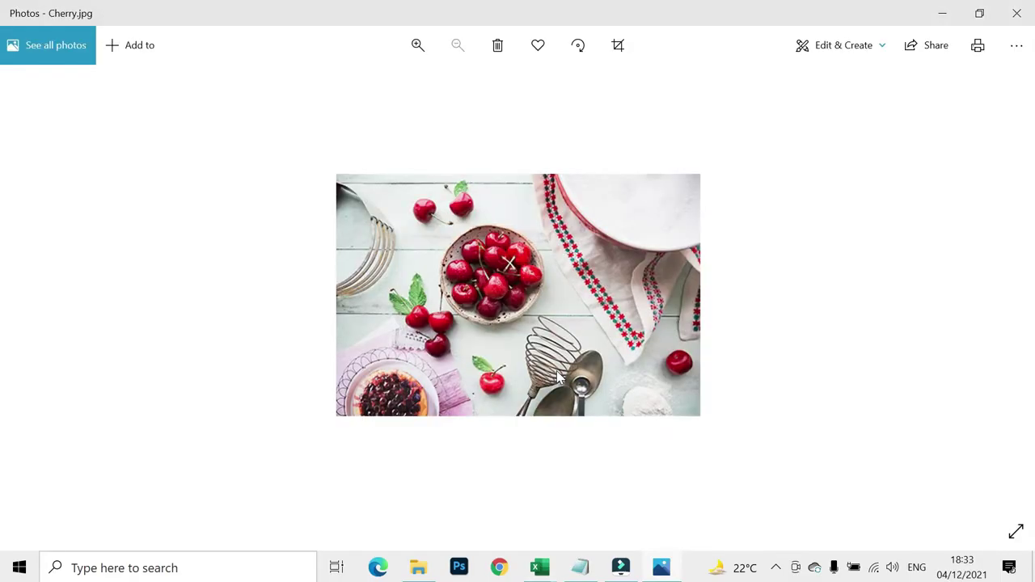
pyautogui.click(1022, 13)
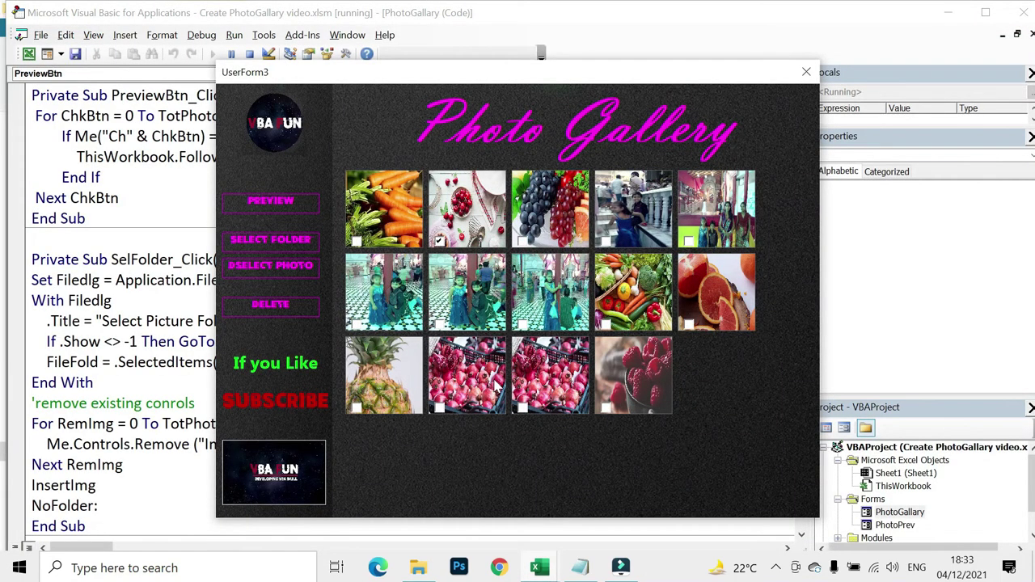
pyautogui.click(806, 72)
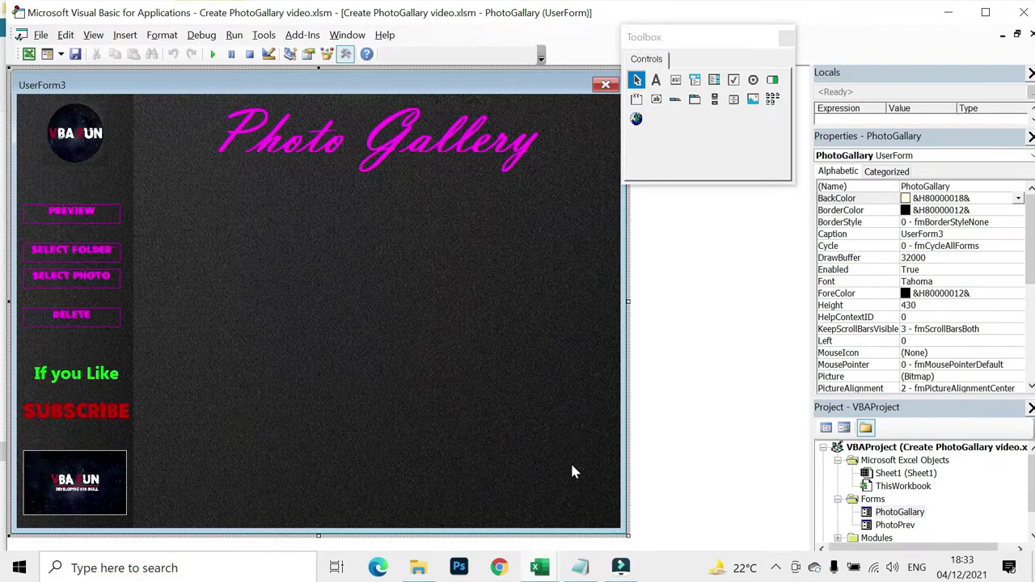
pyautogui.doubleClick(895, 525)
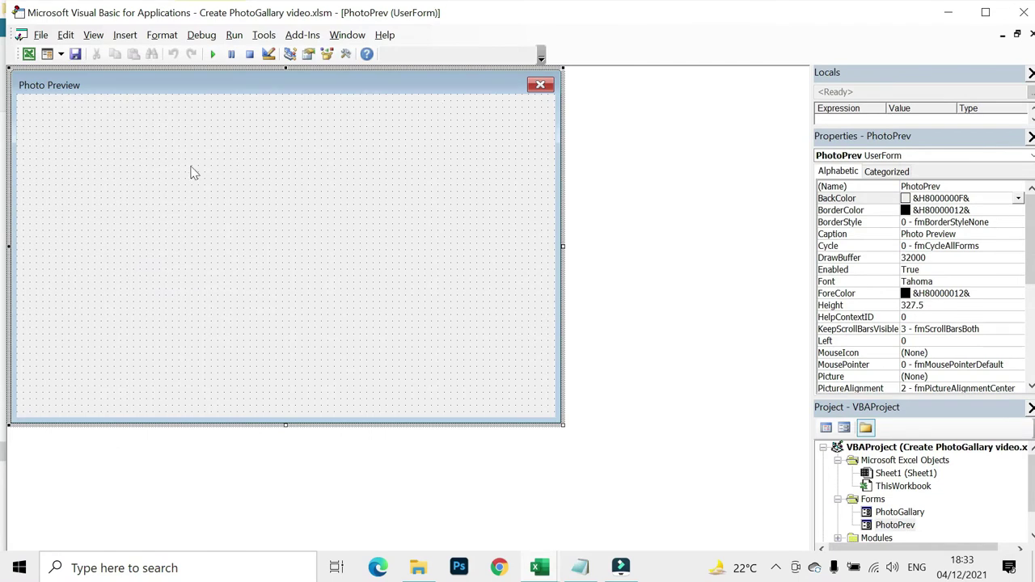
pyautogui.click(1031, 279)
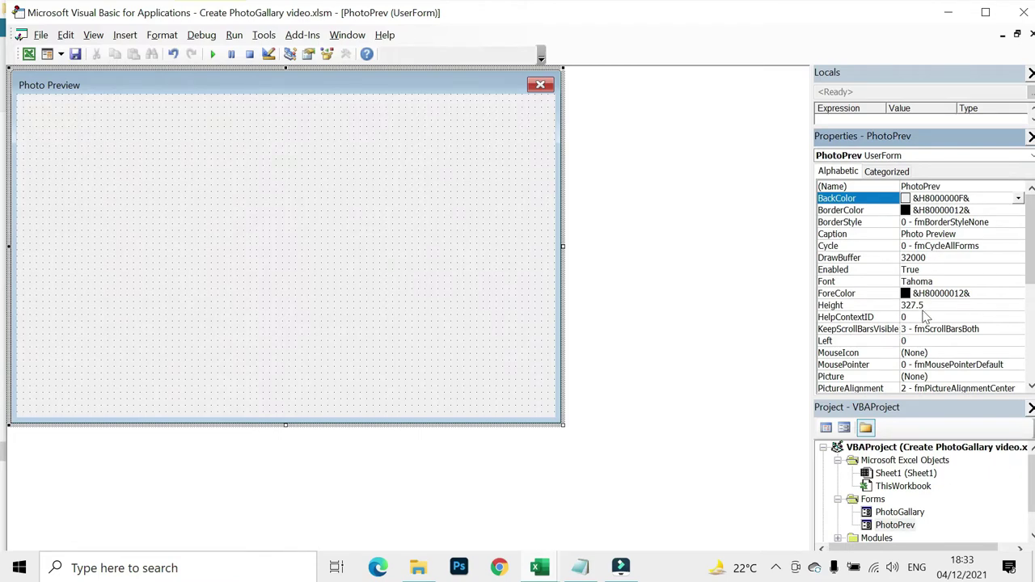
pyautogui.scroll(-2, 938, 379)
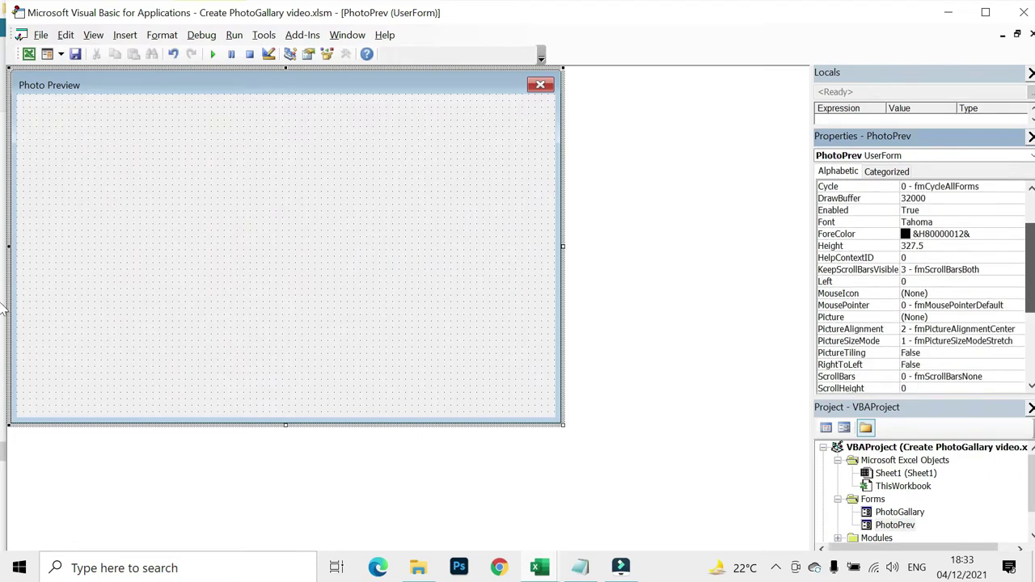
pyautogui.scroll(-4, 916, 377)
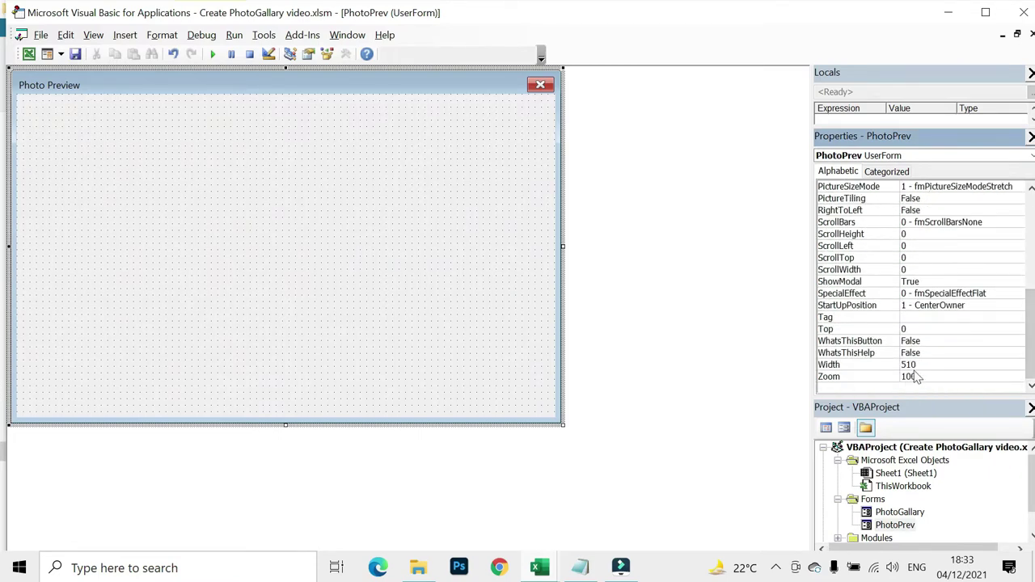
pyautogui.click(392, 243)
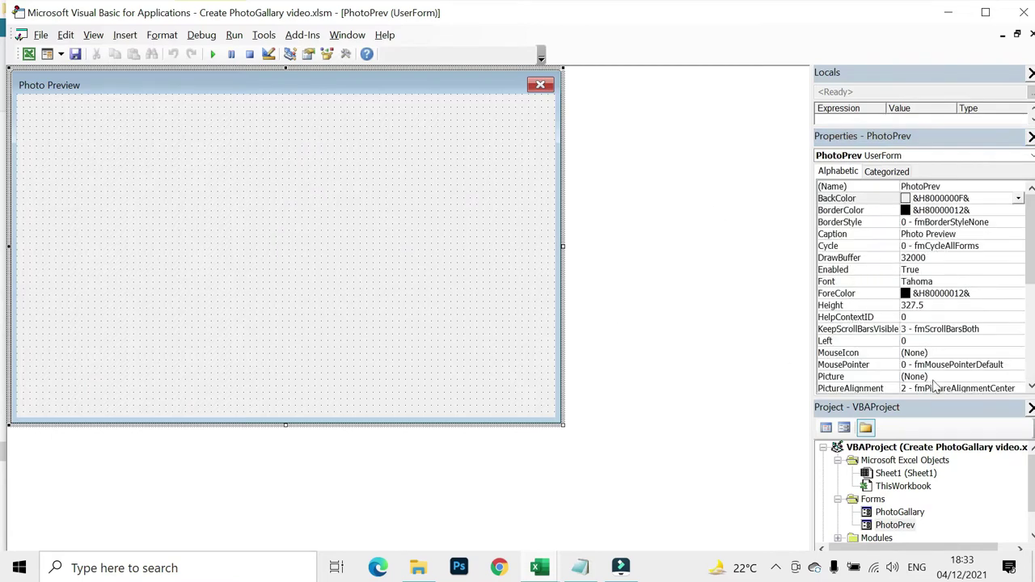
pyautogui.click(1031, 388)
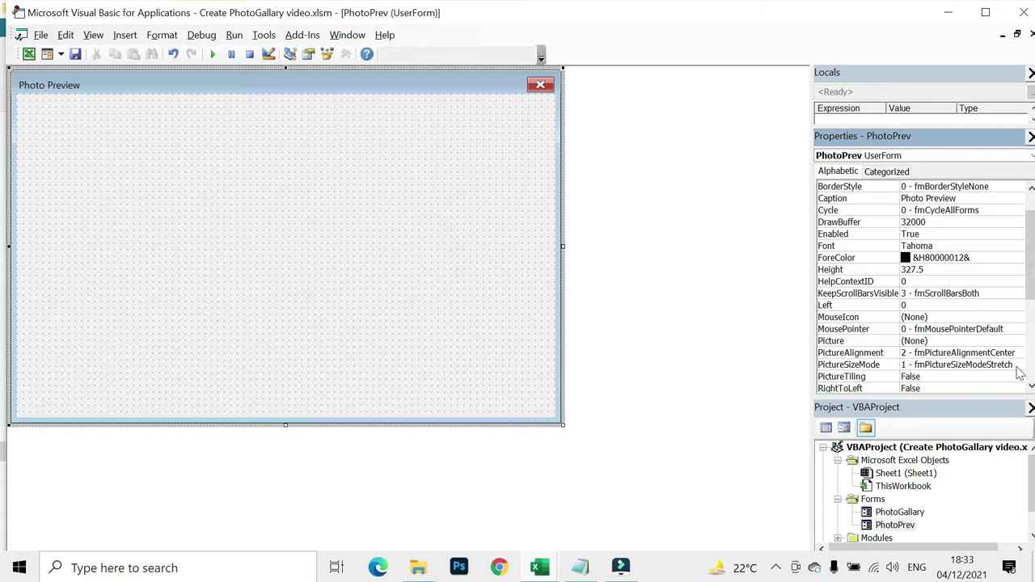
pyautogui.doubleClick(394, 244)
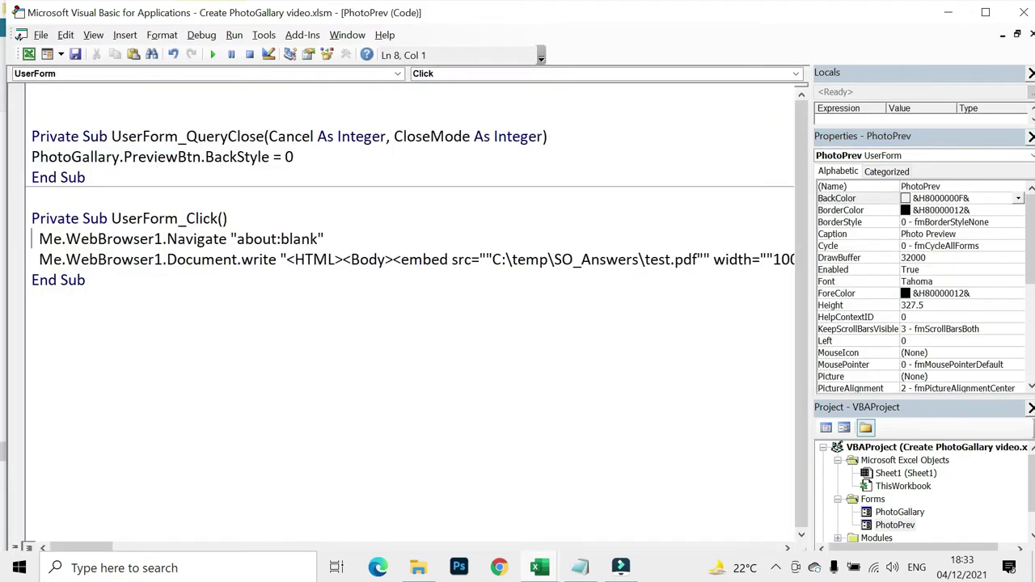
pyautogui.hotkey('shift', 'F7')
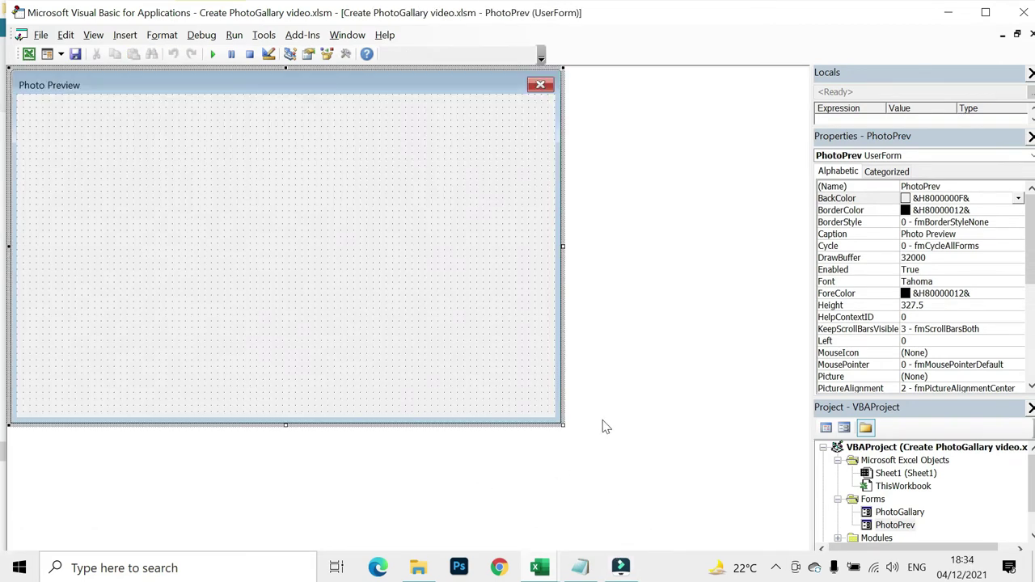
pyautogui.doubleClick(900, 512)
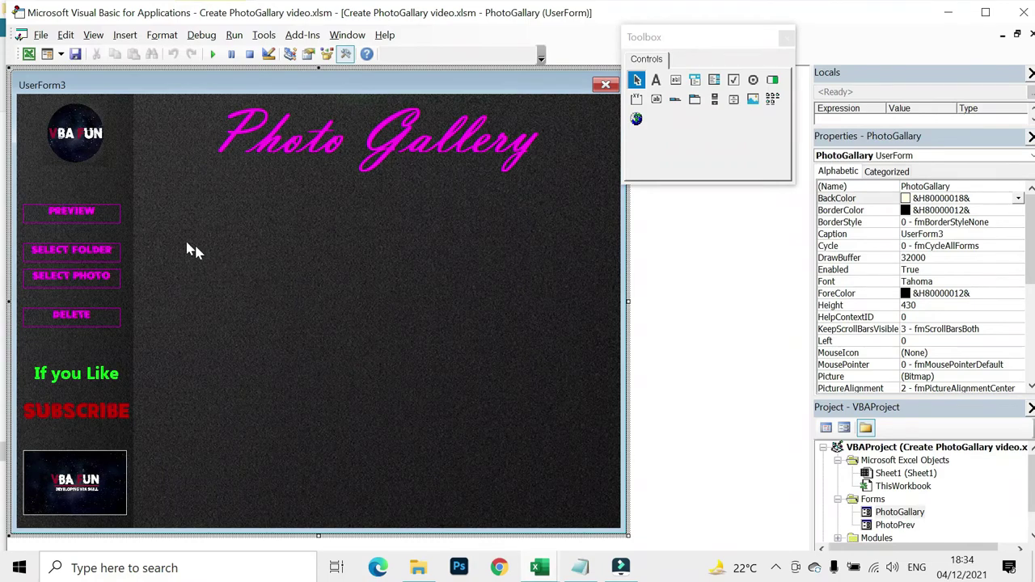
# - Replace PreviewBtn_Click's FollowHyperlink line with PhotoPrev.Picture = LoadPicture(FilePath(ChkBtn))
pyautogui.doubleClick(81, 213)
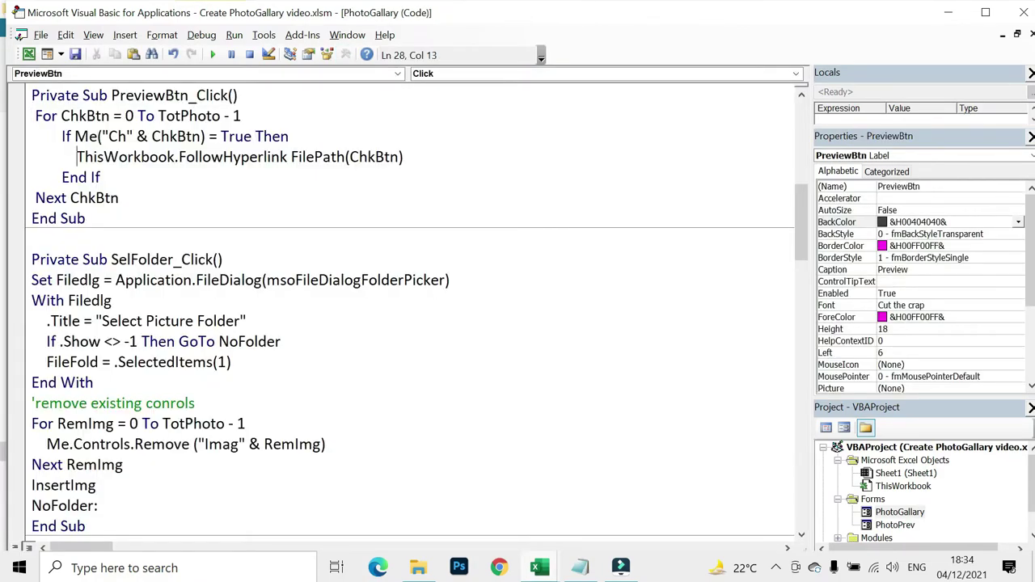
pyautogui.moveTo(76, 157); pyautogui.dragTo(402, 157)
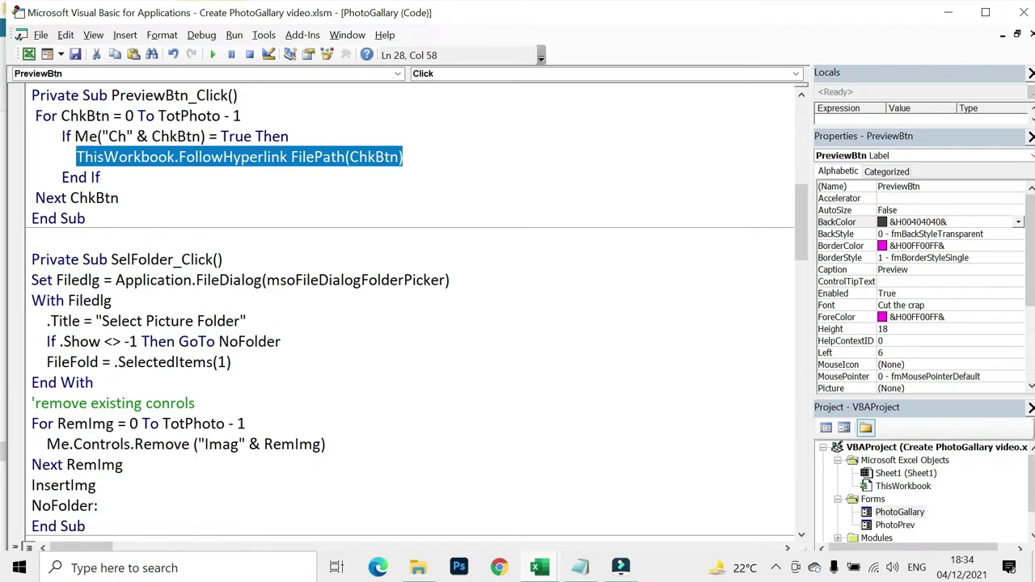
pyautogui.press('Delete')
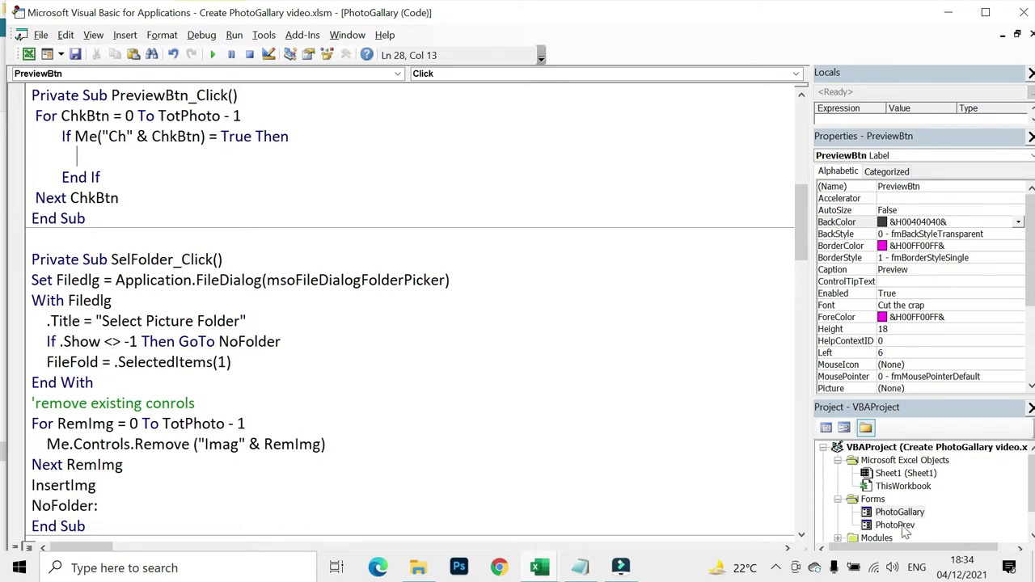
pyautogui.write('pPhoto')
pyautogui.write('Prev')
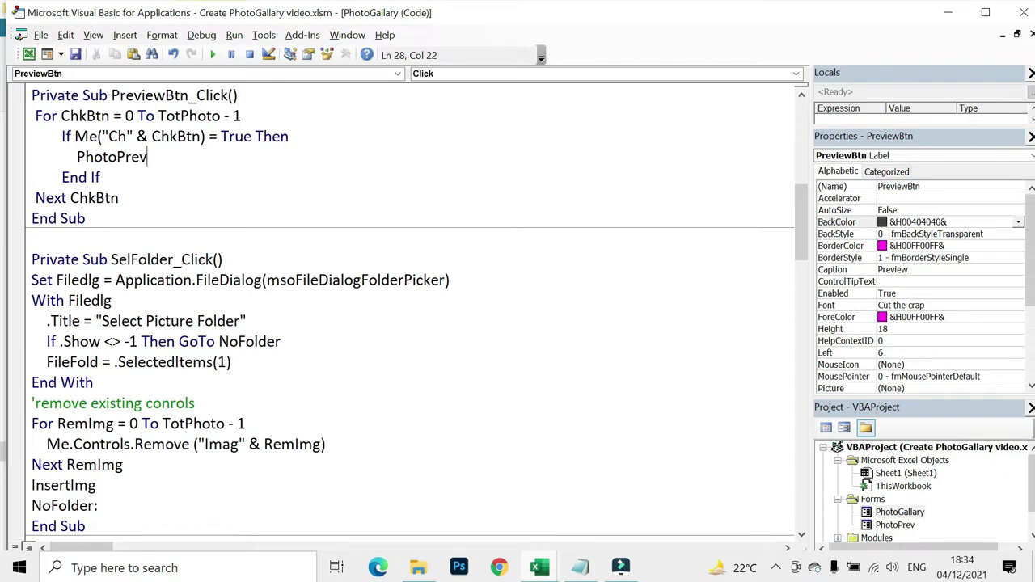
pyautogui.write('.p')
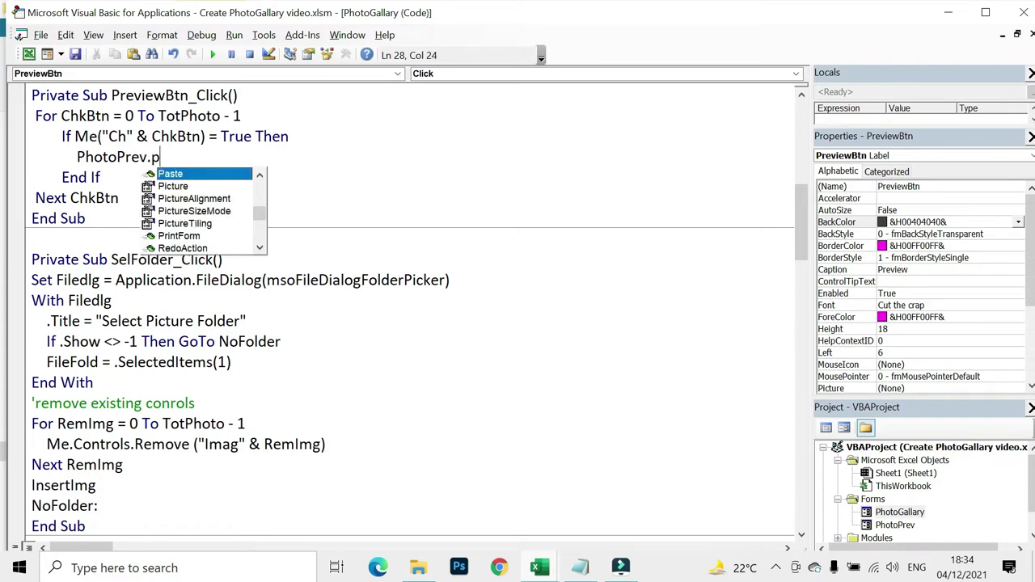
pyautogui.write('icture = Load')
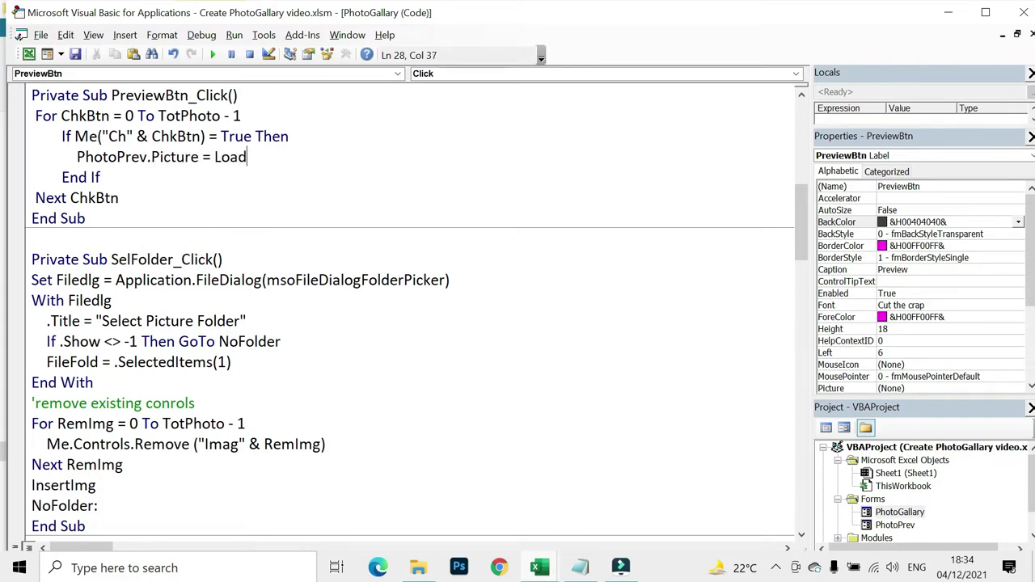
pyautogui.write('Picture')
pyautogui.write('(Filepat')
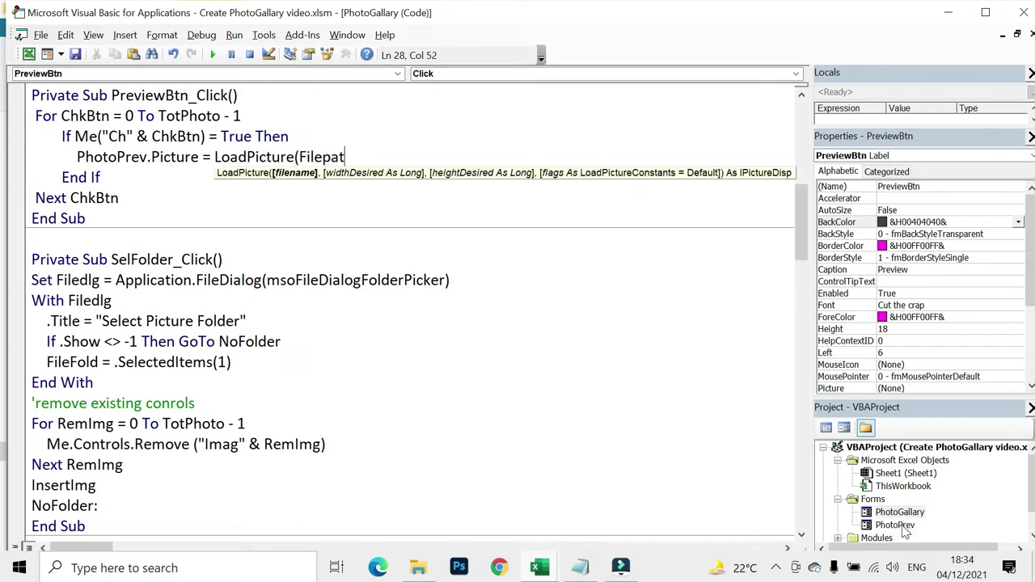
pyautogui.write('h(Ch')
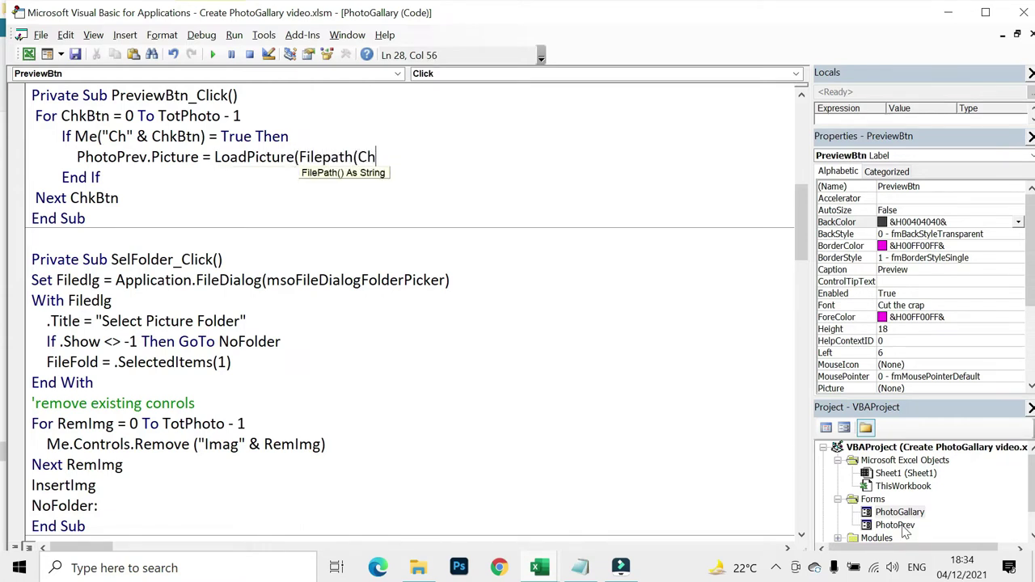
pyautogui.write('kBtn)')
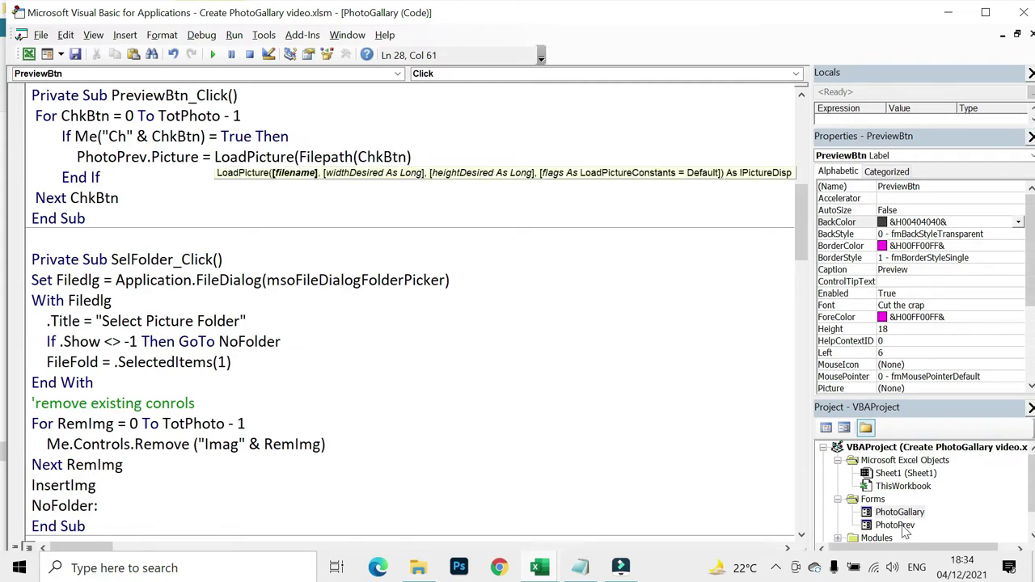
pyautogui.press('Return')
pyautogui.press('Return')
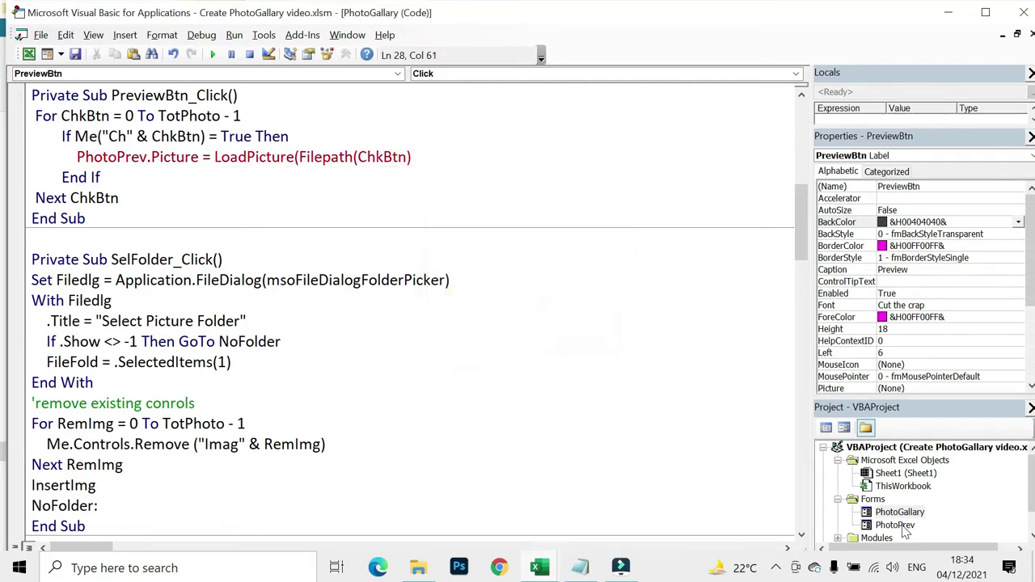
pyautogui.write(')')
pyautogui.press('Down')
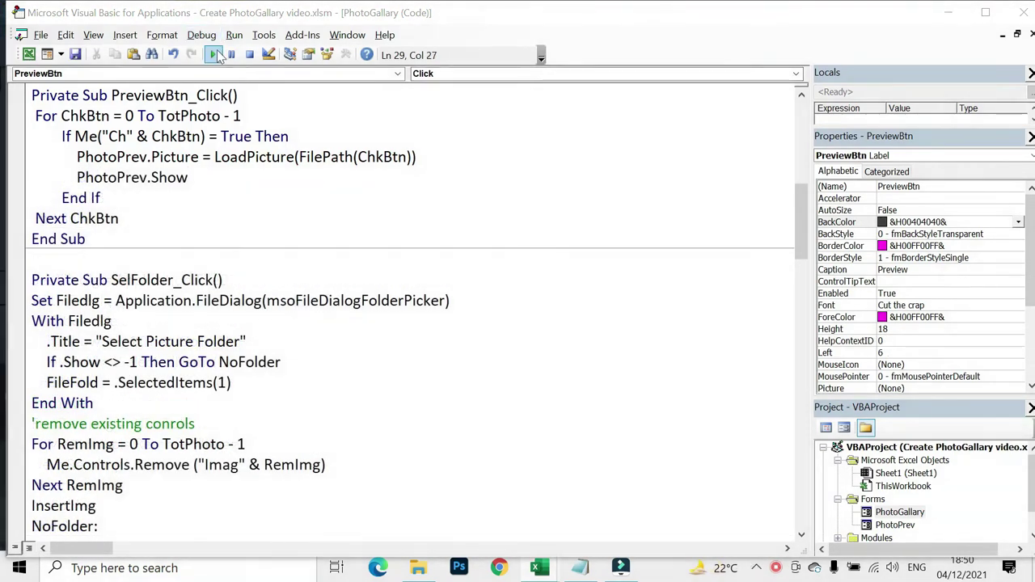
# - Run the photo gallery form and load thumbnails from the PHoto folder
pyautogui.click(212, 54)
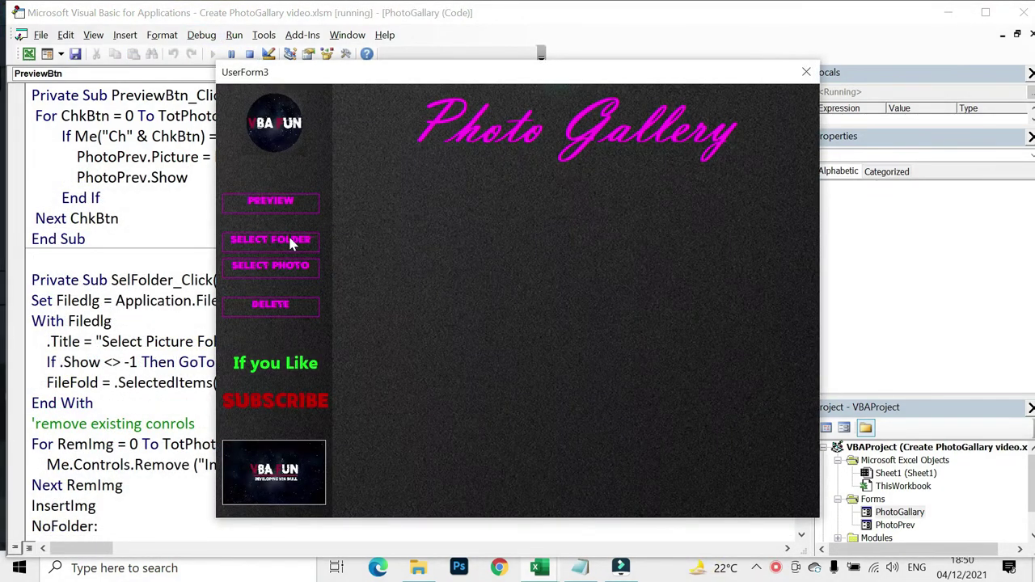
pyautogui.click(290, 240)
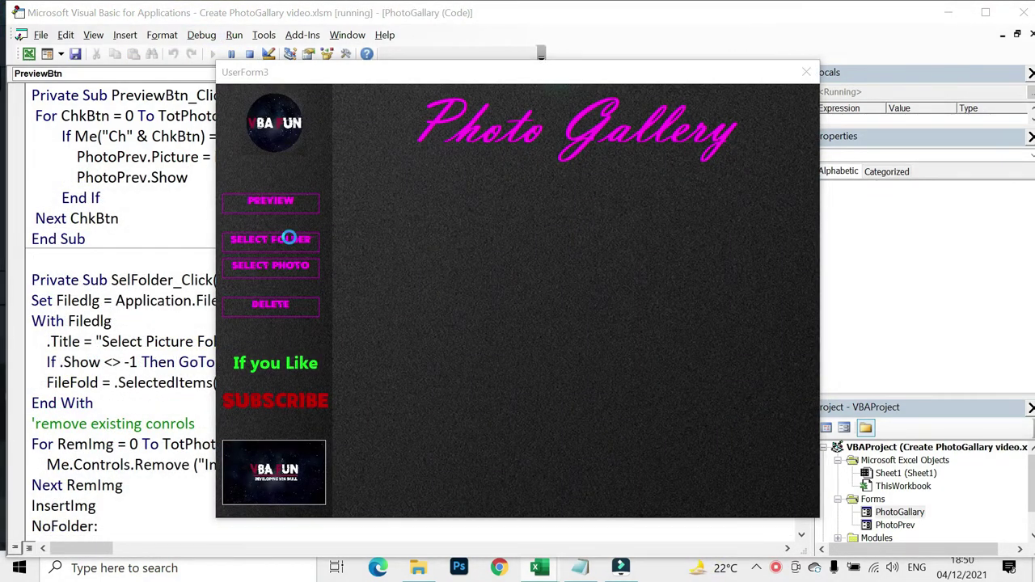
pyautogui.click(405, 321)
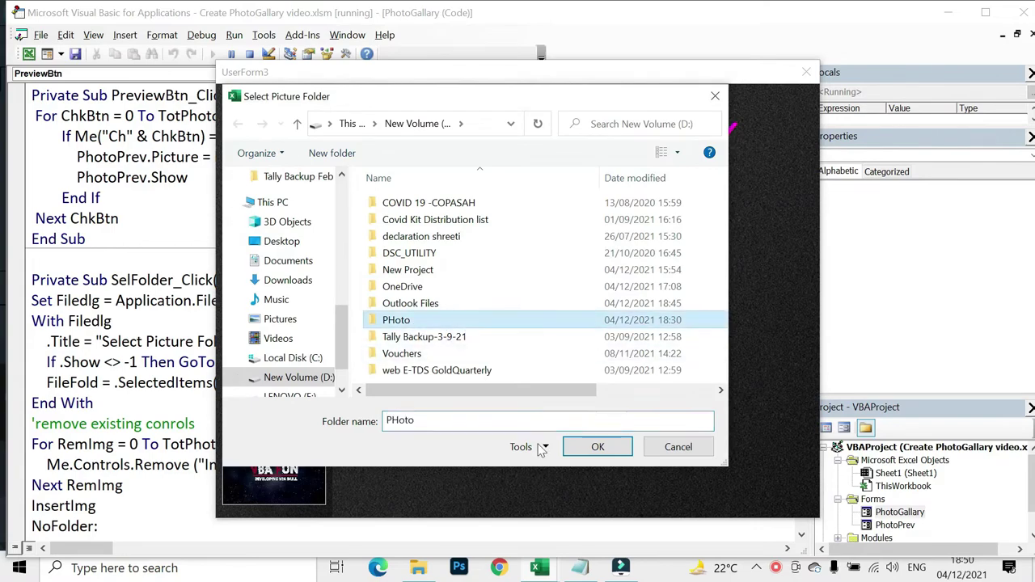
pyautogui.click(597, 447)
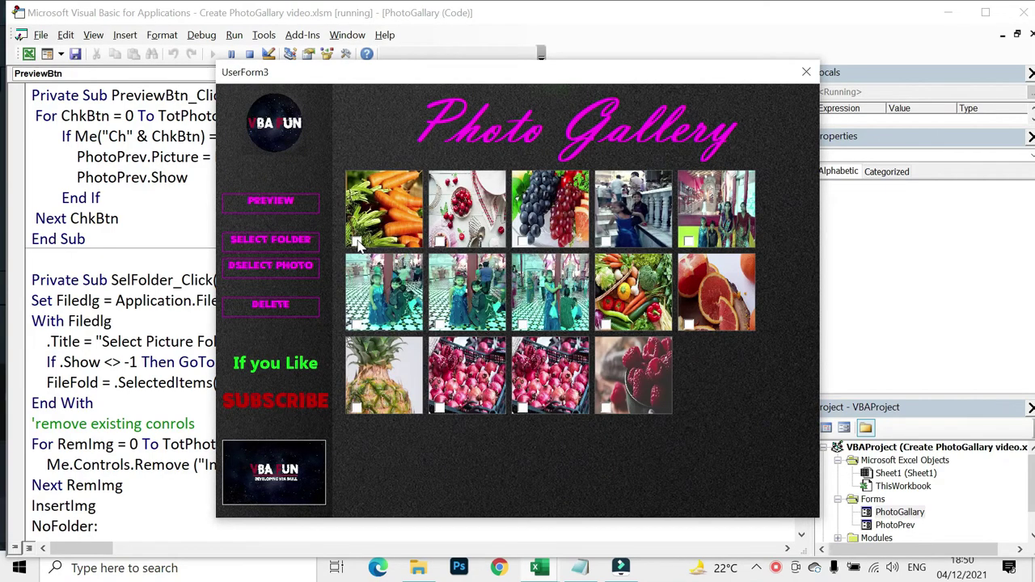
# - Preview the carrots photo, then untick it and preview the cherries photo
pyautogui.click(270, 201)
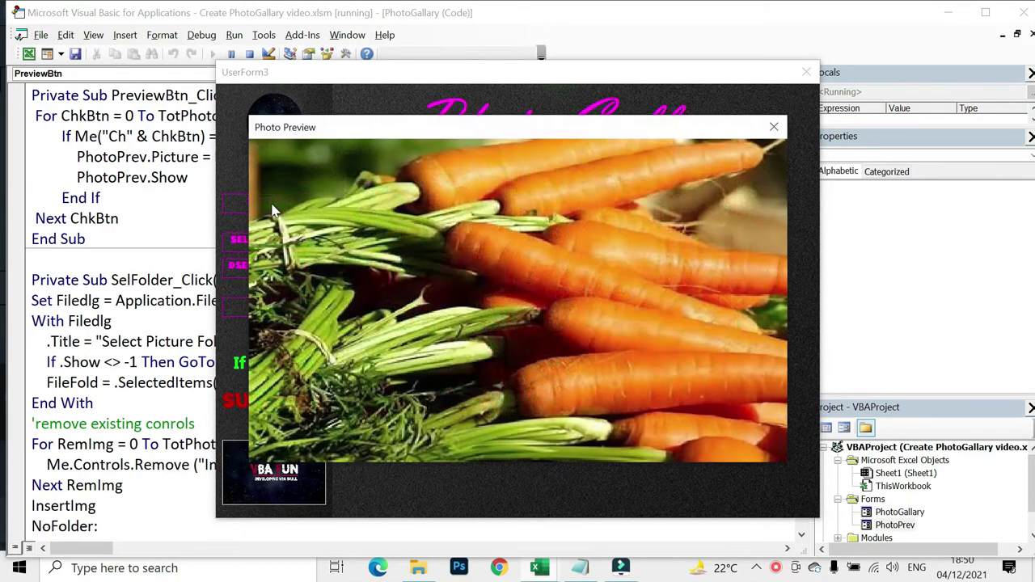
pyautogui.click(773, 127)
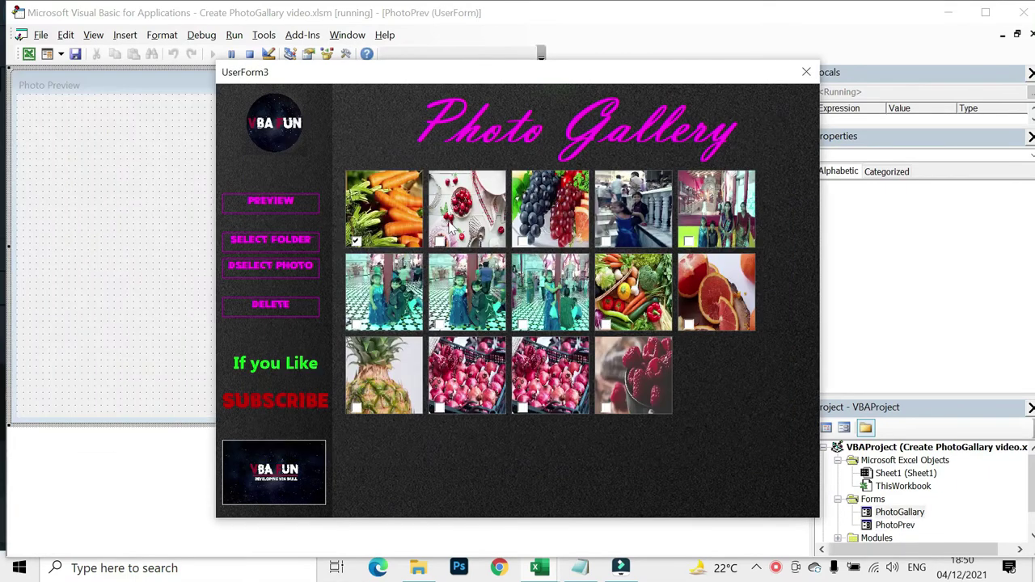
pyautogui.click(357, 241)
pyautogui.click(440, 241)
pyautogui.click(306, 201)
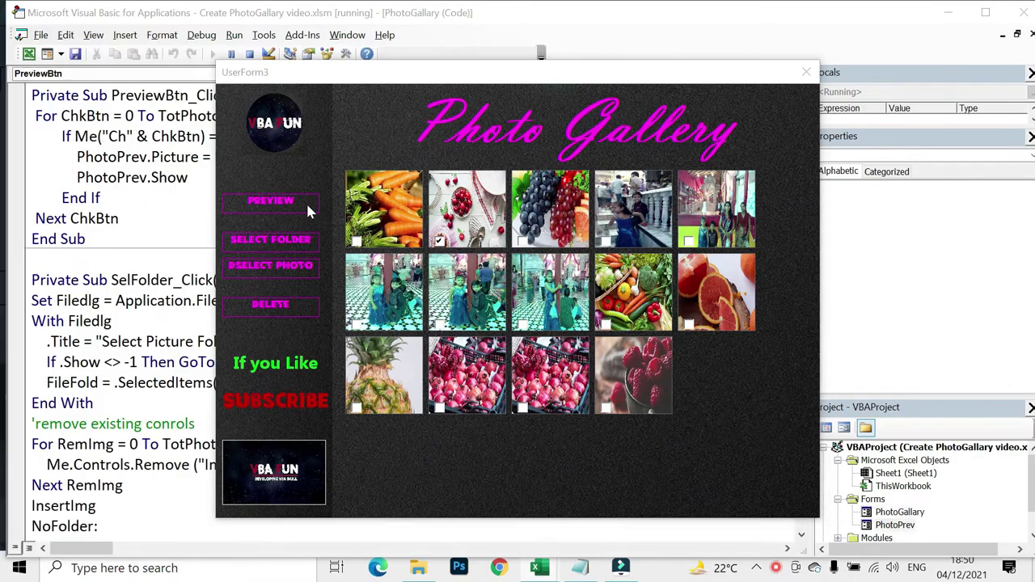
pyautogui.click(774, 127)
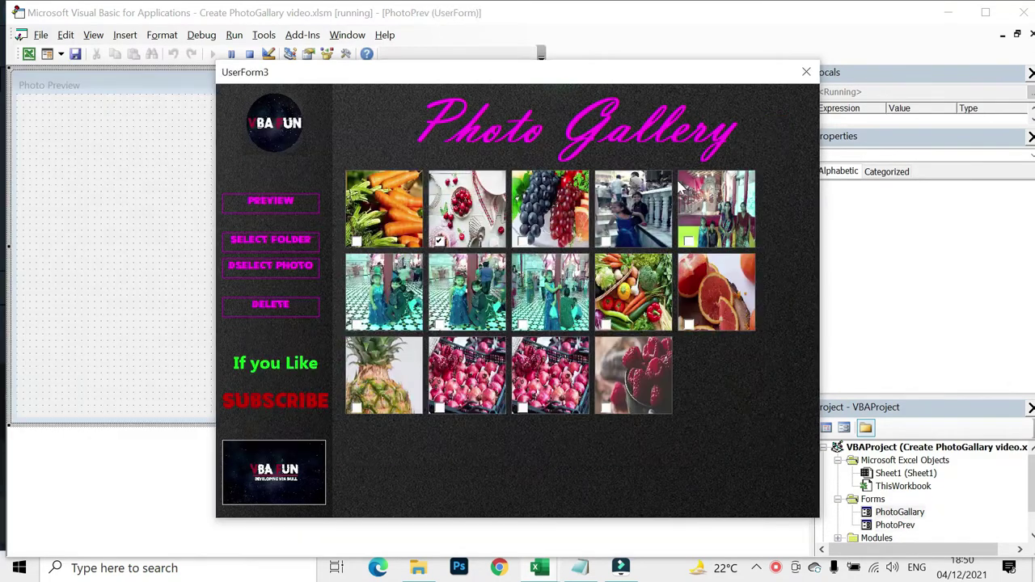
# - Preview grapes, then hide selection checkboxes and preview again, causing a run-time error
pyautogui.click(522, 241)
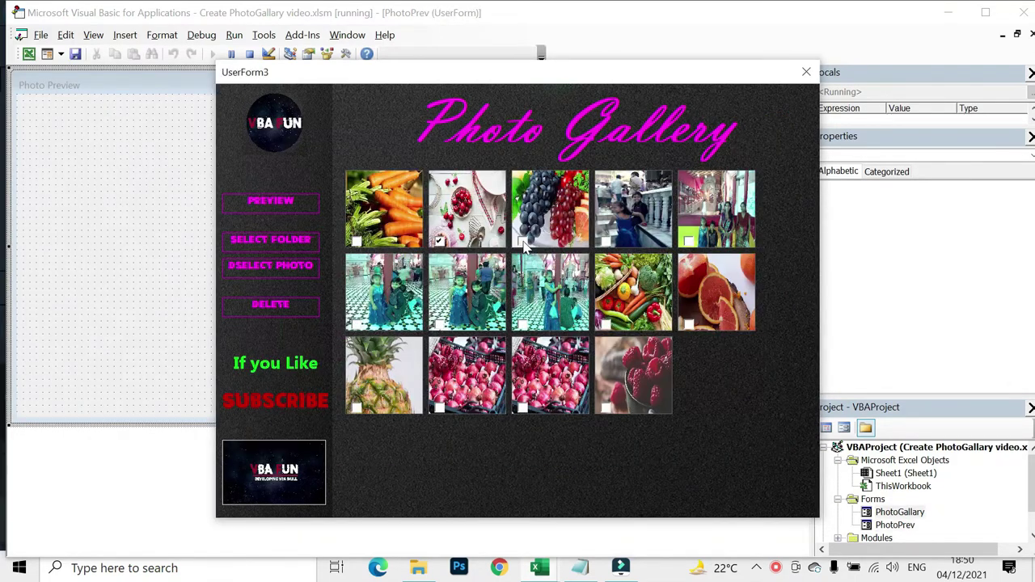
pyautogui.click(294, 201)
pyautogui.click(774, 128)
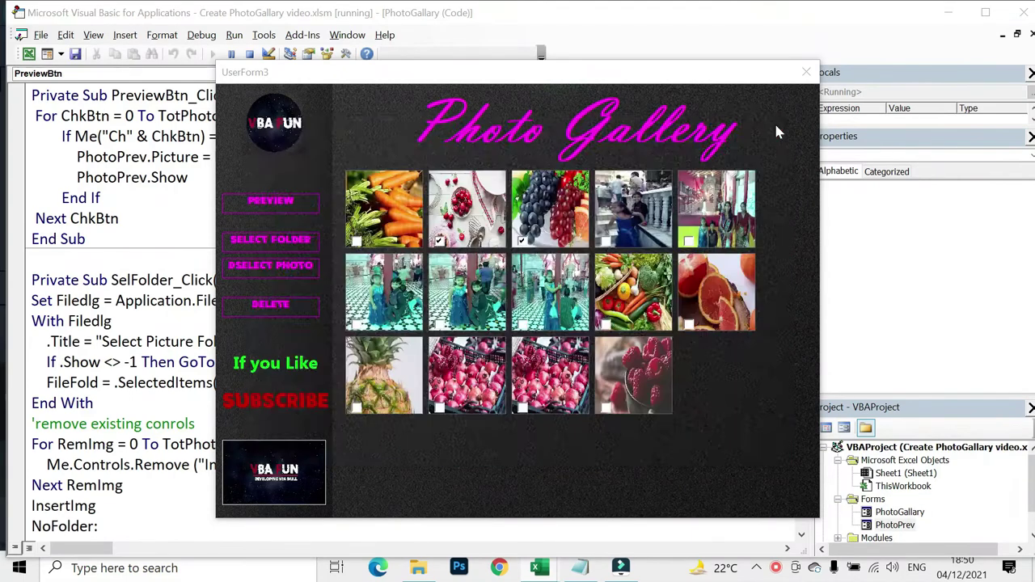
pyautogui.click(775, 127)
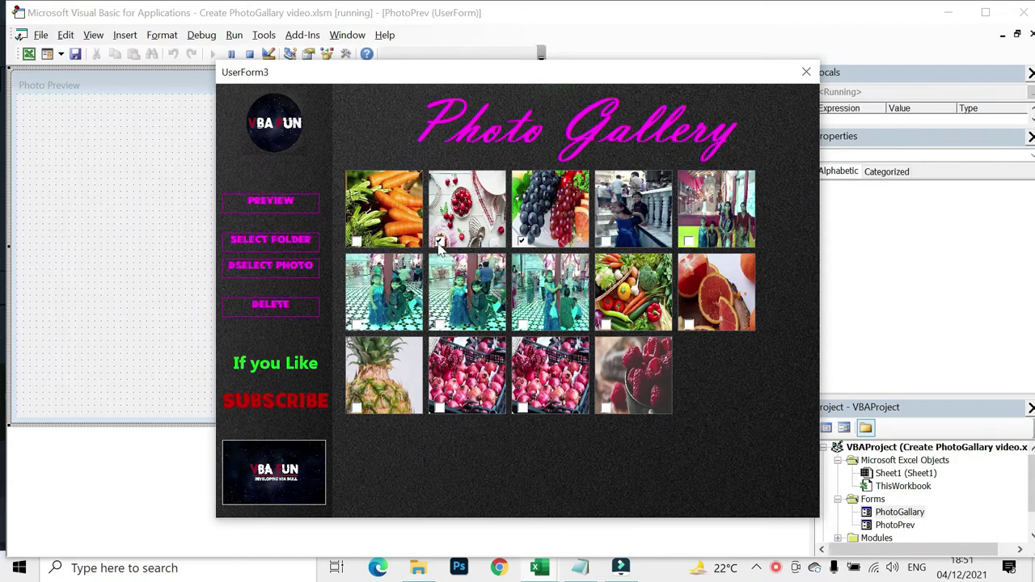
pyautogui.click(272, 271)
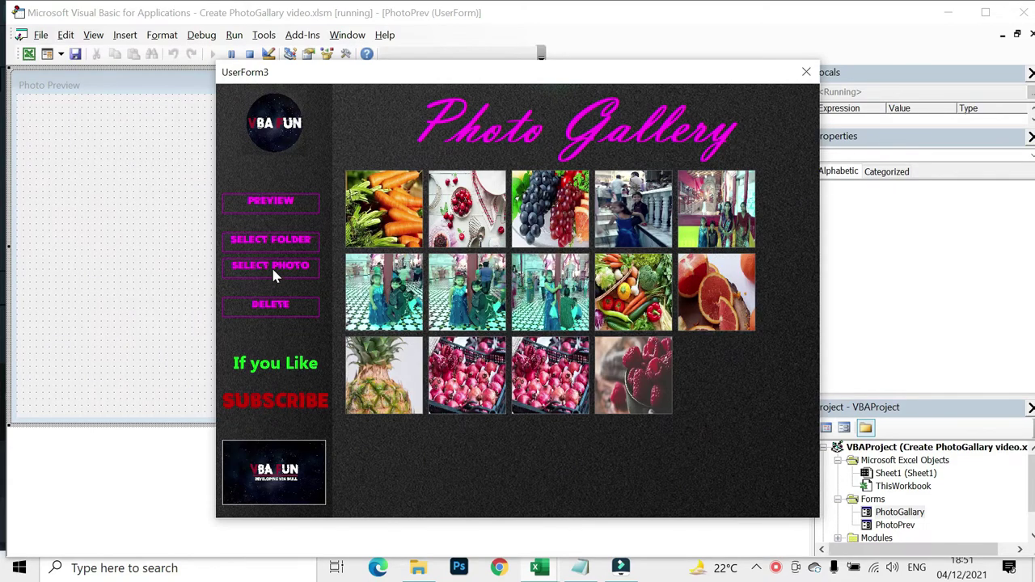
pyautogui.click(281, 202)
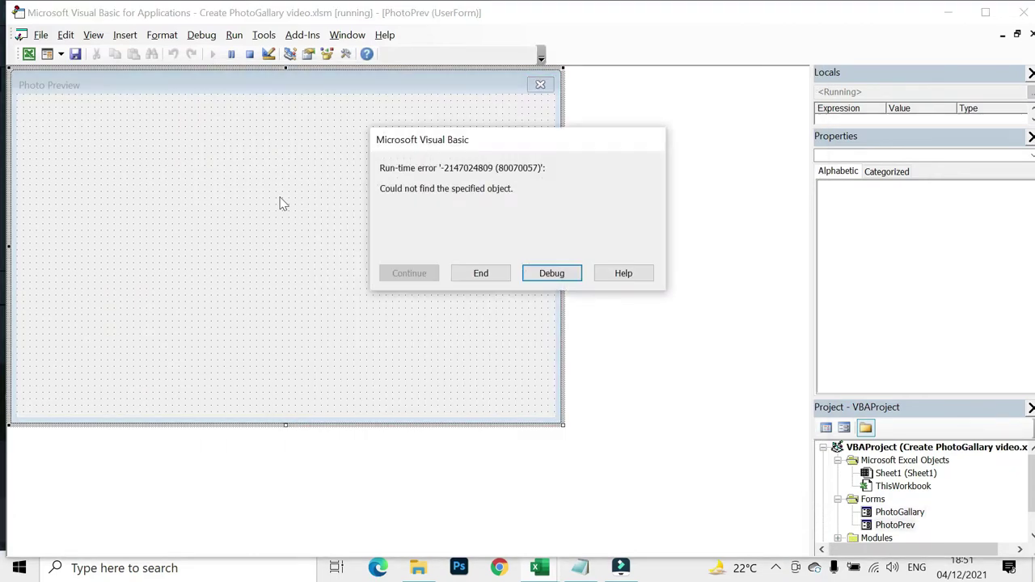
# - End the errored run and start PreviewBtn_Click with 'if me.SelPhoto <> "'
pyautogui.click(491, 278)
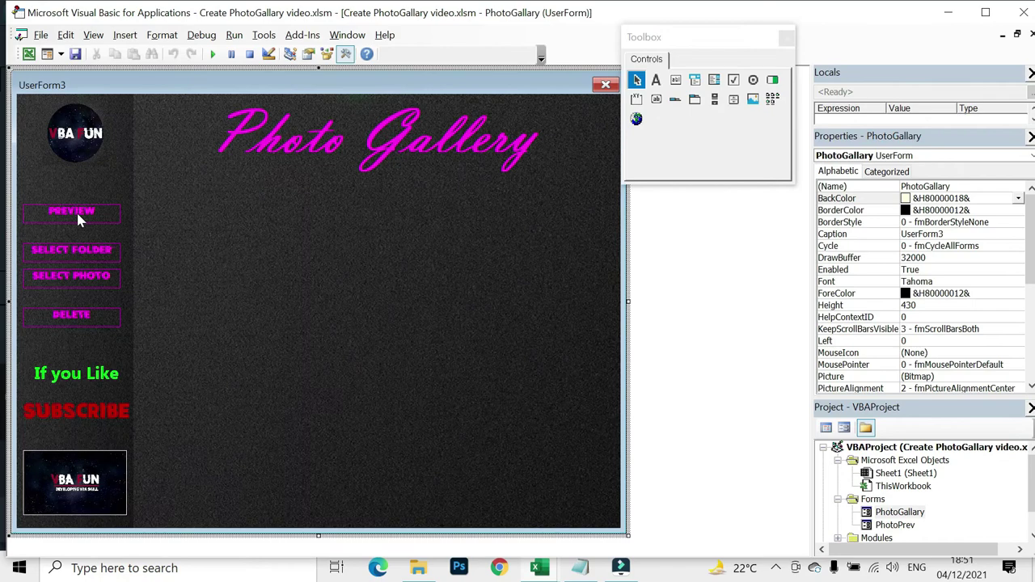
pyautogui.doubleClick(73, 210)
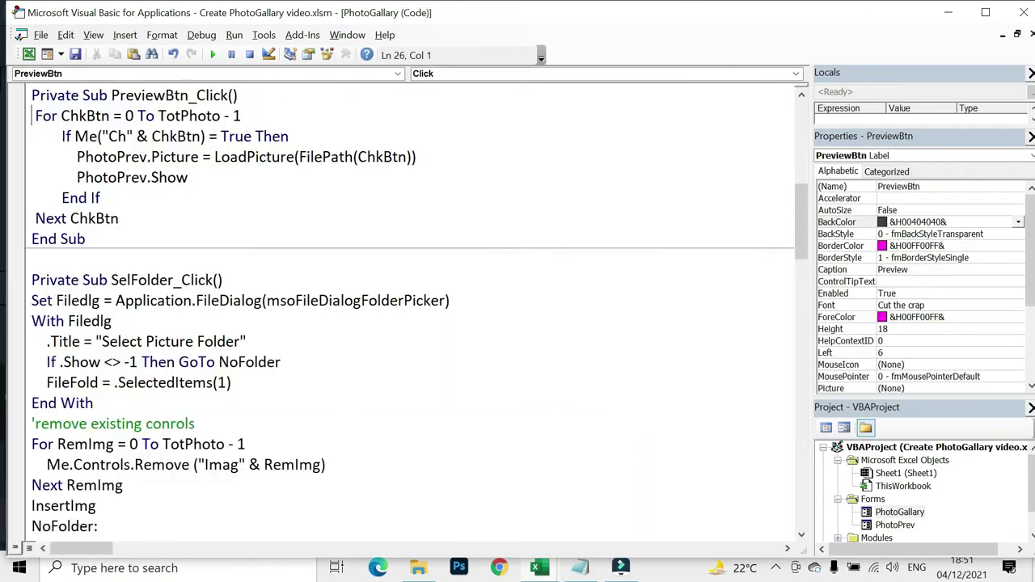
pyautogui.press('End')
pyautogui.press('Return')
pyautogui.write('jf')
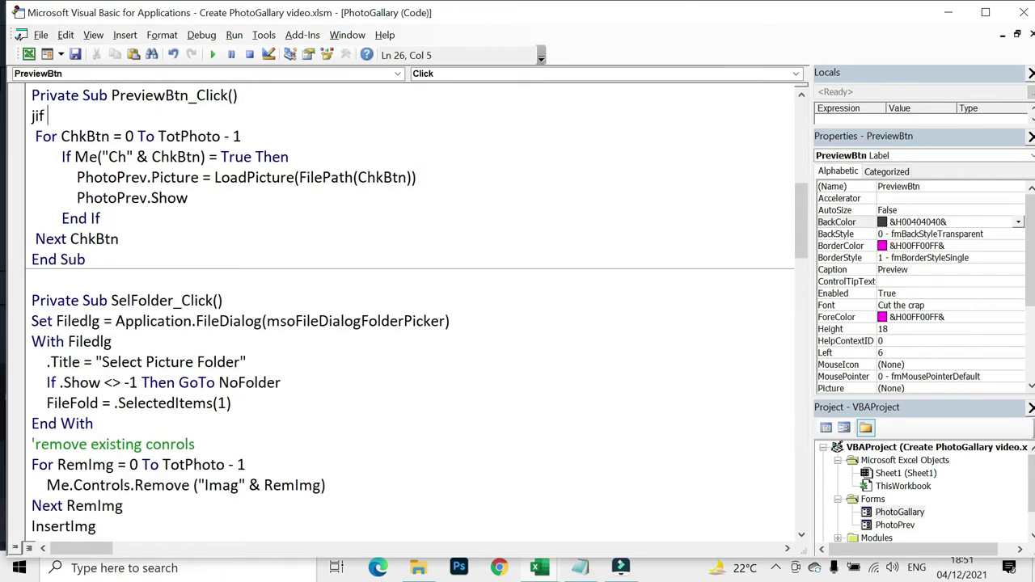
pyautogui.press('BackSpace')
pyautogui.press('BackSpace')
pyautogui.write('if me.sel')
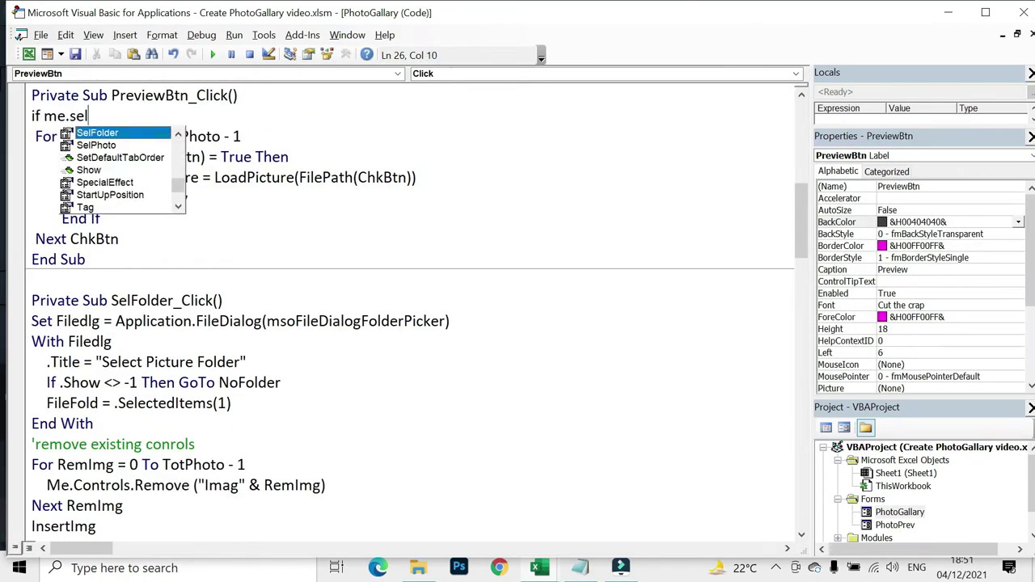
pyautogui.write('pho')
pyautogui.press('Tab')
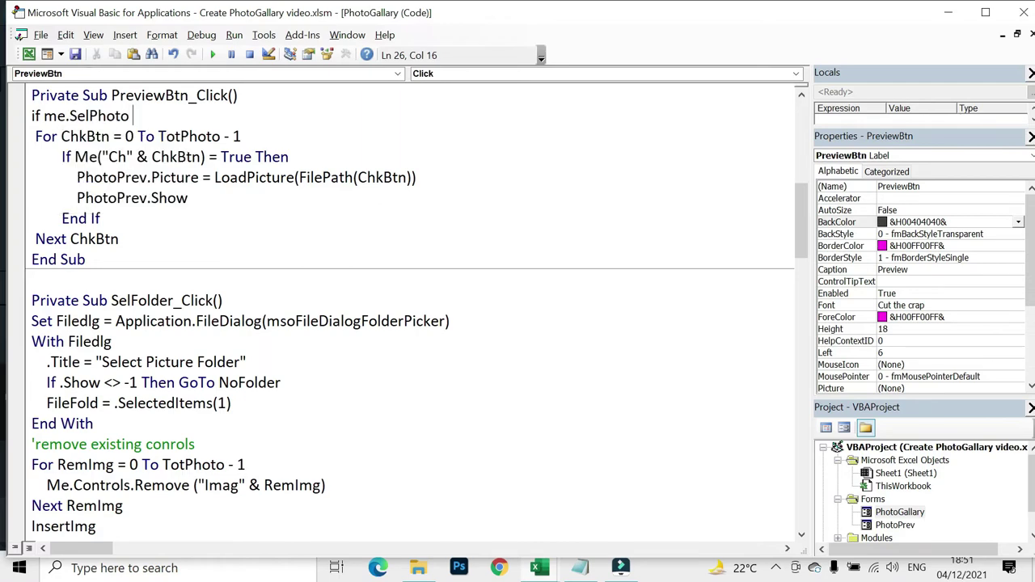
pyautogui.write('<> "')
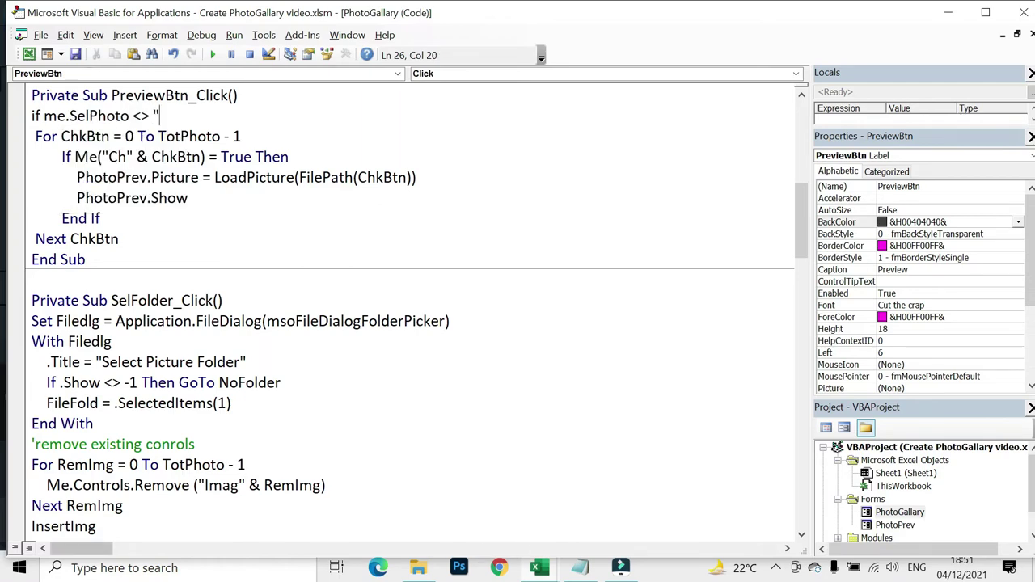
# - Rerun the gallery on the PHoto folder, show selection checkboxes, then close the form
pyautogui.click(898, 512)
pyautogui.press('F5')
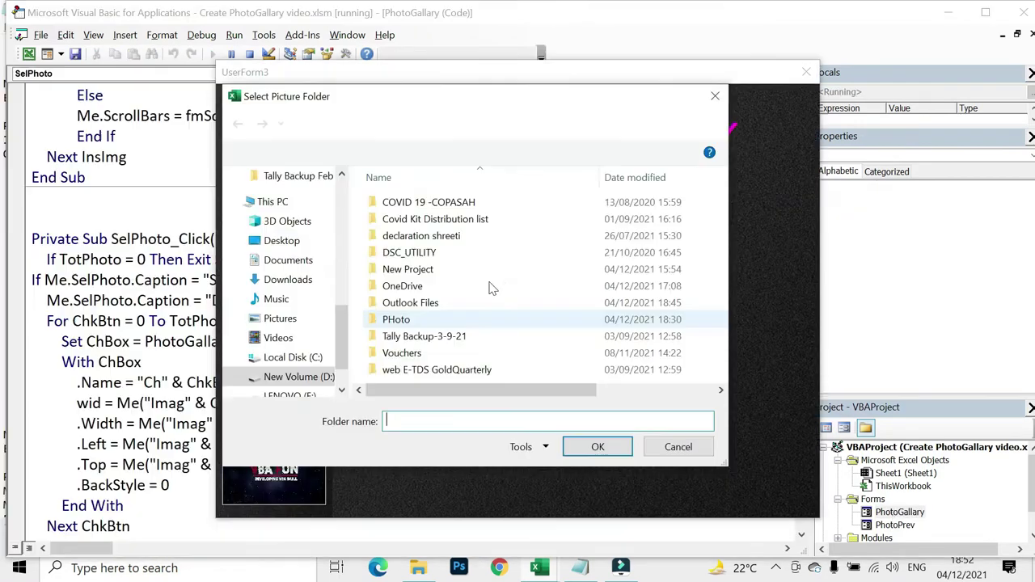
pyautogui.click(398, 320)
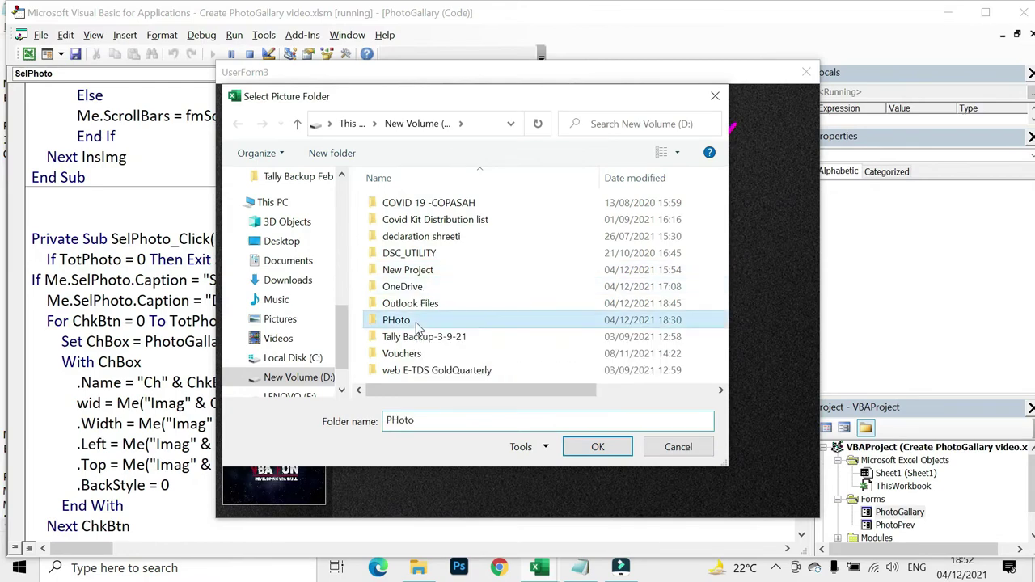
pyautogui.click(588, 447)
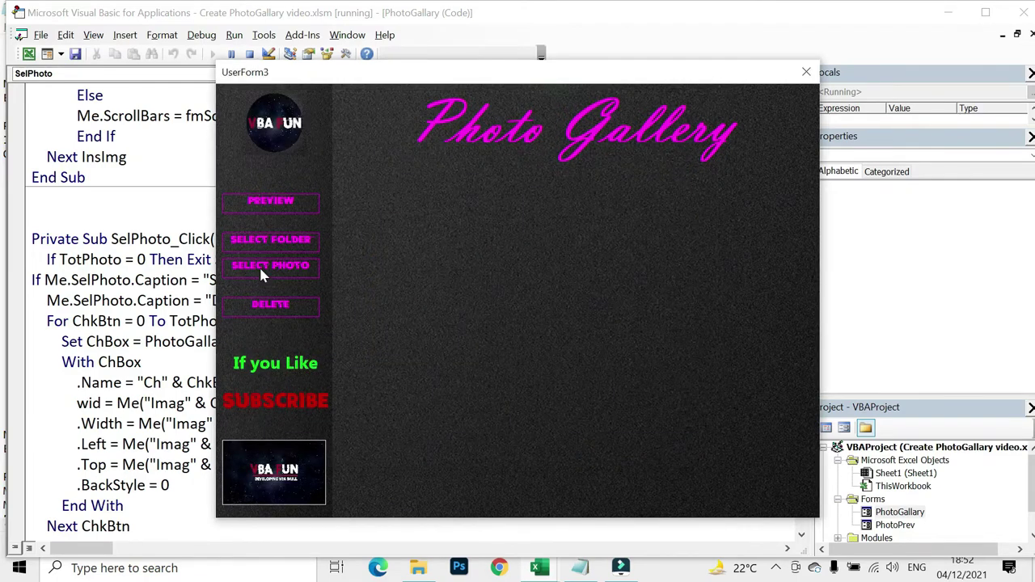
pyautogui.click(261, 271)
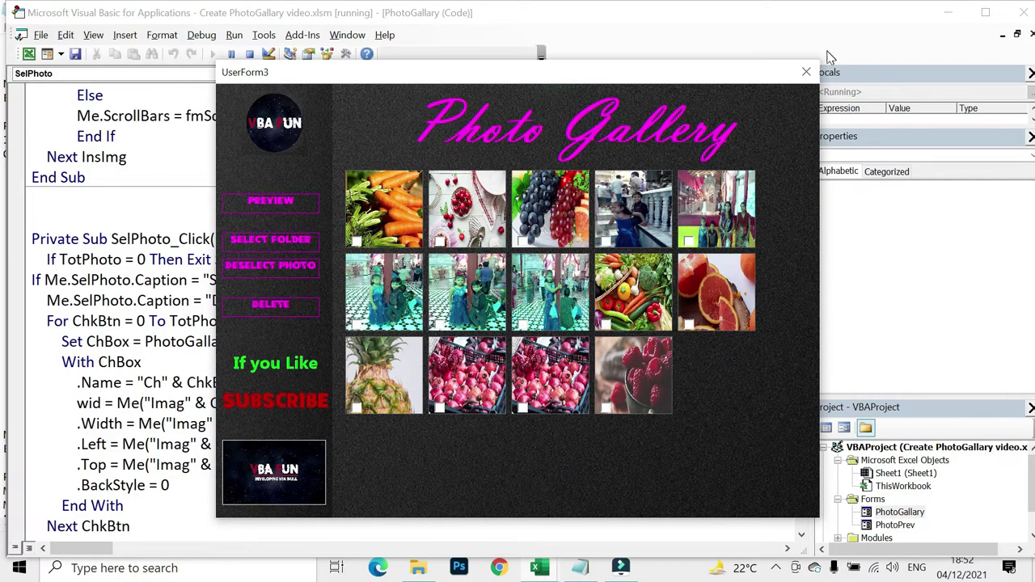
pyautogui.click(806, 72)
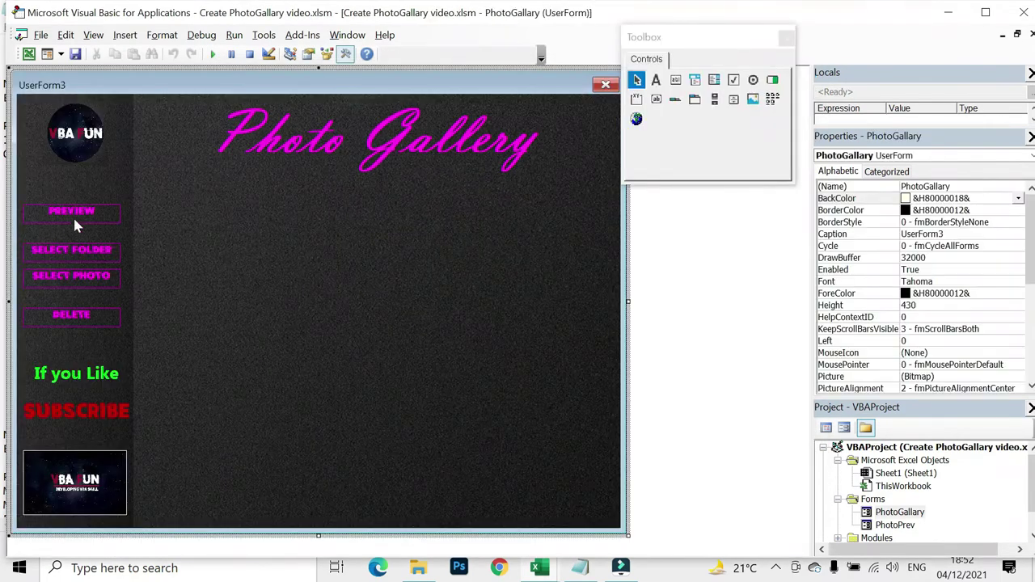
# - Complete the line as If Me.SelPhoto <> "Delsect Photo" Then Exit Sub
pyautogui.doubleClick(89, 210)
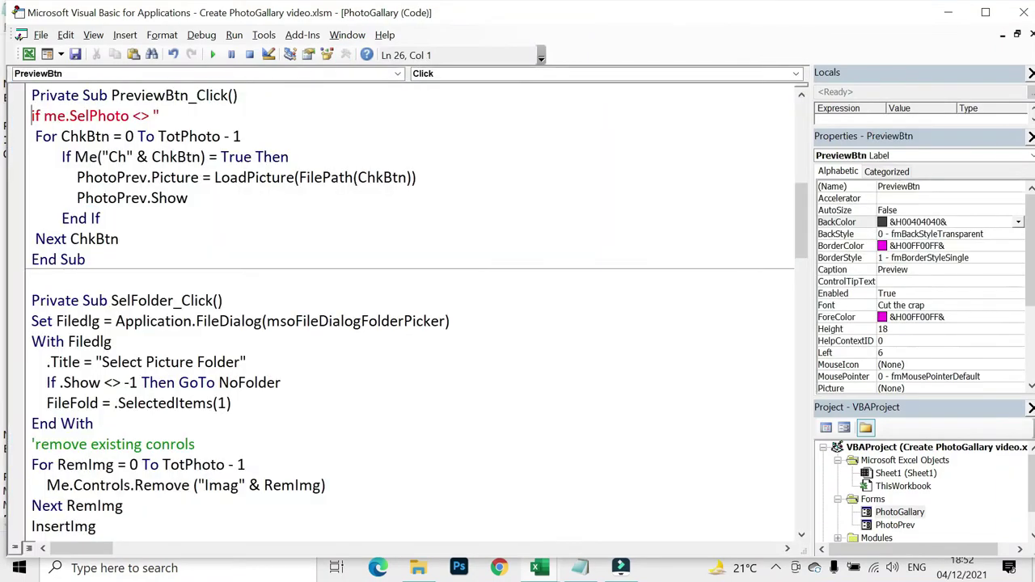
pyautogui.click(159, 116)
pyautogui.write('"')
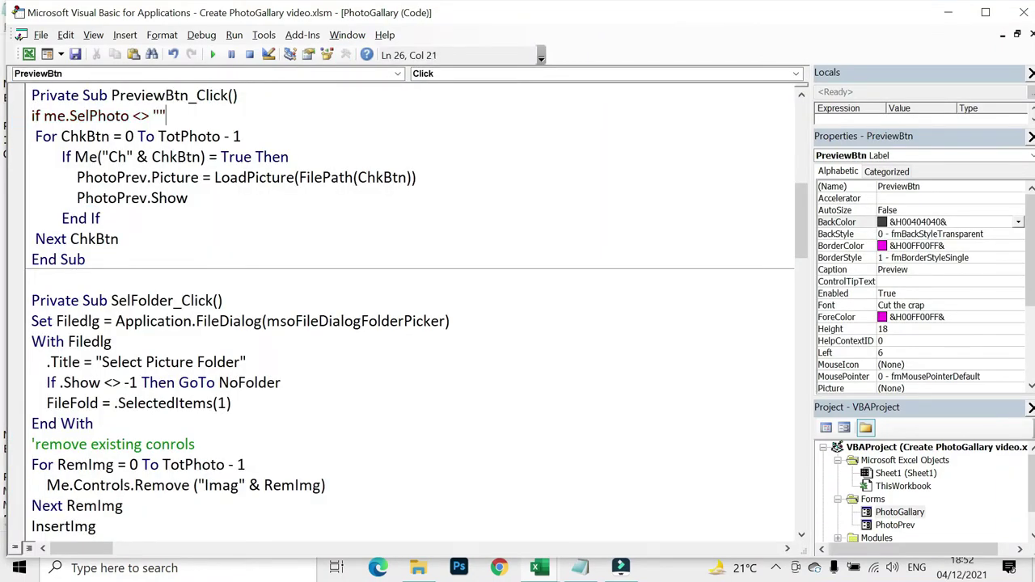
pyautogui.press('BackSpace')
pyautogui.write('Delsect ')
pyautogui.write('PHoto')
pyautogui.press('BackSpace')
pyautogui.press('BackSpace')
pyautogui.press('BackSpace')
pyautogui.press('BackSpace')
pyautogui.write('hoto"')
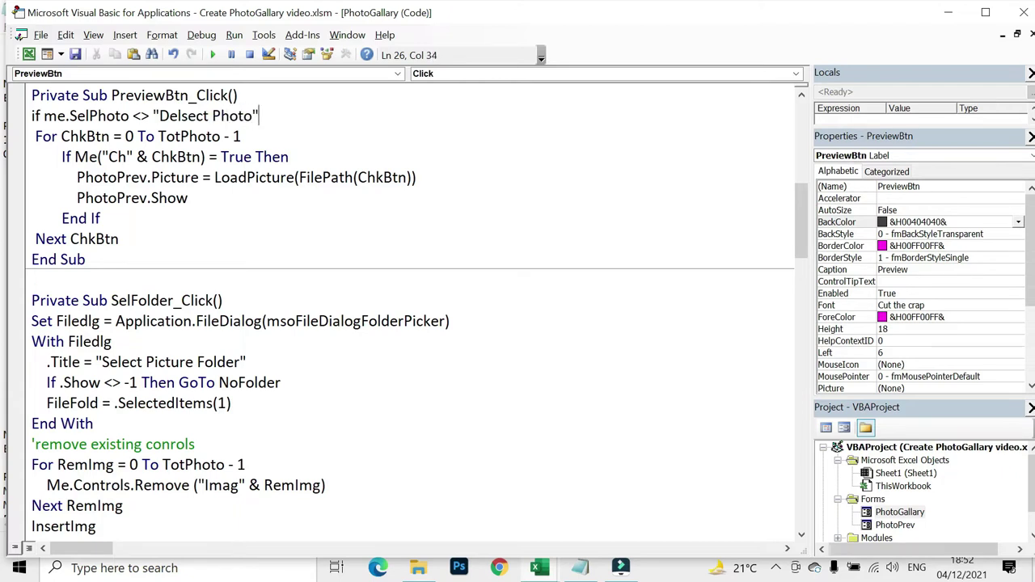
pyautogui.write(' then ex')
pyautogui.write('ti')
pyautogui.press('BackSpace')
pyautogui.press('BackSpace')
pyautogui.write('it sub')
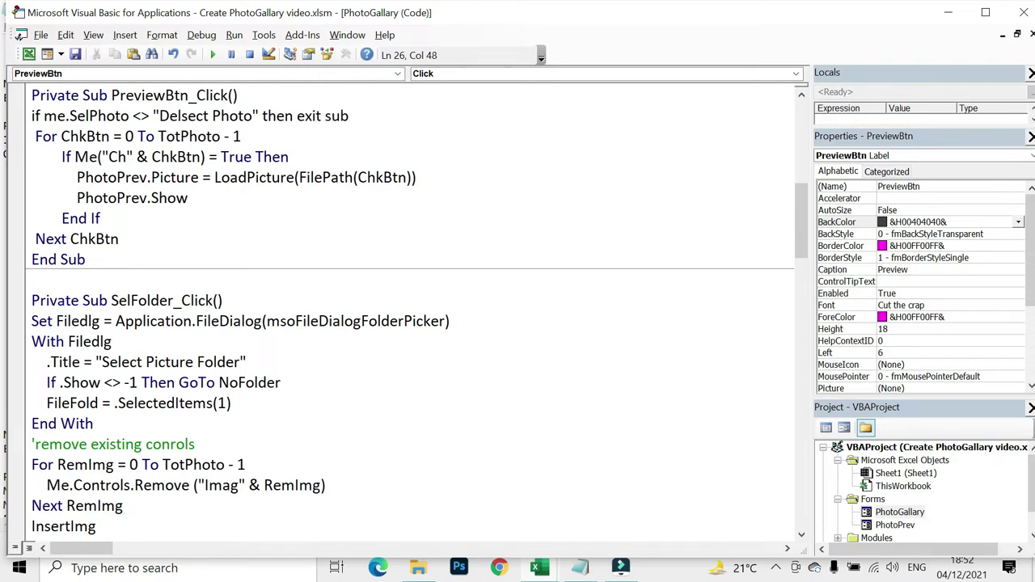
pyautogui.press('Down')
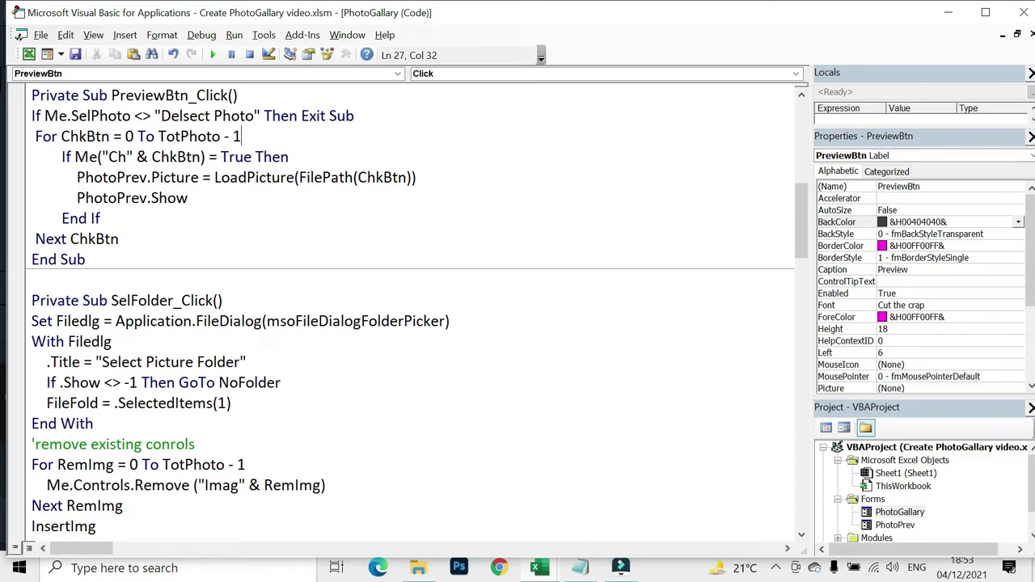
# - Copy the Me("Ch" & ChkBtn) = True expression onto a new line inside the If block
pyautogui.click(289, 157)
pyautogui.press('Return')
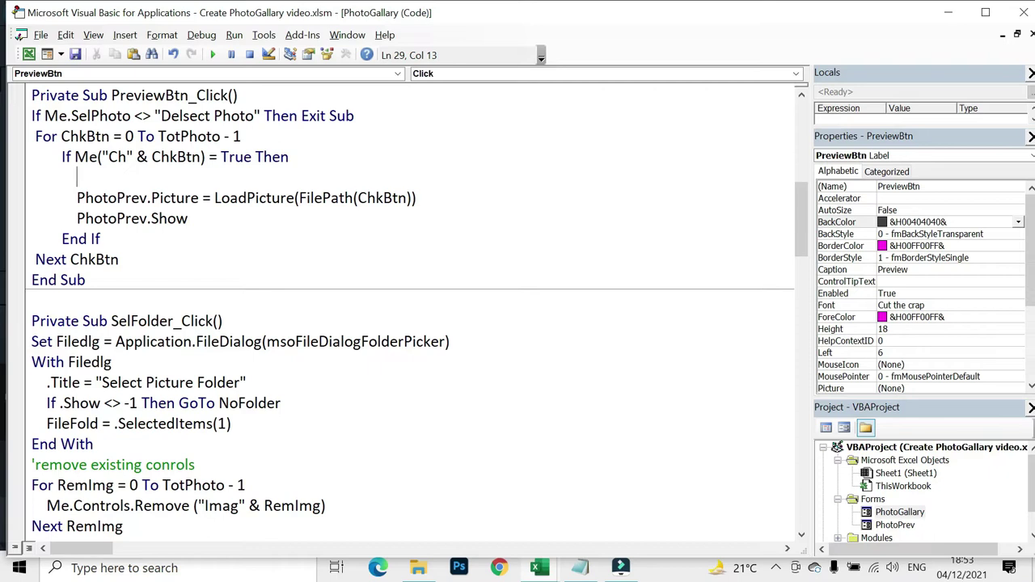
pyautogui.press('Up')
pyautogui.hotkey('shift', 'Right')
pyautogui.hotkey('shift', 'Right')
pyautogui.hotkey('shift', 'Right')
pyautogui.hotkey('shift', 'Right')
pyautogui.hotkey('shift', 'Right')
pyautogui.hotkey('shift', 'Right')
pyautogui.hotkey('shift', 'Right')
pyautogui.hotkey('shift', 'Right')
pyautogui.hotkey('shift', 'Right')
pyautogui.hotkey('ctrl', 'c')
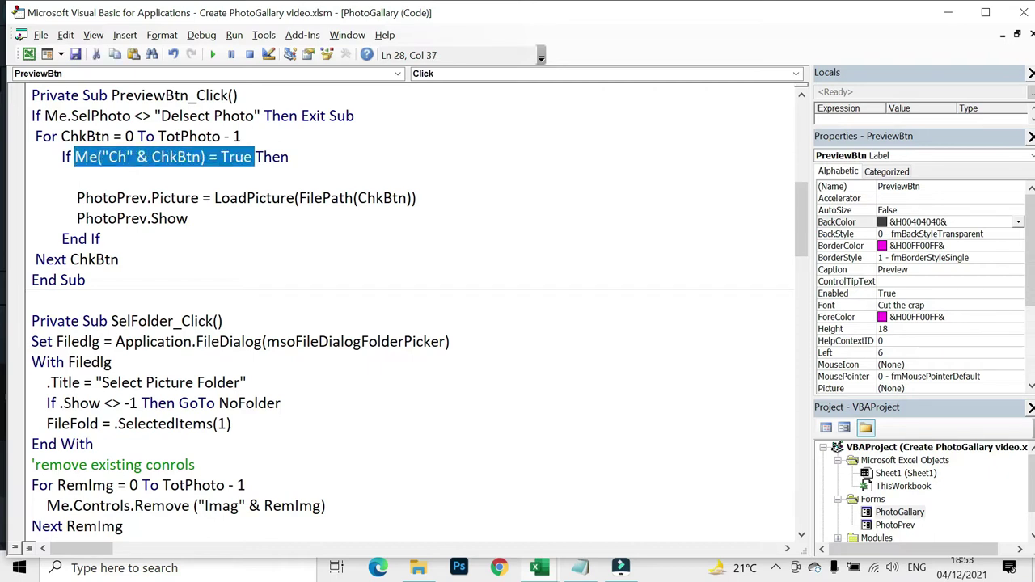
pyautogui.press('Down')
pyautogui.hotkey('ctrl', 'v')
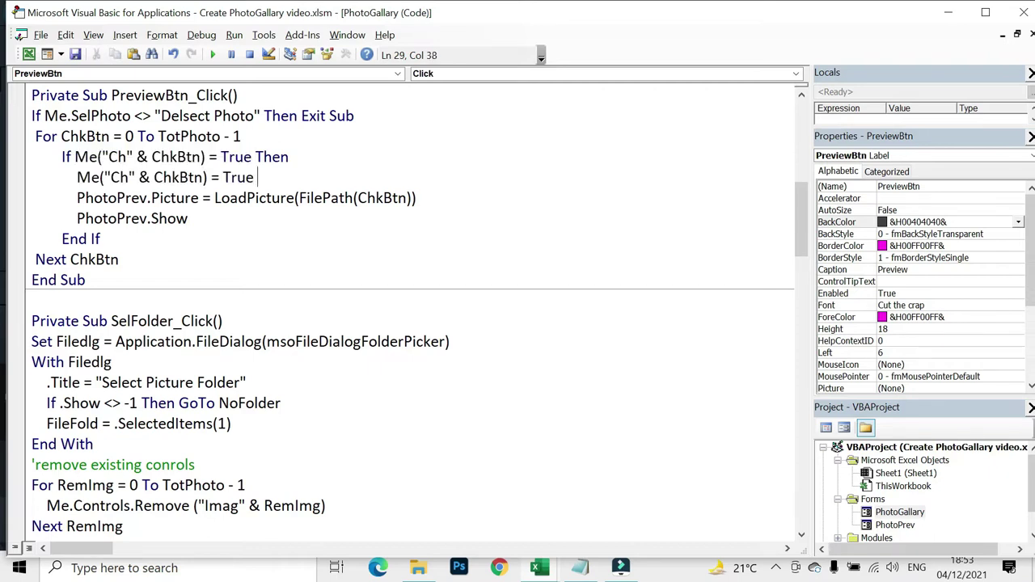
pyautogui.hotkey('shift', 'Left')
pyautogui.hotkey('shift', 'Left')
pyautogui.hotkey('shift', 'Left')
# - Change the pasted line to False, then run the gallery and pick the OneDrive folder
pyautogui.write('False')
pyautogui.click(212, 55)
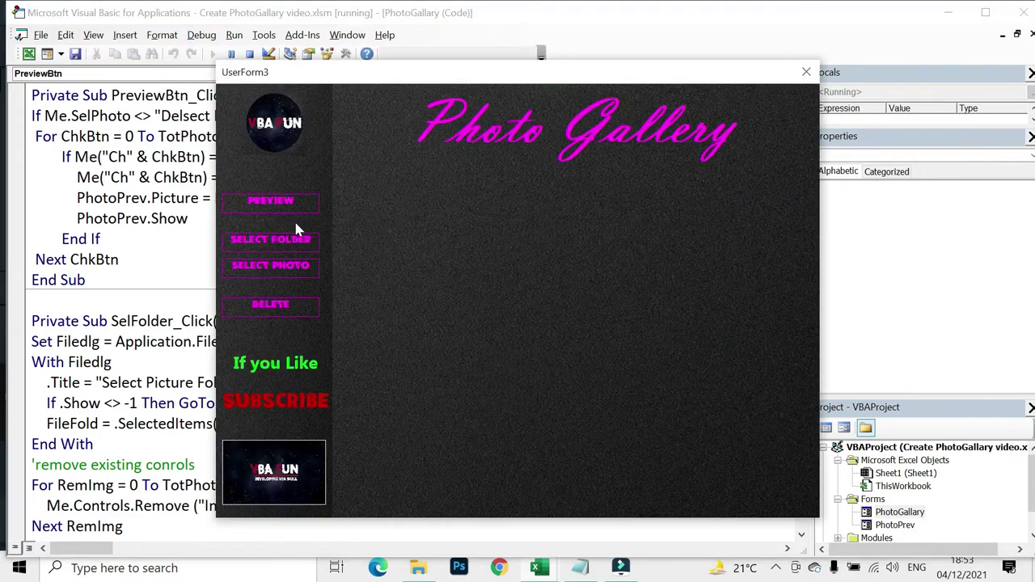
pyautogui.click(303, 243)
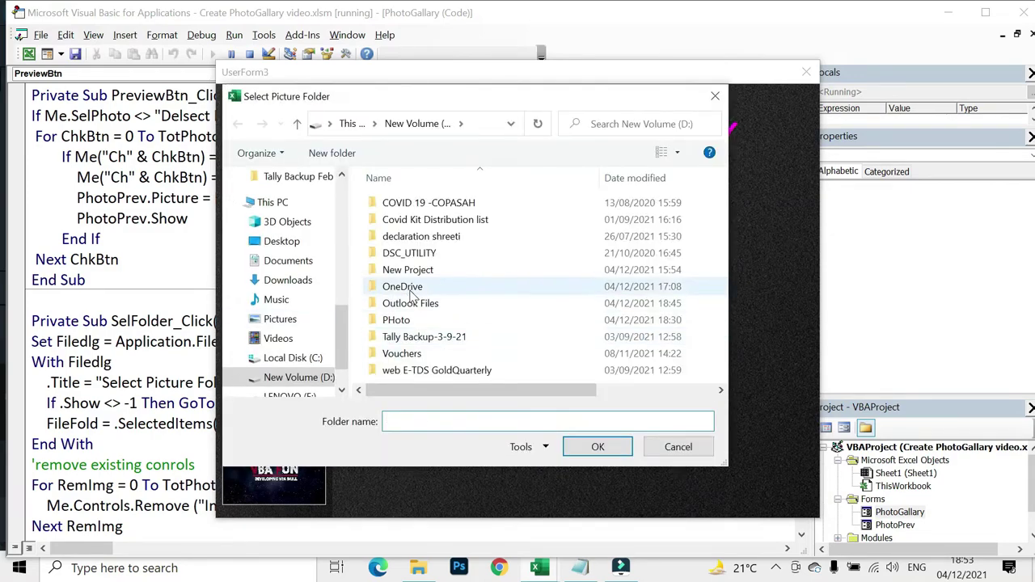
pyautogui.click(410, 291)
pyautogui.click(608, 446)
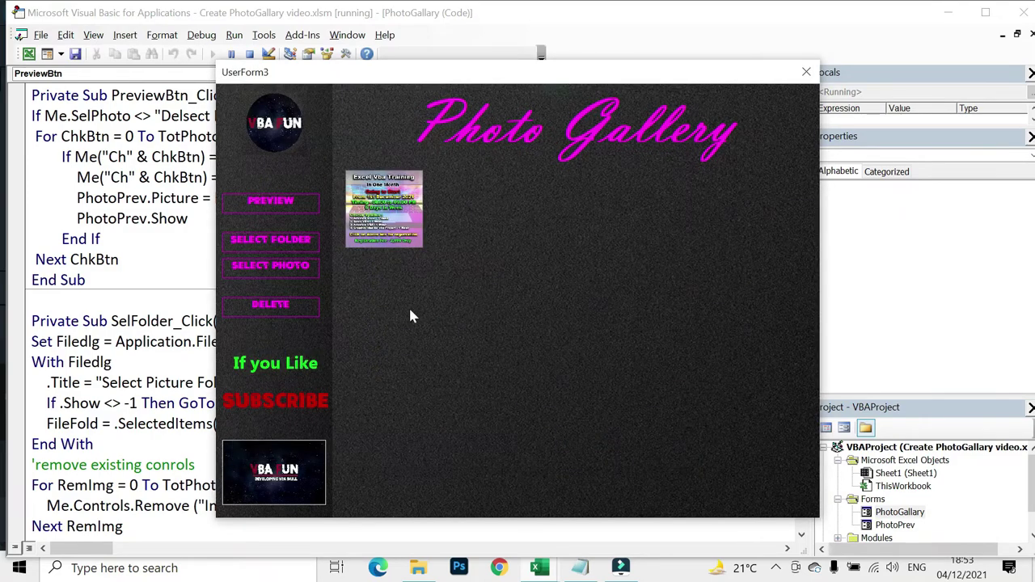
# - Load the 14 PHoto thumbnails, show checkboxes, and preview to hit the If-line breakpoint
pyautogui.click(305, 243)
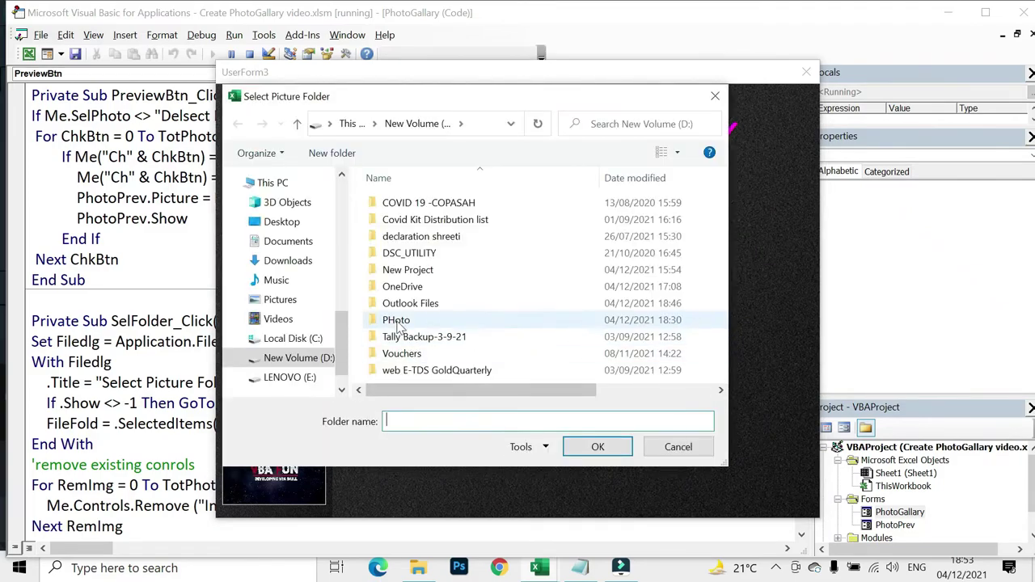
pyautogui.click(397, 320)
pyautogui.click(598, 446)
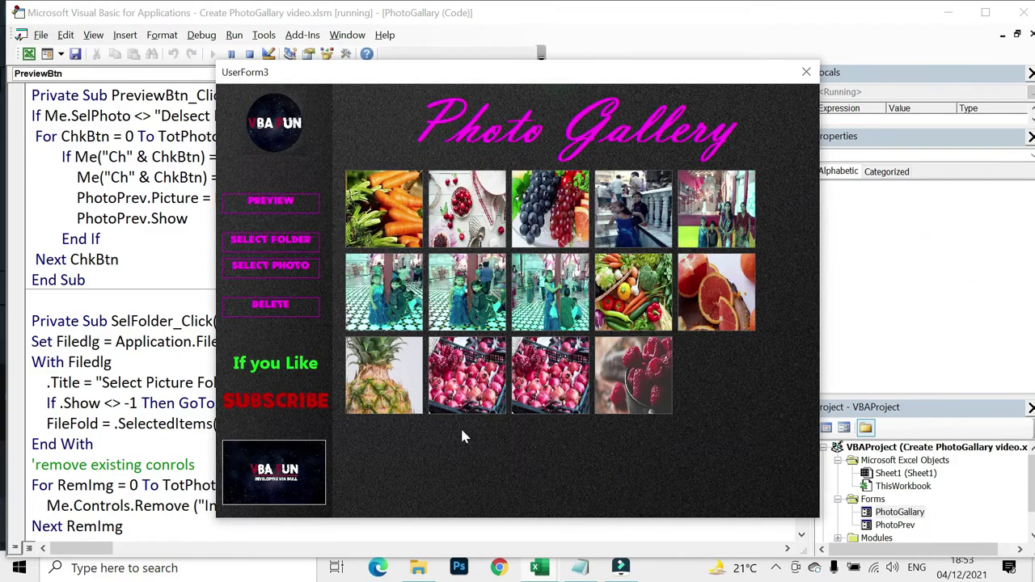
pyautogui.click(279, 260)
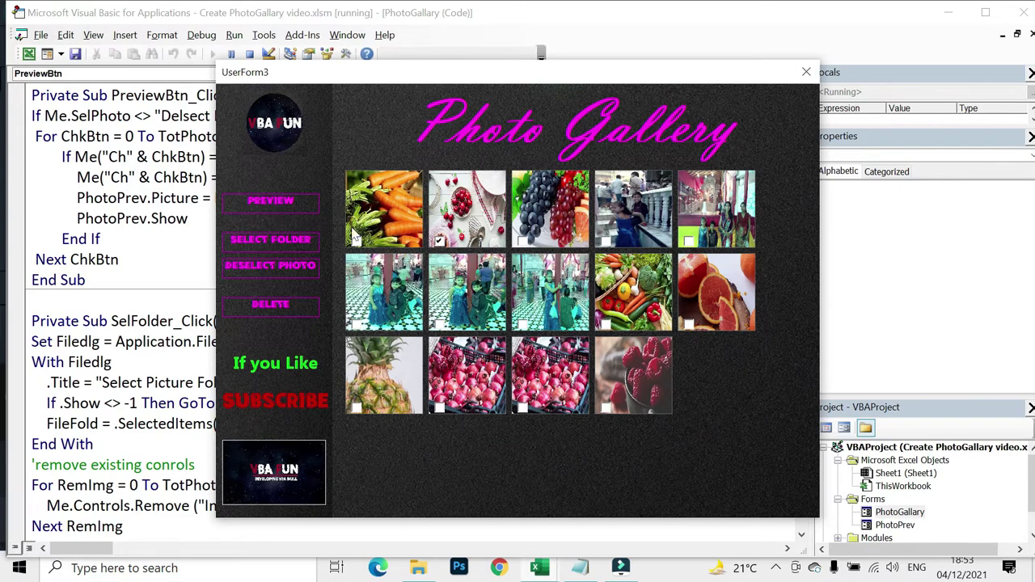
pyautogui.click(271, 202)
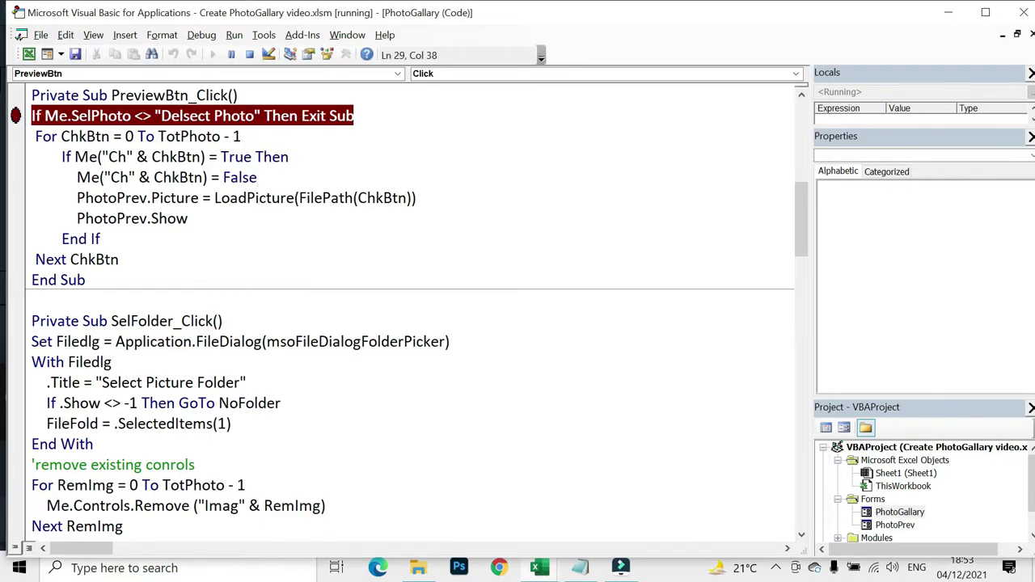
# - Resume past the breakpoint, retest Preview, and insert an 'e' into the Delsect string
pyautogui.press('F5')
pyautogui.click(272, 202)
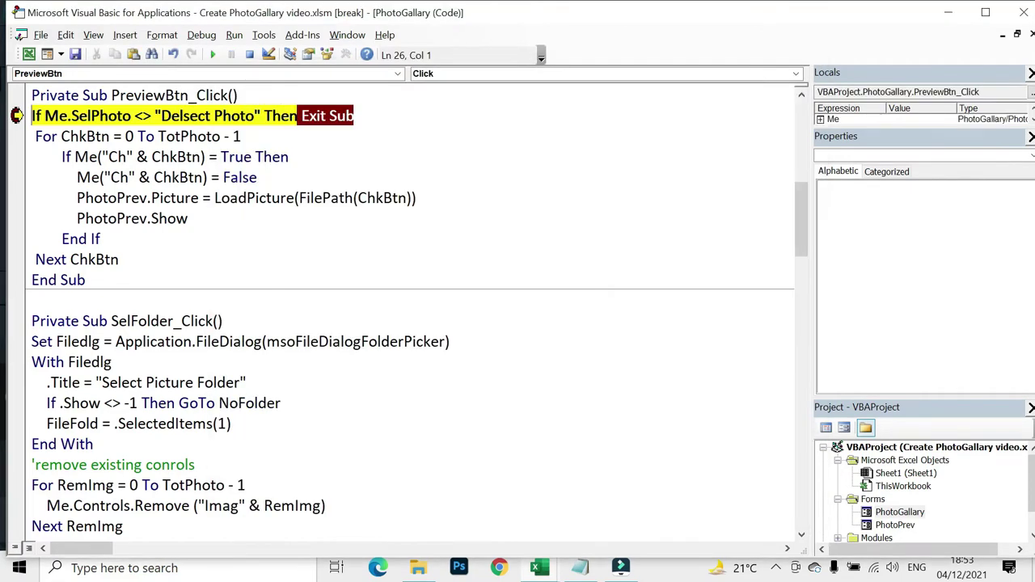
pyautogui.press('F5')
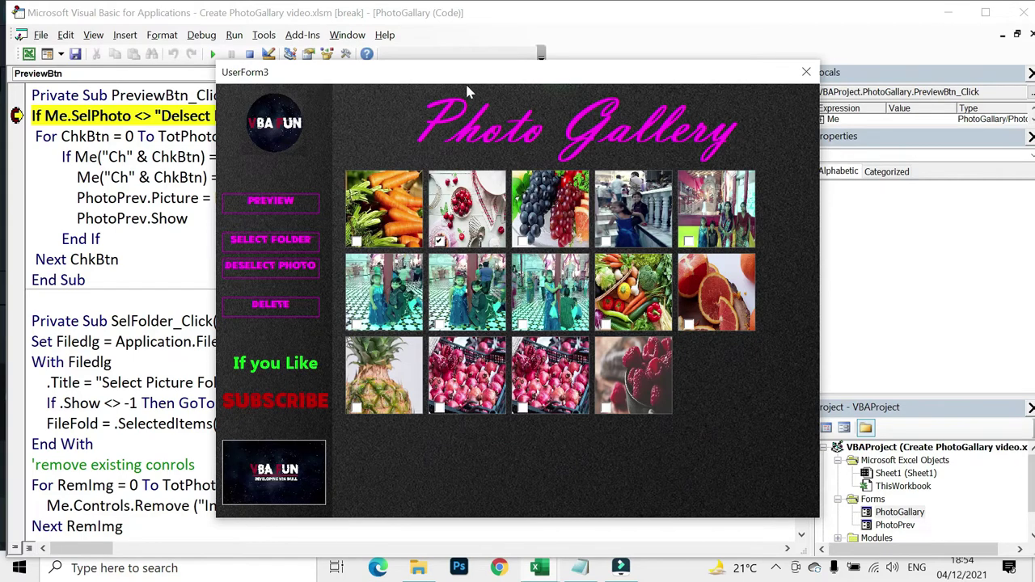
pyautogui.moveTo(394, 72); pyautogui.dragTo(533, 64)
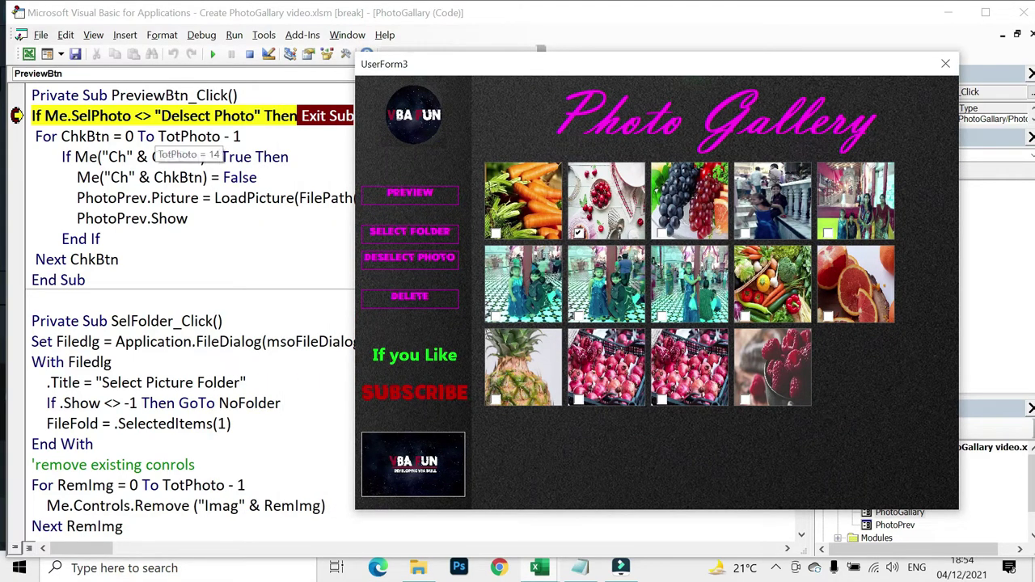
pyautogui.click(183, 116)
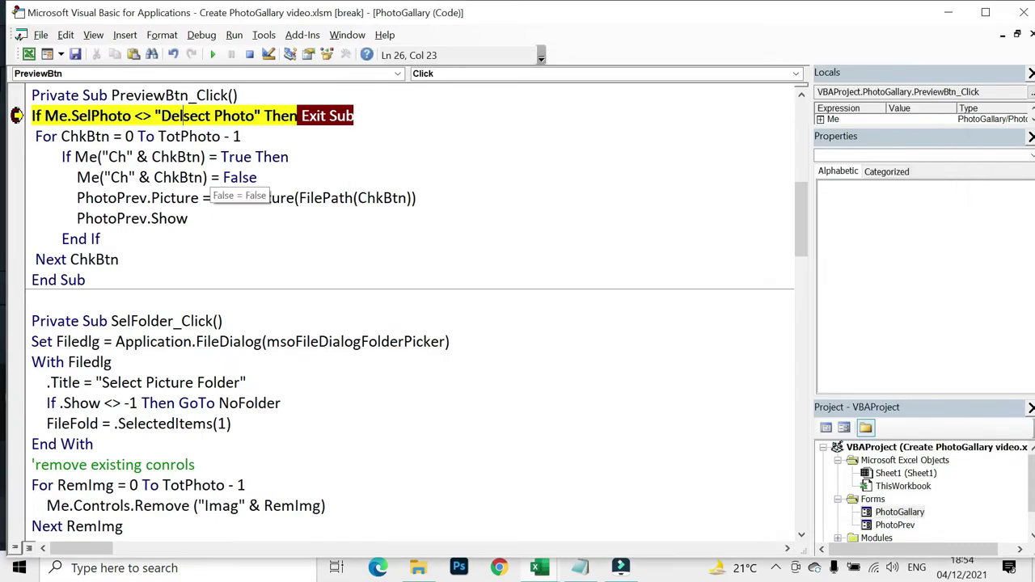
pyautogui.write('e')
pyautogui.press('F5')
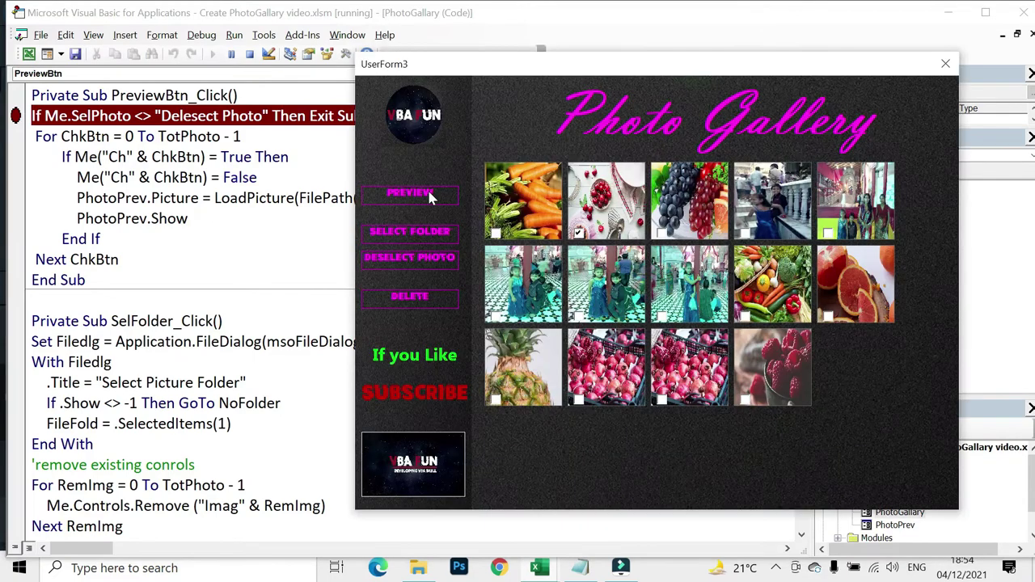
# - Retest Preview, check SelPhoto's value, correct the string to "DeSelect Photo", and reset
pyautogui.click(429, 194)
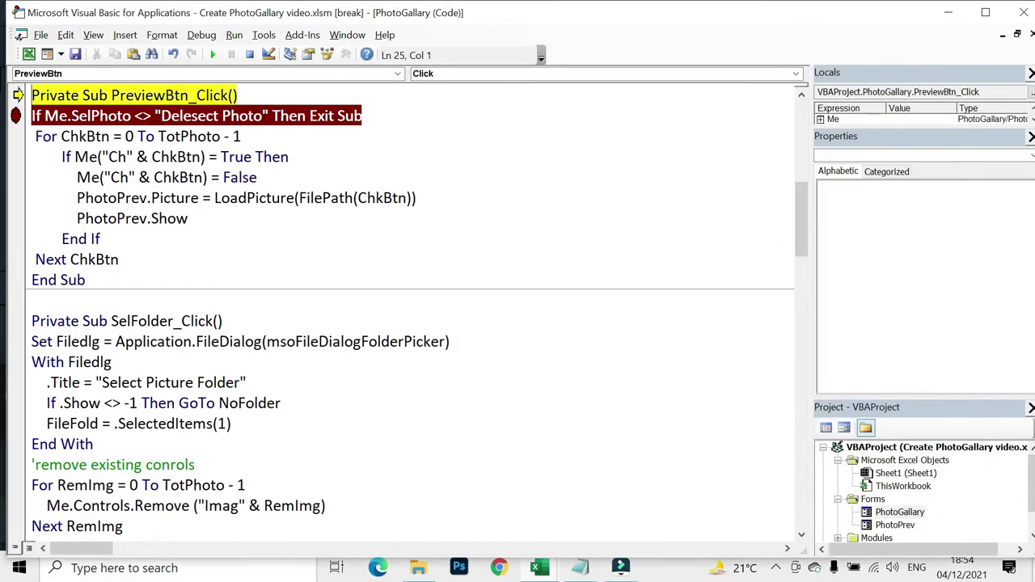
pyautogui.press('F8')
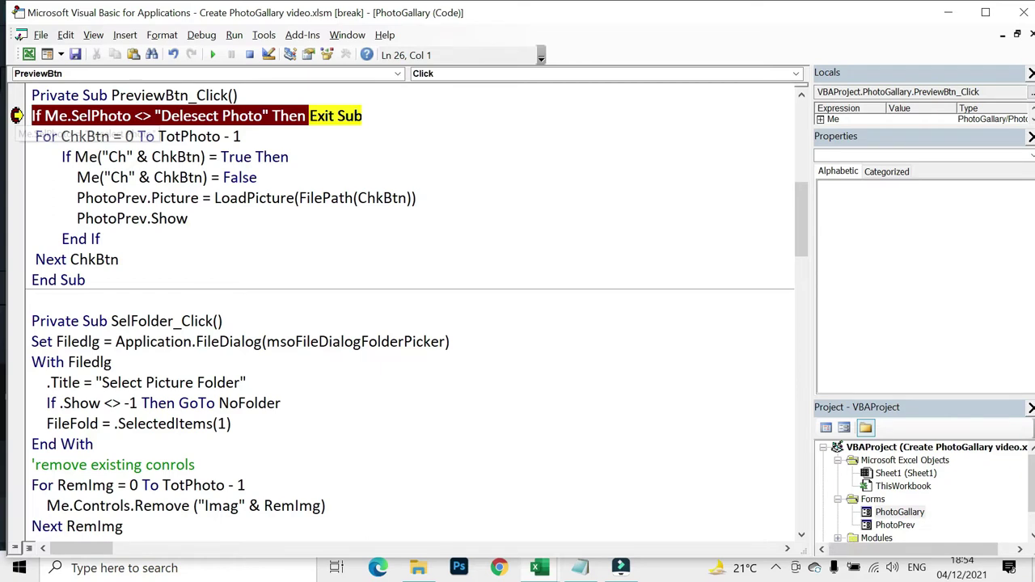
pyautogui.moveTo(32, 116)
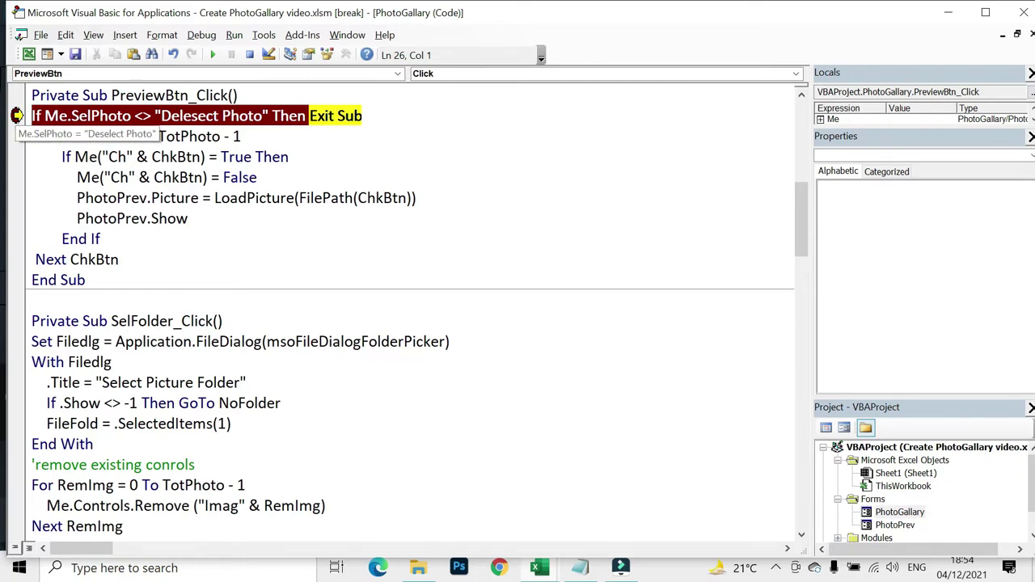
pyautogui.click(183, 116)
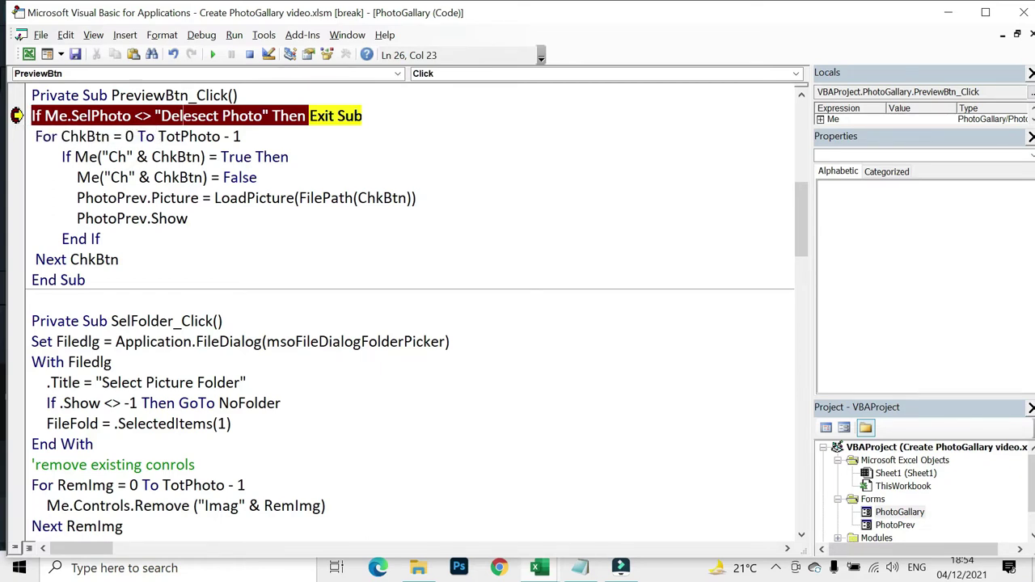
pyautogui.press('BackSpace')
pyautogui.write('S')
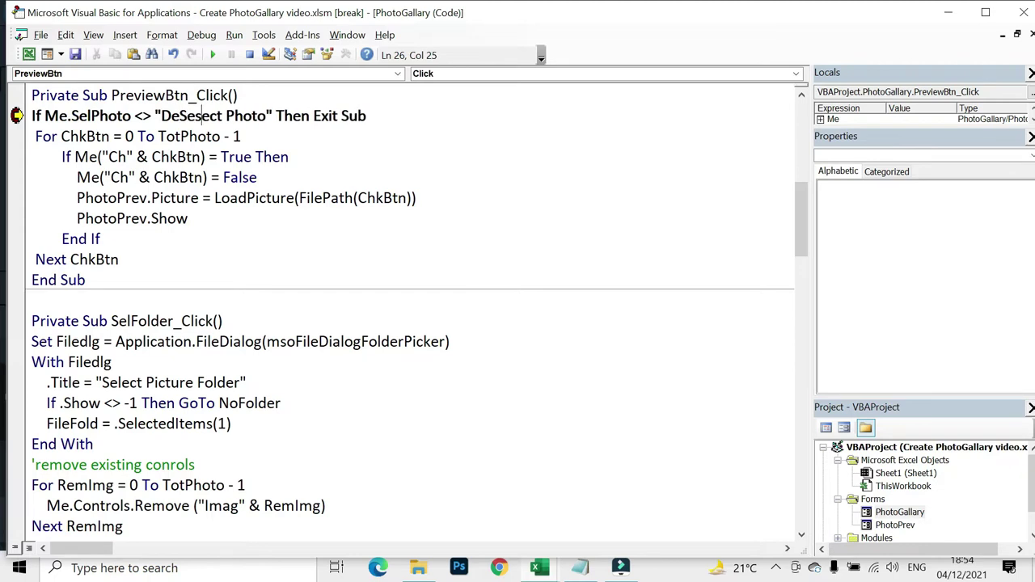
pyautogui.hotkey('shift', 'Left')
pyautogui.write('l')
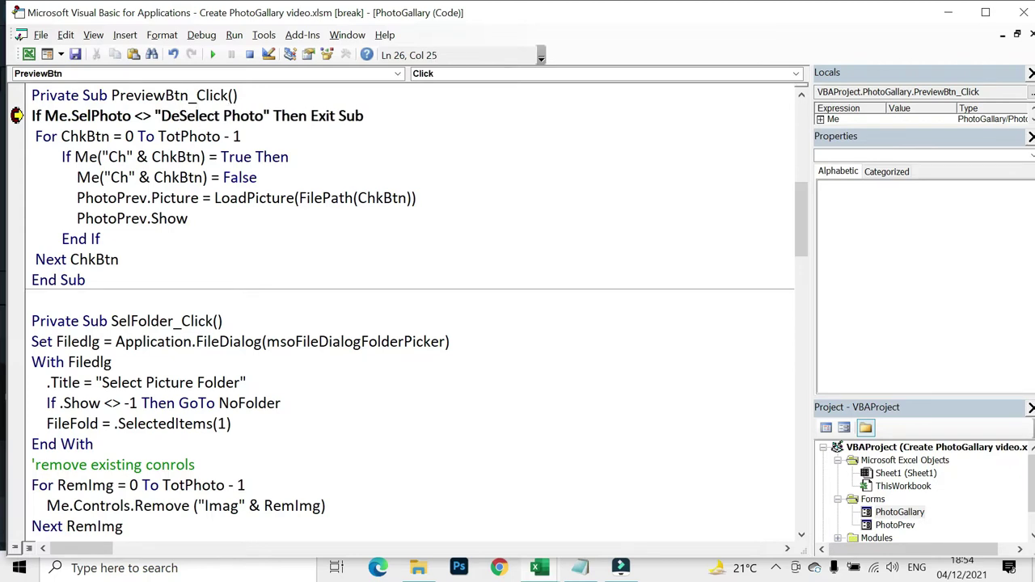
pyautogui.press('F5')
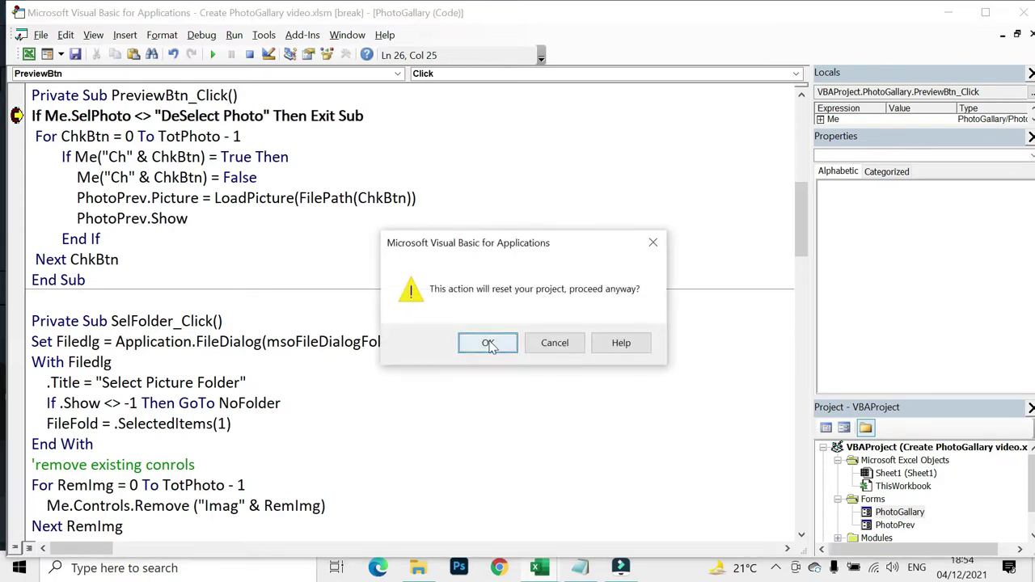
# - Confirm the reset, rerun the gallery on the PHoto folder, and show photo checkboxes
pyautogui.click(489, 343)
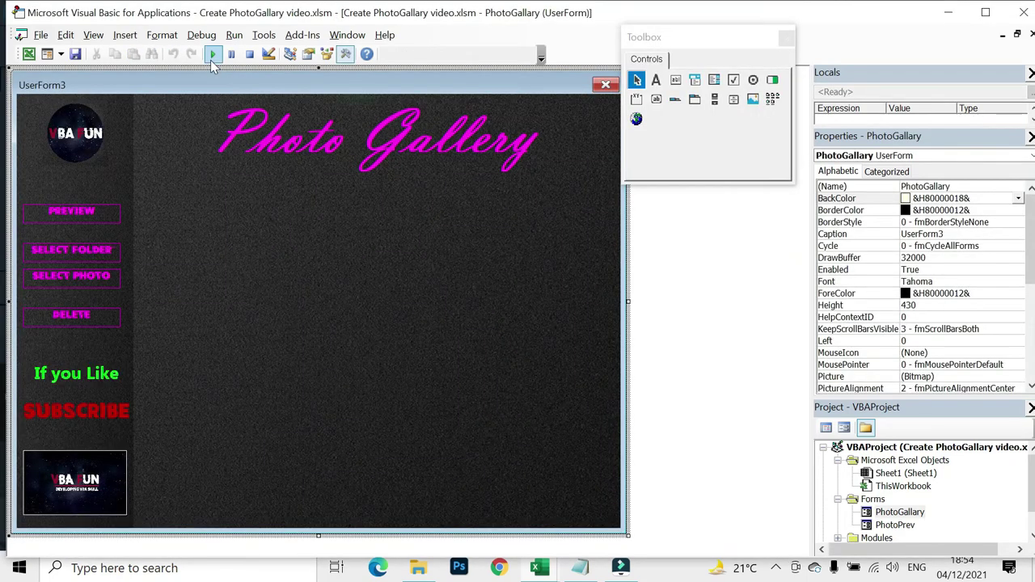
pyautogui.click(210, 59)
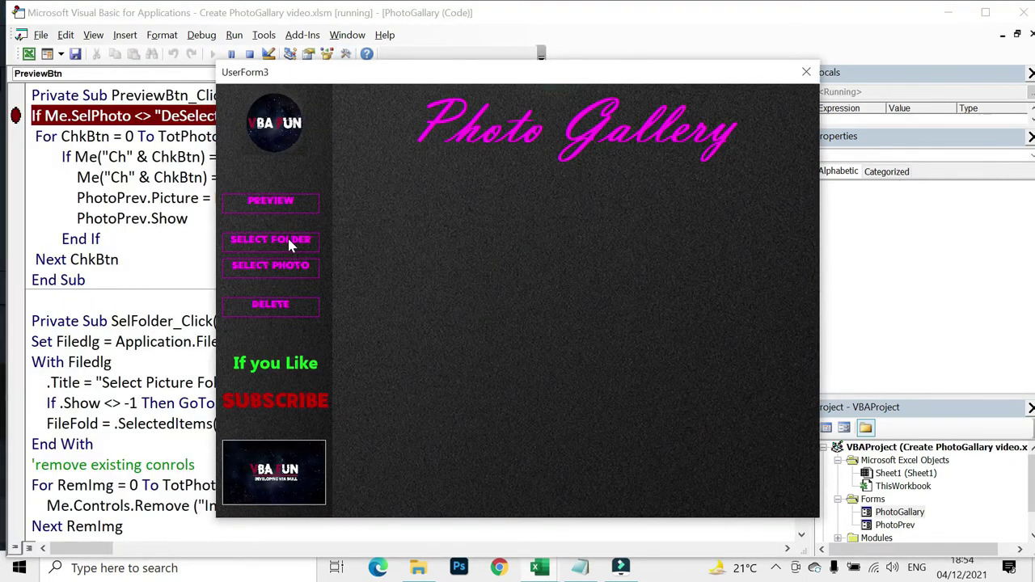
pyautogui.click(289, 242)
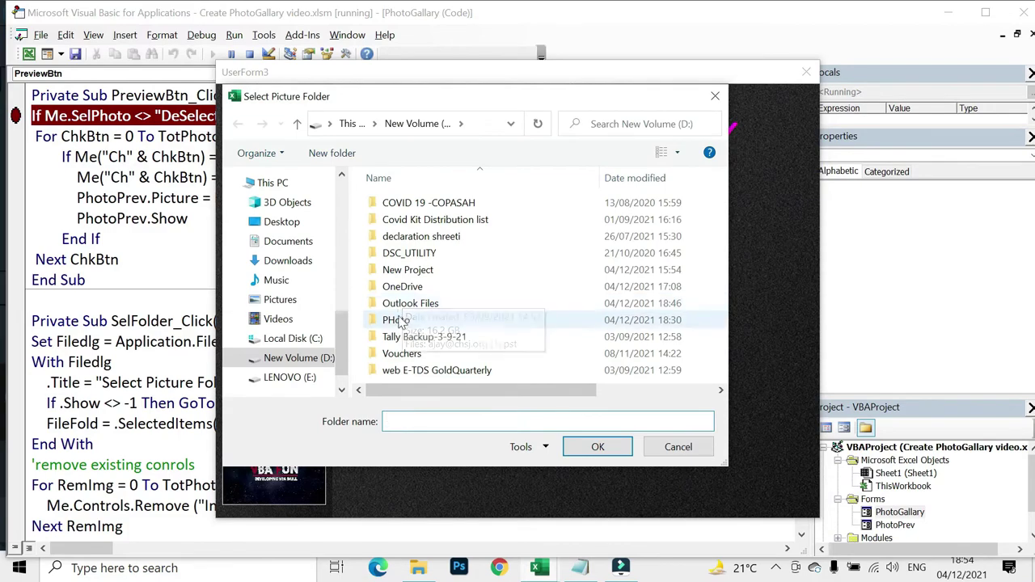
pyautogui.click(402, 320)
pyautogui.click(596, 449)
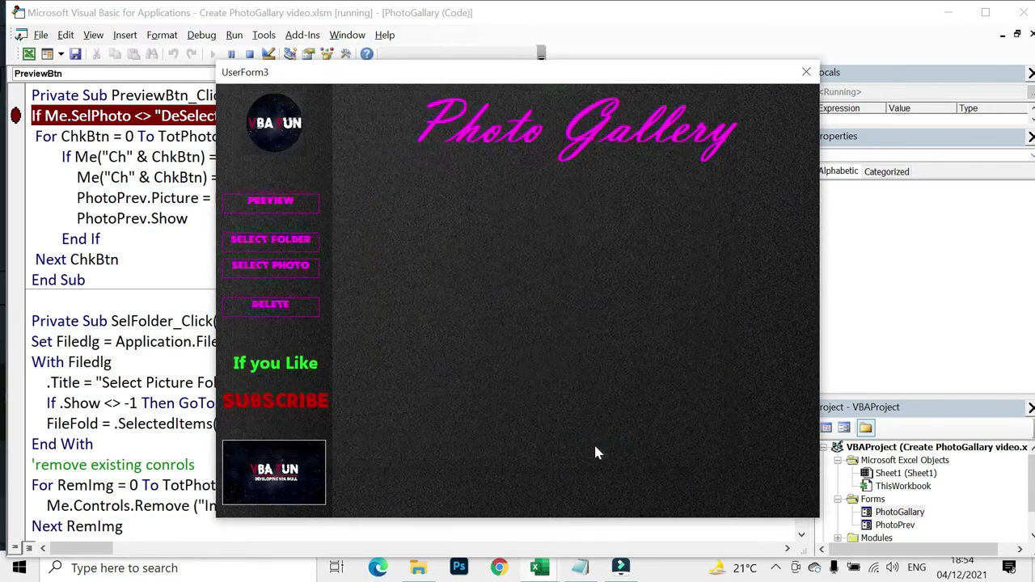
pyautogui.moveTo(459, 72)
pyautogui.mouseDown()
pyautogui.moveTo(678, 45)
pyautogui.moveTo(575, 63)
pyautogui.mouseUp()
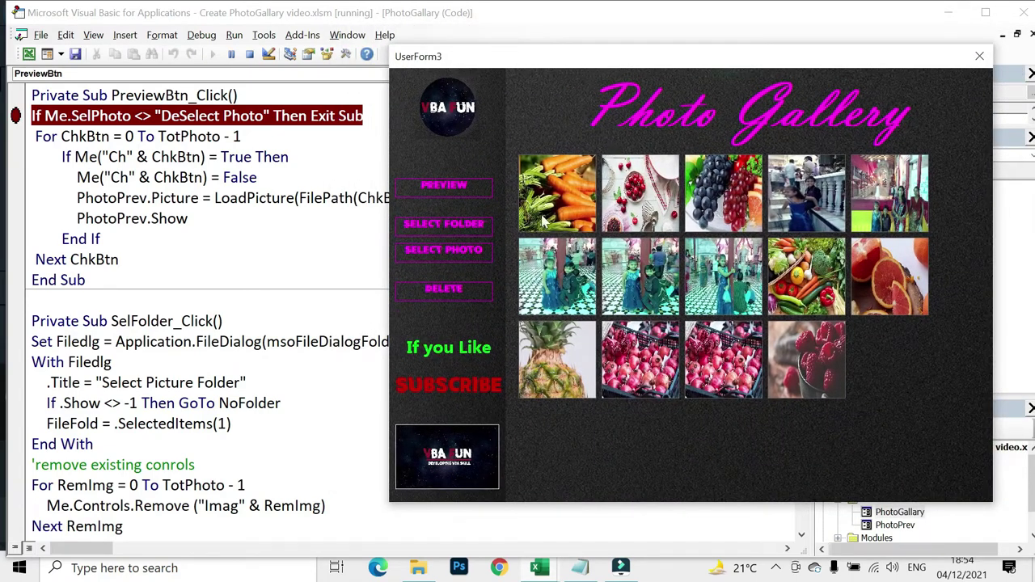
pyautogui.click(475, 249)
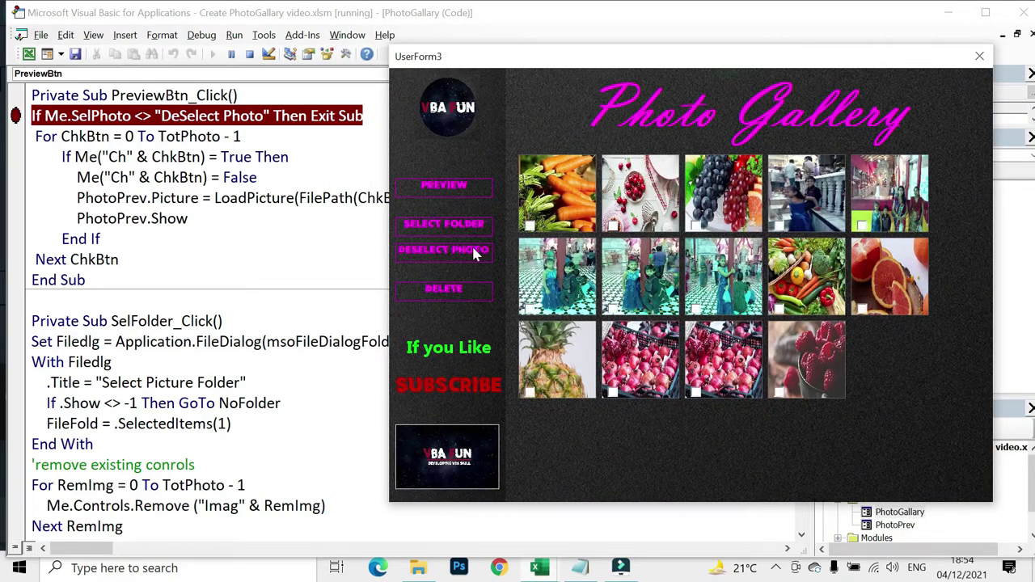
# - Preview, check SelPhoto's value, change "DeSelect" to "Deselect", then reset the project
pyautogui.click(473, 188)
pyautogui.press('F8')
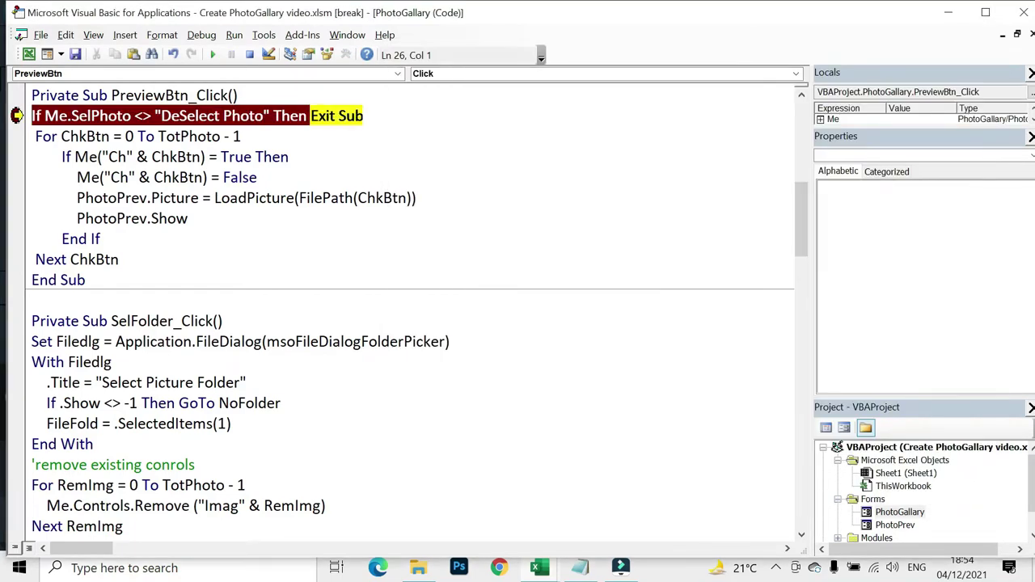
pyautogui.moveTo(77, 115)
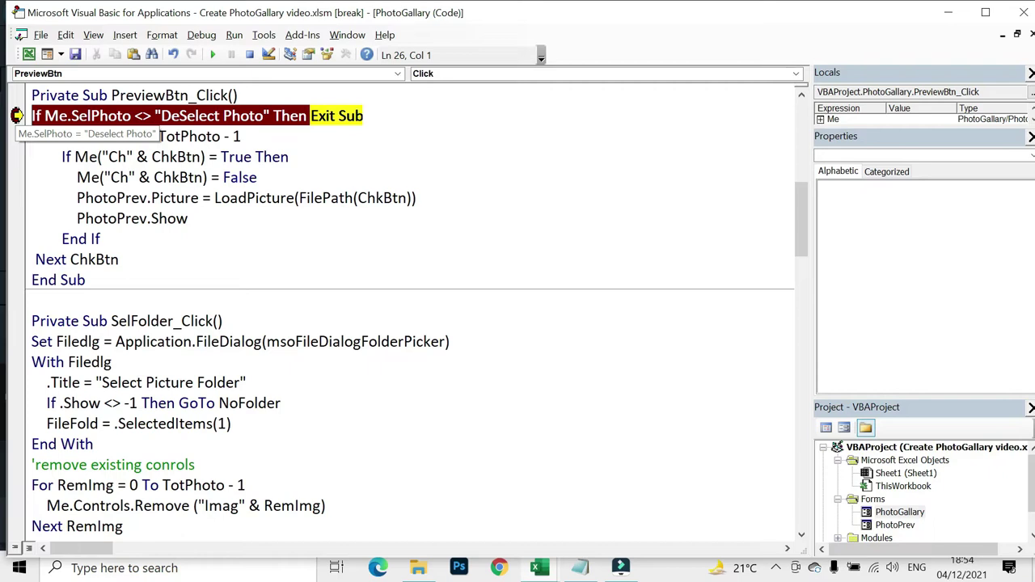
pyautogui.click(182, 115)
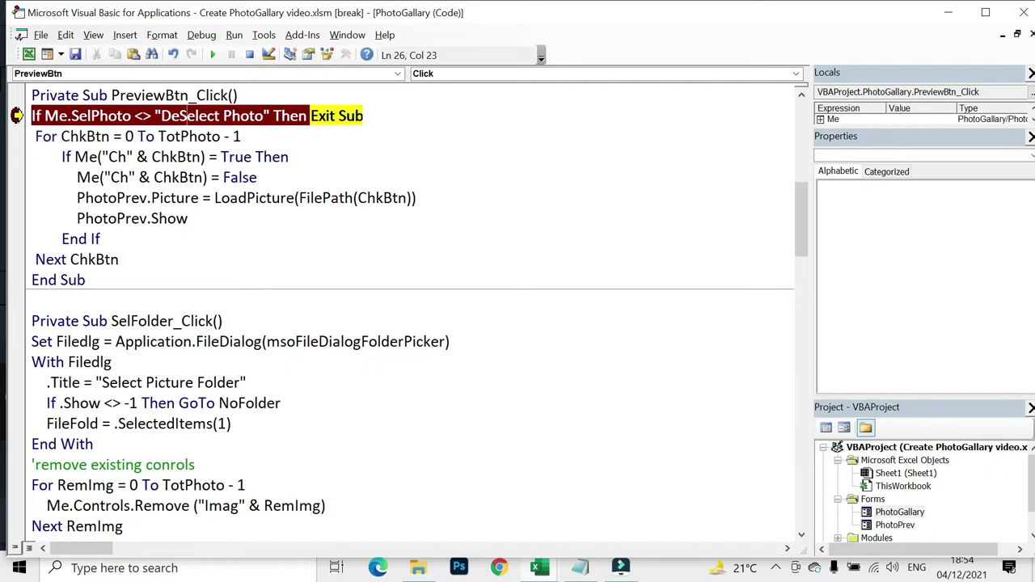
pyautogui.press('BackSpace')
pyautogui.write('s')
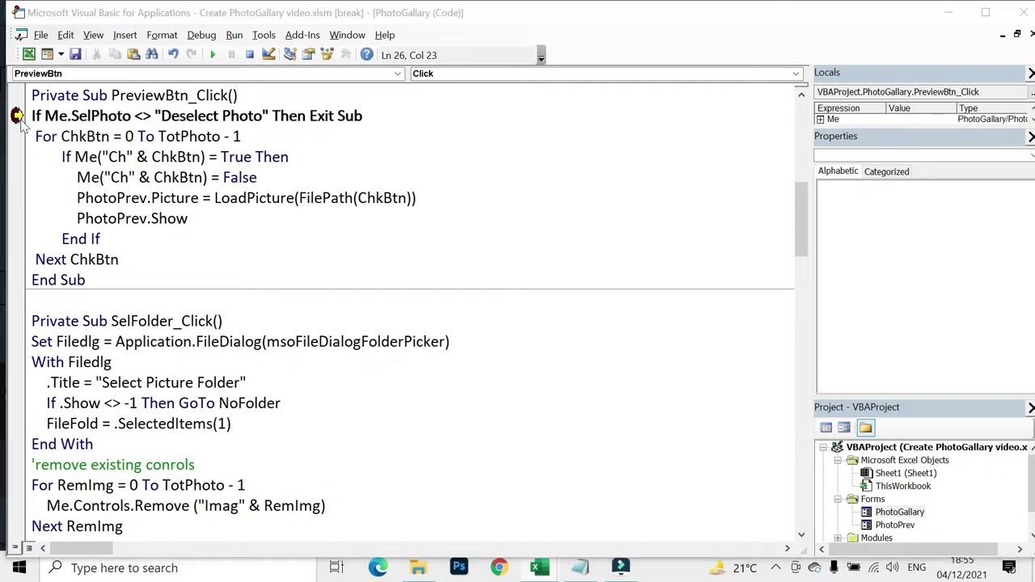
pyautogui.click(17, 116)
pyautogui.click(486, 342)
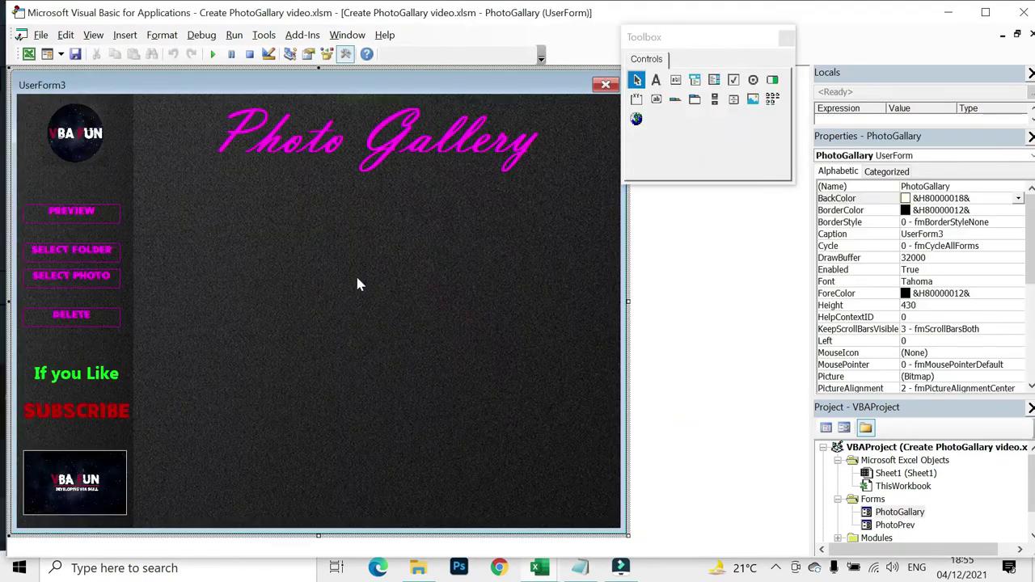
# - Run the gallery, load the thumbnails, tick the carrot photo, and preview it
pyautogui.click(212, 53)
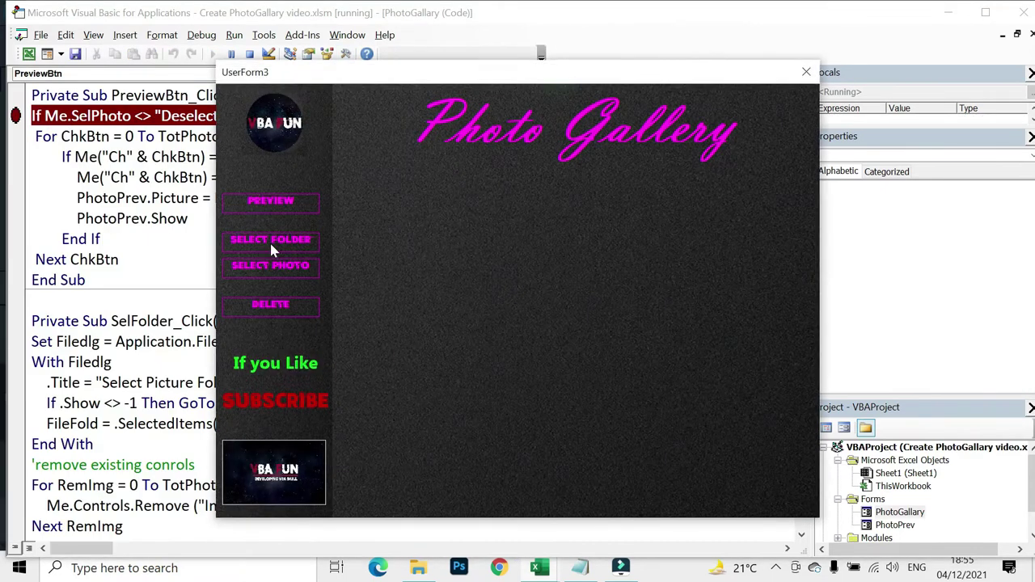
pyautogui.click(271, 242)
pyautogui.press('Escape')
pyautogui.click(315, 270)
pyautogui.click(356, 241)
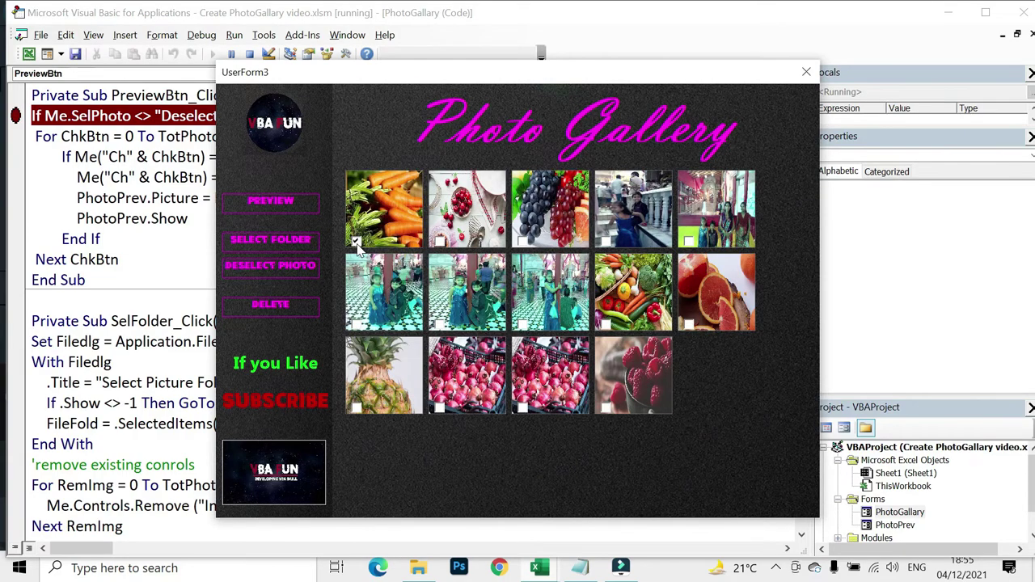
pyautogui.click(274, 202)
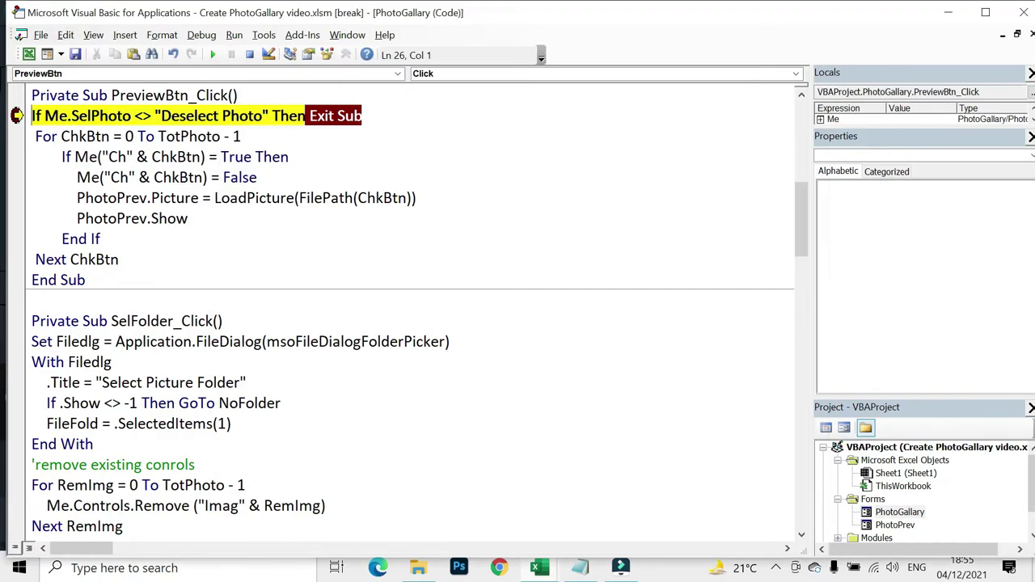
# - Step through to show the carrot preview, close both forms, and add a line after Next ChkBtn
pyautogui.press('F8')
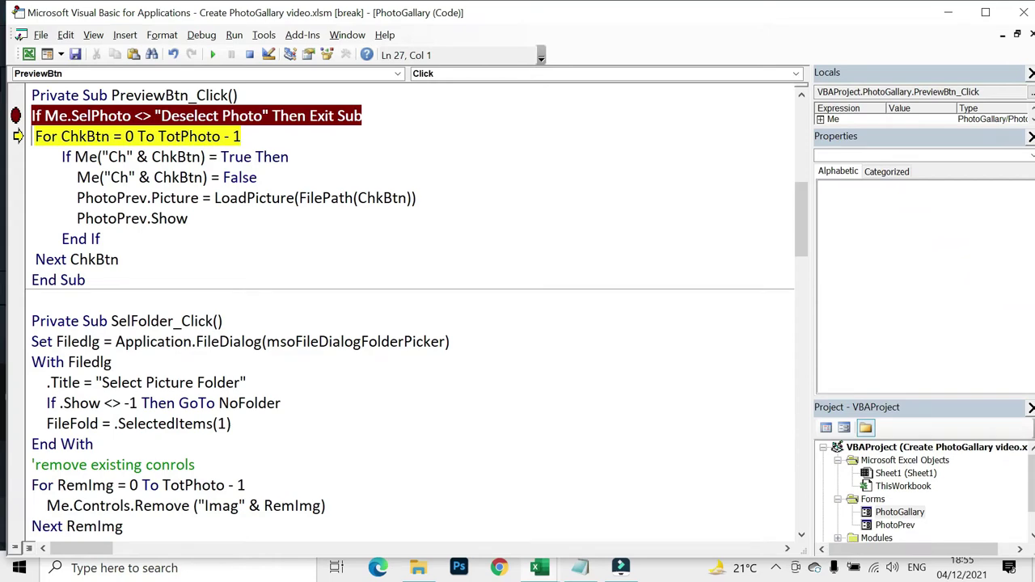
pyautogui.press('F5')
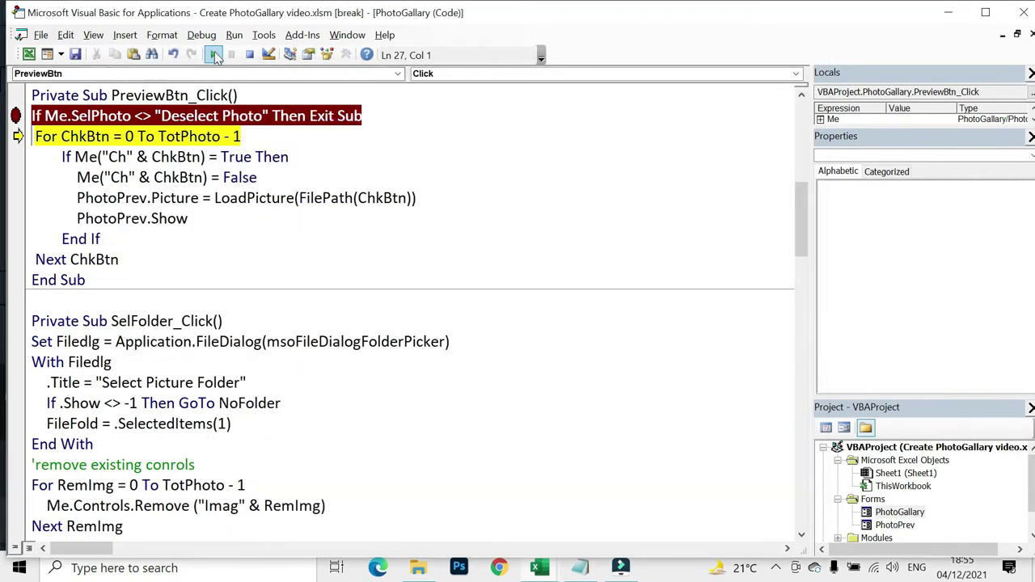
pyautogui.click(214, 54)
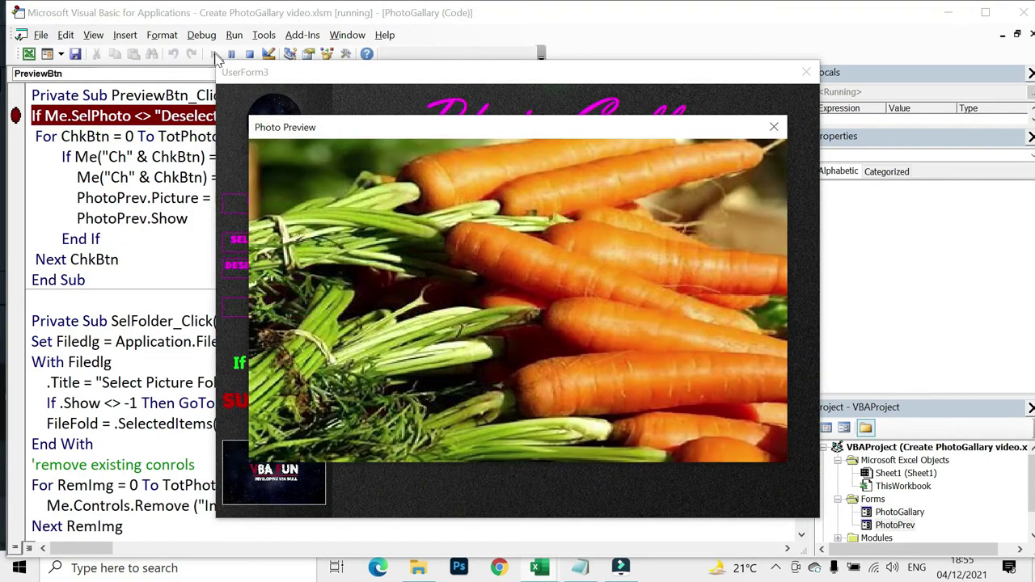
pyautogui.click(774, 130)
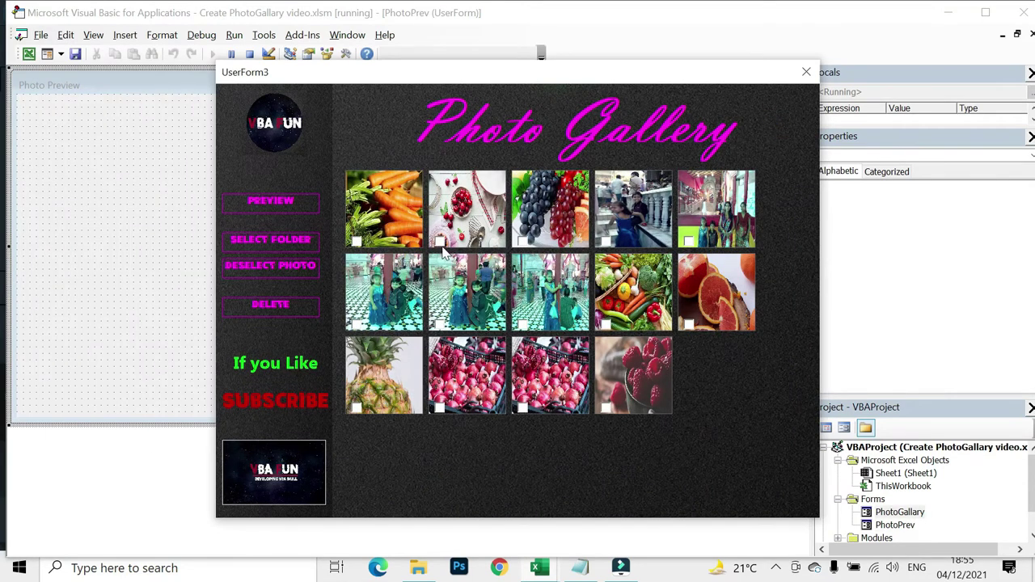
pyautogui.click(807, 75)
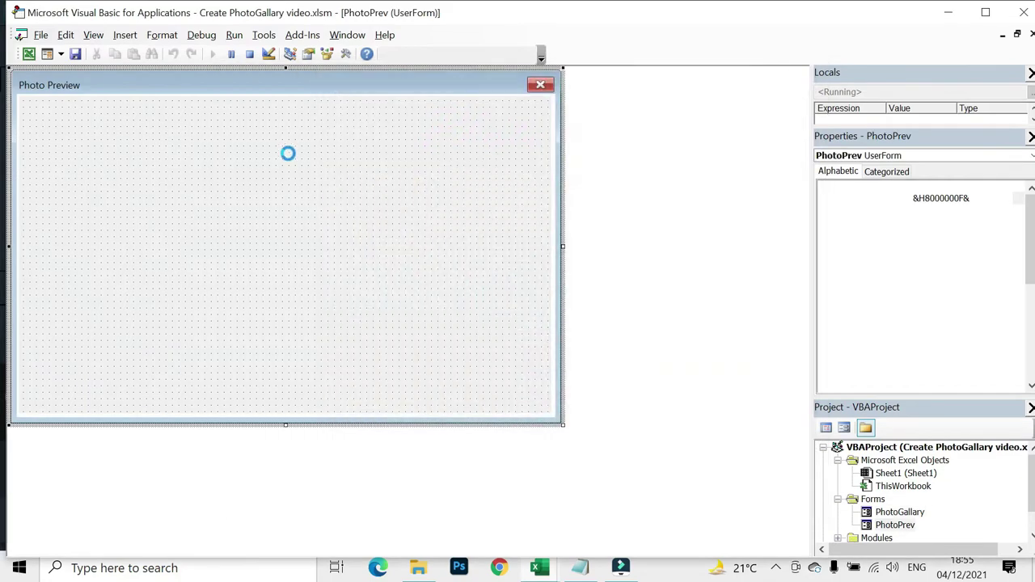
pyautogui.doubleClick(81, 213)
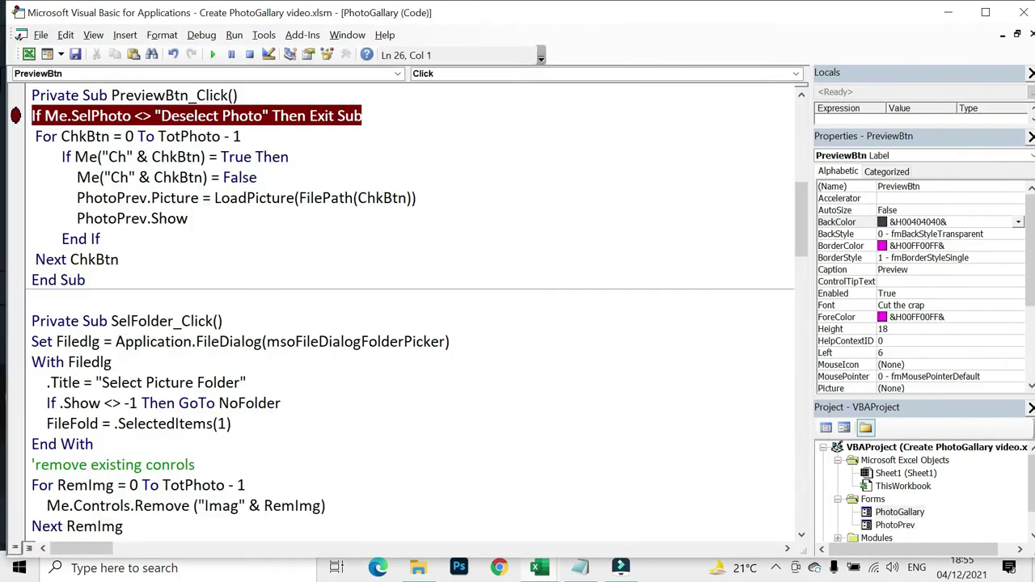
pyautogui.click(120, 259)
pyautogui.press('Return')
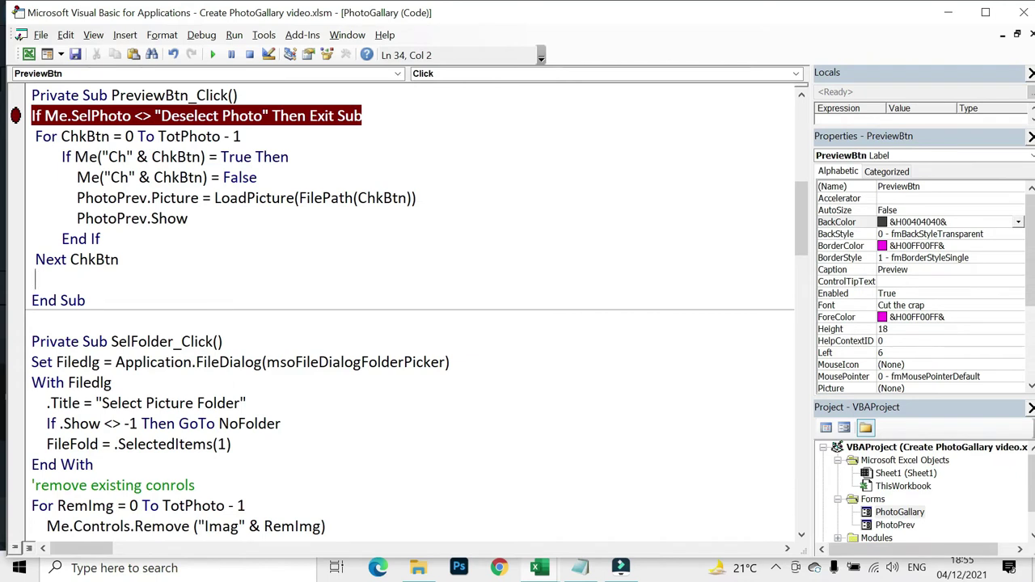
# - Clear the If-line breakpoint and add an empty With PhotoPrev…End With block after LoadPicture
pyautogui.click(16, 117)
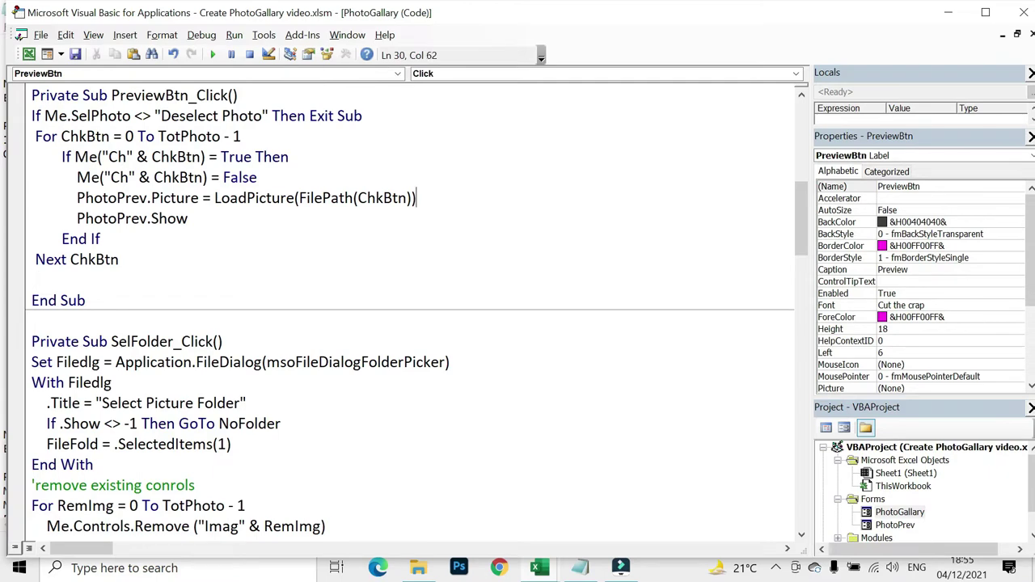
pyautogui.click(417, 198)
pyautogui.press('Return')
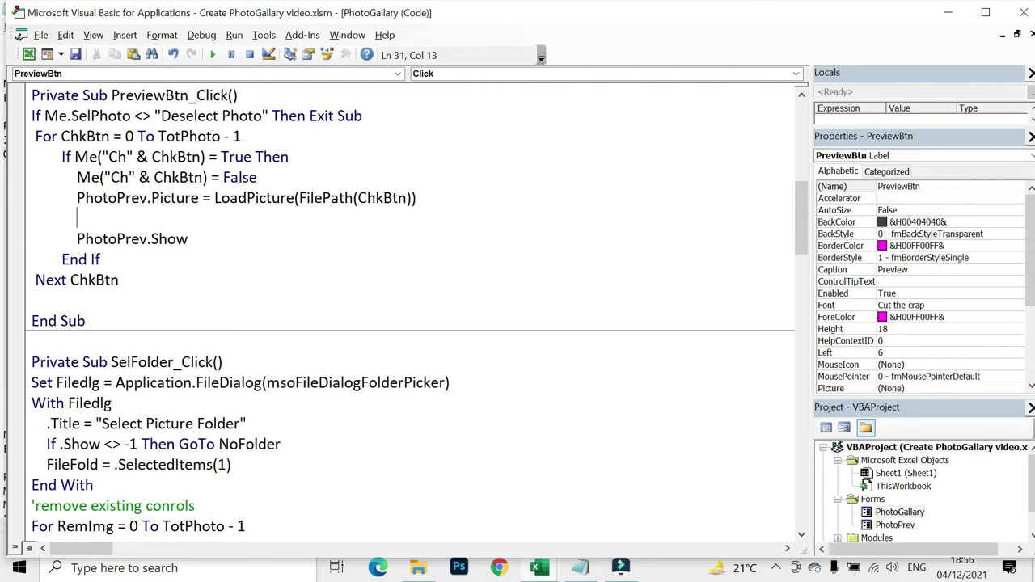
pyautogui.write('With ')
pyautogui.write('PhotoPre')
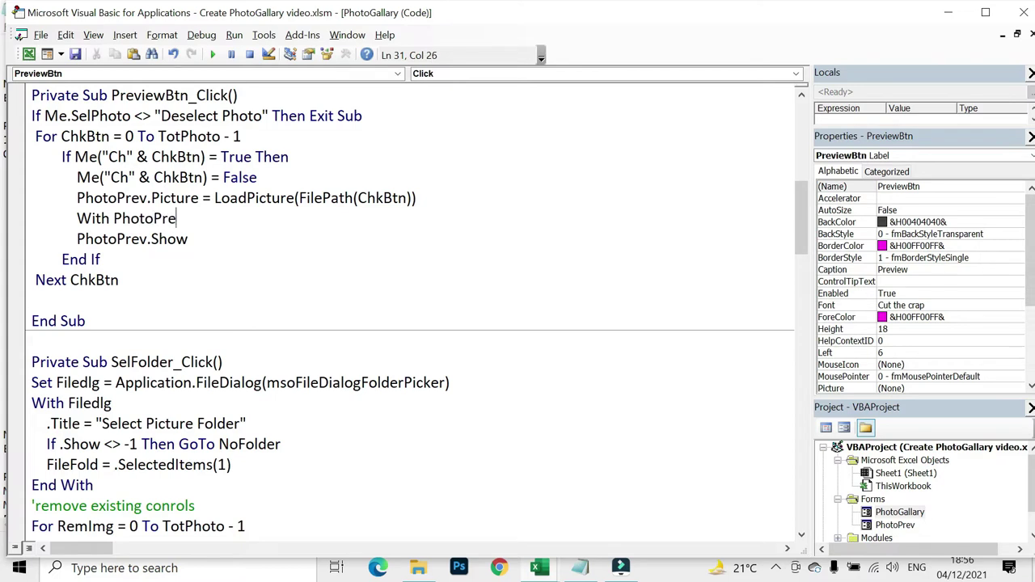
pyautogui.write('v')
pyautogui.press('Return')
# - Add the comment 'Resize of Userform above the With block, then glance at the PHoto folder
pyautogui.press('Return')
pyautogui.write('End')
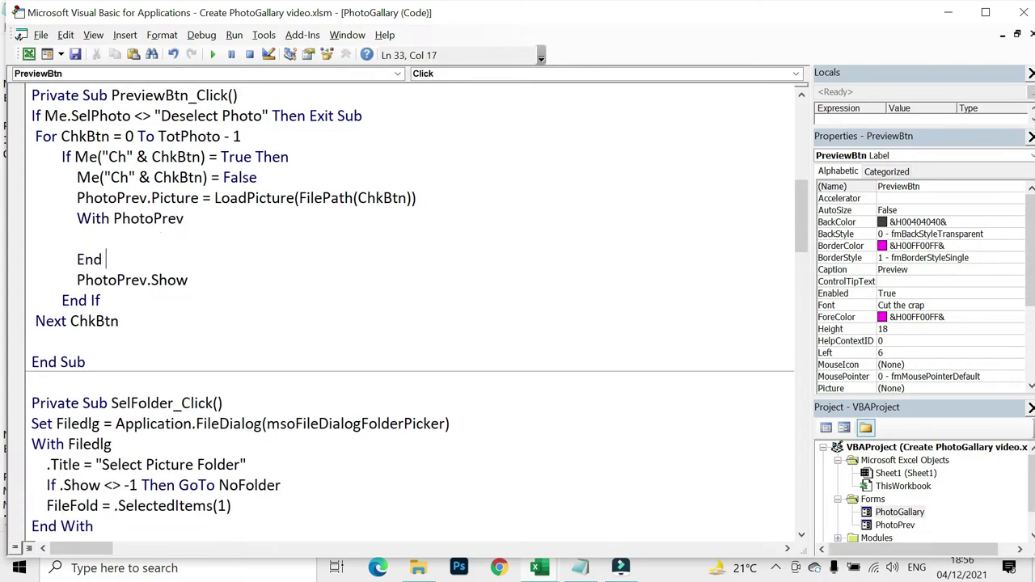
pyautogui.write(' With')
pyautogui.press('Up')
pyautogui.press('Tab')
pyautogui.press('Up')
pyautogui.press('Home')
pyautogui.press('Return')
pyautogui.press('Up')
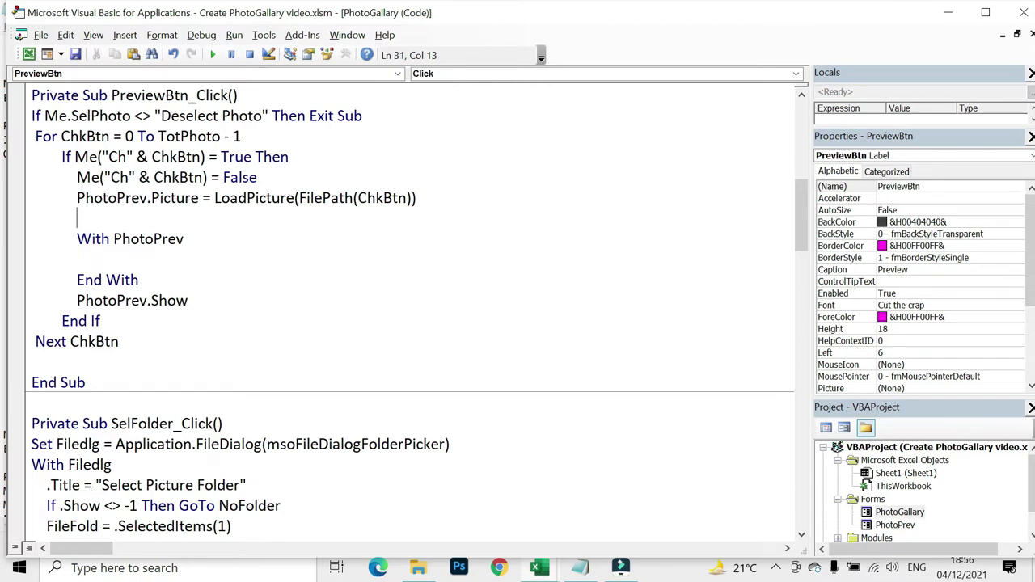
pyautogui.write('Resize o')
pyautogui.write('f Userform')
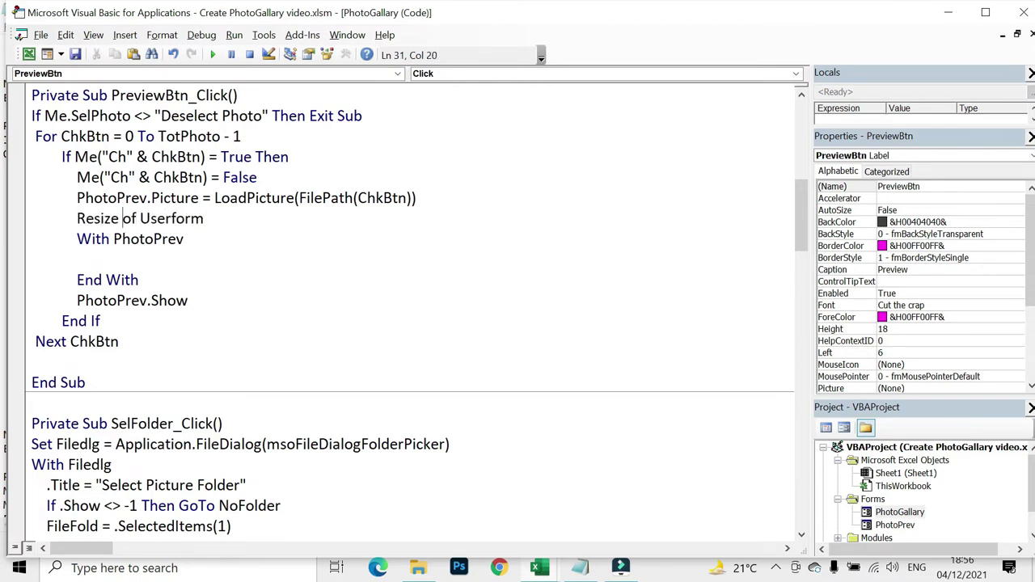
pyautogui.press('Home')
pyautogui.write("'")
pyautogui.press('Down')
pyautogui.press('Down')
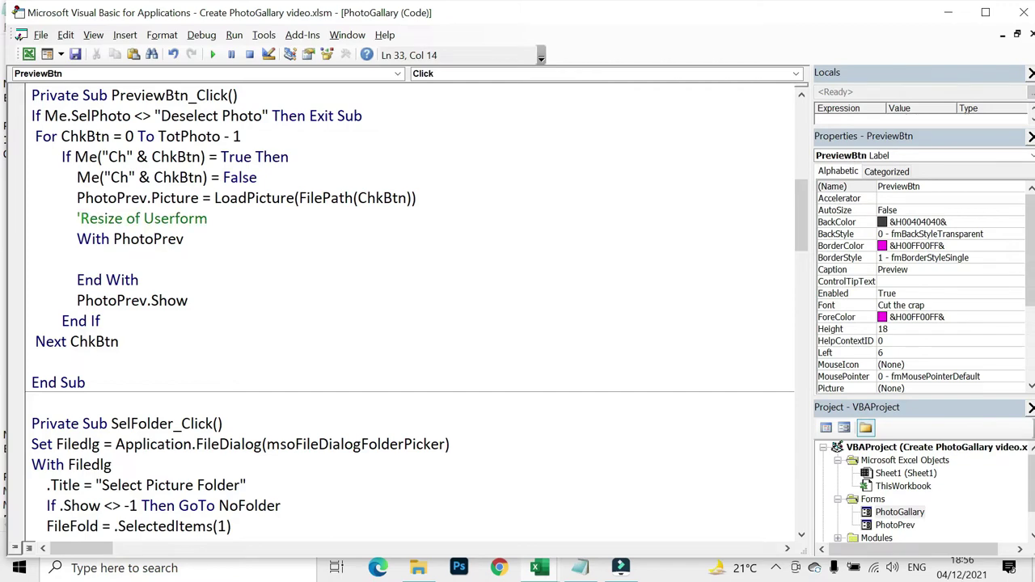
pyautogui.click(420, 569)
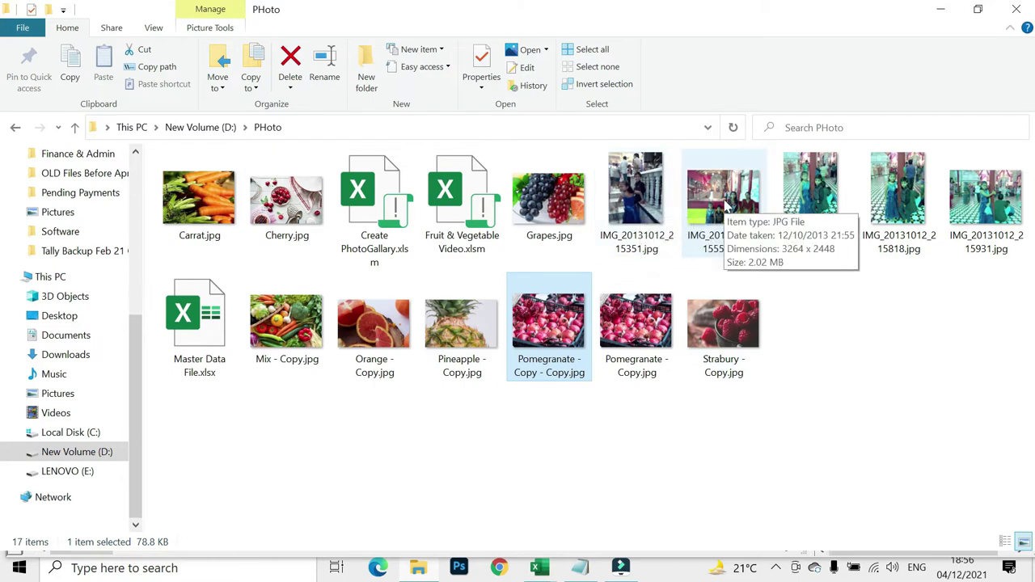
pyautogui.hotkey('alt', 'Tab')
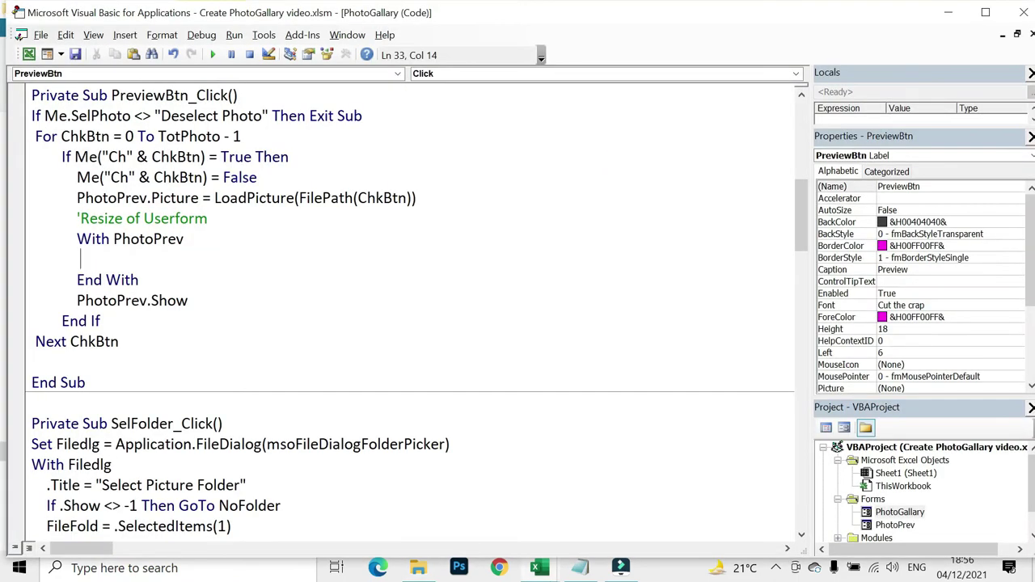
# - Add Set img = CreateObject("WIA.ImageFile") as the first line inside the With block
pyautogui.write('Set ')
pyautogui.write('img = ')
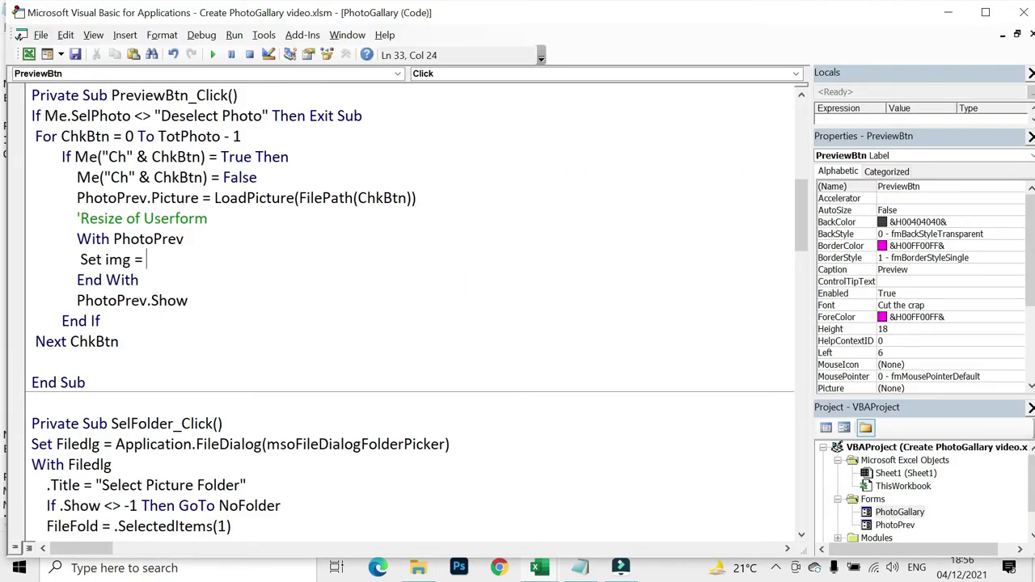
pyautogui.write('Creat')
pyautogui.write('eObec')
pyautogui.press('BackSpace')
pyautogui.press('BackSpace')
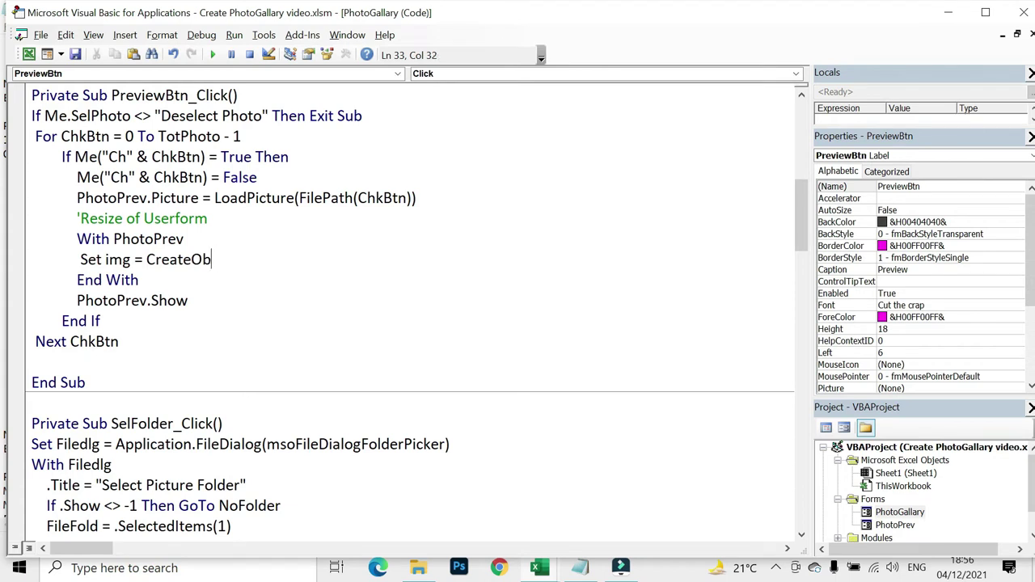
pyautogui.write('ject(')
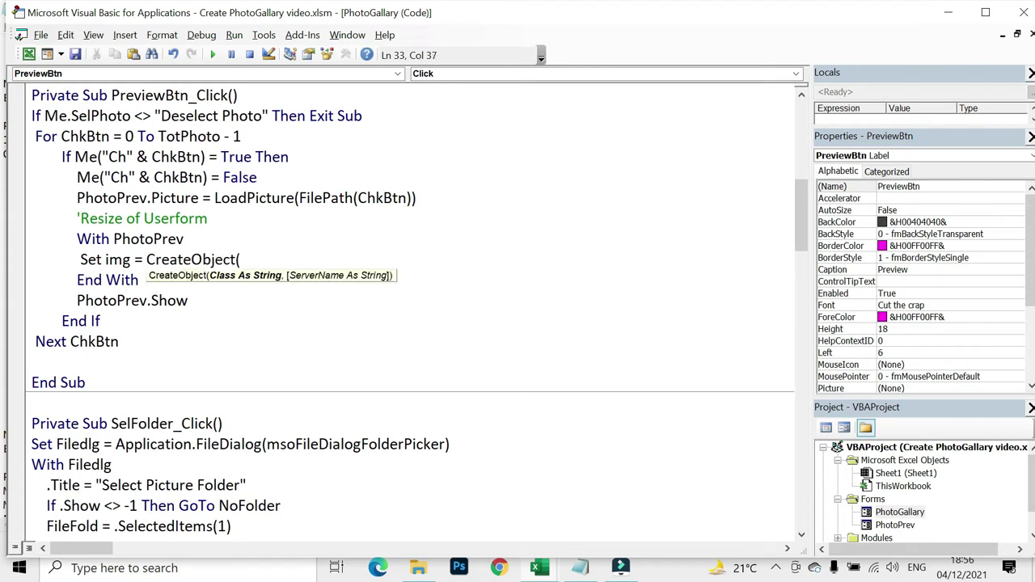
pyautogui.write('"W')
pyautogui.write('IA')
pyautogui.write('.')
pyautogui.write('ImageFile")')
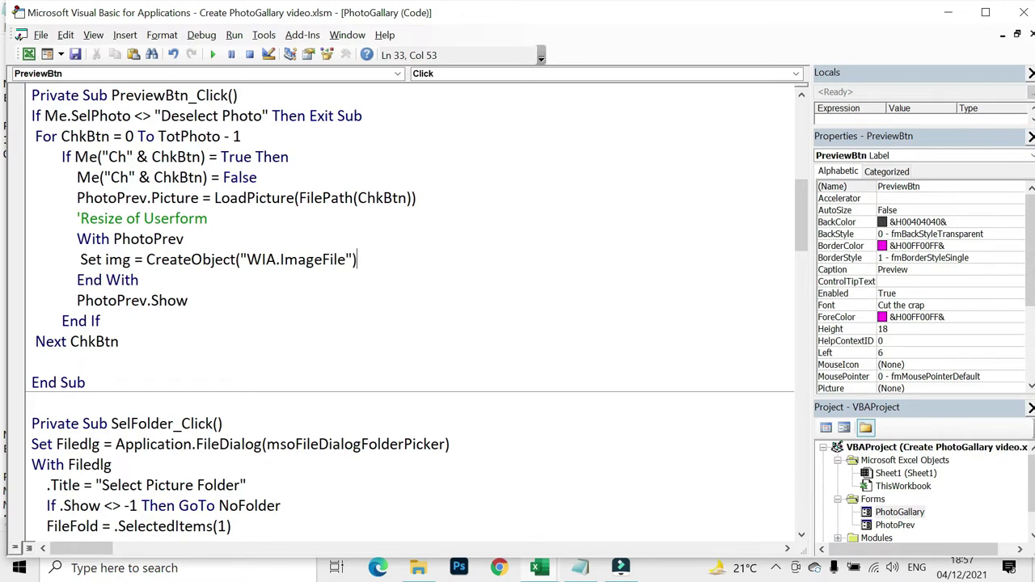
pyautogui.press('Return')
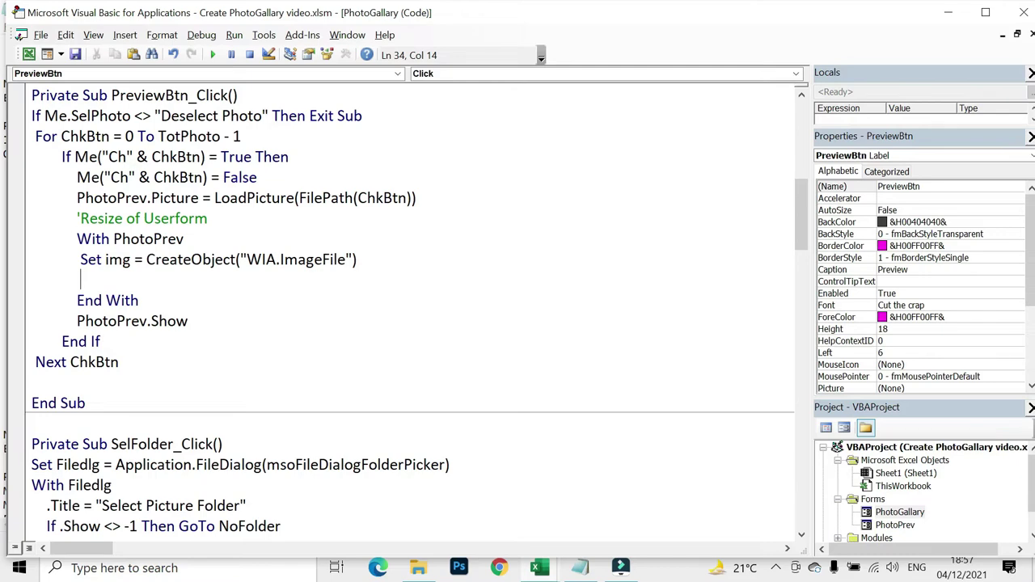
# - Check the Pomegranate image's dimensions (450 x 338) on its Properties Details tab
pyautogui.click(418, 568)
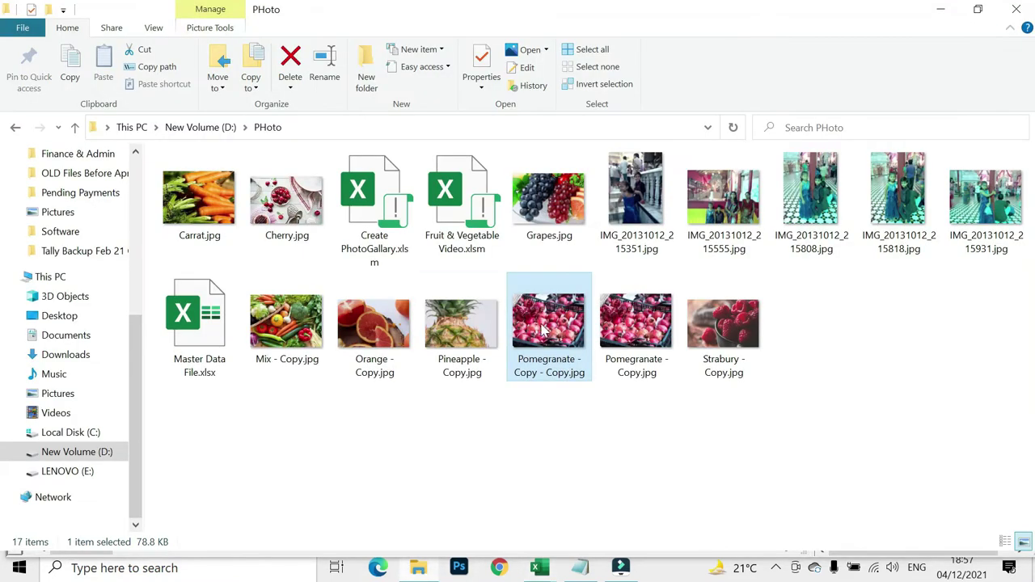
pyautogui.hotkey('alt', 'Return')
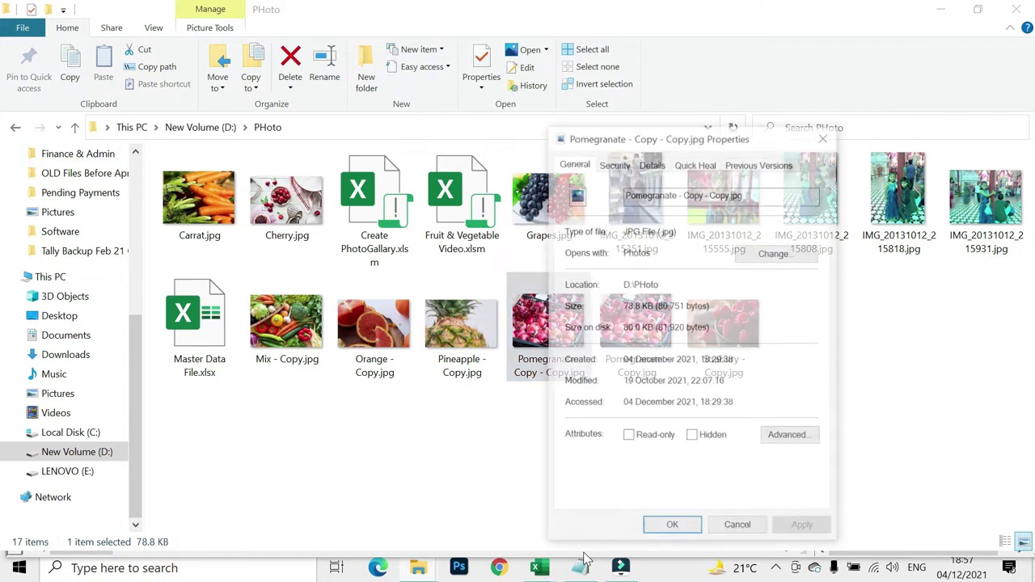
pyautogui.click(651, 164)
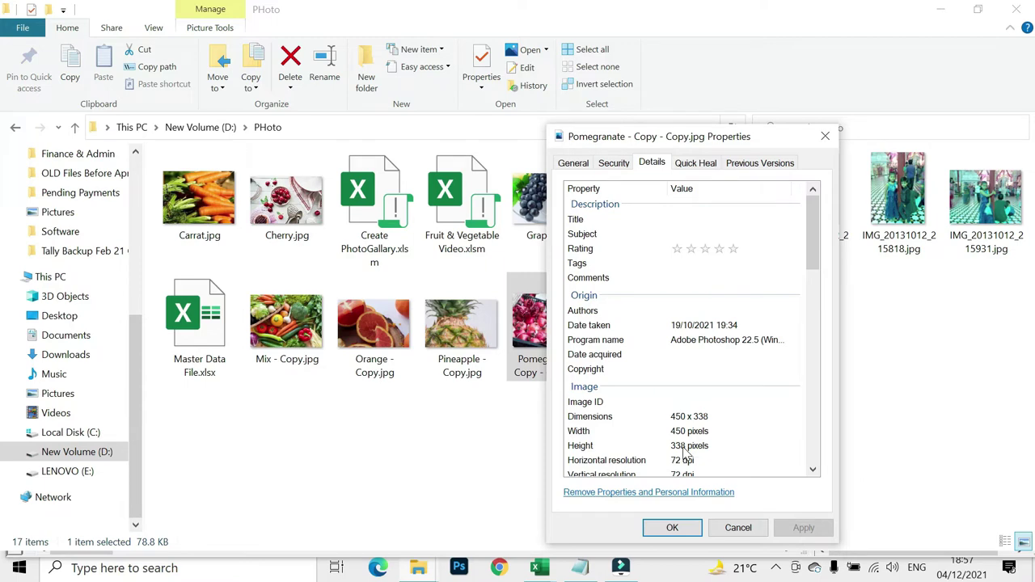
pyautogui.moveTo(679, 142); pyautogui.dragTo(314, 86)
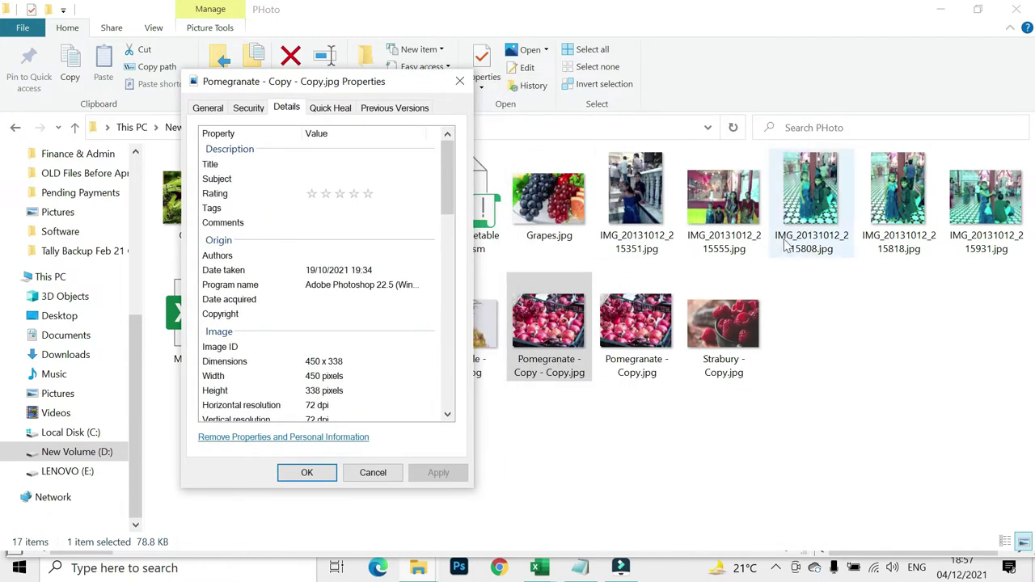
# - Check portrait IMG_20131012_215808.jpg's dimensions (2448 x 3264), close both Properties windows, and return to VBA
pyautogui.click(817, 209)
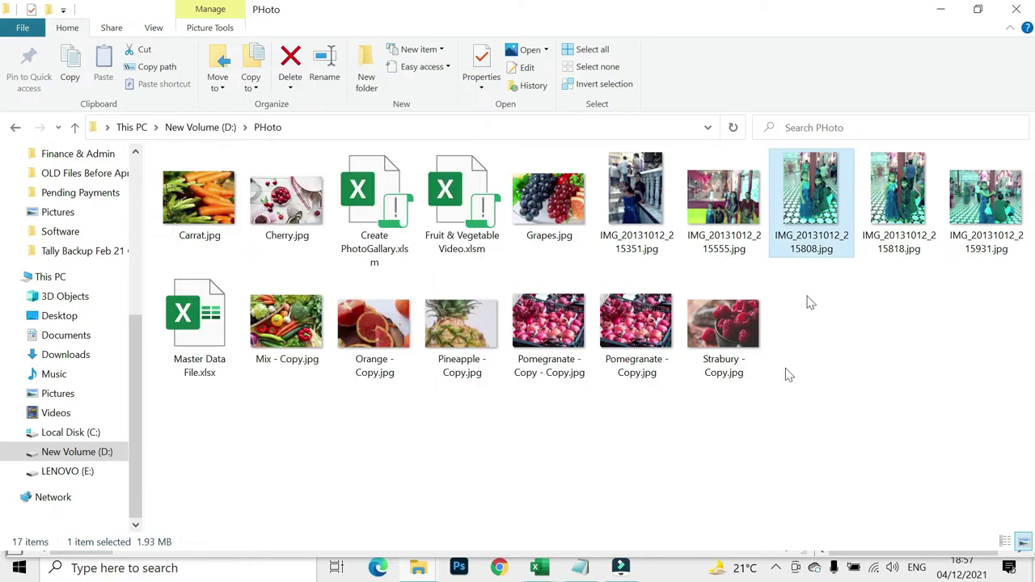
pyautogui.hotkey('alt', 'Return')
pyautogui.click(843, 163)
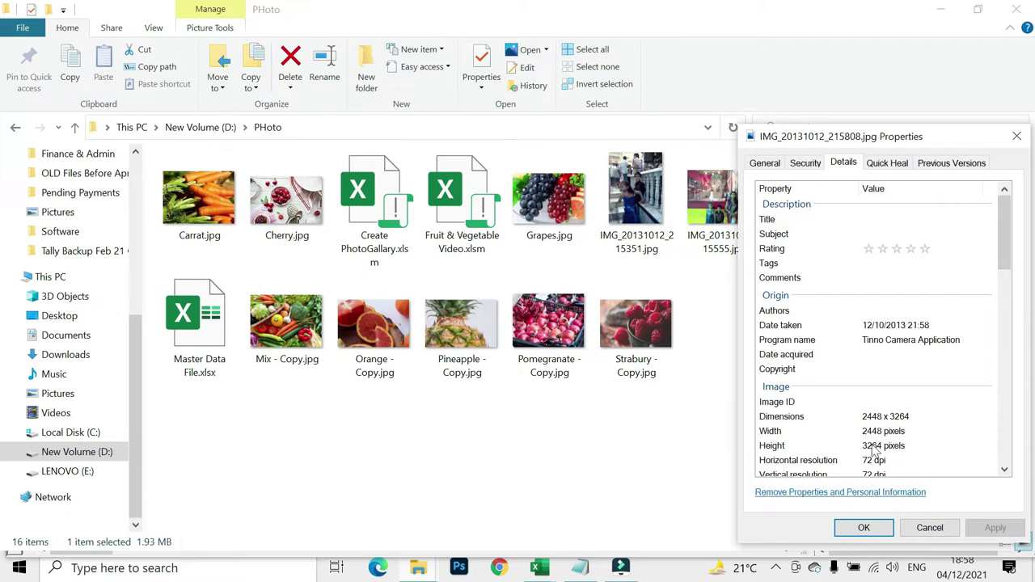
pyautogui.click(930, 528)
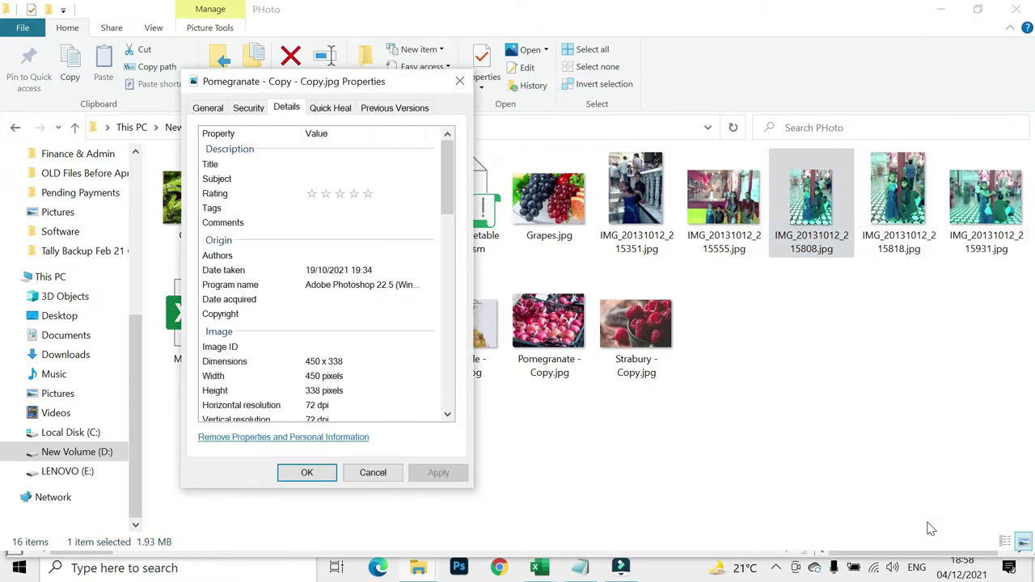
pyautogui.click(393, 479)
pyautogui.hotkey('alt', 'Tab')
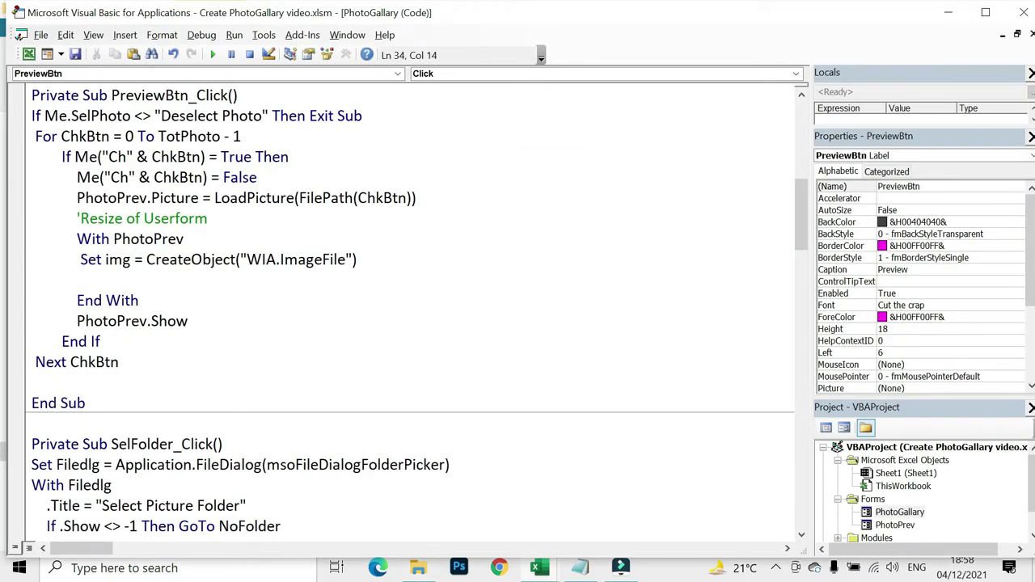
pyautogui.click(358, 260)
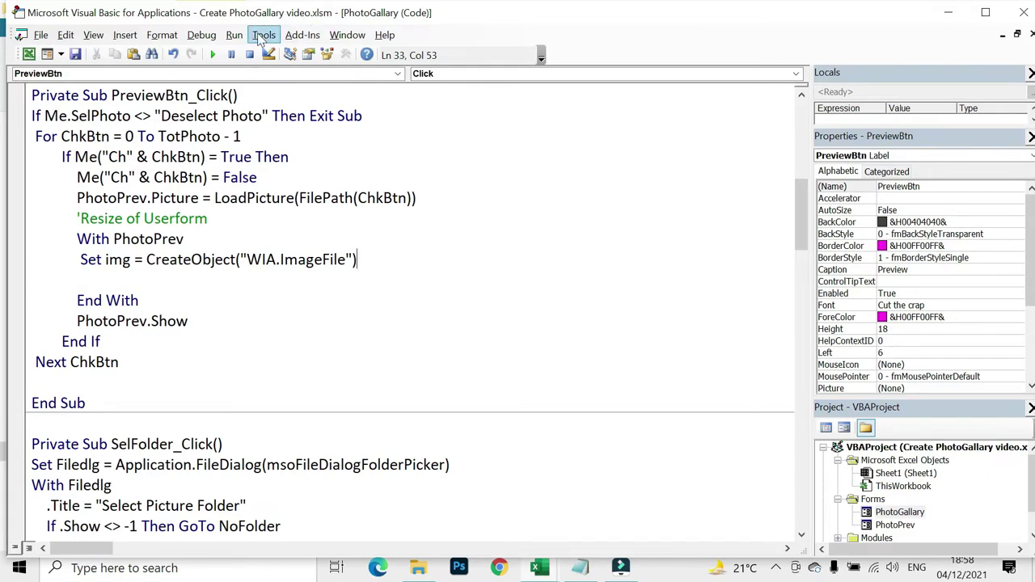
pyautogui.click(264, 34)
pyautogui.click(283, 55)
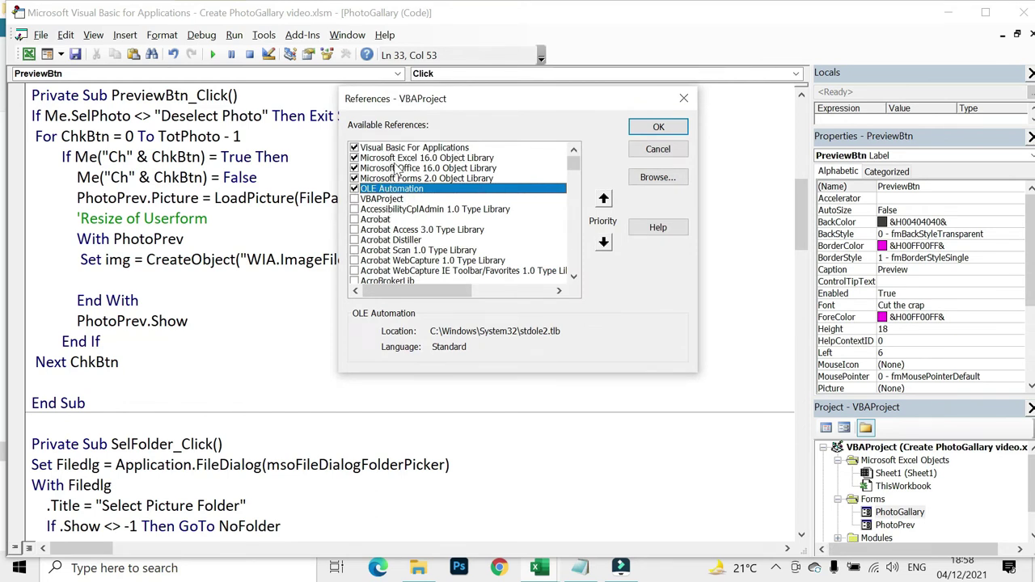
pyautogui.click(658, 127)
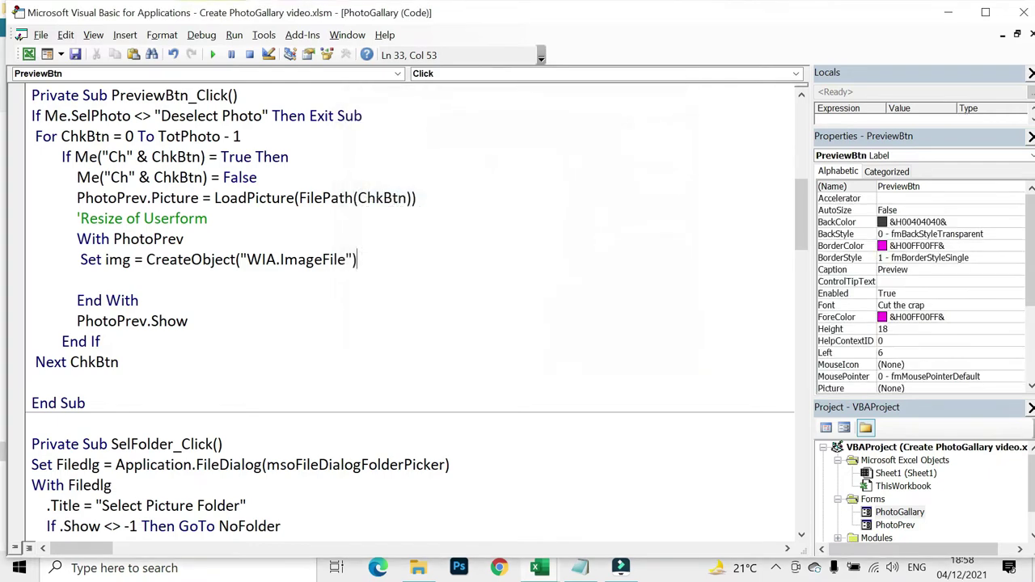
# - Add the line img.LoadFile (FilePath(ChkBtn)) below Set img
pyautogui.click(81, 279)
pyautogui.press('Tab')
pyautogui.write('img.')
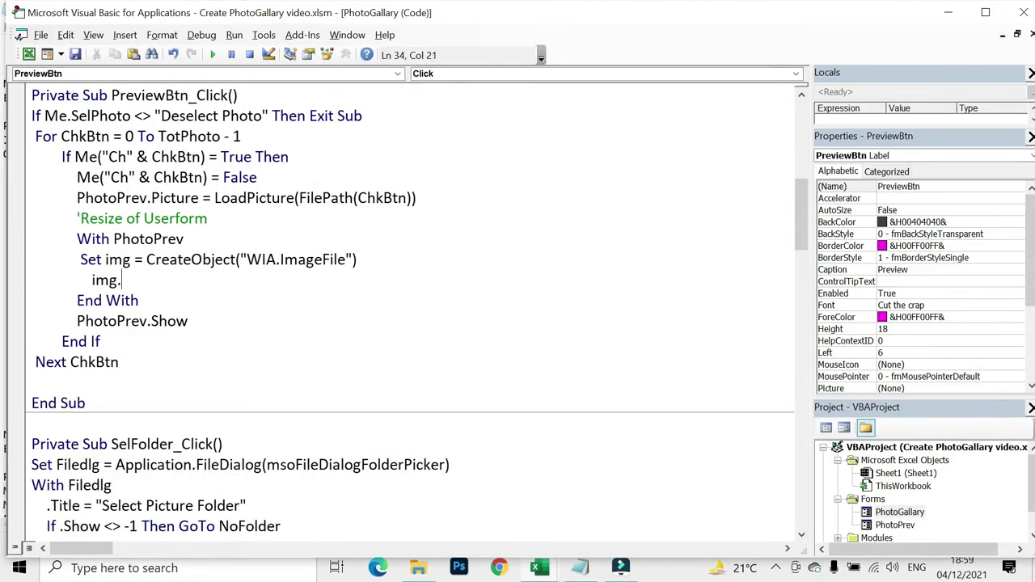
pyautogui.write('LoadFile')
pyautogui.write('(')
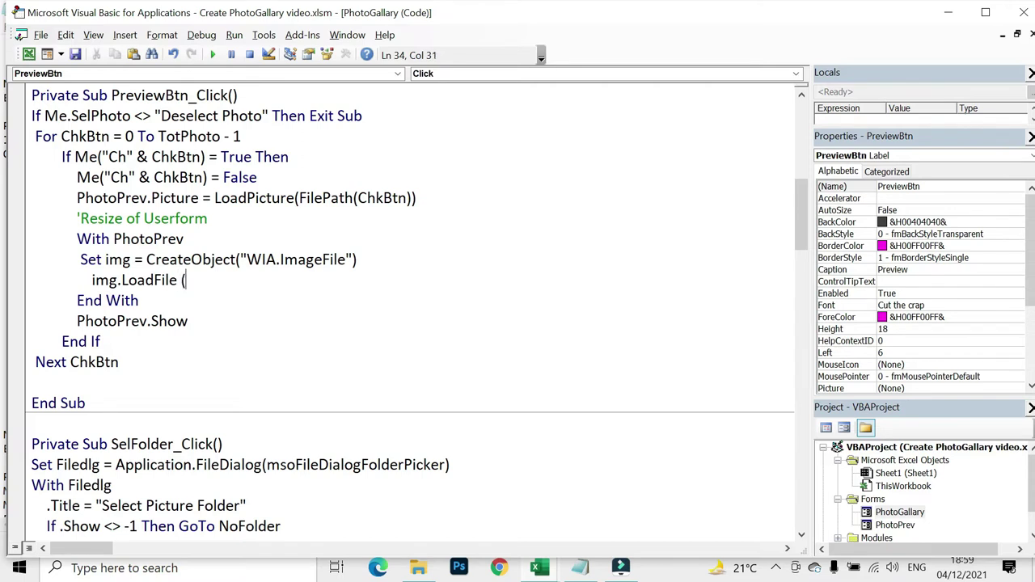
pyautogui.write('FilePath(')
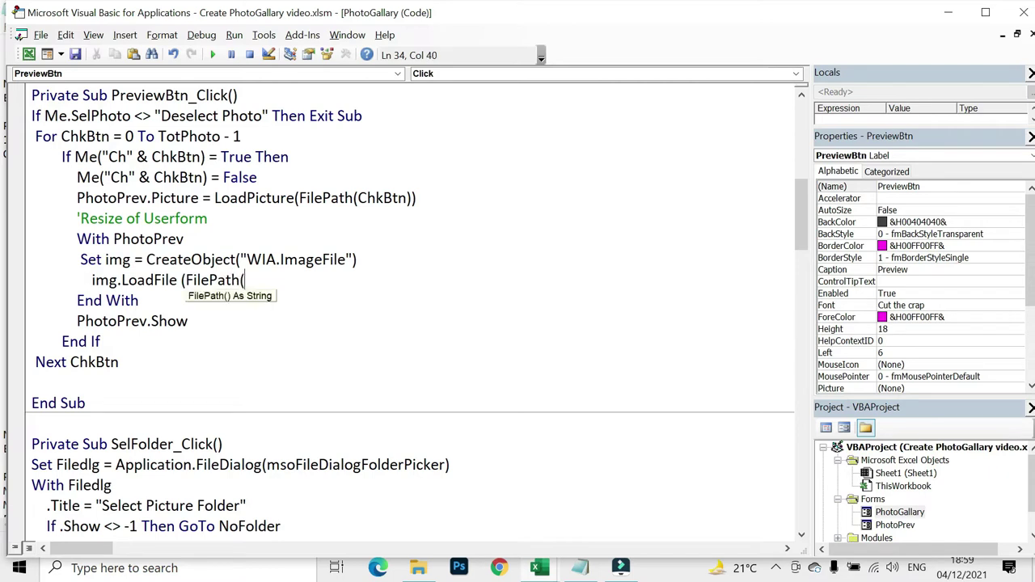
pyautogui.write('ChkBtn)')
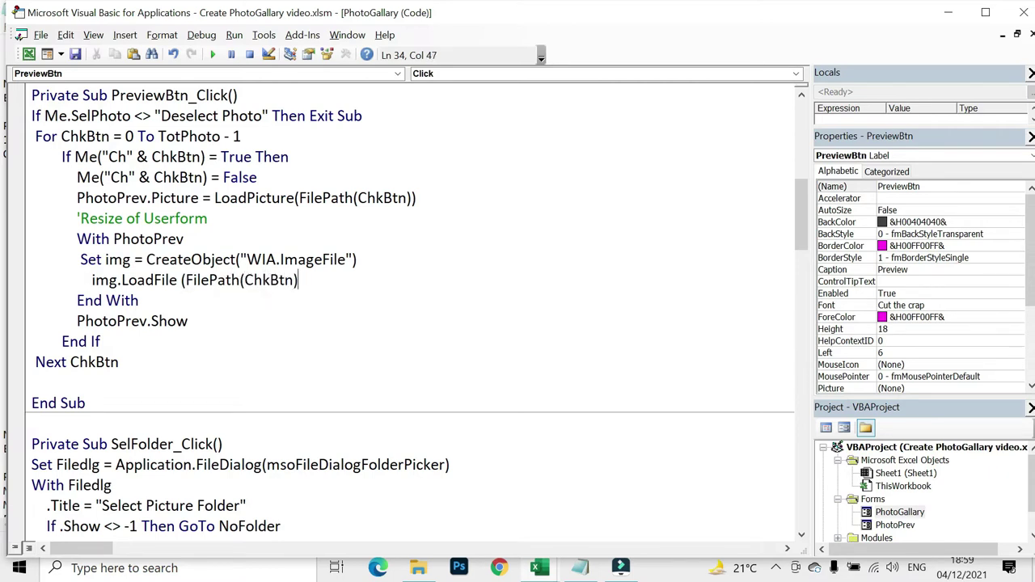
pyautogui.write(')')
pyautogui.press('Down')
pyautogui.press('Up')
pyautogui.press('Return')
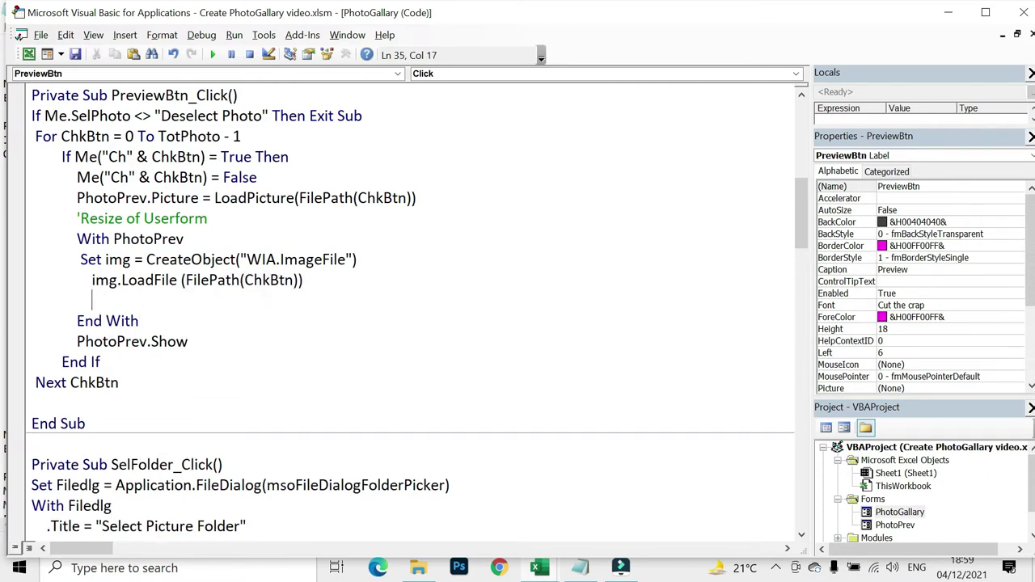
# - Delete the With PhotoPrev line and leave a blank, unindented line under LoadFile
pyautogui.press('Up')
pyautogui.press('Up')
pyautogui.press('Home')
pyautogui.hotkey('ctrl', 'shift', 'Right')
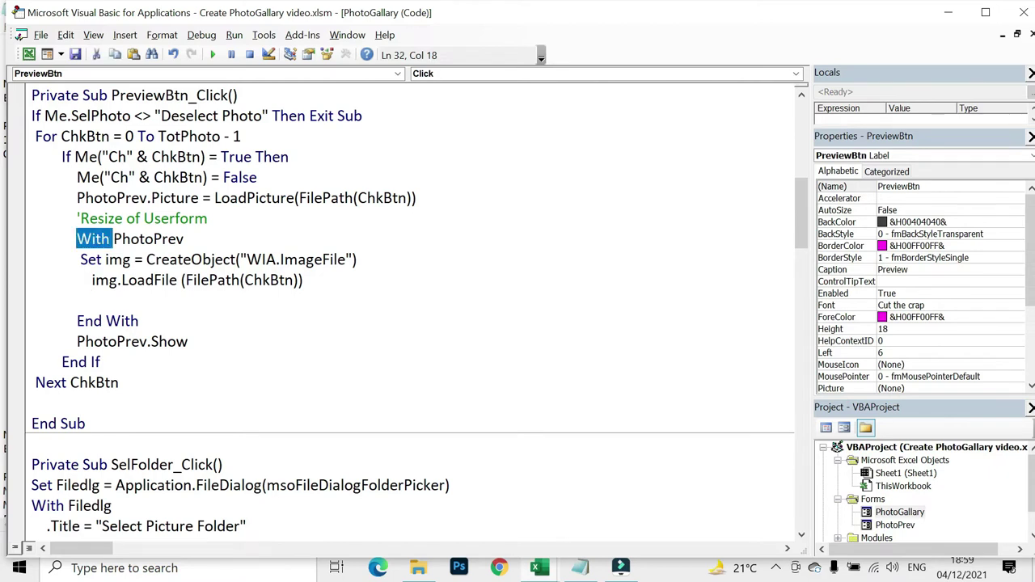
pyautogui.hotkey('ctrl', 'shift', 'Right')
pyautogui.hotkey('shift', 'Left')
pyautogui.press('BackSpace')
pyautogui.press('BackSpace')
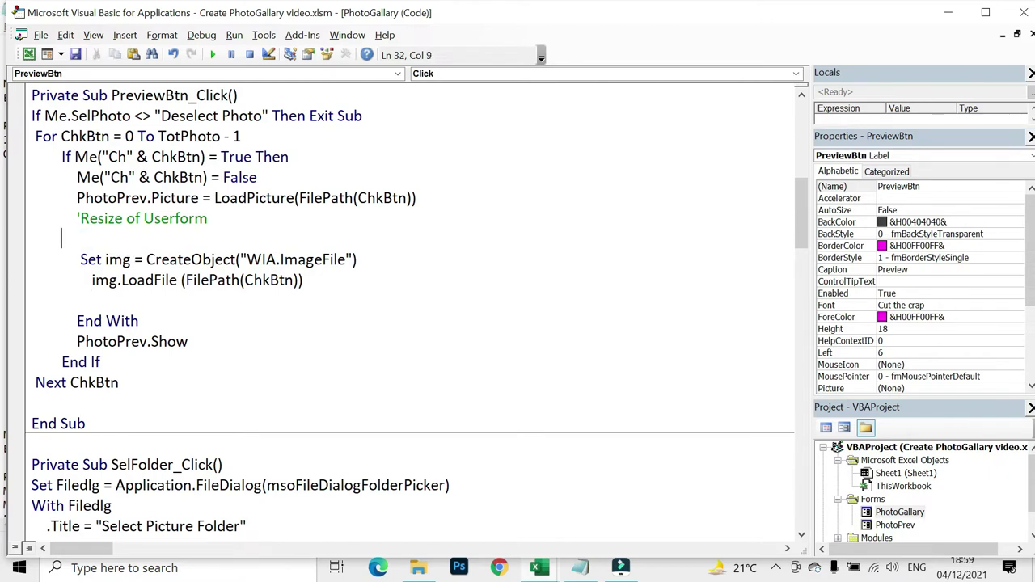
pyautogui.press('BackSpace')
pyautogui.press('BackSpace')
pyautogui.press('BackSpace')
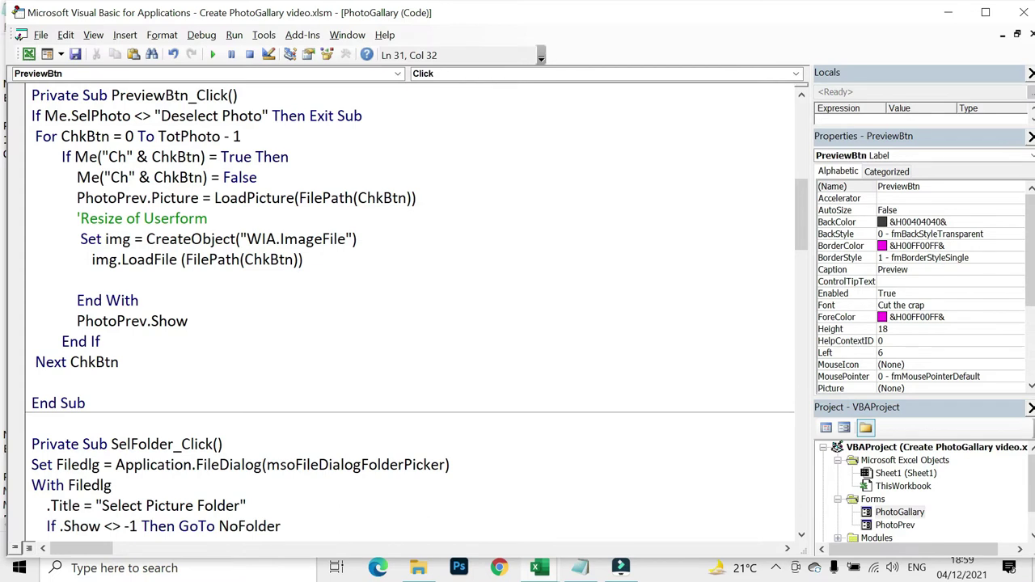
pyautogui.click(92, 279)
pyautogui.press('BackSpace')
pyautogui.press('BackSpace')
pyautogui.press('BackSpace')
pyautogui.press('Return')
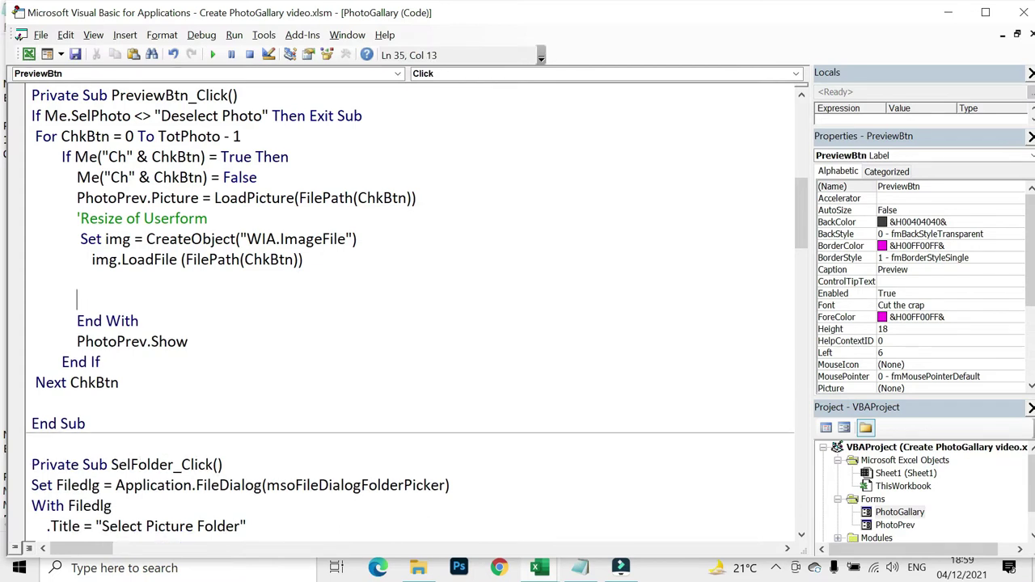
pyautogui.press('Up')
# - Add a With Img block whose first line begins 'if img.Width > img.height'
pyautogui.write('With Img')
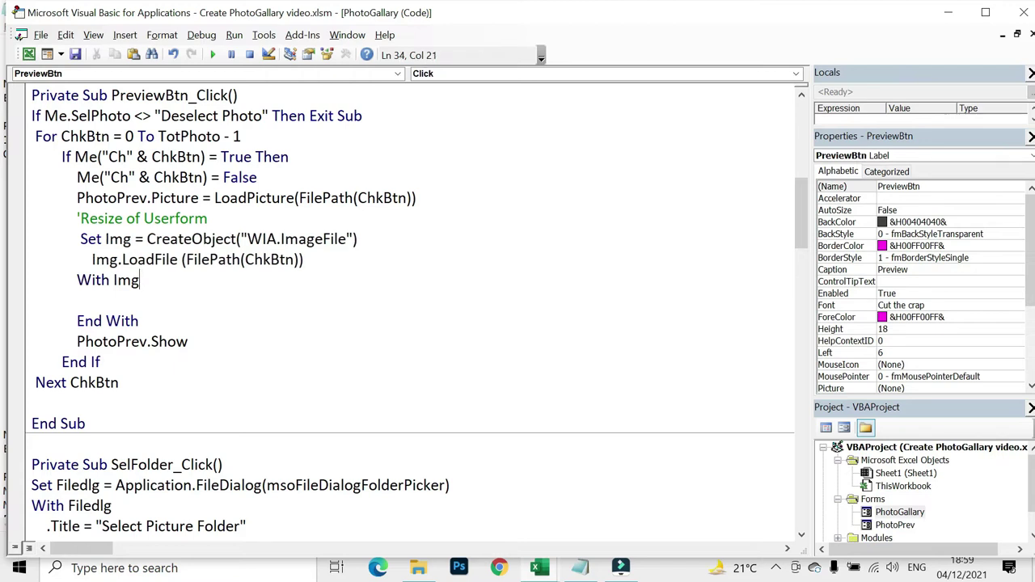
pyautogui.press('Return')
pyautogui.press('Tab')
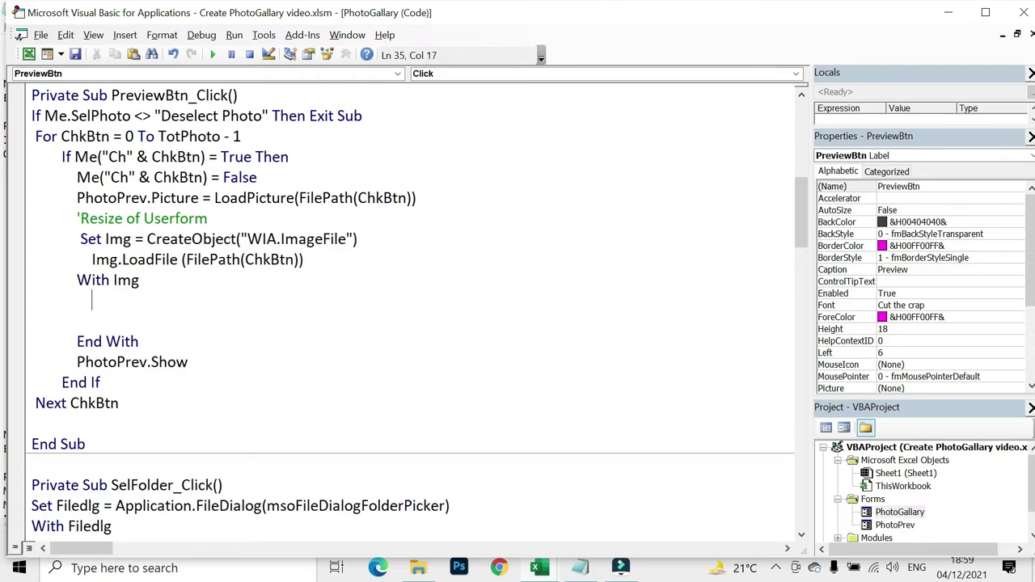
pyautogui.write('img.Wid')
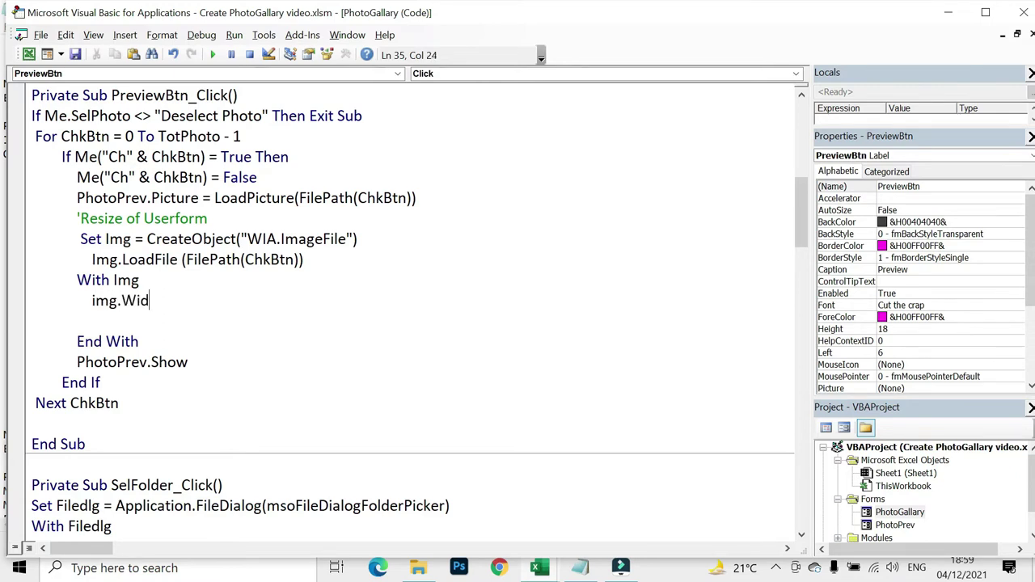
pyautogui.write('th > im')
pyautogui.write('g.height')
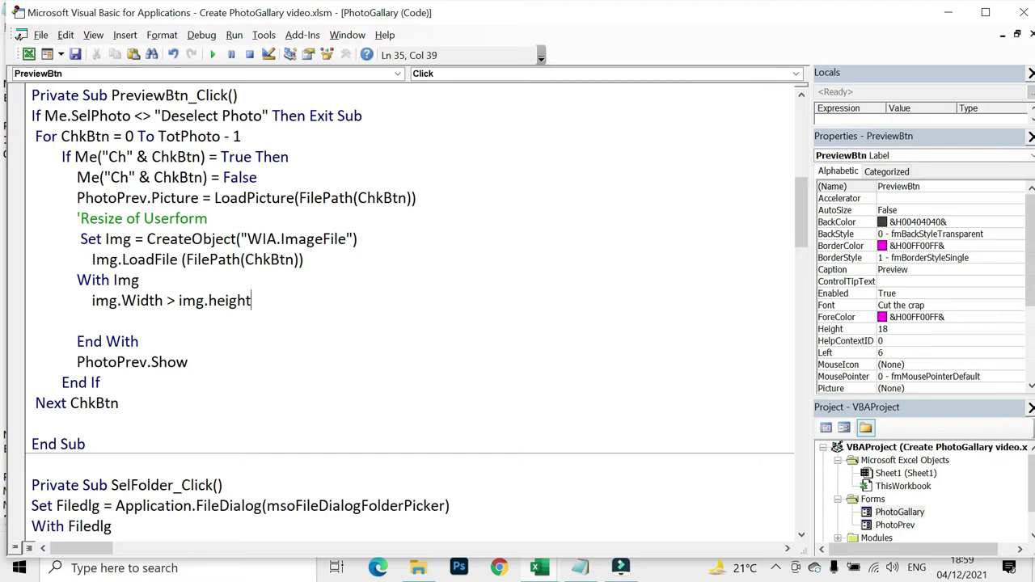
pyautogui.hotkey('ctrl', 'Left')
pyautogui.hotkey('ctrl', 'Left')
pyautogui.hotkey('ctrl', 'Left')
pyautogui.hotkey('ctrl', 'Left')
pyautogui.hotkey('ctrl', 'Left')
pyautogui.hotkey('ctrl', 'Left')
pyautogui.write('if')
pyautogui.hotkey('ctrl', 'Right')
pyautogui.hotkey('ctrl', 'Right')
pyautogui.hotkey('ctrl', 'Right')
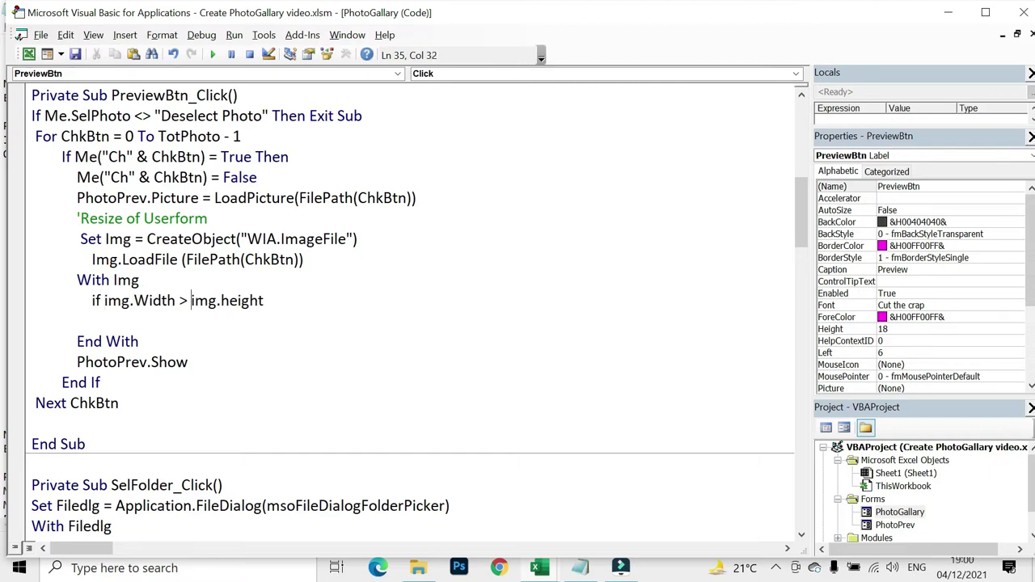
pyautogui.hotkey('ctrl', 'Right')
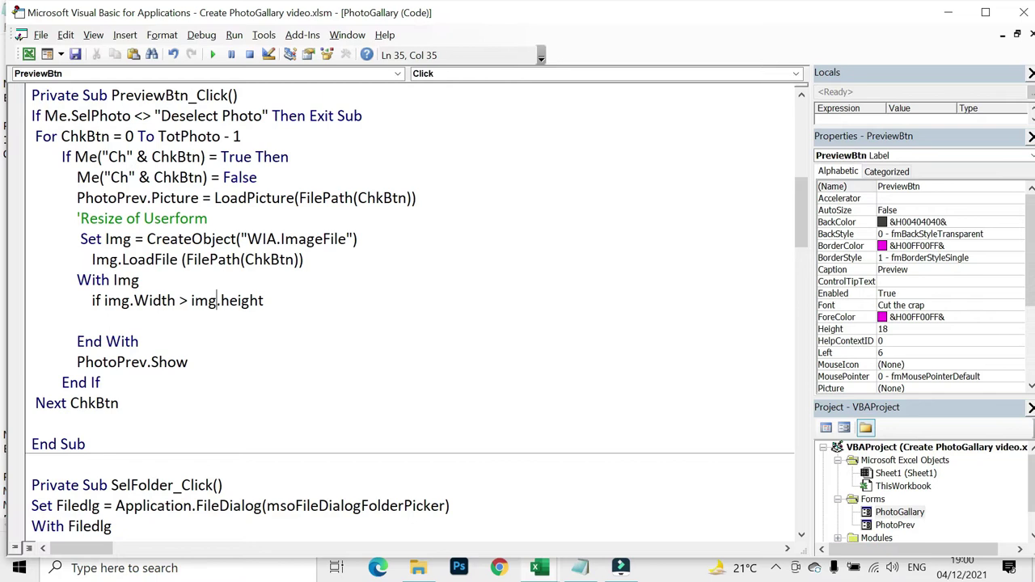
# - Complete the width-greater-than-height If line with Then and set PhotoPrev.Height = 400 and PhotoPrev.Width = 600
pyautogui.click(151, 300)
pyautogui.click(264, 300)
pyautogui.write('then')
pyautogui.press('Return')
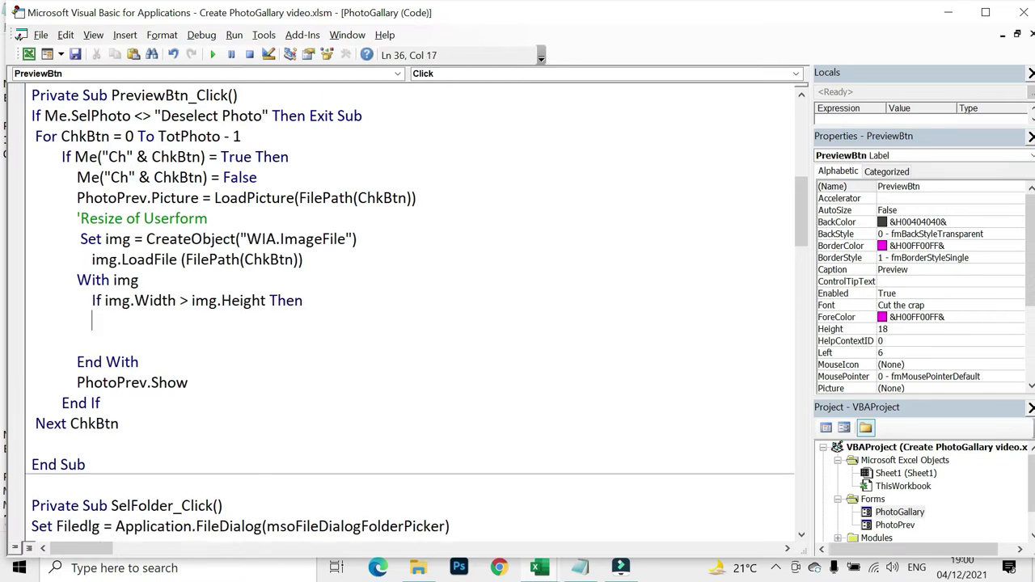
pyautogui.press('Tab')
pyautogui.write('PhotoPrev')
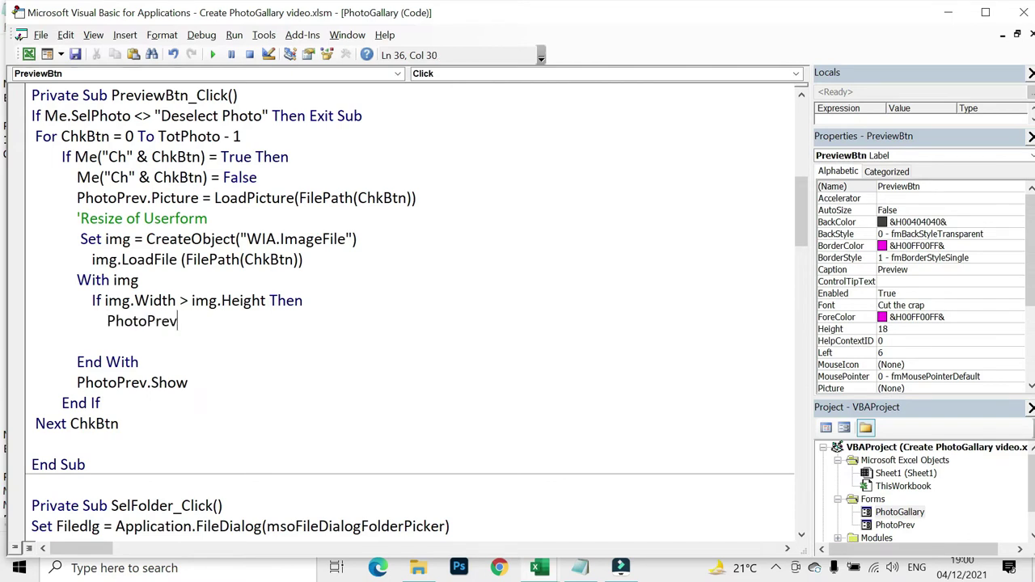
pyautogui.write('.heigh')
pyautogui.write('t = ')
pyautogui.write('400')
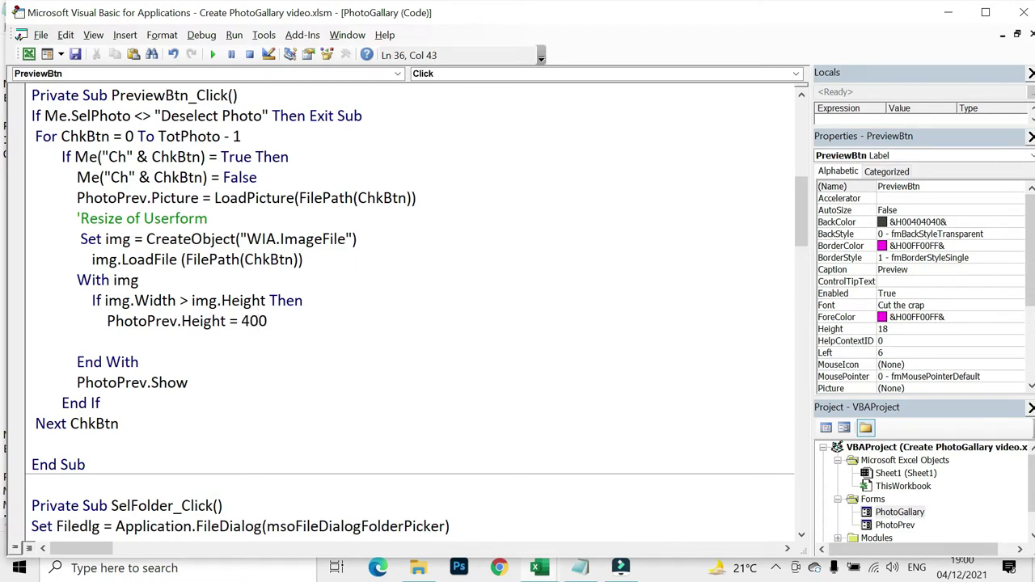
pyautogui.press('Return')
pyautogui.write('Photo')
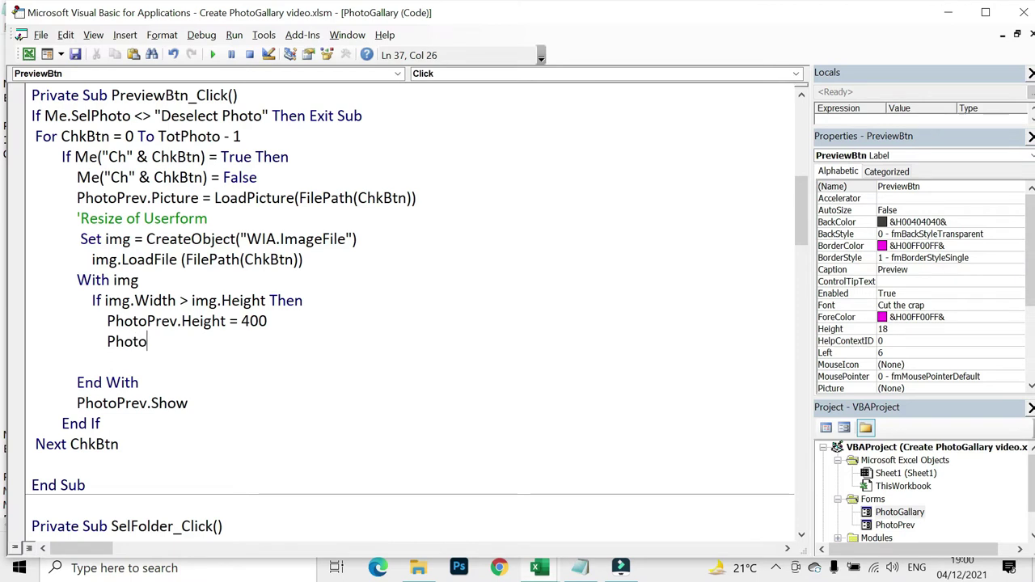
pyautogui.write('Prev.Width')
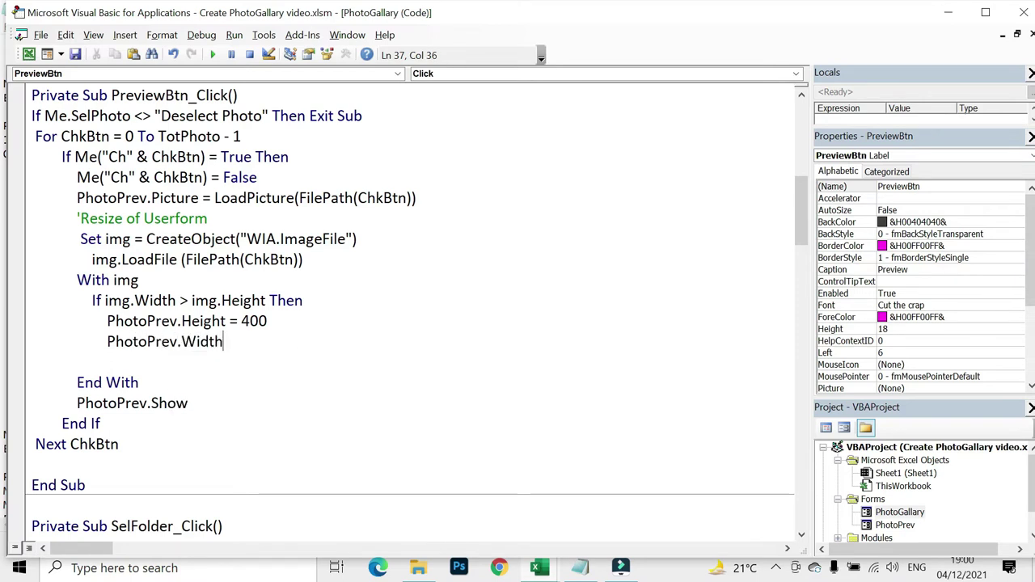
pyautogui.write(' = 600')
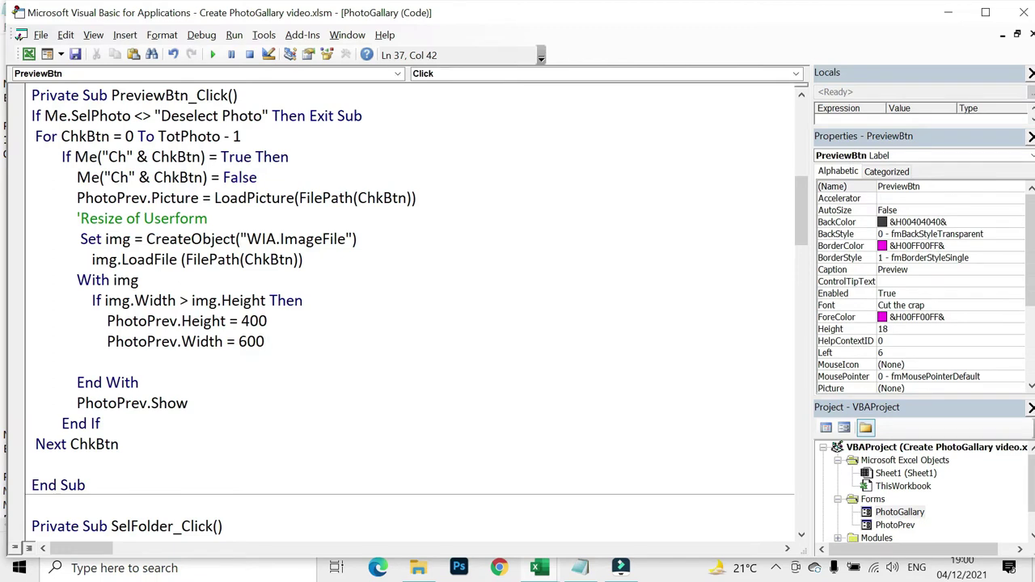
# - Add an Else branch holding a copy of the two size lines, closed with End If
pyautogui.press('Return')
pyautogui.press('BackSpace')
pyautogui.write('Else')
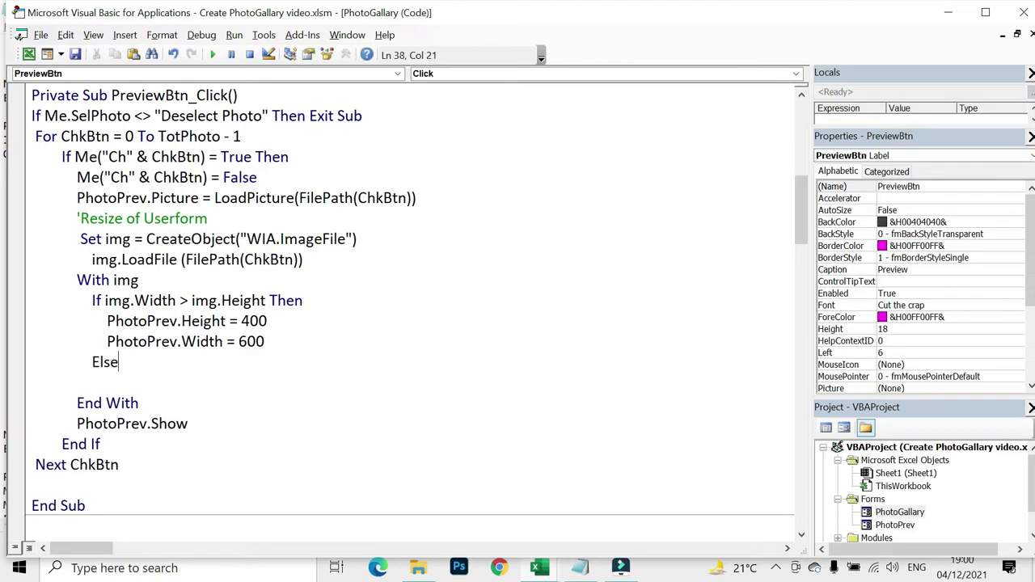
pyautogui.press('Return')
pyautogui.press('Up')
pyautogui.press('Up')
pyautogui.press('Up')
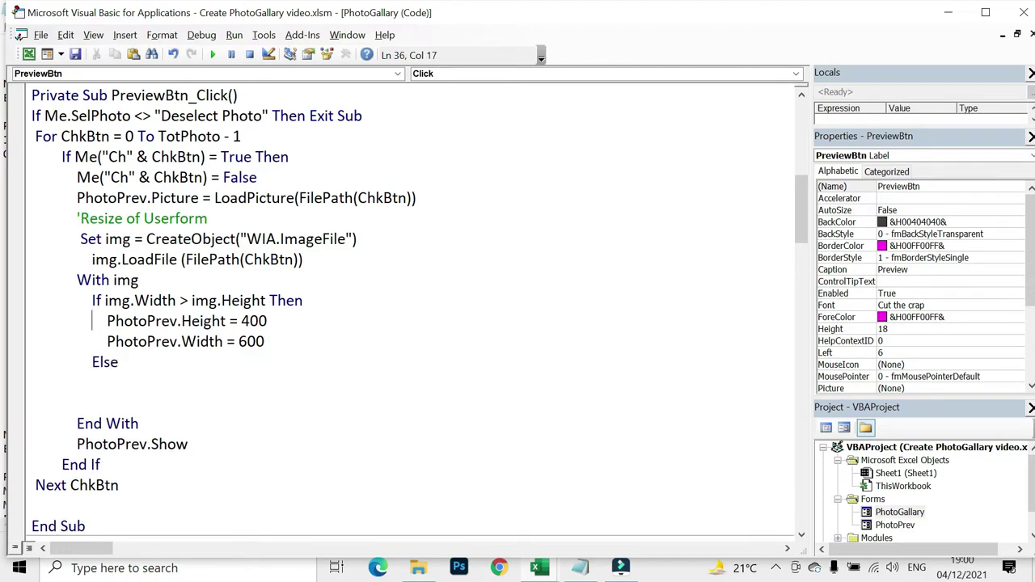
pyautogui.hotkey('shift', 'Down')
pyautogui.hotkey('shift', 'Down')
pyautogui.hotkey('shift', 'Home')
pyautogui.hotkey('shift', 'Left')
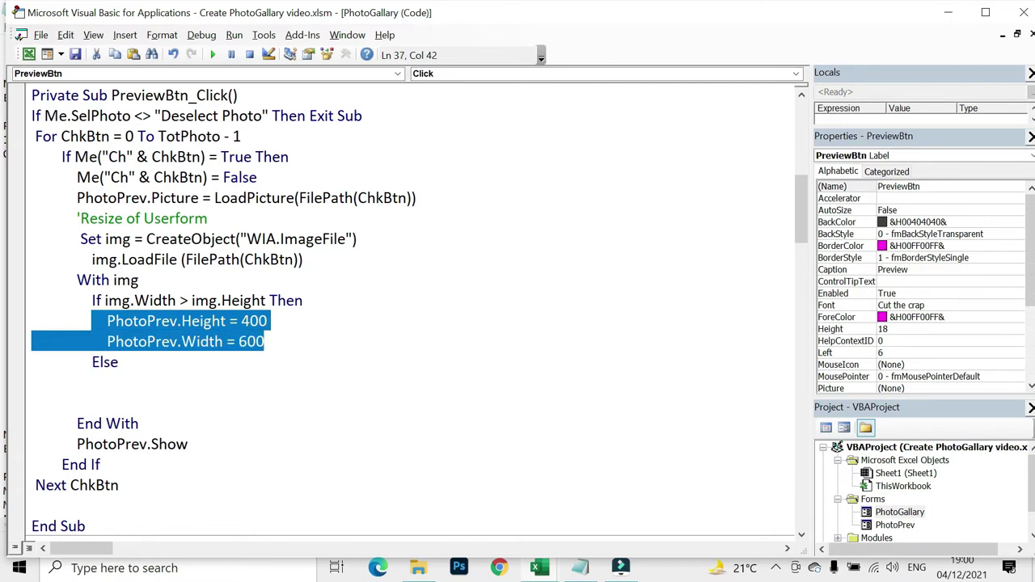
pyautogui.hotkey('ctrl', 'c')
pyautogui.press('Down')
pyautogui.press('Down')
pyautogui.hotkey('ctrl', 'v')
pyautogui.press('Return')
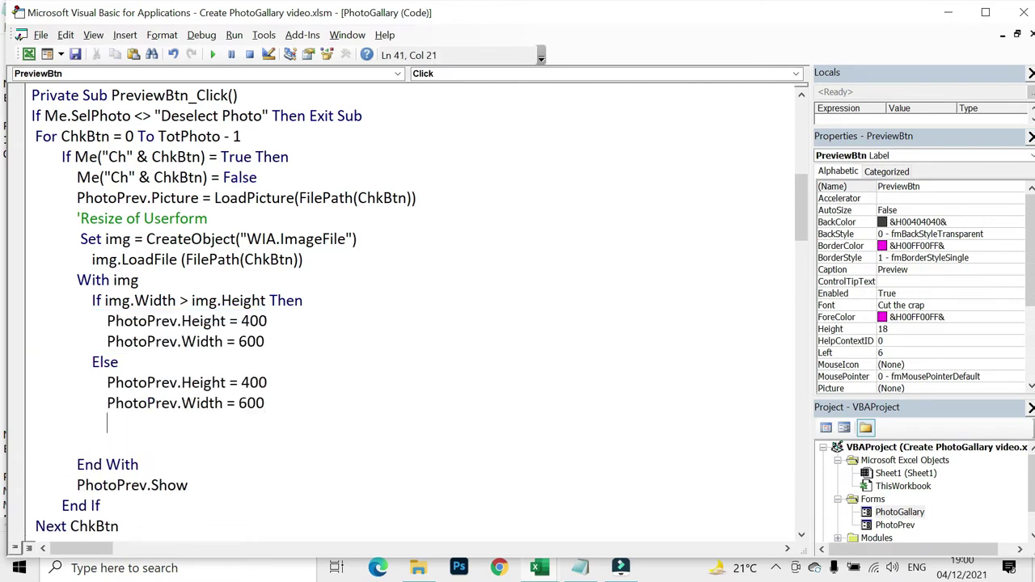
pyautogui.press('BackSpace')
pyautogui.write('End If')
# - Change the Else branch sizes to Height 600 and Width 400
pyautogui.press('Up')
pyautogui.press('Up')
pyautogui.press('End')
pyautogui.press('Left')
pyautogui.press('Left')
pyautogui.press('Left')
pyautogui.press('Delete')
pyautogui.write('6')
pyautogui.press('Down')
pyautogui.press('BackSpace')
pyautogui.write('4')
pyautogui.press('Down')
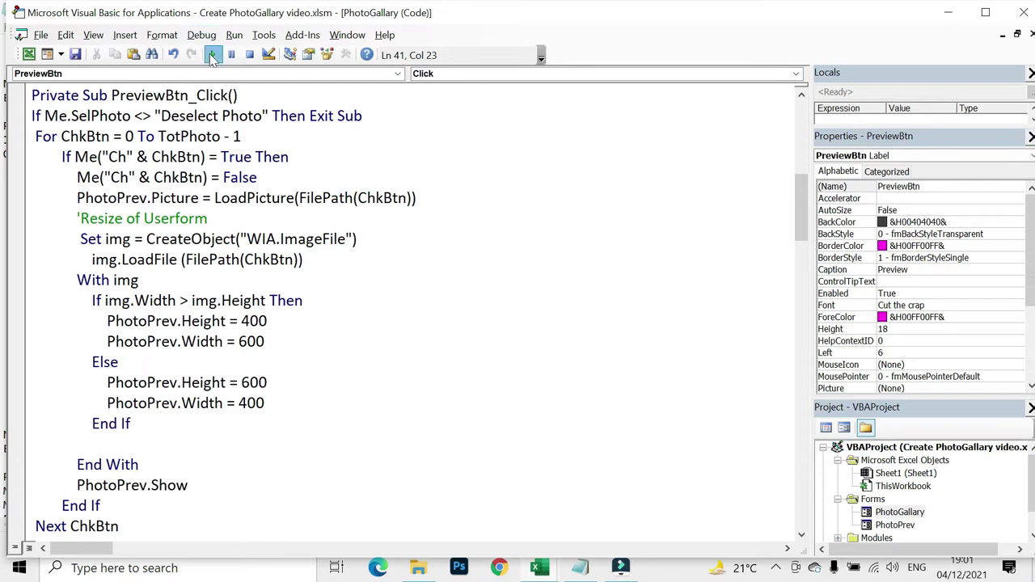
# - Run the Photo Gallery form and load thumbnails from the PHoto folder
pyautogui.click(213, 54)
pyautogui.click(286, 224)
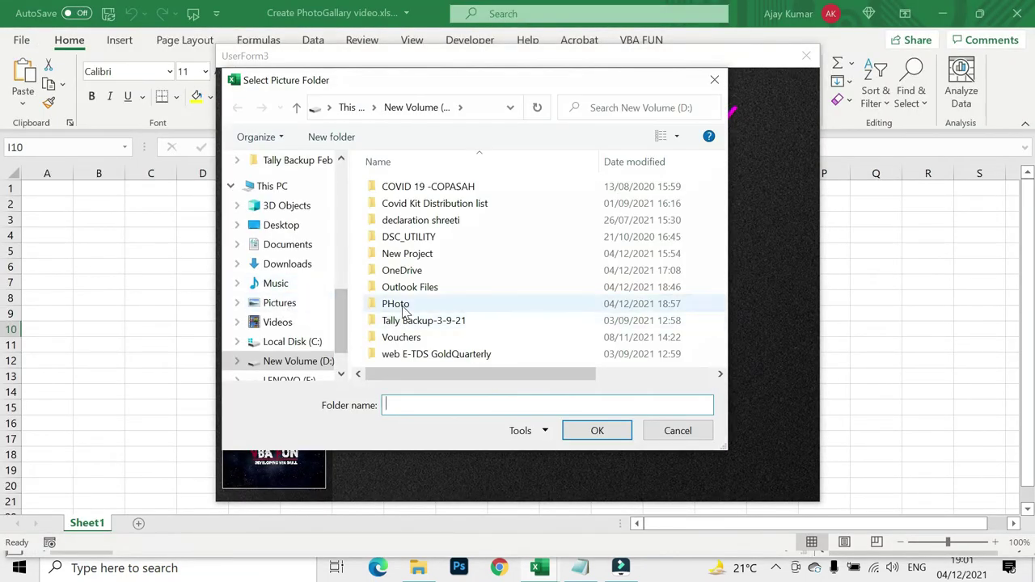
pyautogui.click(398, 304)
pyautogui.click(590, 435)
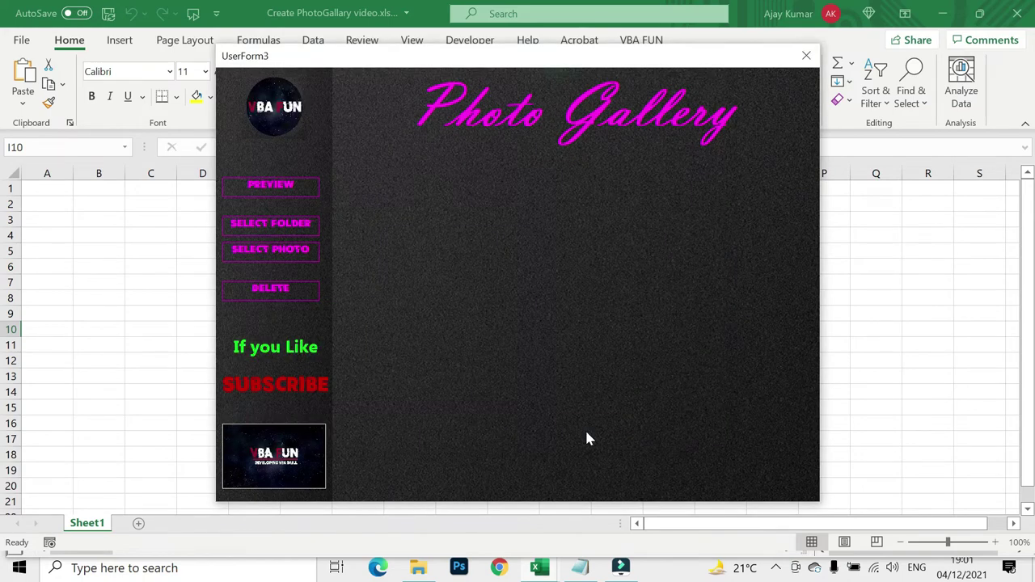
# - Preview a checked photo in the tall window, then close the preview and the gallery form
pyautogui.click(276, 256)
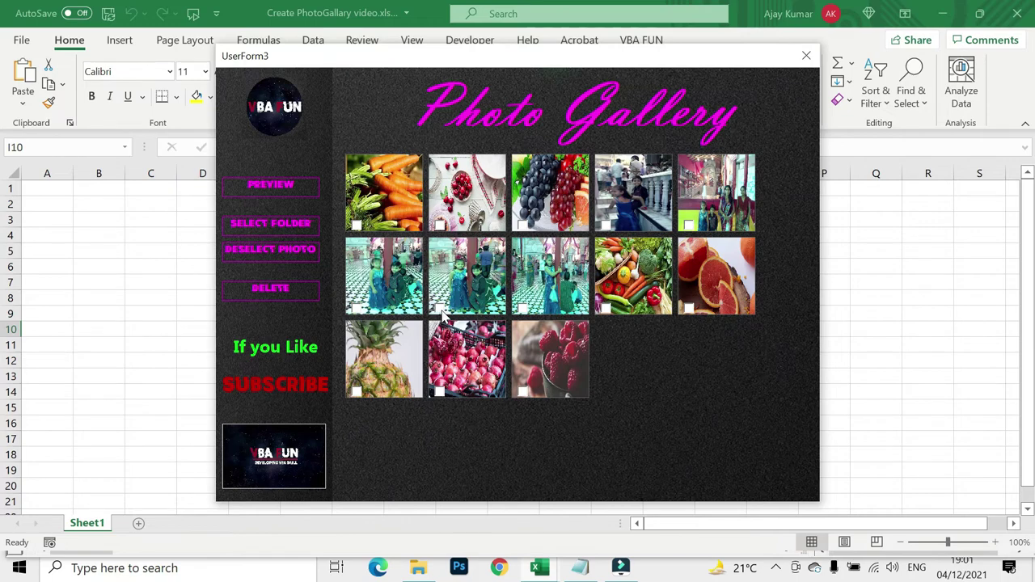
pyautogui.click(278, 186)
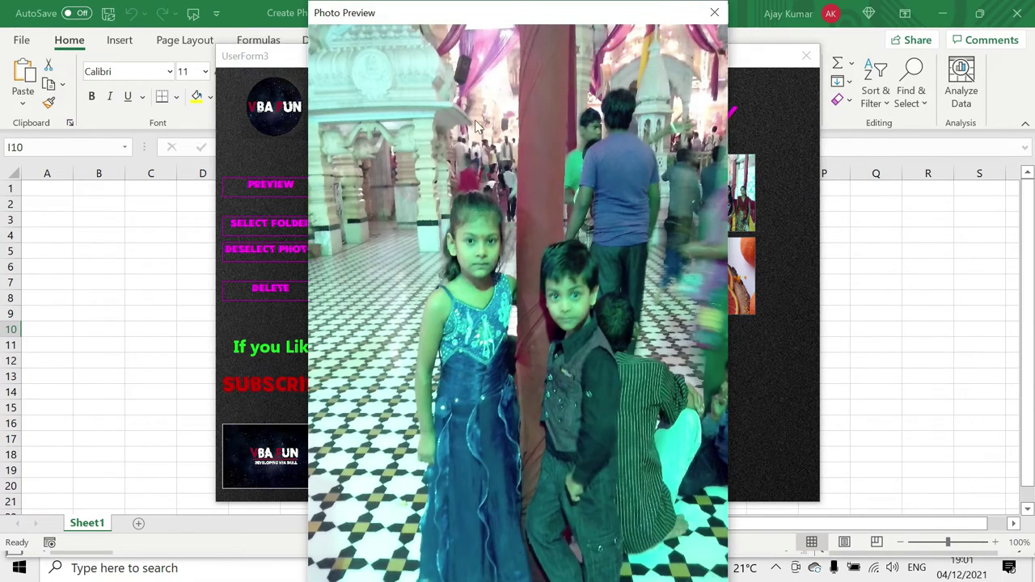
pyautogui.moveTo(541, 20)
pyautogui.mouseDown()
pyautogui.moveTo(547, 40)
pyautogui.moveTo(548, 23)
pyautogui.mouseUp()
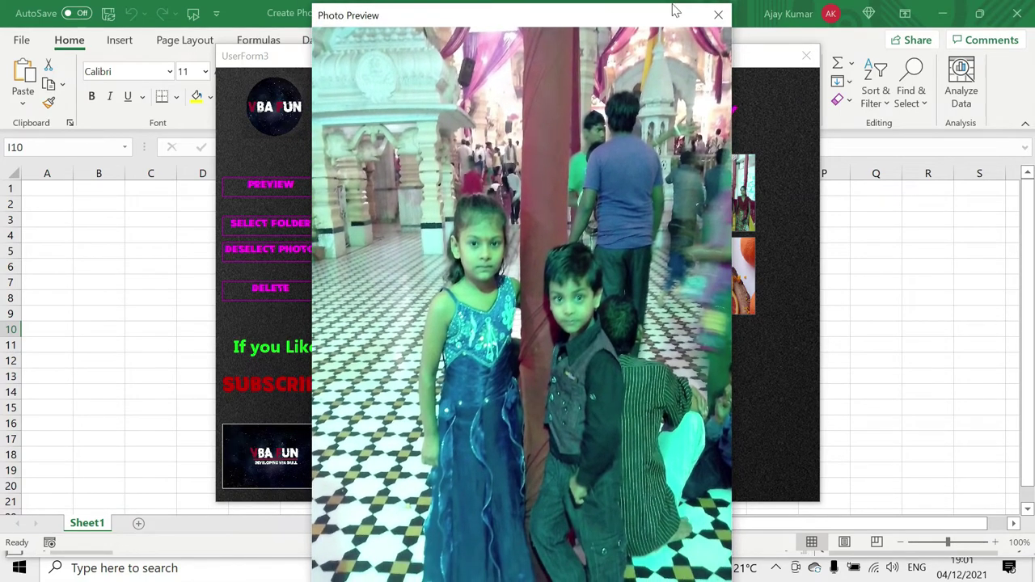
pyautogui.click(718, 16)
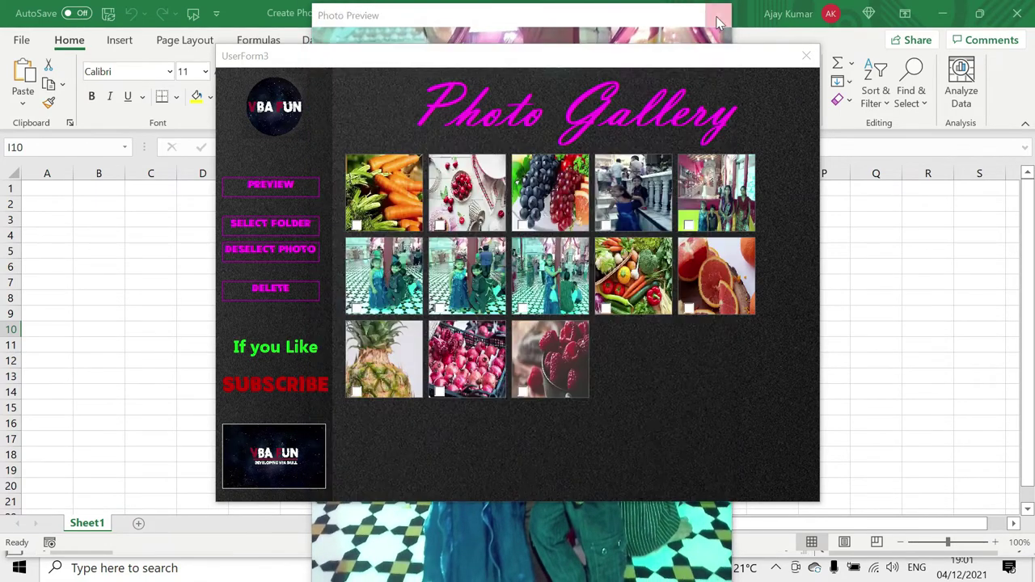
pyautogui.click(805, 59)
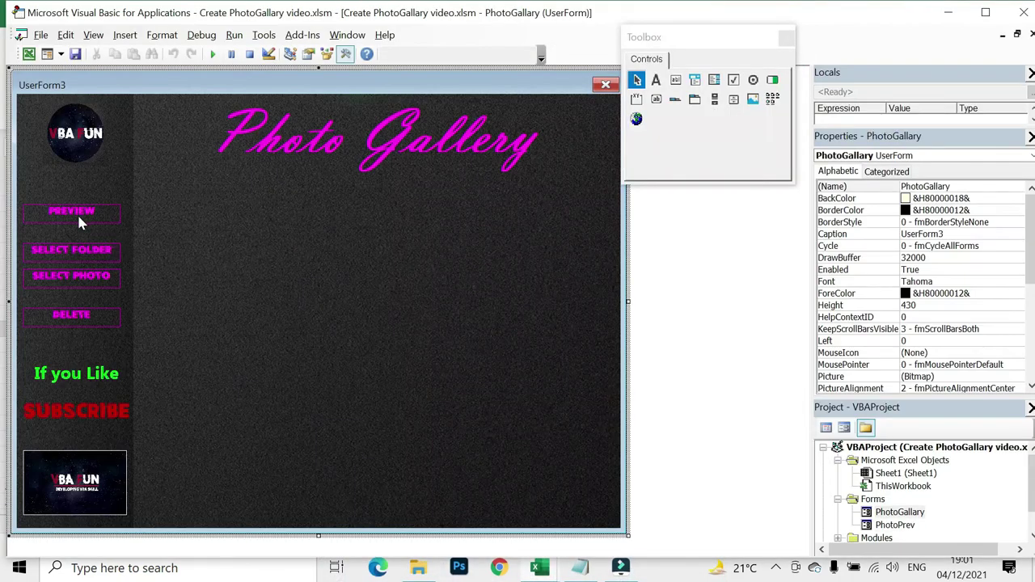
# - In PreviewBtn_Click, change the Else height 600 and the landscape width 600 both to 500
pyautogui.doubleClick(79, 218)
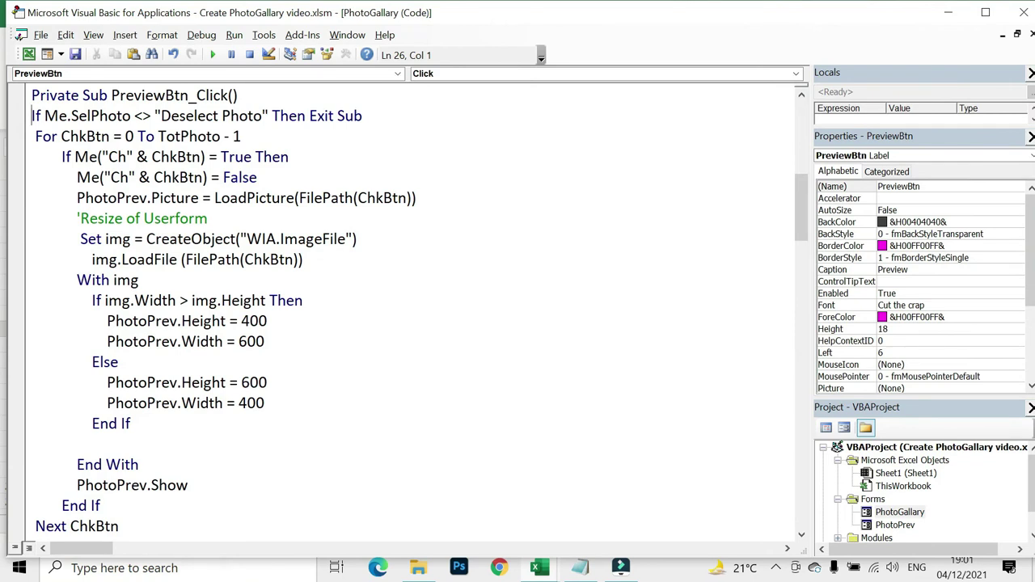
pyautogui.click(241, 382)
pyautogui.hotkey('shift', 'Right')
pyautogui.write('5')
pyautogui.click(246, 341)
pyautogui.hotkey('shift', 'Left')
pyautogui.write('5')
# - Run the gallery again, load the PHoto folder thumbnails, and tick a photo in row 2
pyautogui.click(212, 54)
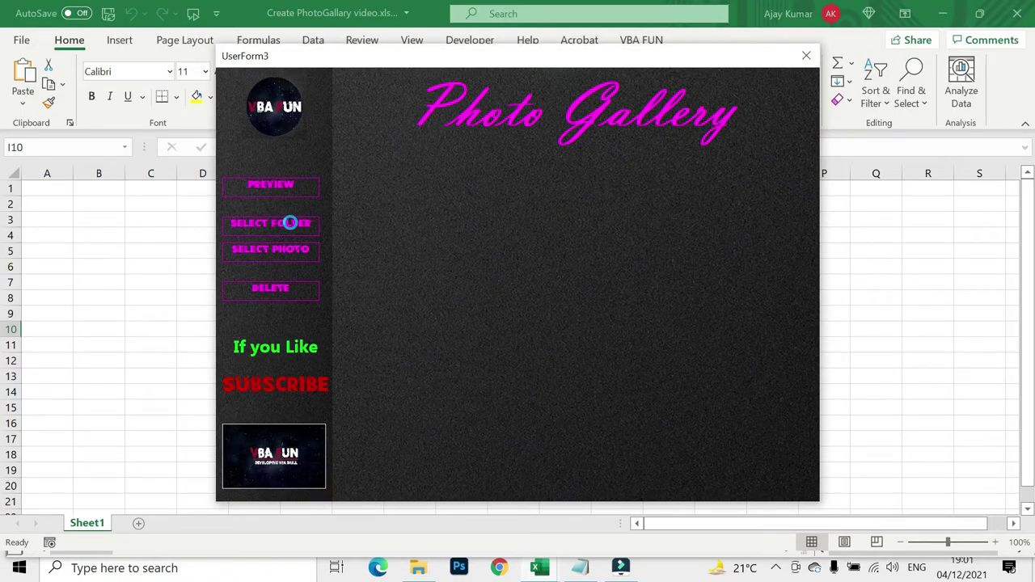
pyautogui.click(289, 222)
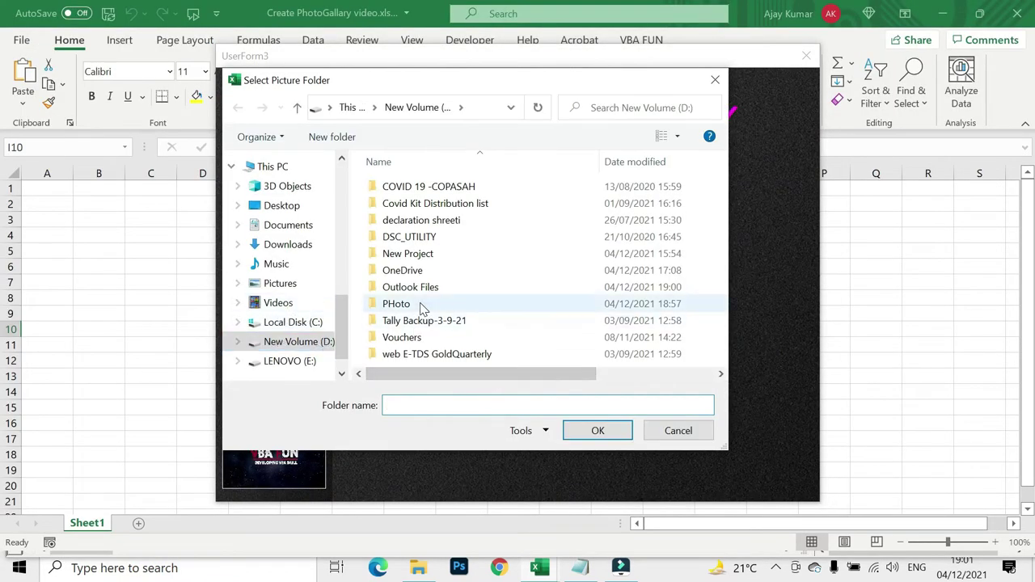
pyautogui.click(420, 305)
pyautogui.click(598, 430)
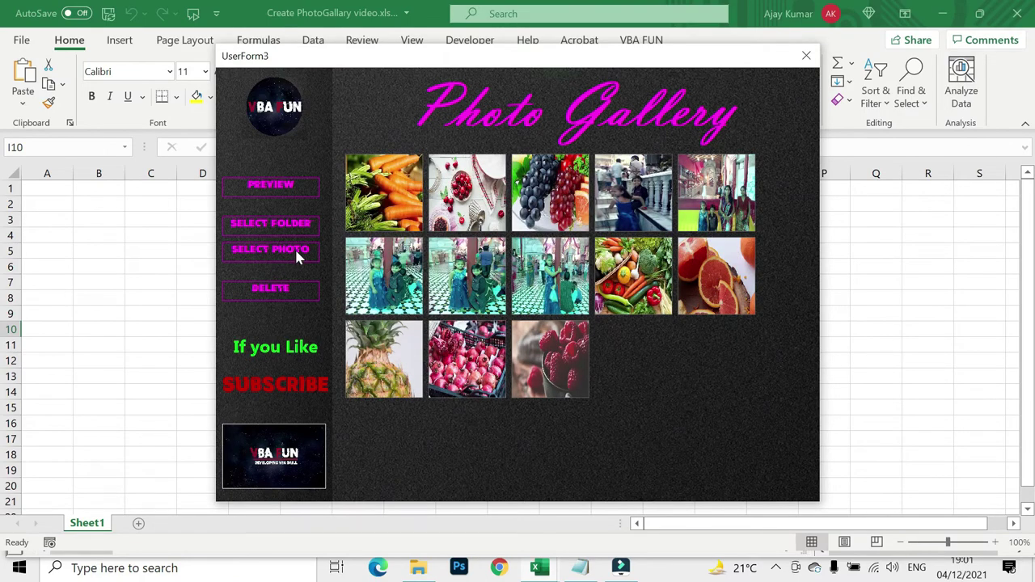
pyautogui.click(294, 249)
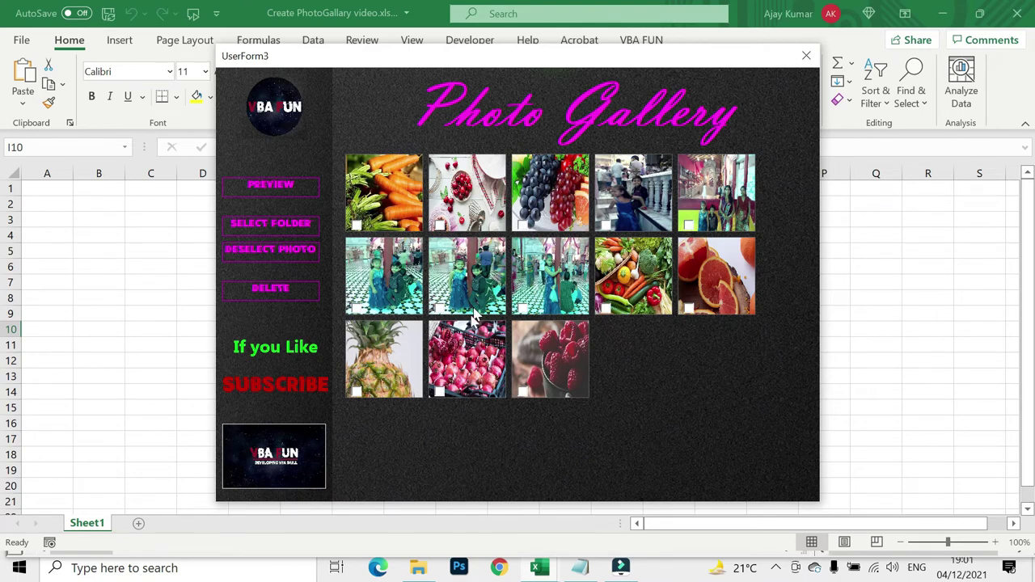
pyautogui.click(437, 305)
pyautogui.click(278, 223)
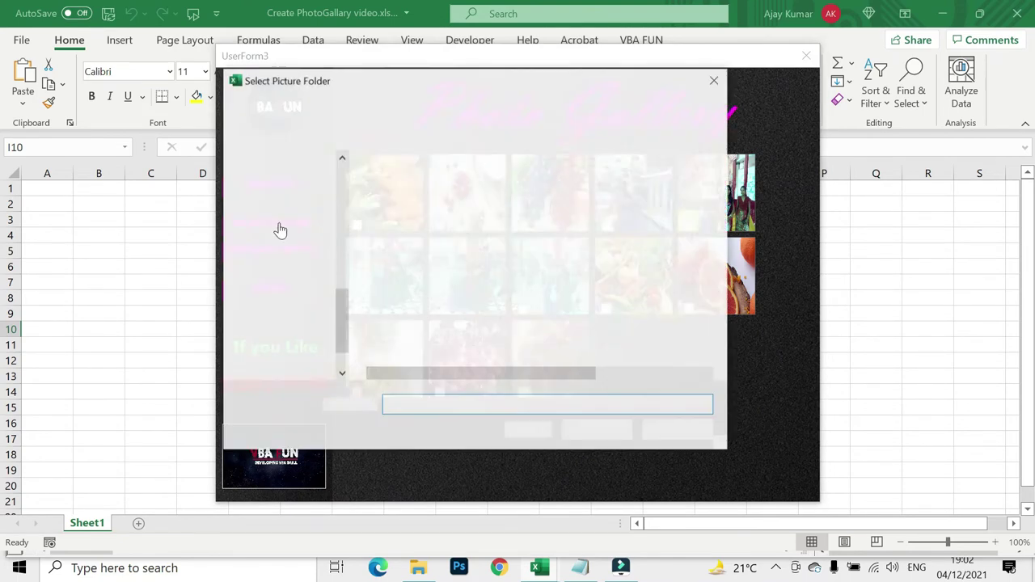
pyautogui.click(659, 435)
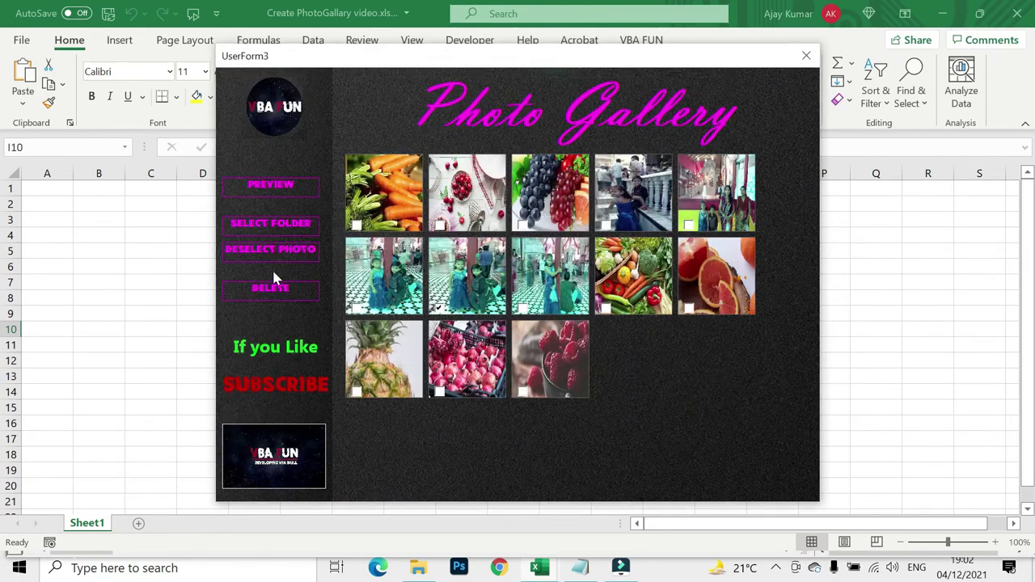
# - Preview a portrait and then a landscape photo at the smaller size, then close the form
pyautogui.click(271, 186)
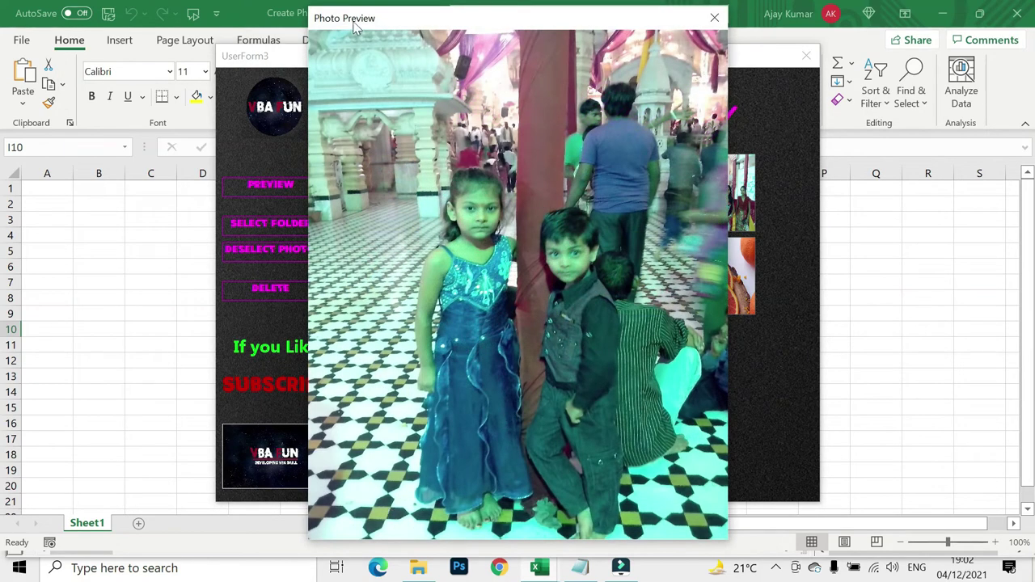
pyautogui.click(714, 17)
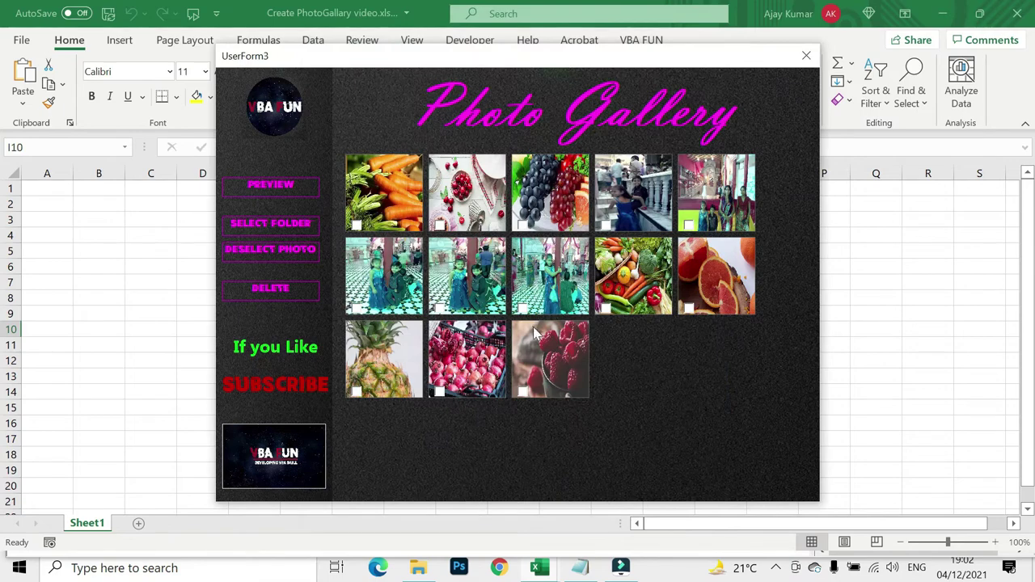
pyautogui.click(522, 309)
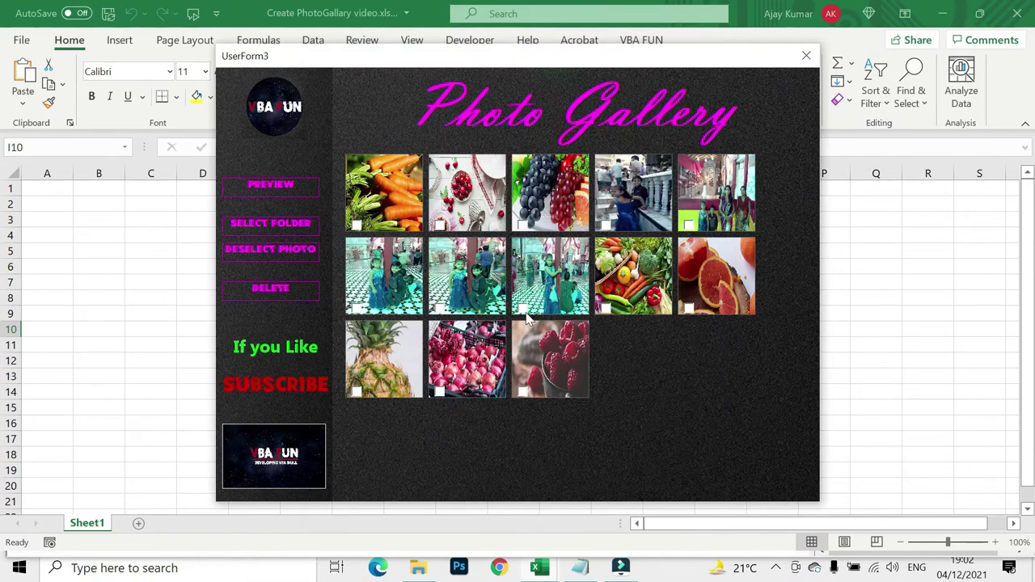
pyautogui.click(269, 185)
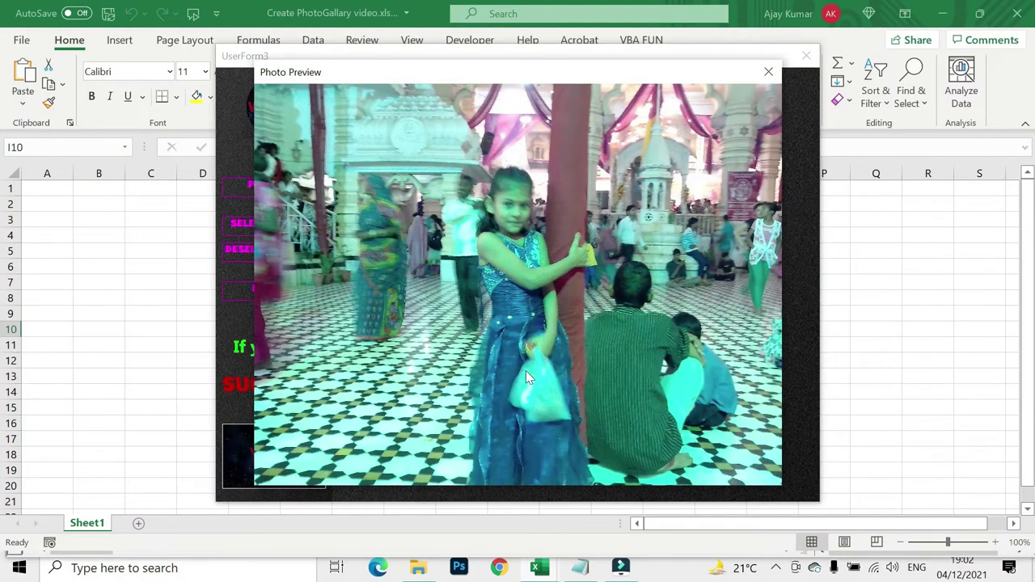
pyautogui.click(768, 72)
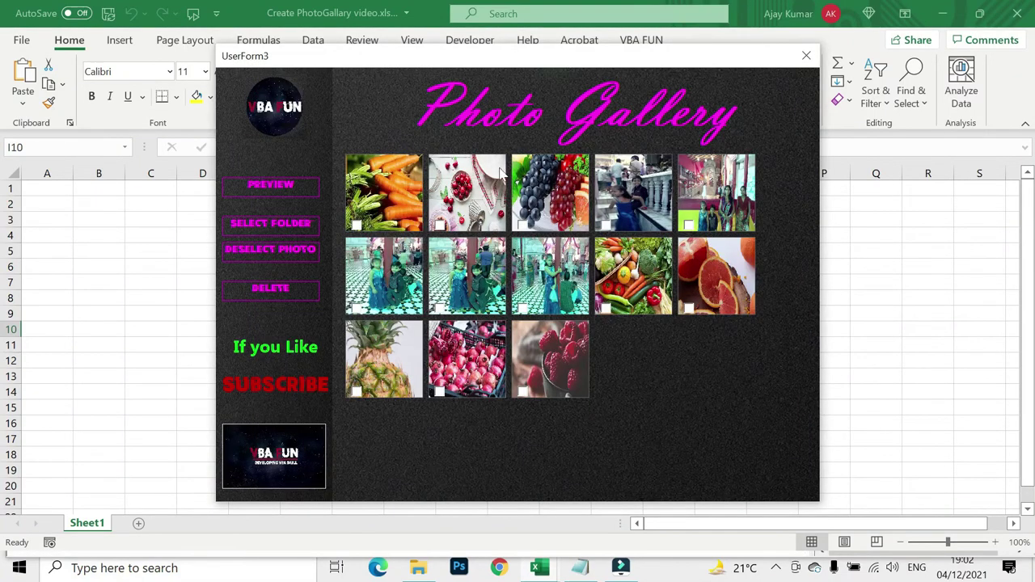
pyautogui.click(805, 55)
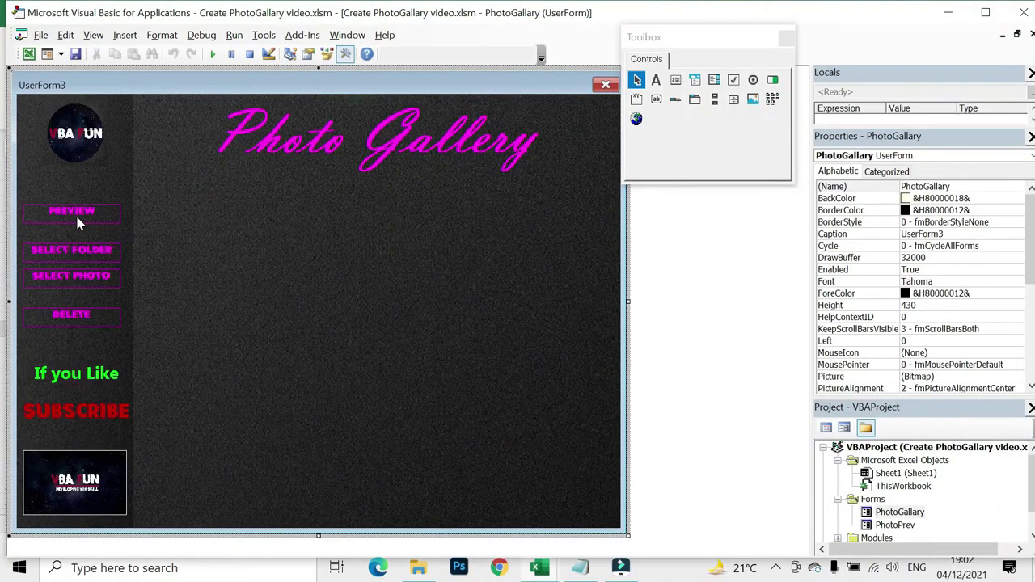
# - Open the Preview button's click code and remove the blank line after End If
pyautogui.doubleClick(75, 213)
pyautogui.click(121, 444)
pyautogui.press('BackSpace')
pyautogui.scroll(-3, 405, 323)
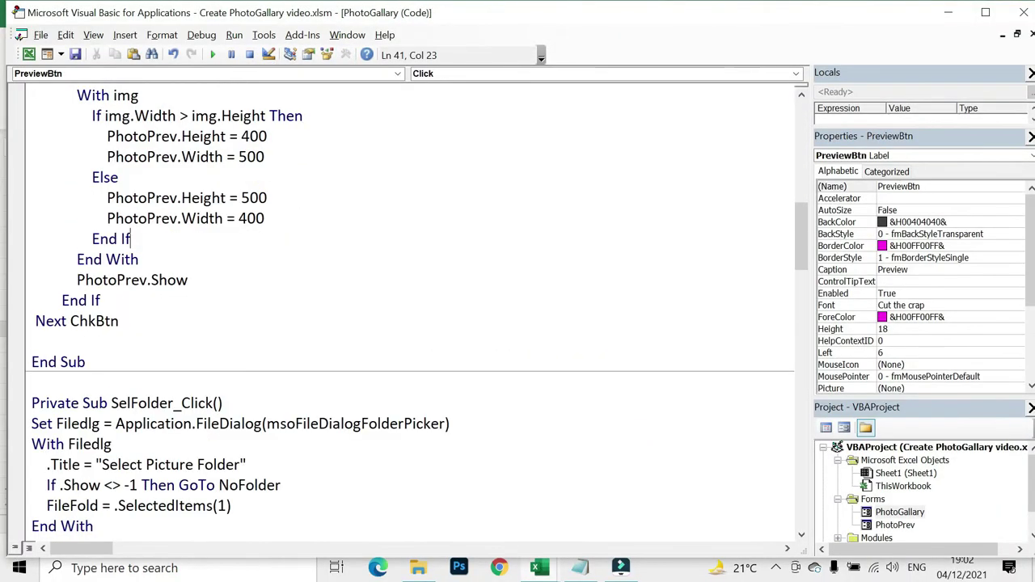
pyautogui.scroll(2, 404, 307)
pyautogui.scroll(2, 404, 307)
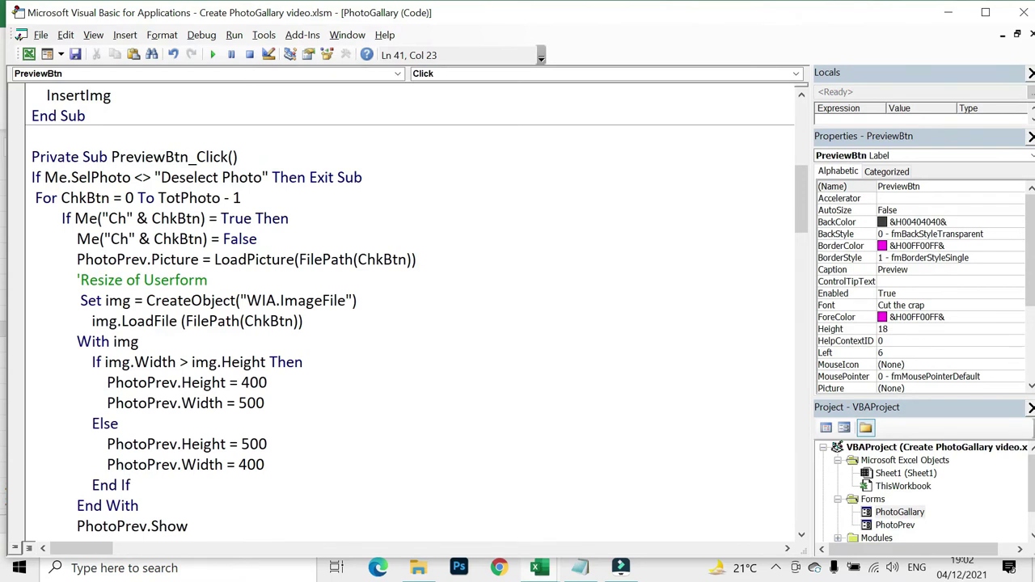
# - Highlight the image-resizing block and the checked-photo loading loop to explain them
pyautogui.moveTo(80, 300); pyautogui.dragTo(139, 505)
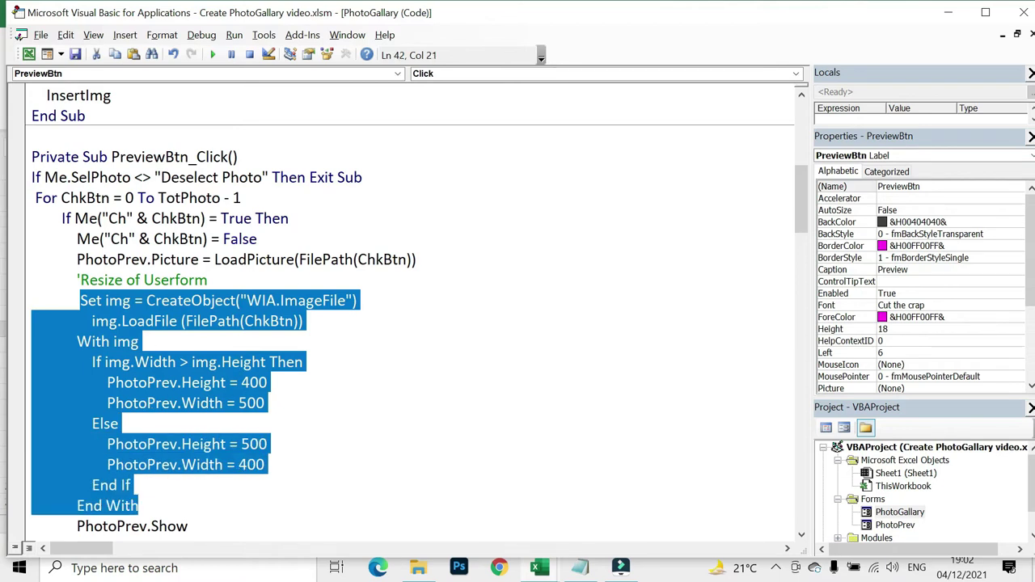
pyautogui.moveTo(35, 198); pyautogui.dragTo(415, 260)
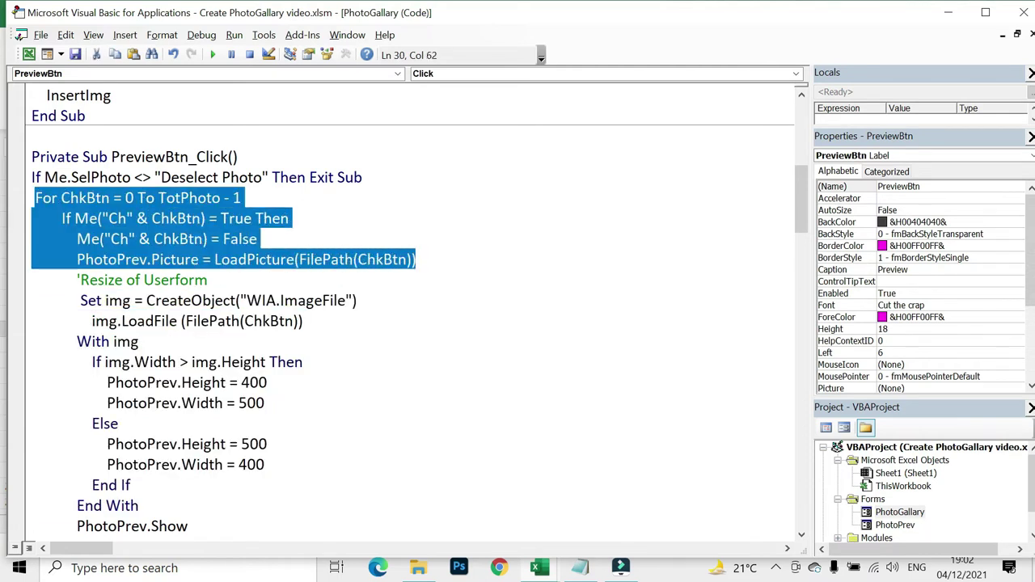
pyautogui.moveTo(46, 301); pyautogui.dragTo(138, 505)
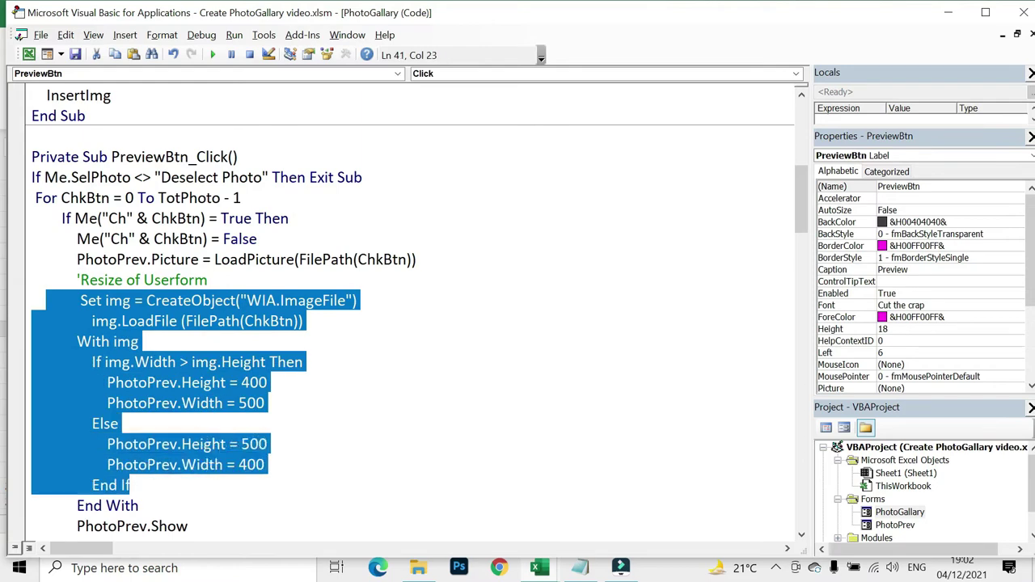
pyautogui.scroll(-3, 405, 308)
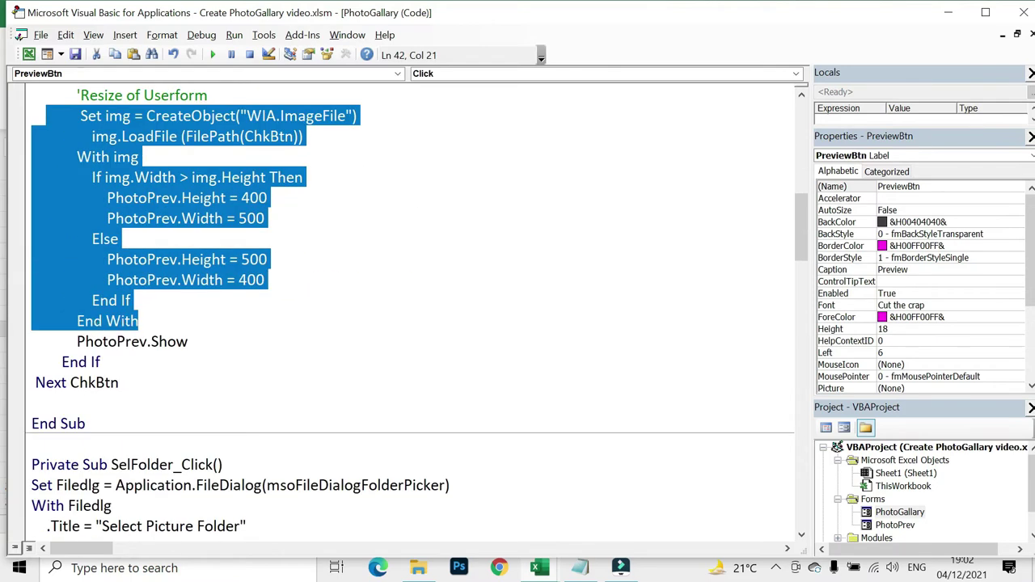
pyautogui.click(138, 321)
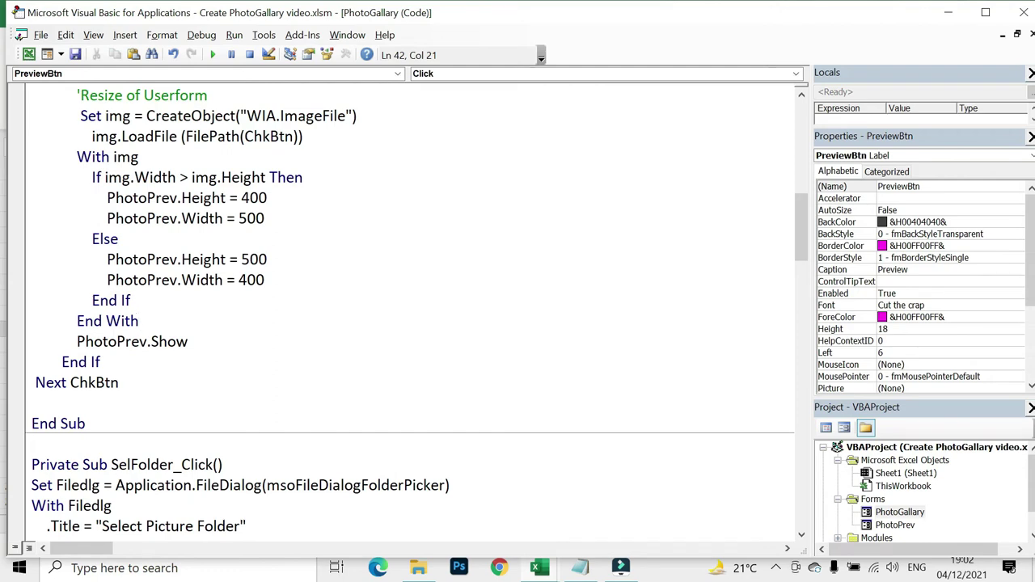
# - Test-run the Photo Gallery form with F5, close it, and reopen the Preview click code
pyautogui.press('F5')
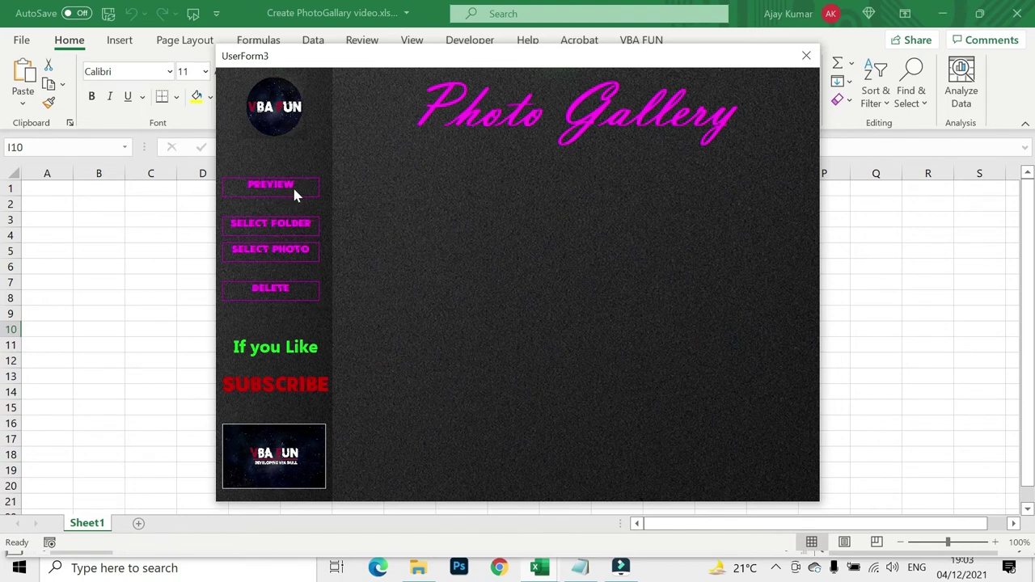
pyautogui.click(806, 55)
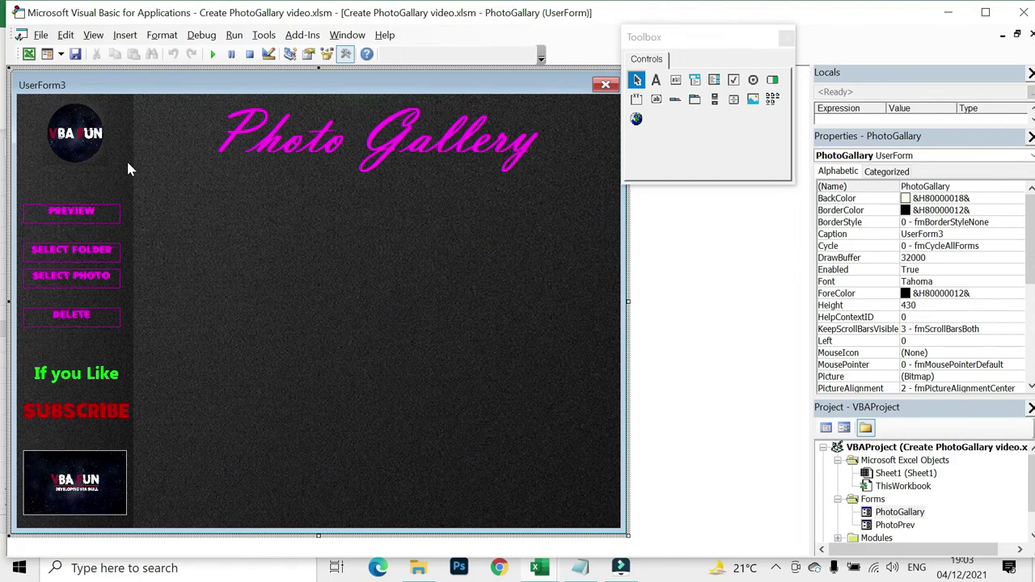
pyautogui.doubleClick(70, 213)
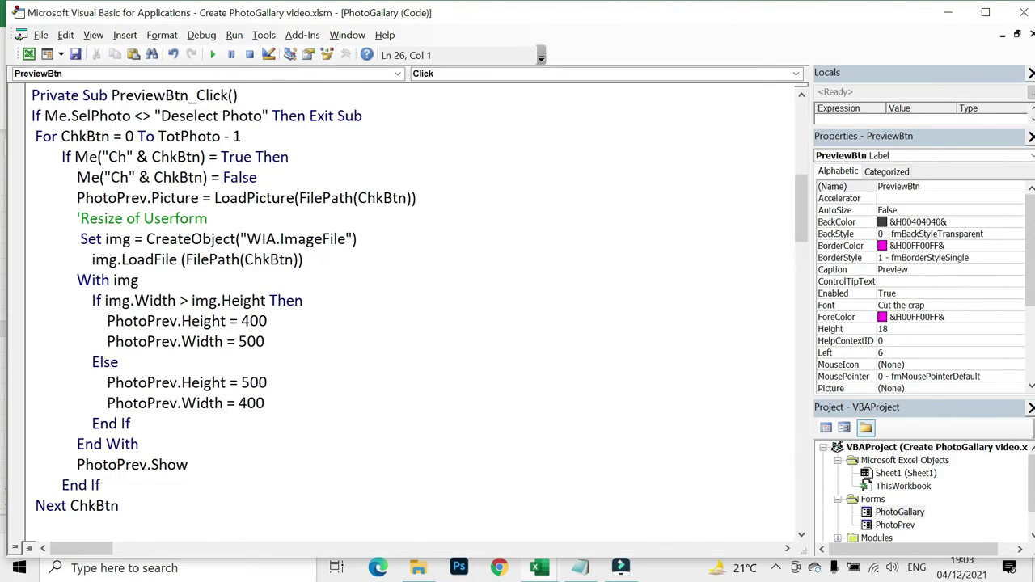
# - Create the PreviewBtn_MouseMove procedure and start the line Me.PreviewBtn.BackColor
pyautogui.click(527, 75)
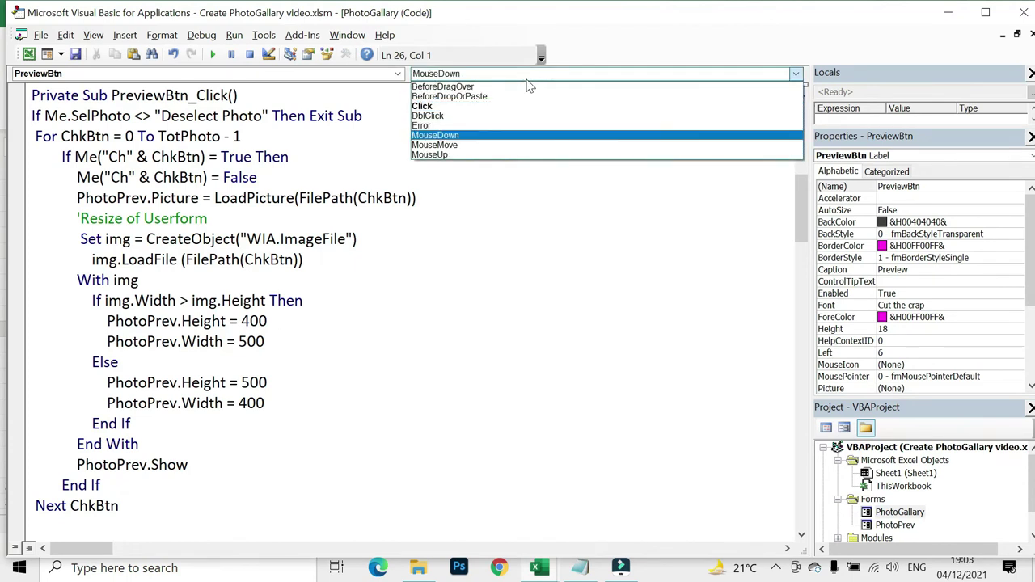
pyautogui.press('Down')
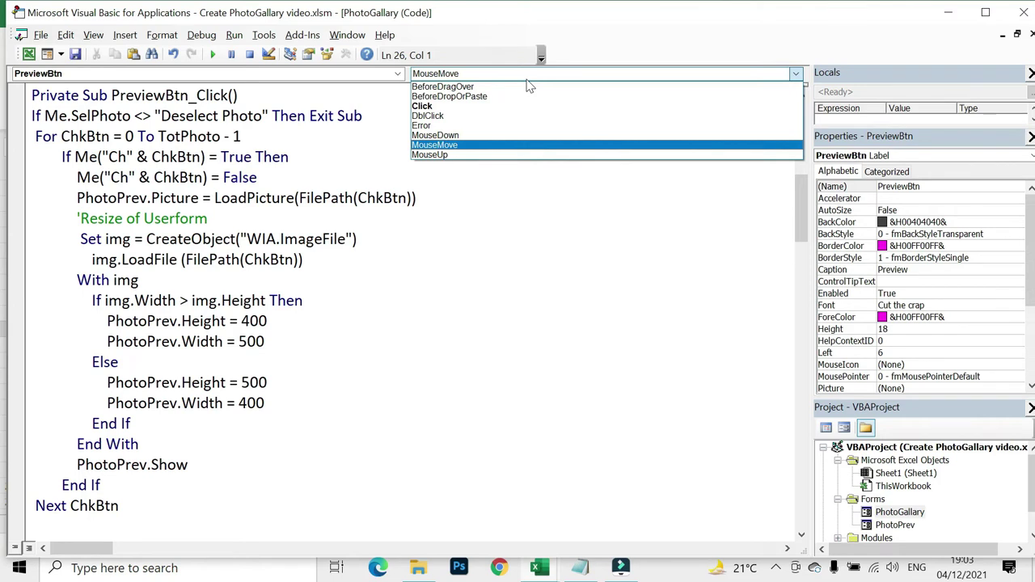
pyautogui.press('Tab')
pyautogui.press('Escape')
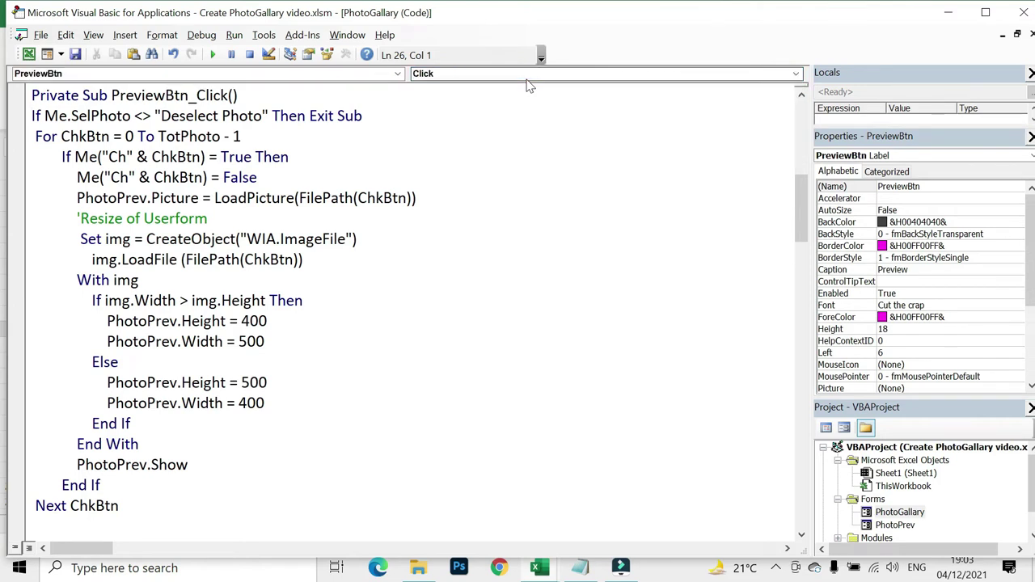
pyautogui.click(472, 74)
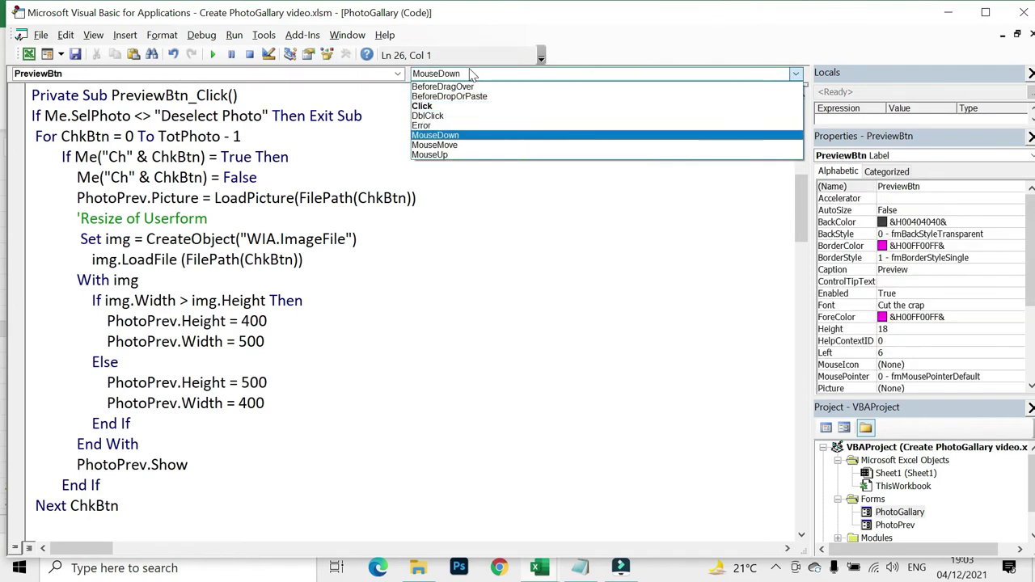
pyautogui.press('Down')
pyautogui.press('Return')
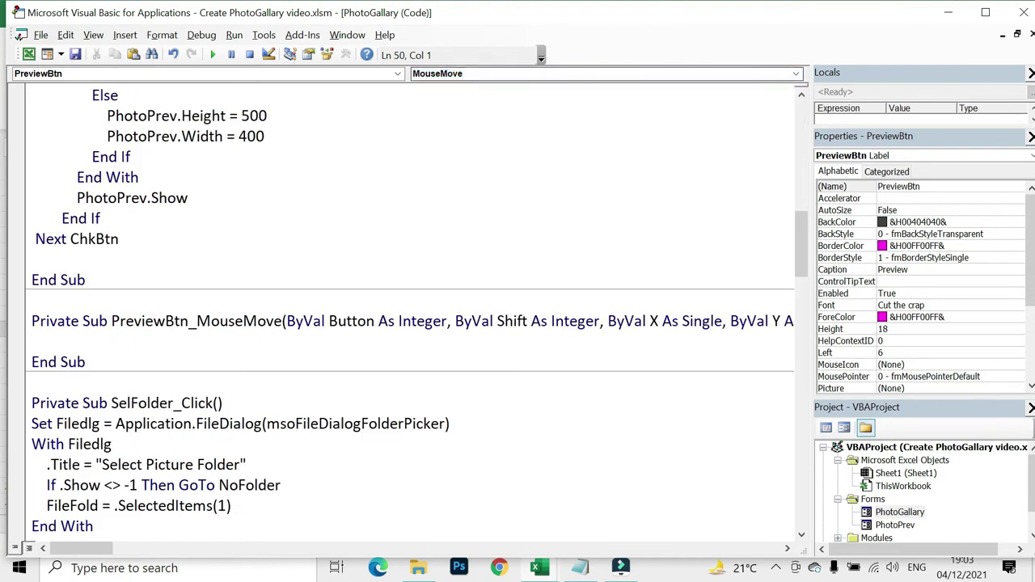
pyautogui.write('me.')
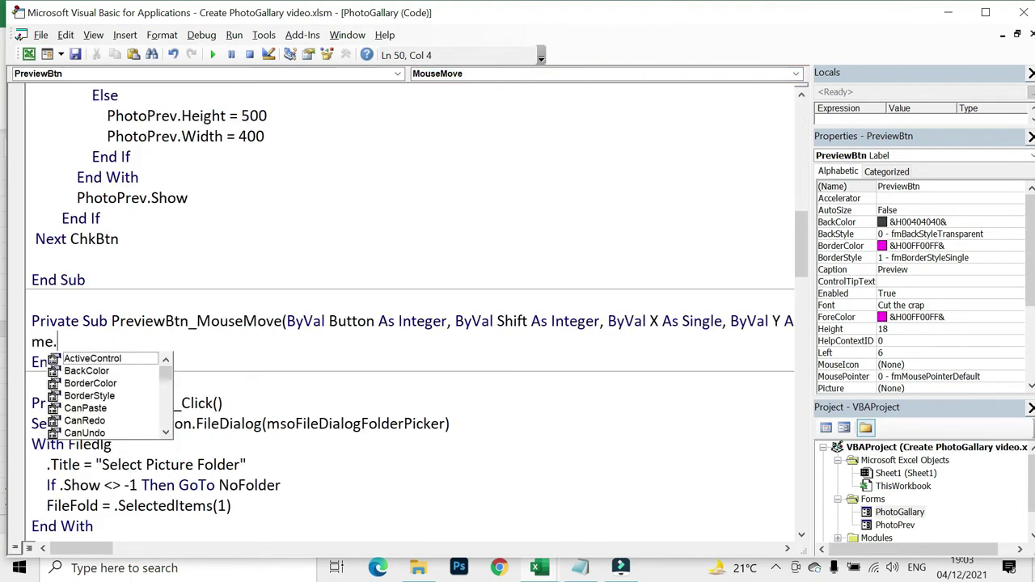
pyautogui.write('pre')
pyautogui.press('Tab')
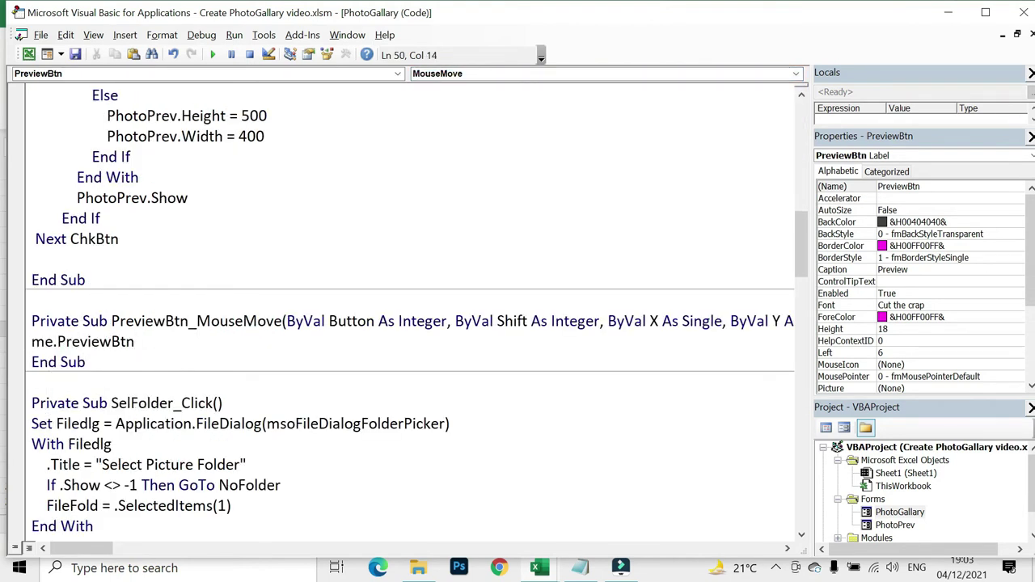
pyautogui.write('.back')
pyautogui.press('Tab')
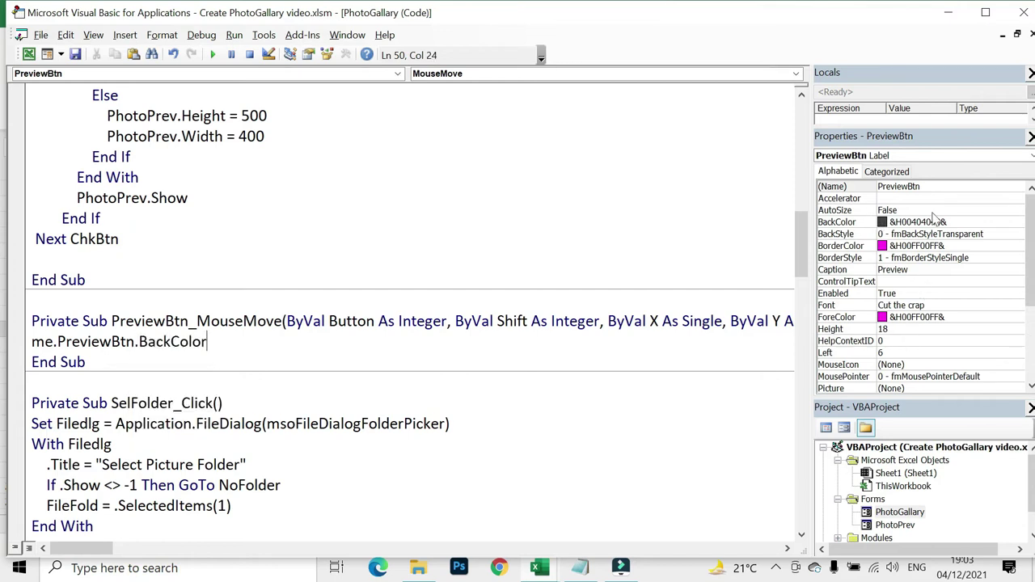
# - Copy light yellow &HC0FFFF from the BackColor palette and assign it in the code
pyautogui.click(1023, 229)
pyautogui.click(1023, 229)
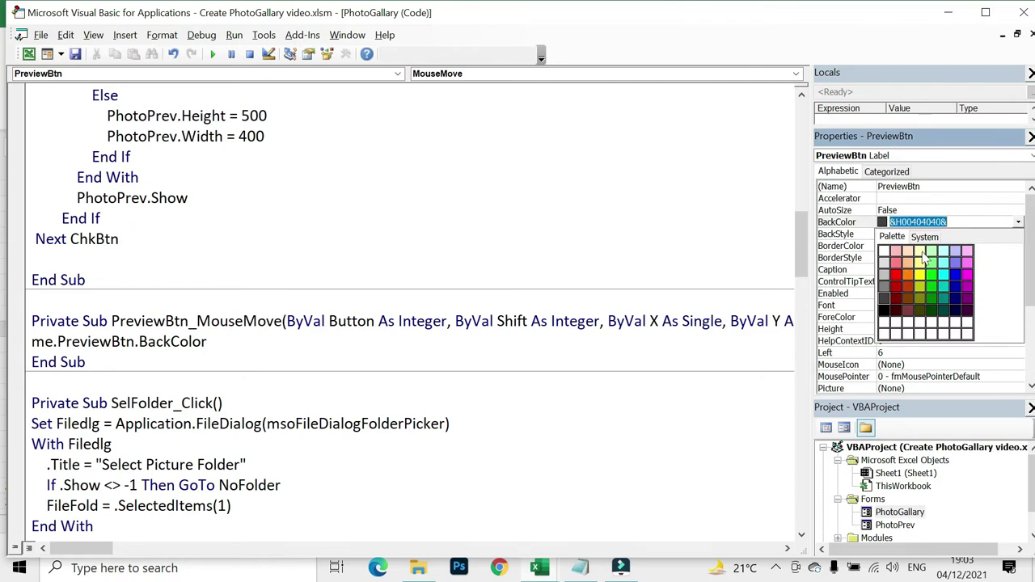
pyautogui.click(922, 253)
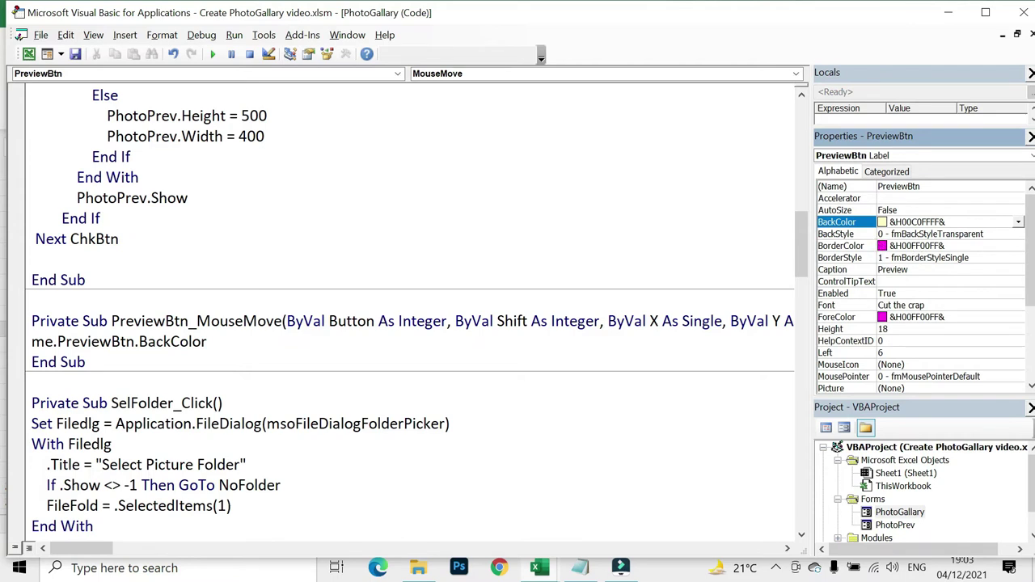
pyautogui.click(917, 221)
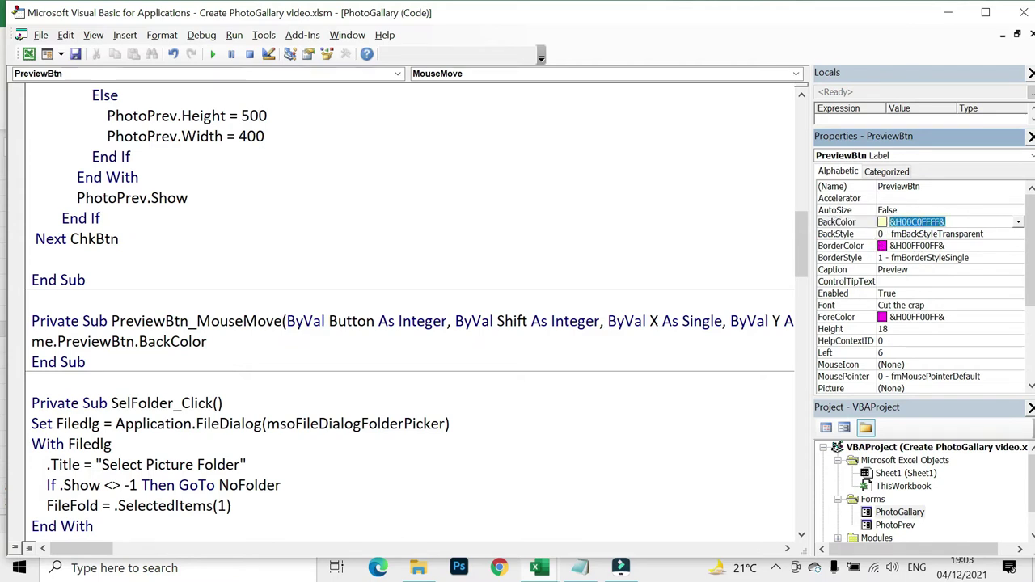
pyautogui.click(207, 341)
pyautogui.write('=')
pyautogui.write('&H00C0FFFF&')
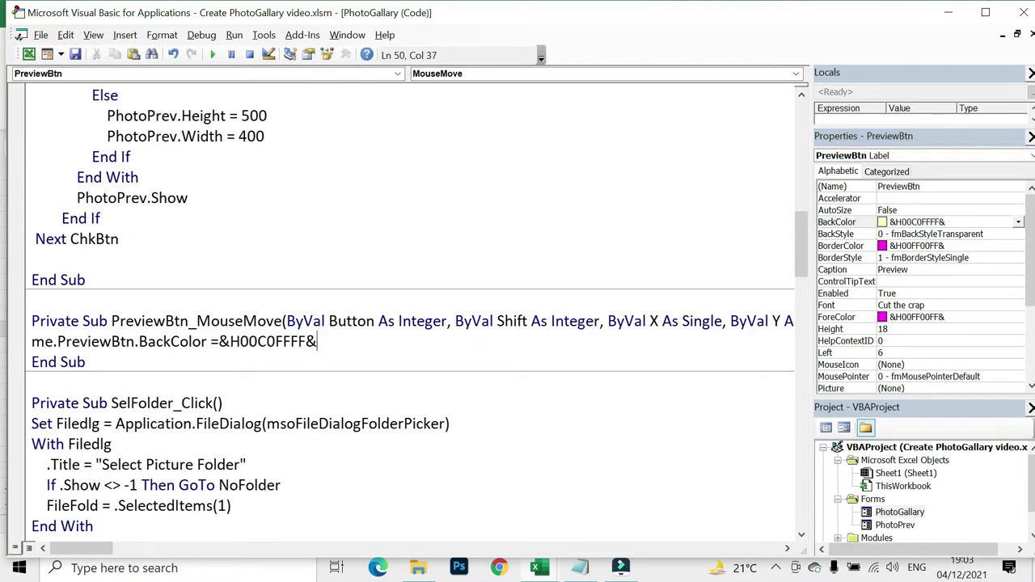
pyautogui.click(86, 361)
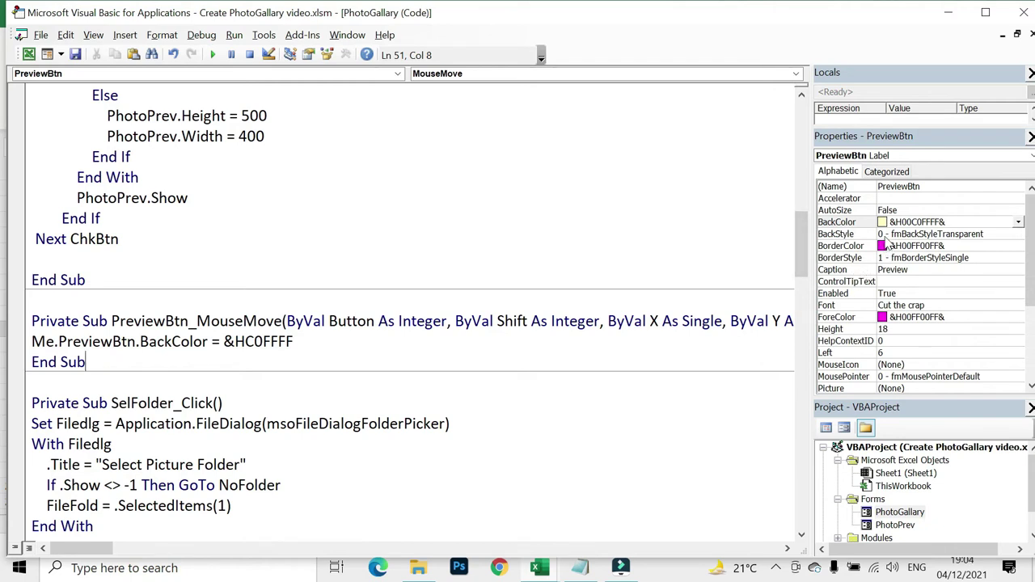
# - Add Me.PreviewBtn.BackStyle = 1 (opaque) above the BackColor line in PreviewBtn_MouseMove
pyautogui.click(293, 341)
pyautogui.press('Return')
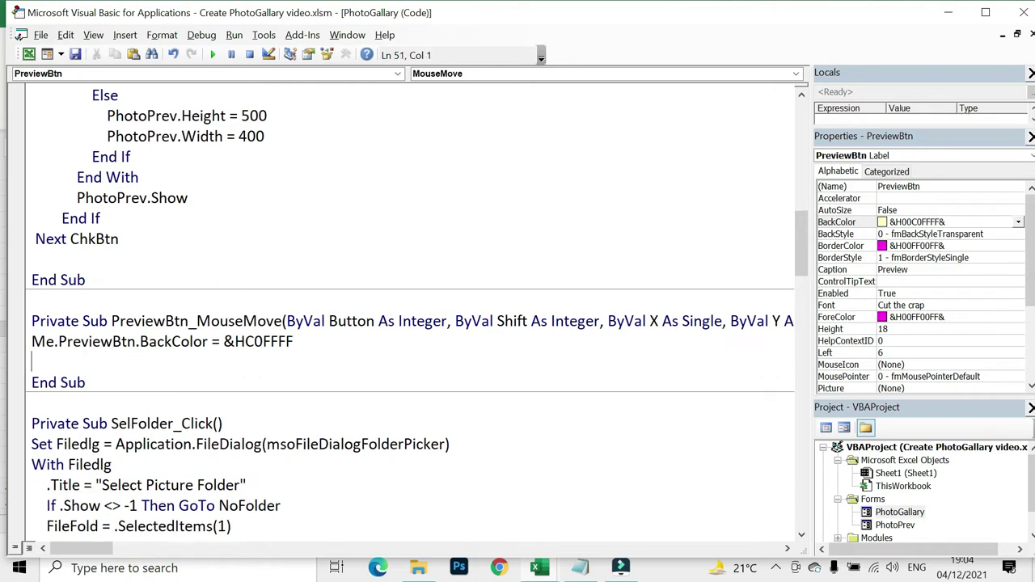
pyautogui.press('Up')
pyautogui.press('Return')
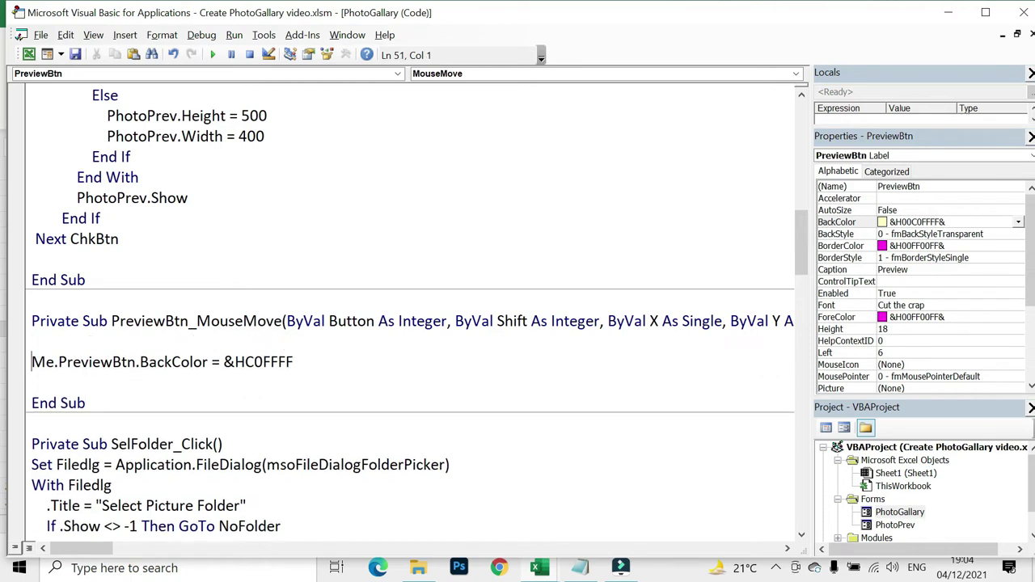
pyautogui.press('Up')
pyautogui.write('me.back')
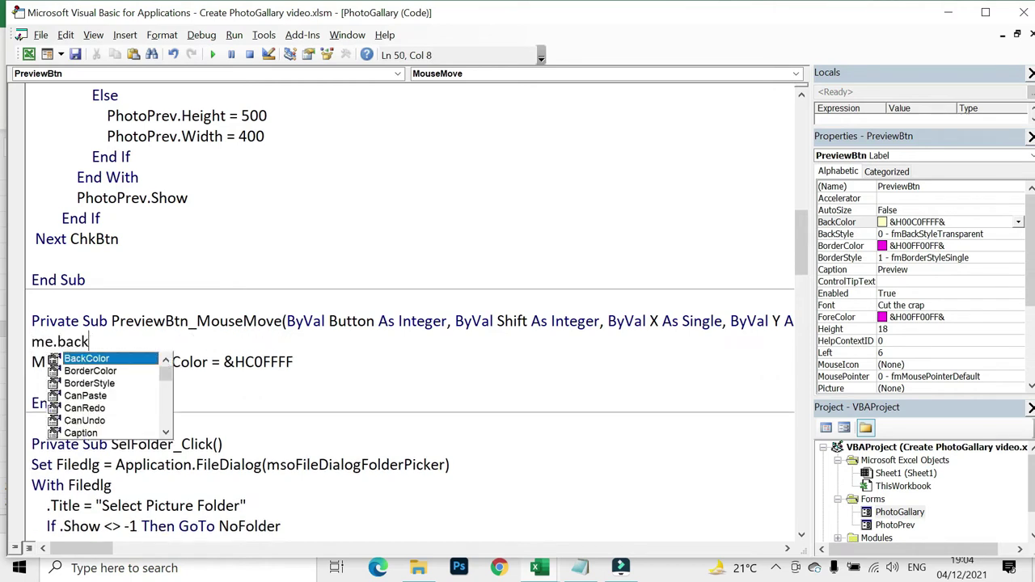
pyautogui.write('st')
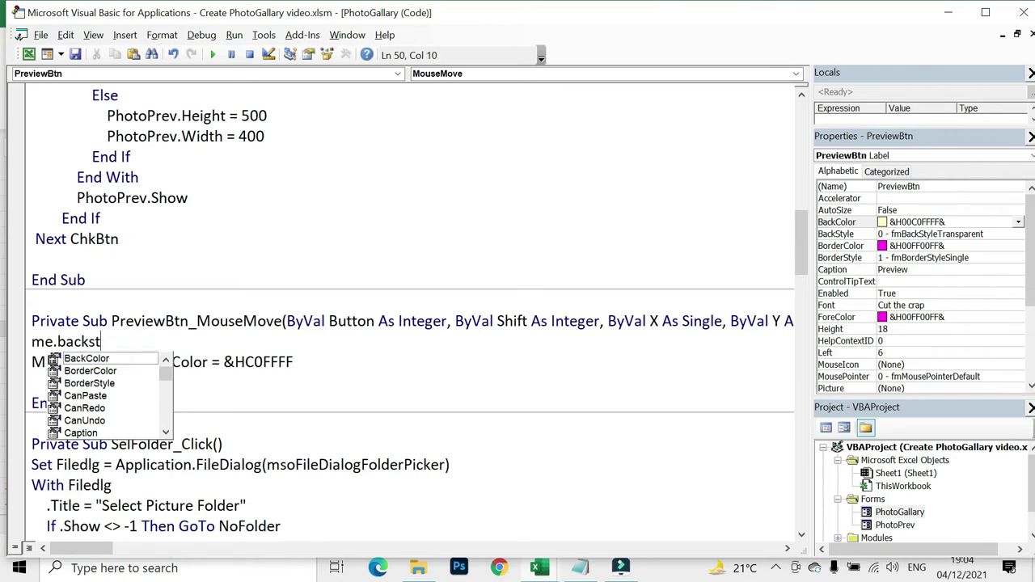
pyautogui.write('y')
pyautogui.press('BackSpace')
pyautogui.press('BackSpace')
pyautogui.press('BackSpace')
pyautogui.write('previ.')
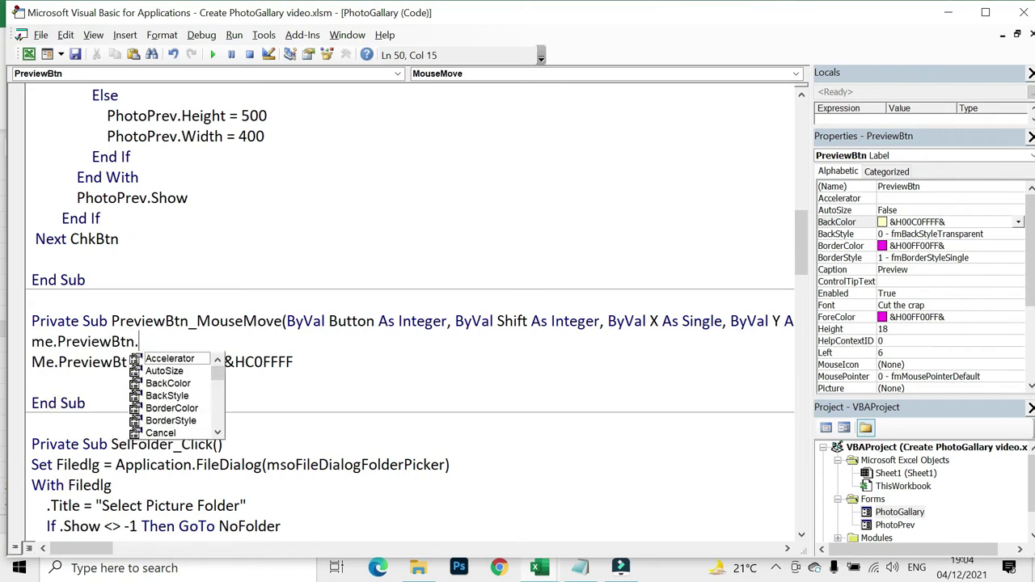
pyautogui.write('backstyl')
pyautogui.press('Tab')
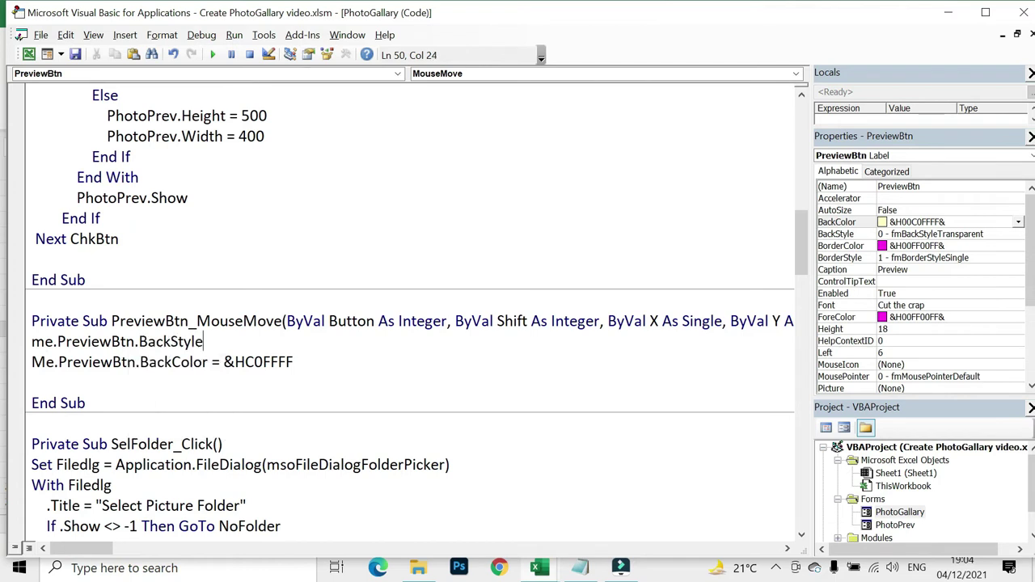
pyautogui.write(' = 1')
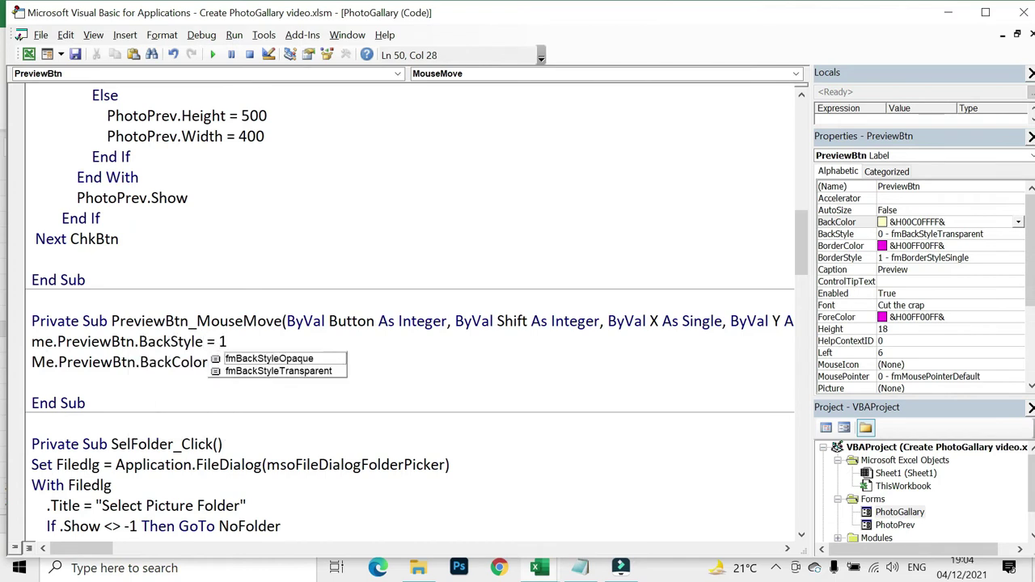
pyautogui.press('Down')
pyautogui.press('Down')
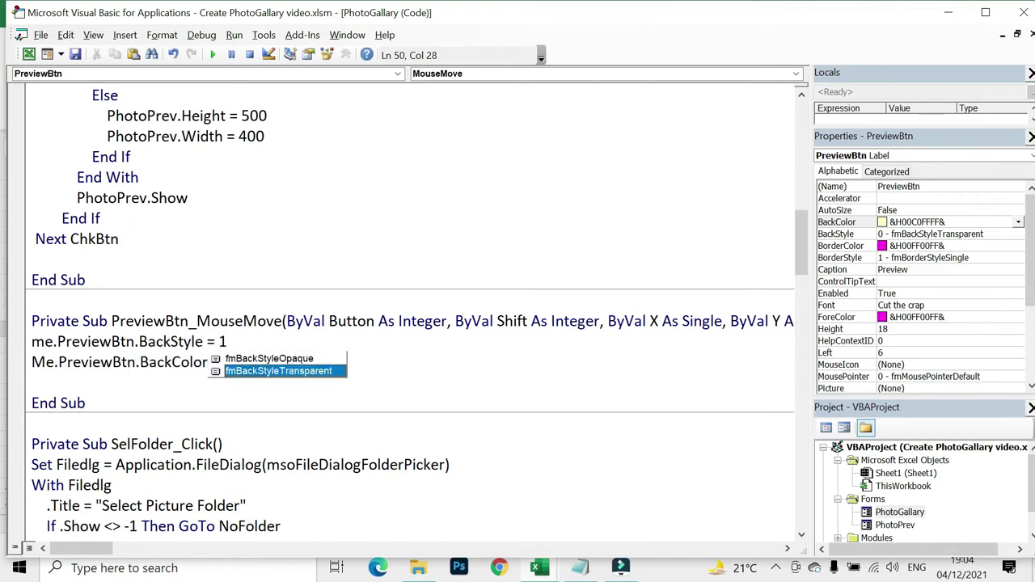
pyautogui.press('Up')
pyautogui.press('Tab')
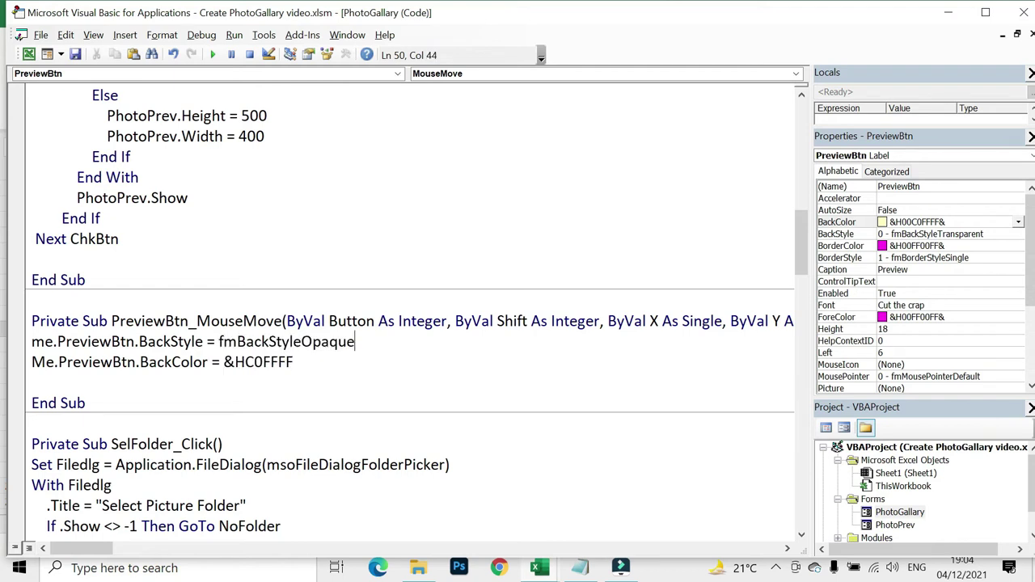
pyautogui.hotkey('ctrl', 'shift', 'Left')
pyautogui.write('1')
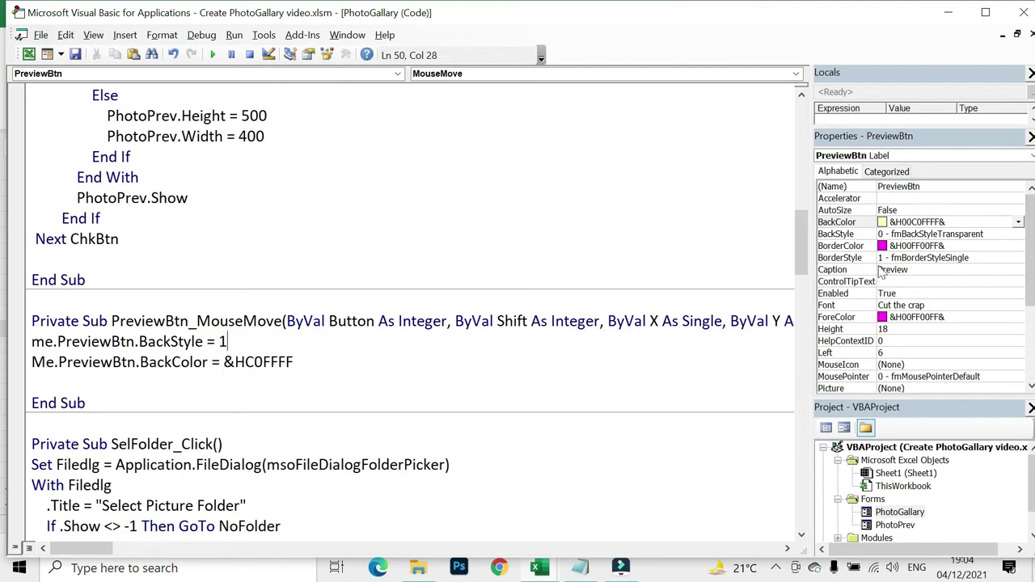
# - Check PreviewBtn's BorderStyle and BackStyle properties, then test-run the Photo Gallery form
pyautogui.click(1015, 257)
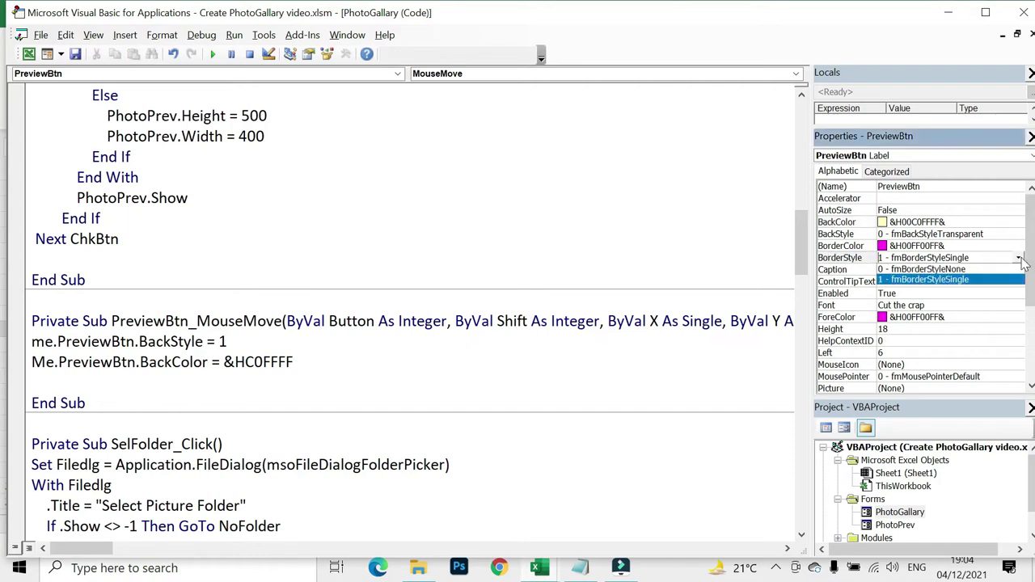
pyautogui.click(1018, 257)
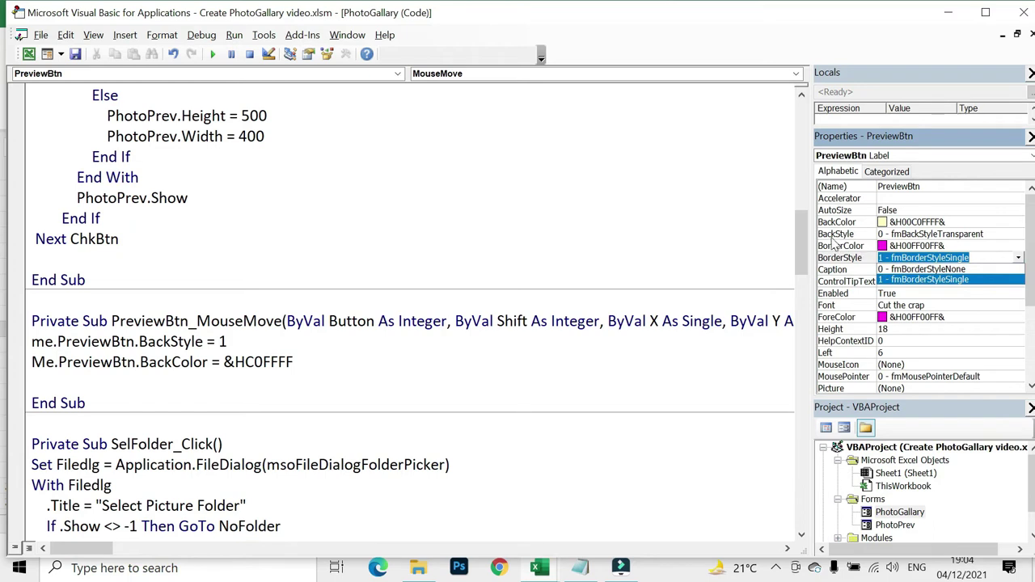
pyautogui.click(1018, 234)
pyautogui.click(1018, 234)
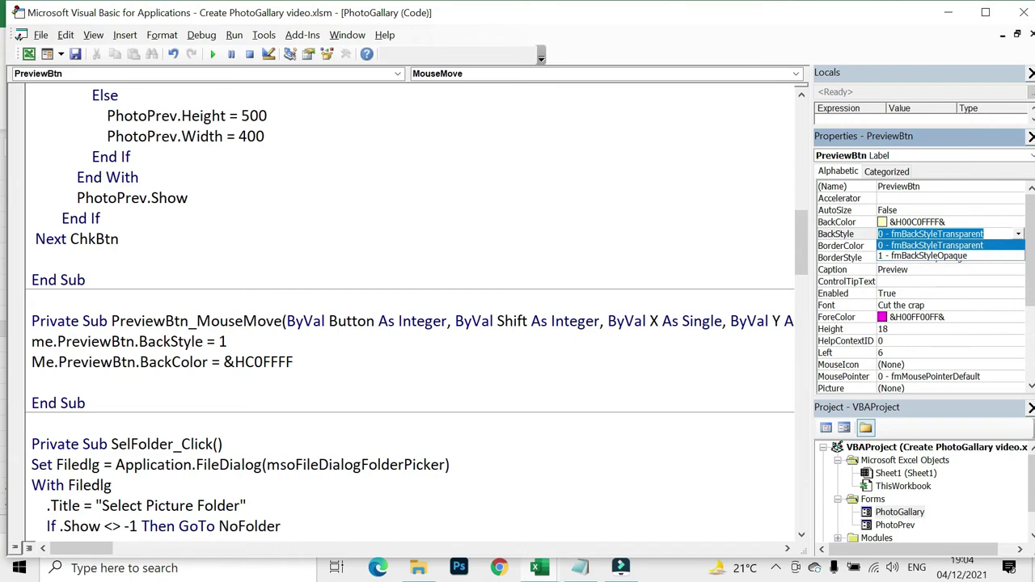
pyautogui.click(227, 341)
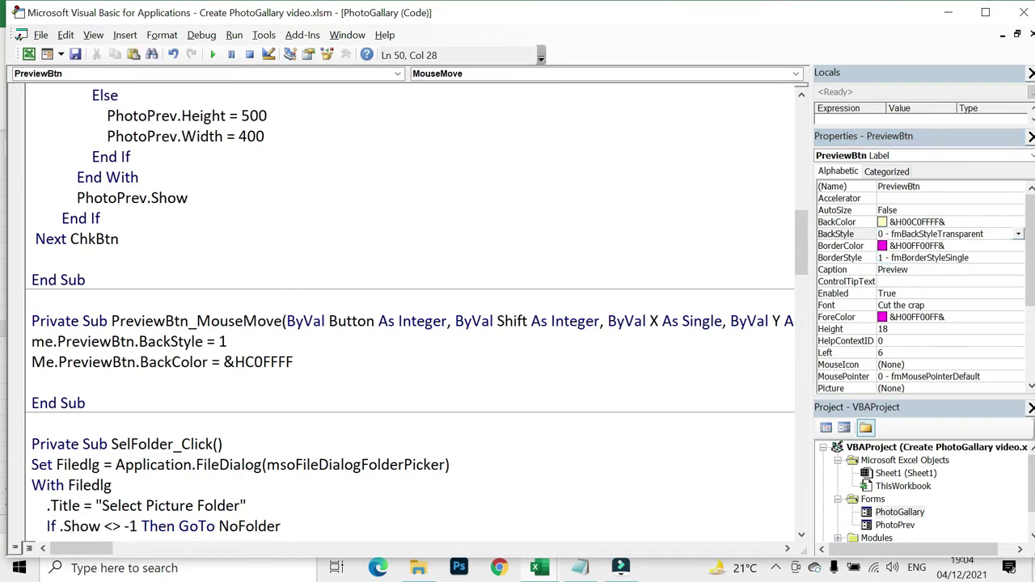
pyautogui.click(212, 55)
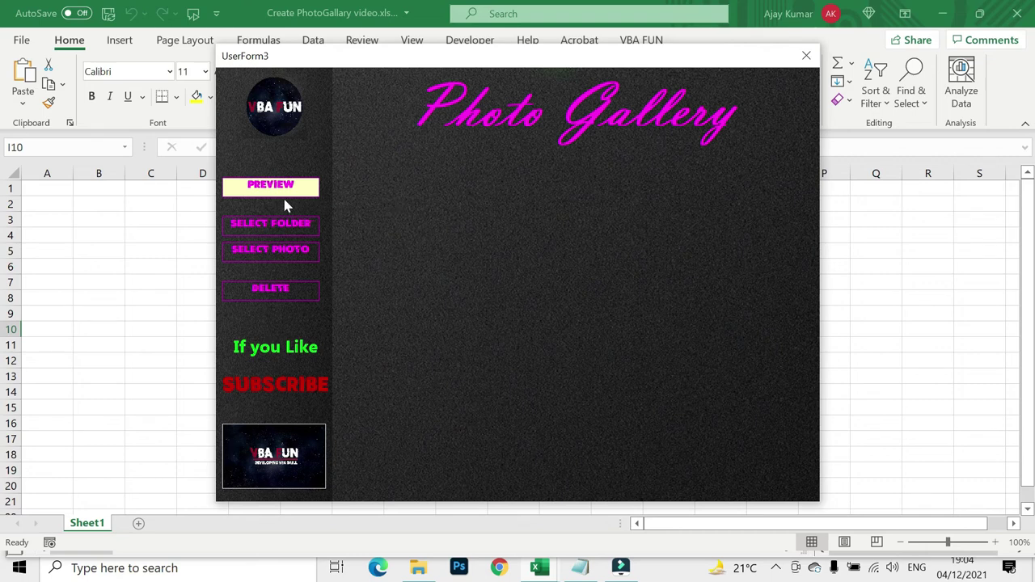
# - Close the running Photo Gallery form after seeing PREVIEW turn light yellow
pyautogui.click(806, 56)
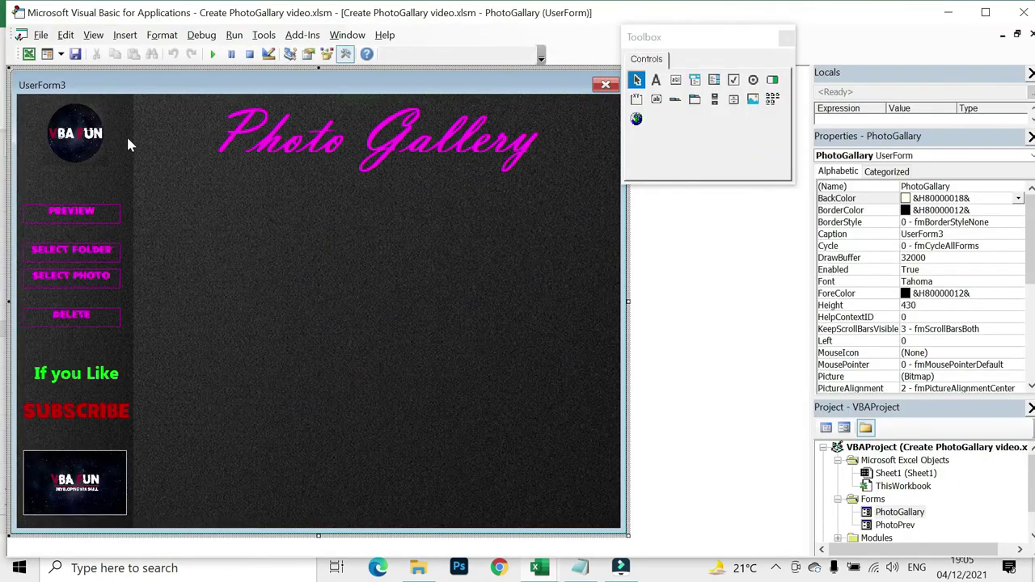
# - Create the Frame1_MouseMove procedure and delete the empty Frame1_Click stub
pyautogui.doubleClick(127, 175)
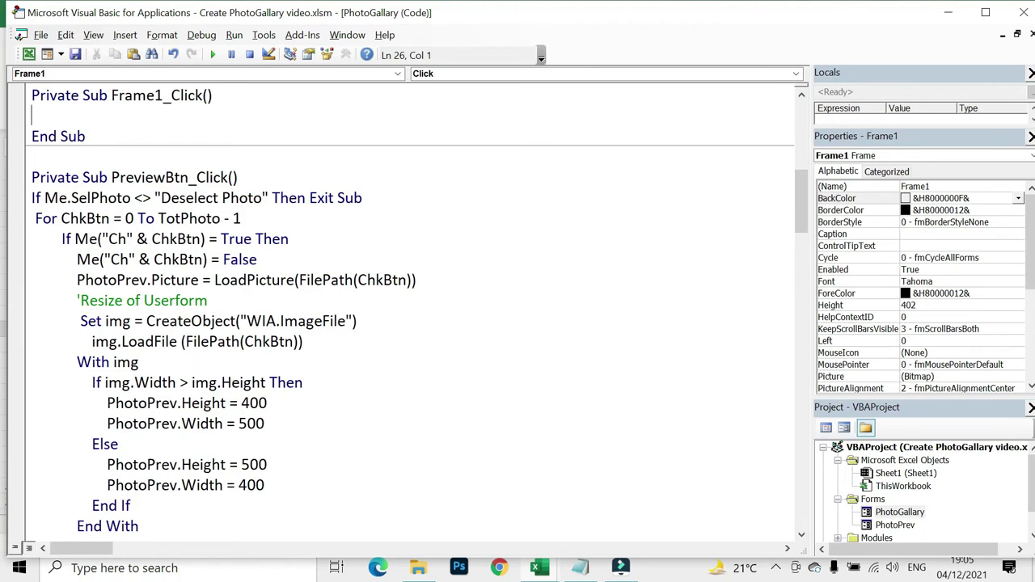
pyautogui.click(558, 75)
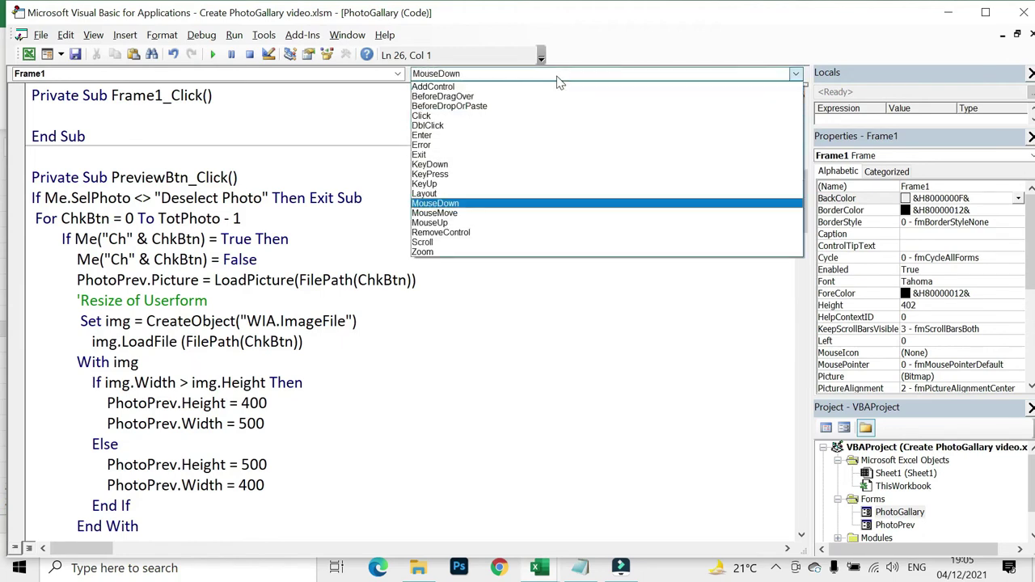
pyautogui.press('Down')
pyautogui.press('Return')
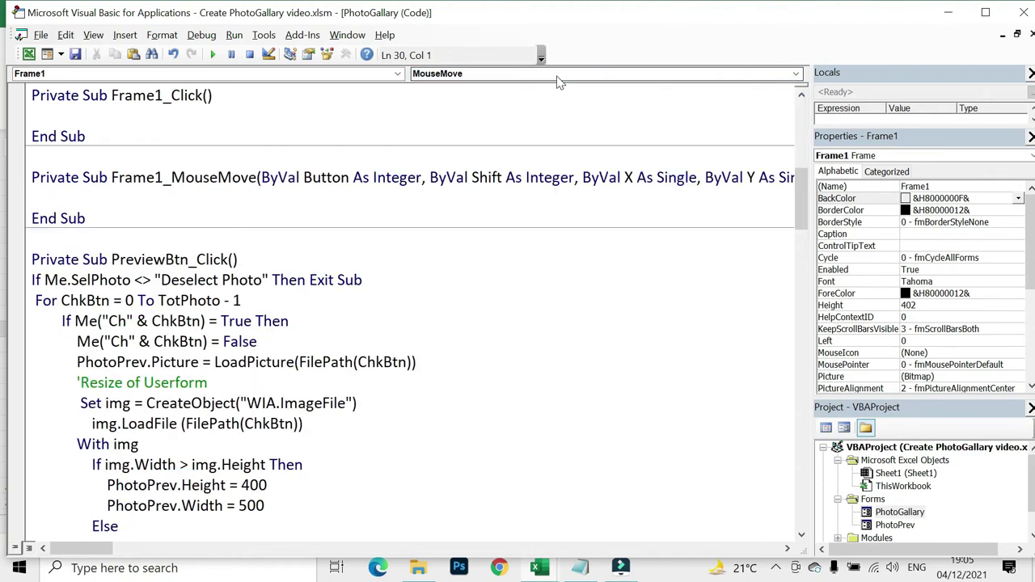
pyautogui.press('Up')
pyautogui.press('Up')
pyautogui.press('Up')
pyautogui.press('Up')
pyautogui.press('Up')
pyautogui.hotkey('shift', 'Down')
pyautogui.hotkey('shift', 'Down')
pyautogui.hotkey('shift', 'Down')
pyautogui.press('Delete')
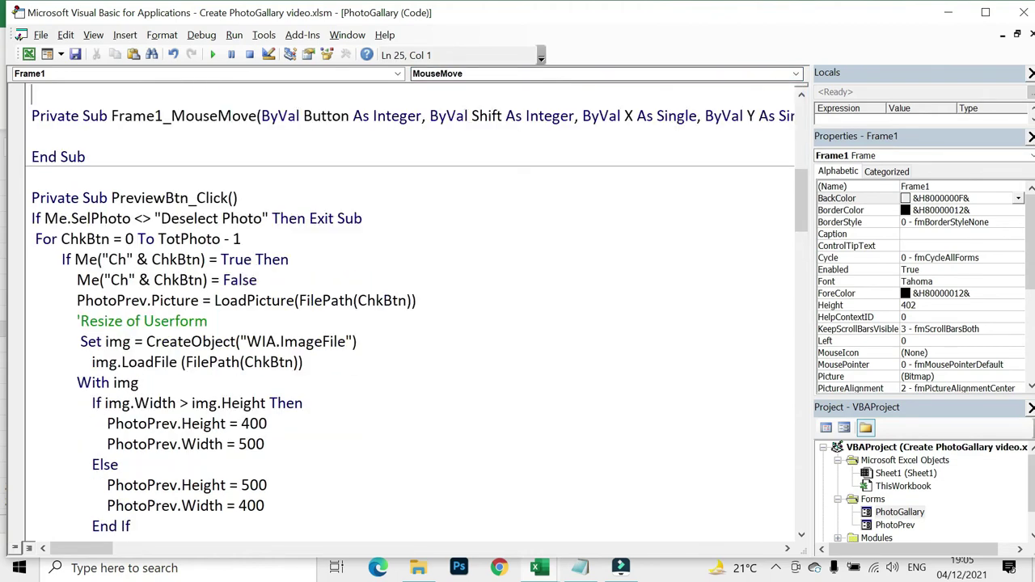
# - Check the control names of the PREVIEW, SELECT FOLDER, SELECT PHOTO and DELETE labels
pyautogui.doubleClick(893, 513)
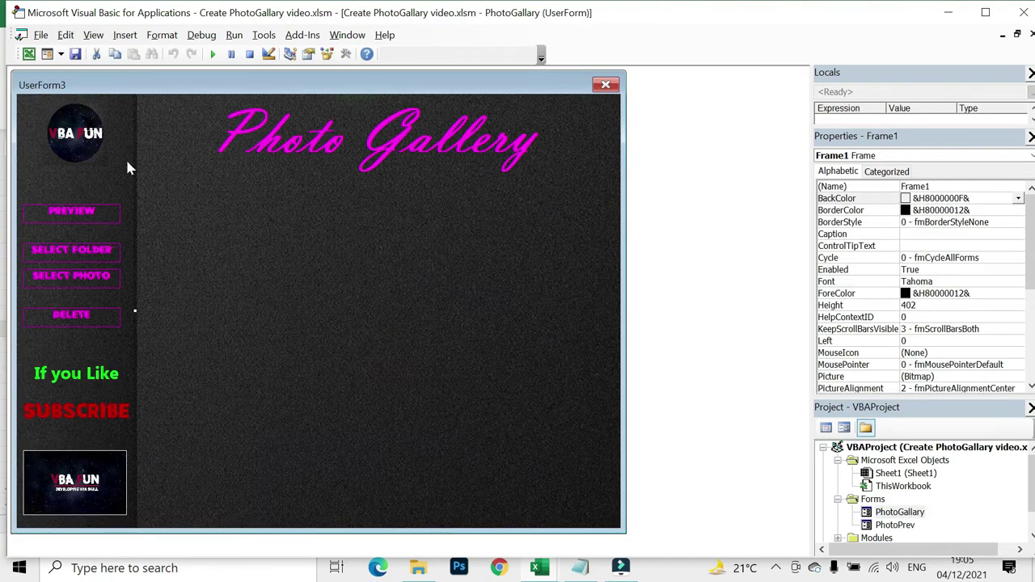
pyautogui.click(105, 215)
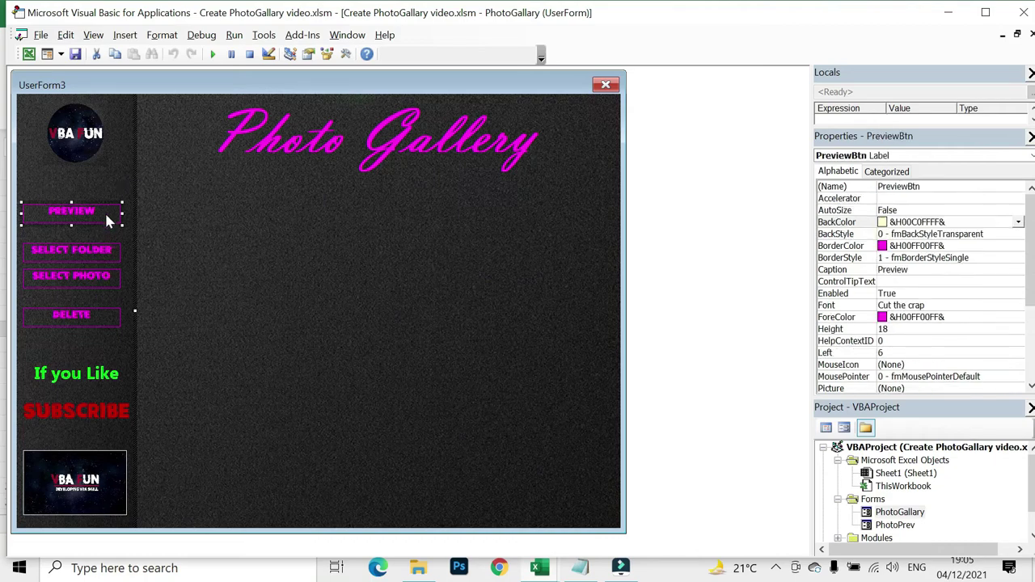
pyautogui.click(89, 256)
pyautogui.click(92, 279)
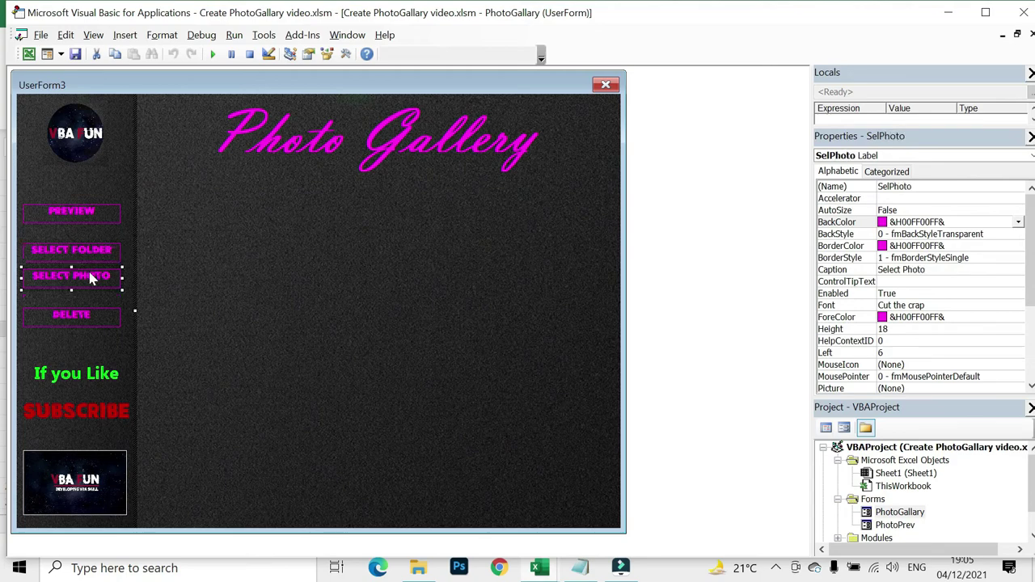
pyautogui.click(92, 327)
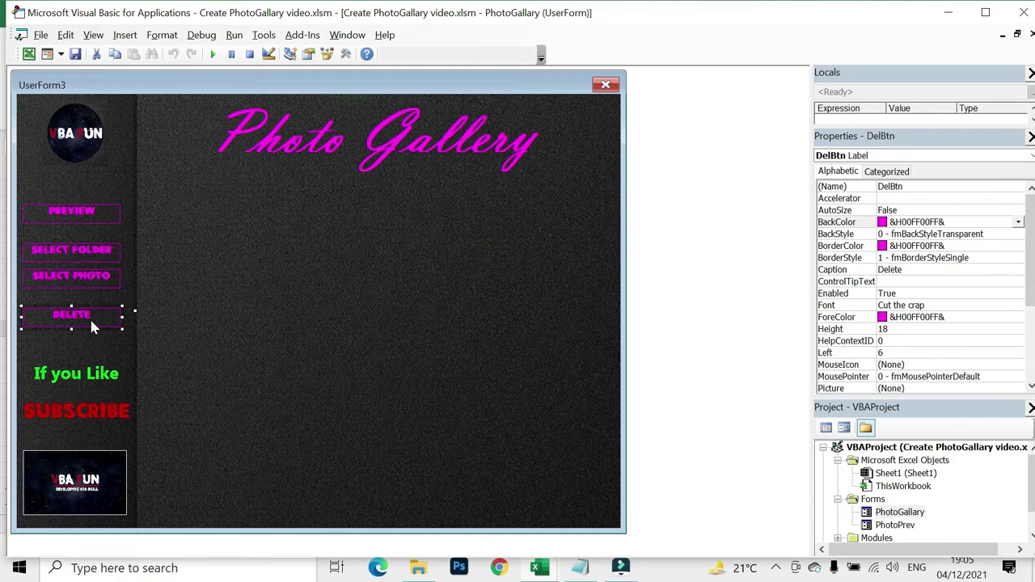
pyautogui.doubleClick(91, 173)
# - Write the line Me.PreviewBtn.BackStyle = 0 in Frame1_MouseMove
pyautogui.write('me')
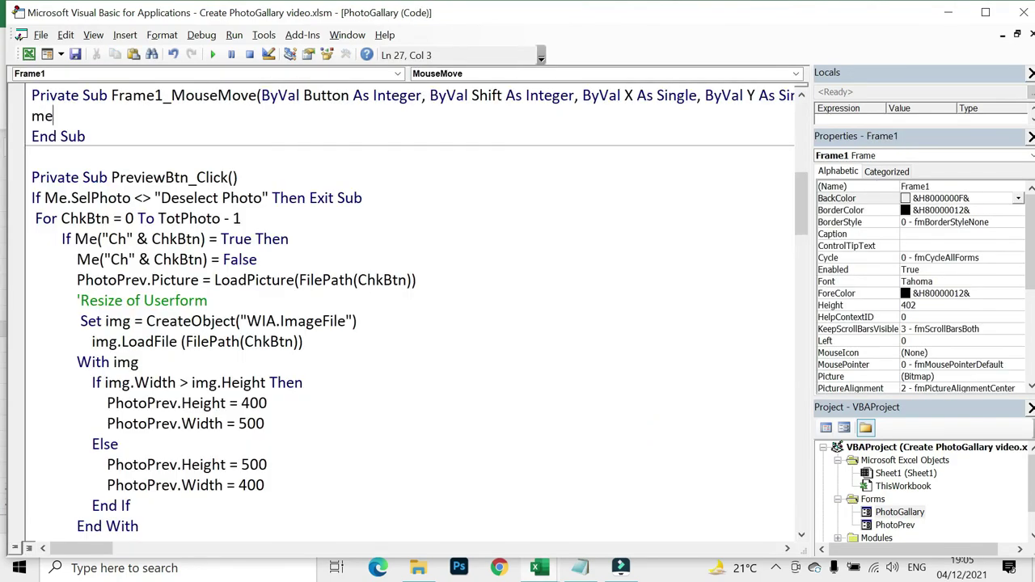
pyautogui.write('.pre')
pyautogui.press('Tab')
pyautogui.write('.')
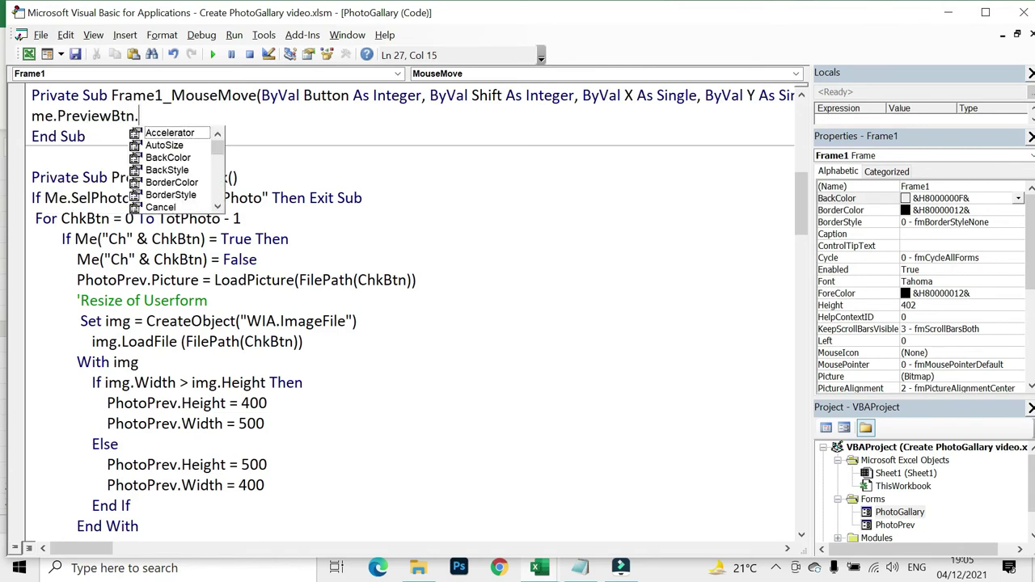
pyautogui.write('backst')
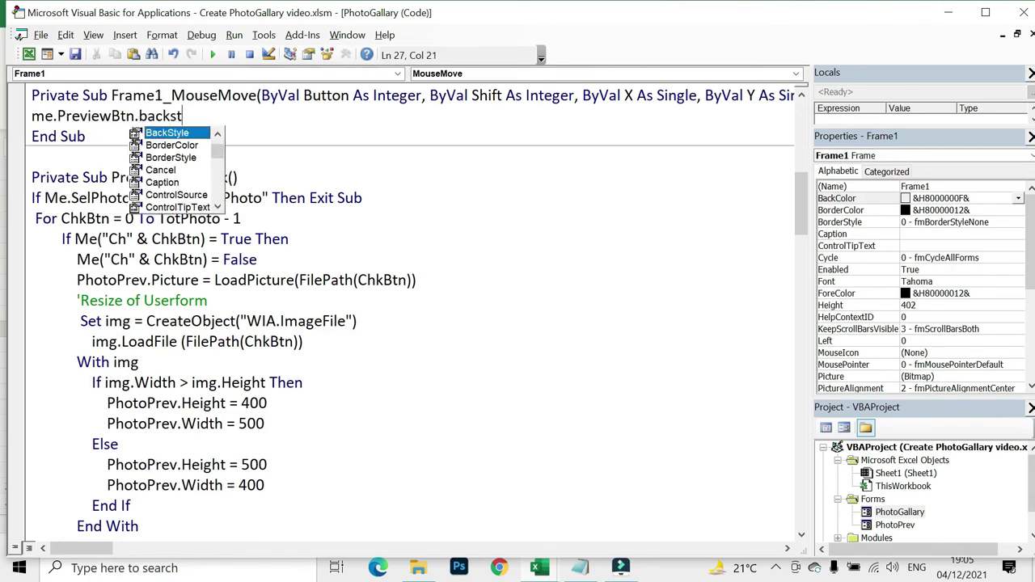
pyautogui.press('Tab')
pyautogui.write('= 0')
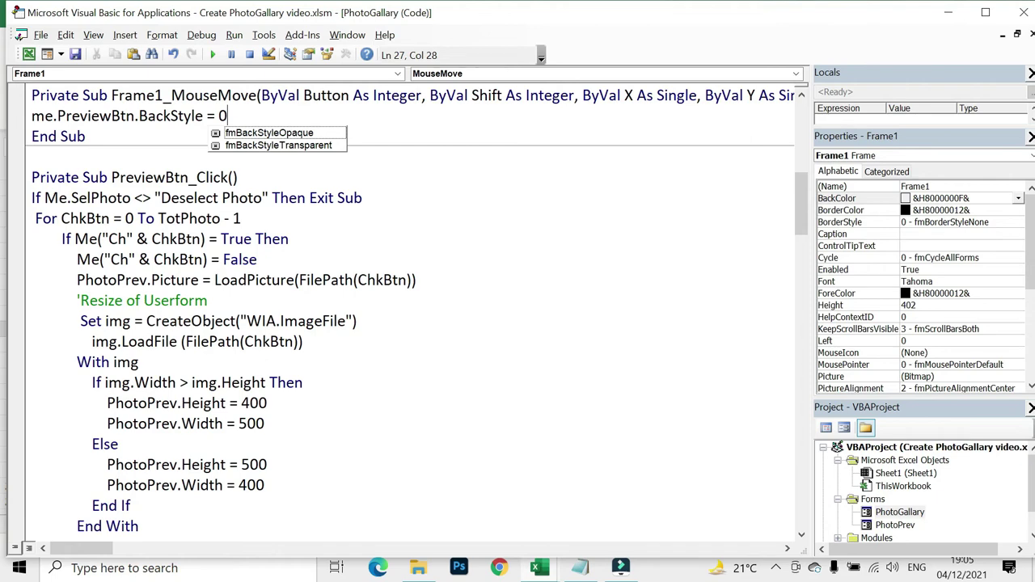
pyautogui.press('Tab')
pyautogui.hotkey('ctrl', 'z')
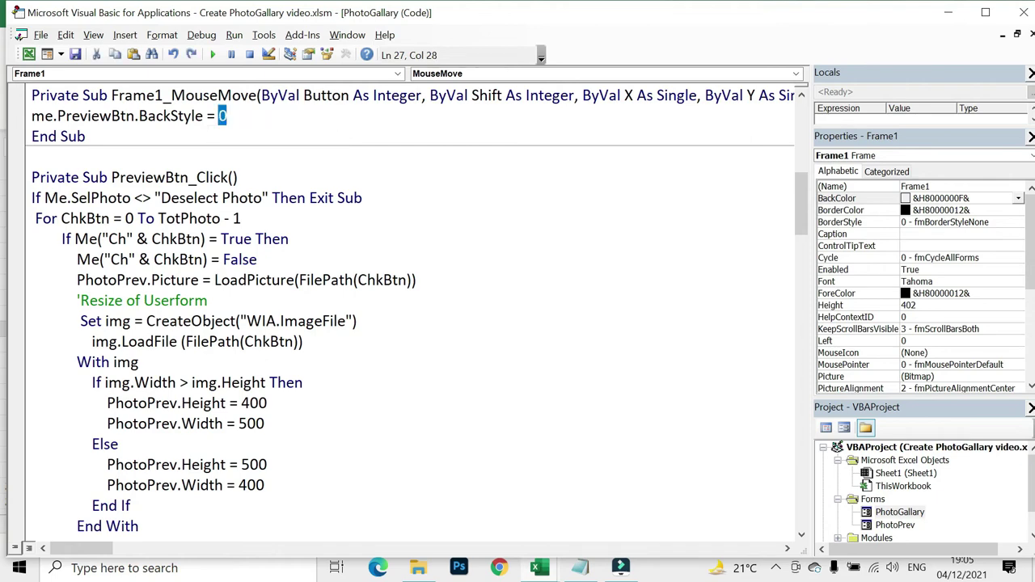
# - Duplicate the BackStyle reset line to get four copies
pyautogui.hotkey('ctrl', 'shift', 'Left')
pyautogui.hotkey('ctrl', 'shift', 'Left')
pyautogui.hotkey('ctrl', 'shift', 'Left')
pyautogui.hotkey('ctrl', 'shift', 'Left')
pyautogui.hotkey('ctrl', 'shift', 'Left')
pyautogui.hotkey('ctrl', 'shift', 'Left')
pyautogui.hotkey('shift', 'Left')
pyautogui.hotkey('ctrl', 'c')
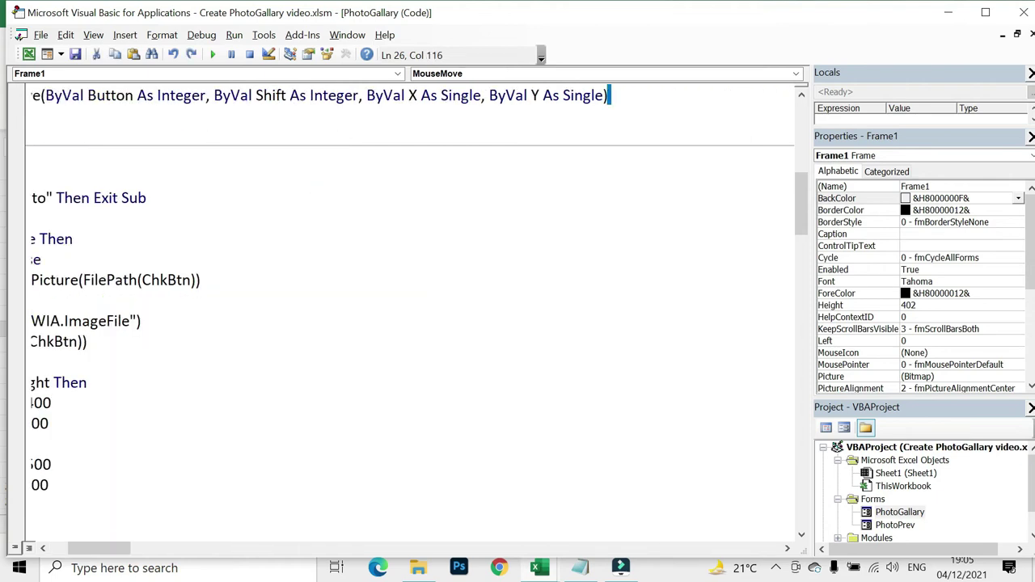
pyautogui.hotkey('shift', 'Right')
pyautogui.hotkey('ctrl', 'v')
pyautogui.hotkey('ctrl', 'v')
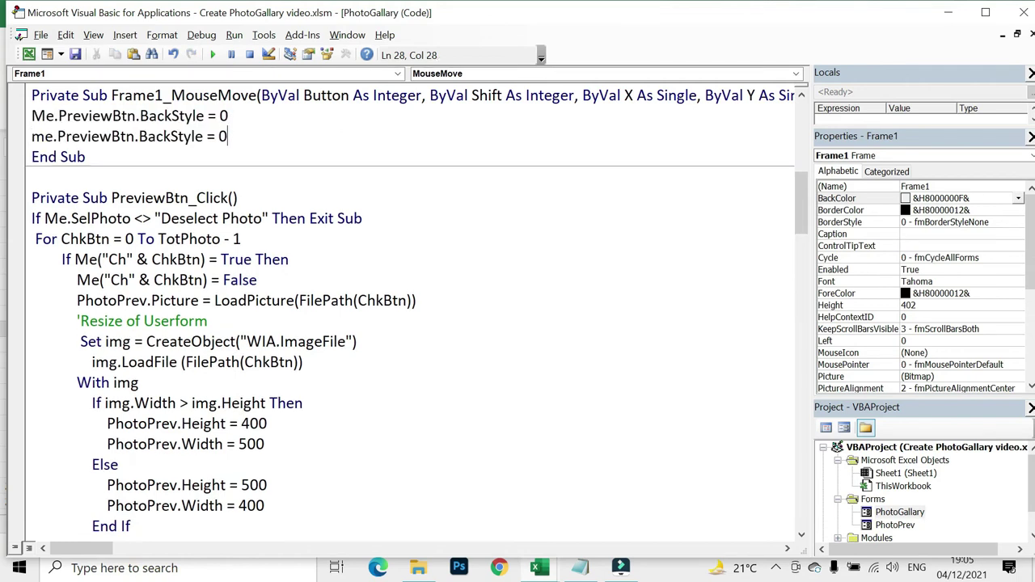
pyautogui.press('Return')
pyautogui.hotkey('ctrl', 'v')
pyautogui.hotkey('ctrl', 'v')
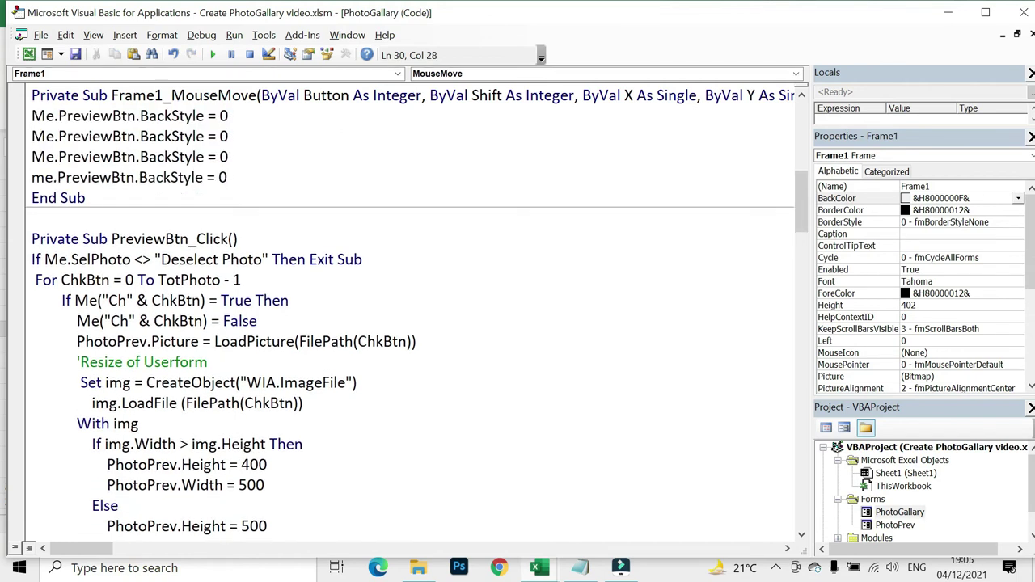
# - Change the second and third reset lines to SelPhoto and SelFolder
pyautogui.press('Up')
pyautogui.press('Up')
pyautogui.press('Up')
pyautogui.press('Down')
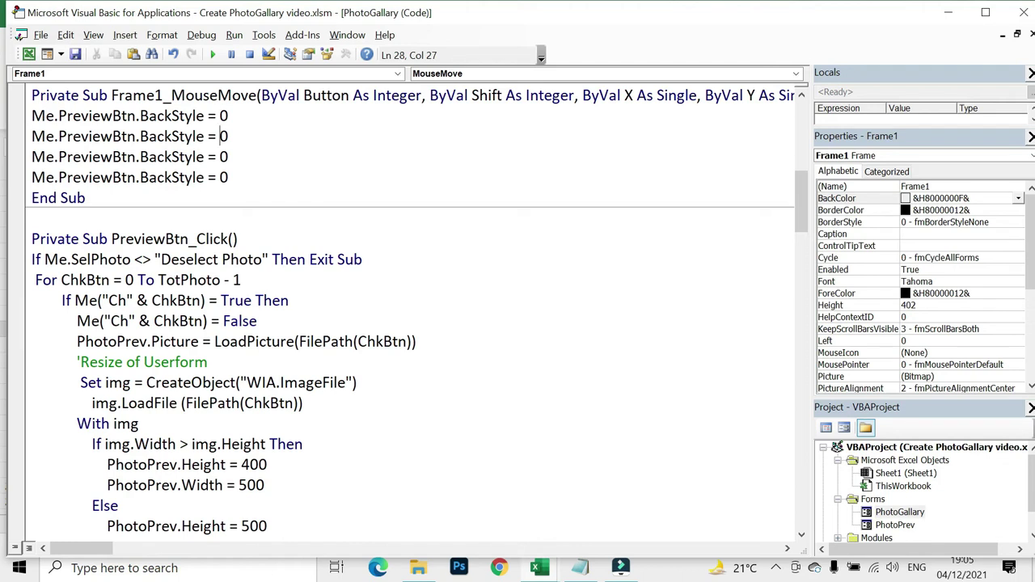
pyautogui.hotkey('ctrl', 'Left')
pyautogui.hotkey('ctrl', 'Left')
pyautogui.hotkey('ctrl', 'Left')
pyautogui.hotkey('ctrl', 'shift', 'Left')
pyautogui.write('S')
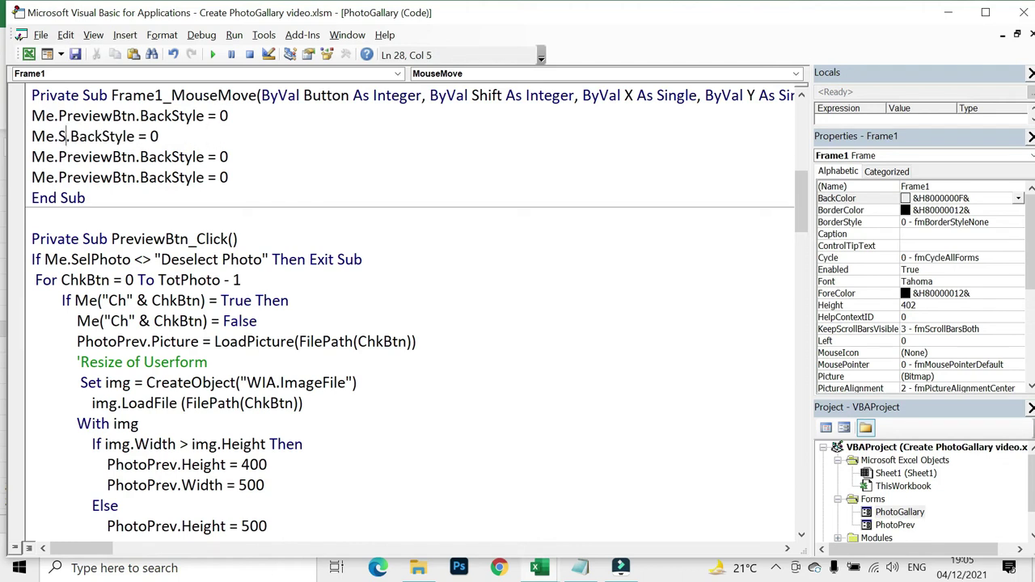
pyautogui.write('elect')
pyautogui.press('BackSpace')
pyautogui.press('BackSpace')
pyautogui.press('BackSpace')
pyautogui.write('Ph')
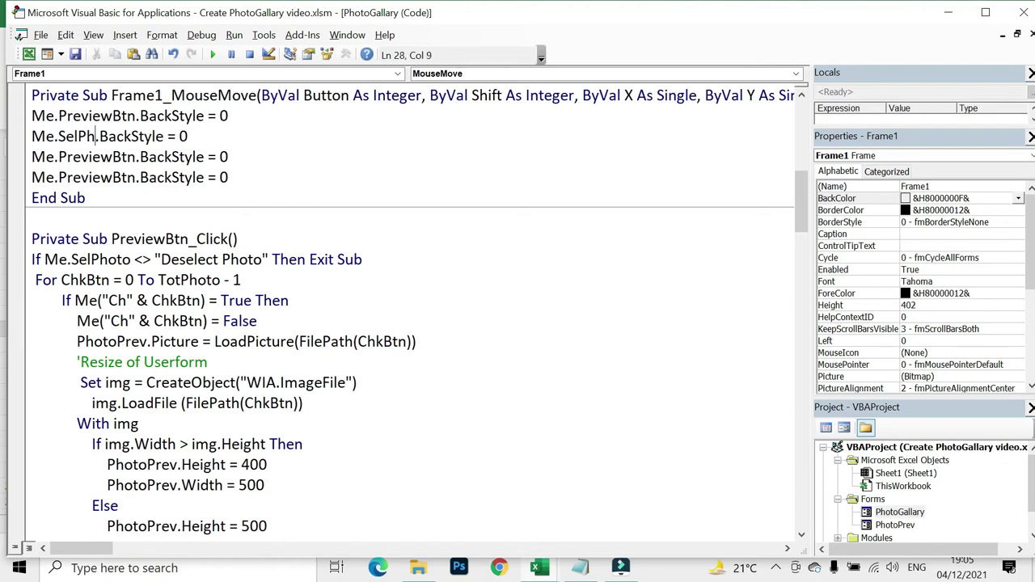
pyautogui.write('oto')
pyautogui.press('Down')
pyautogui.press('Right')
pyautogui.press('Right')
pyautogui.press('Right')
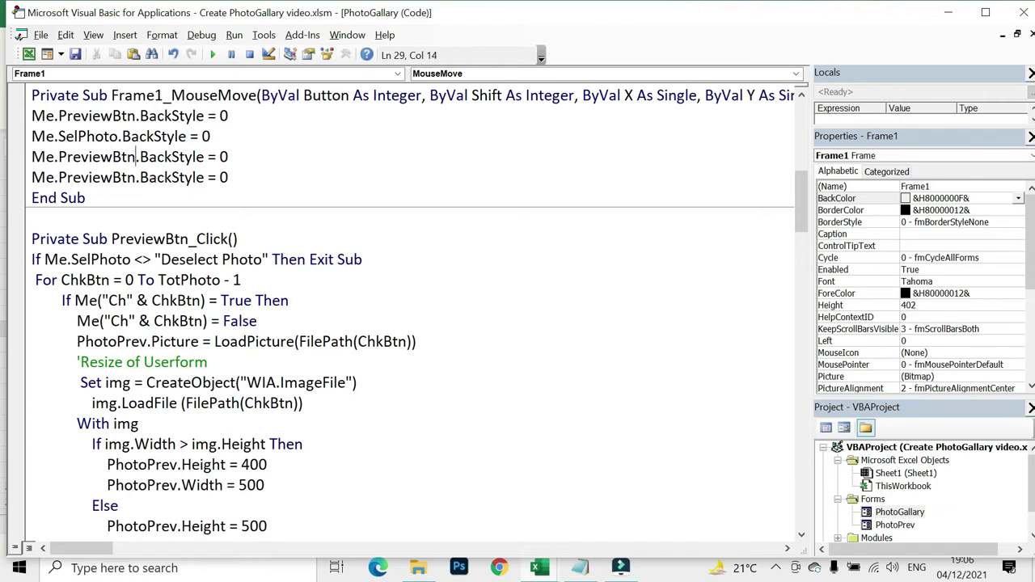
pyautogui.hotkey('ctrl', 'shift', 'Left')
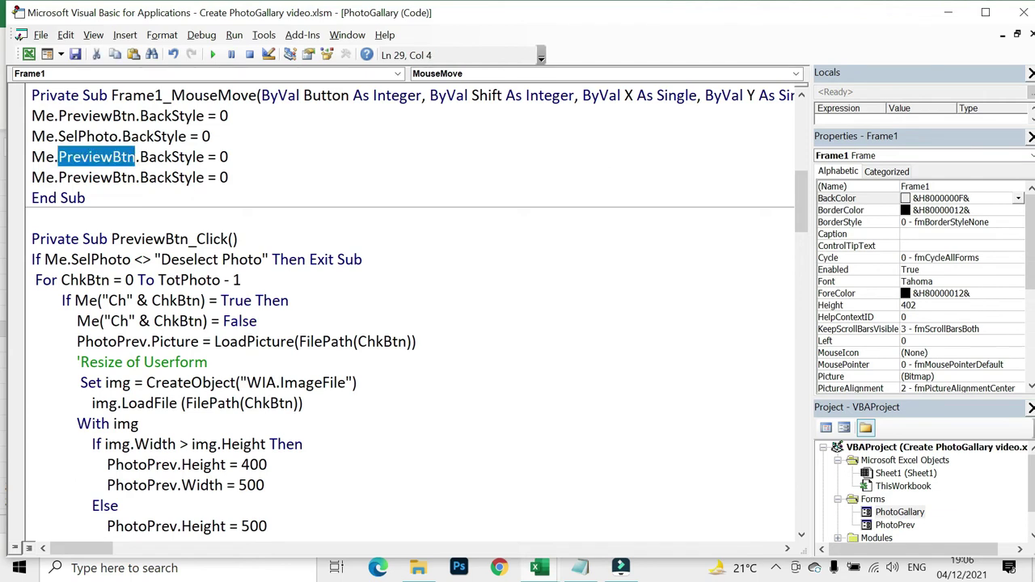
pyautogui.write('SelFolder')
# - Change the fourth reset line's control to DelBtn
pyautogui.press('Down')
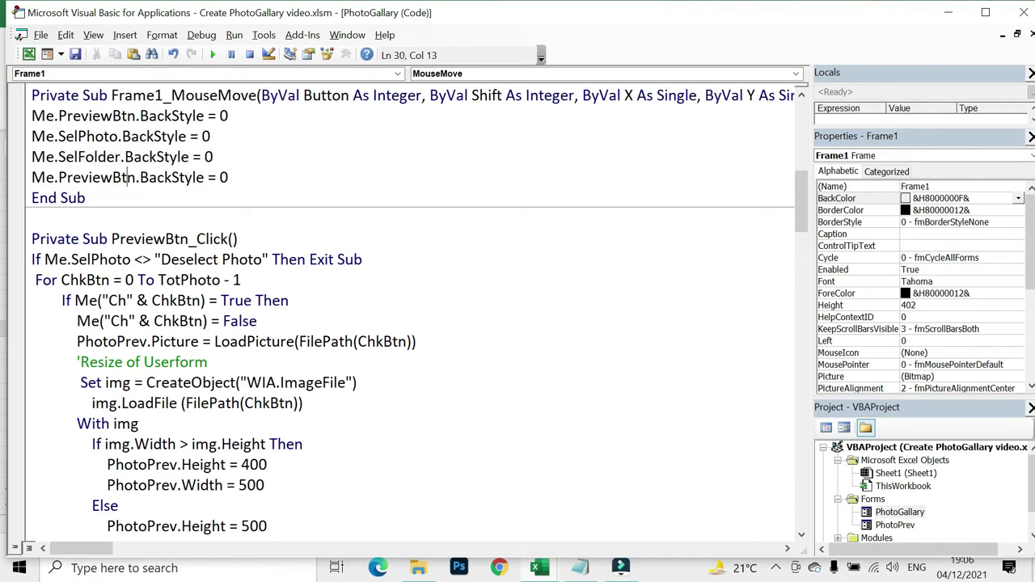
pyautogui.press('Right')
pyautogui.hotkey('ctrl', 'shift', 'Left')
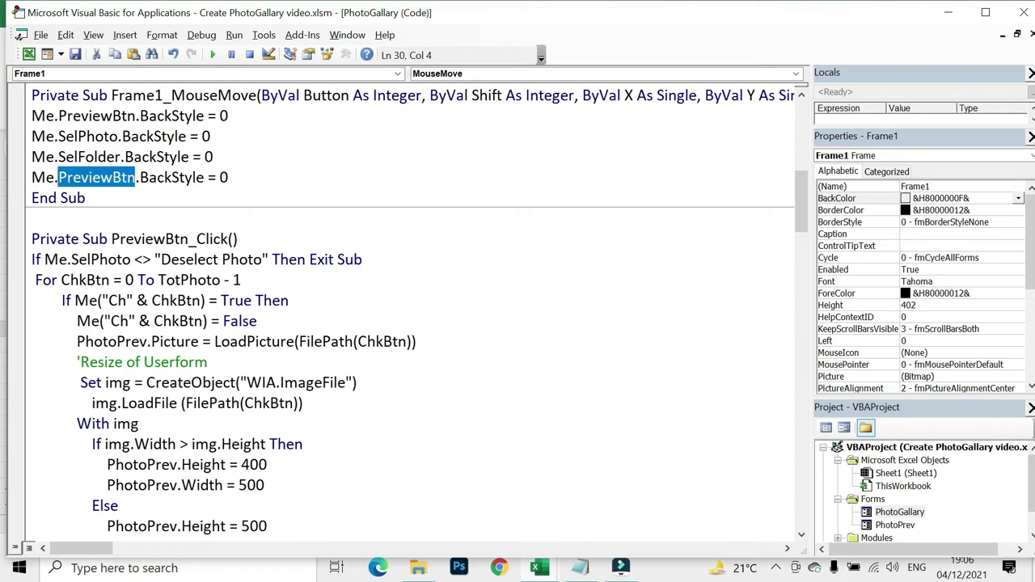
pyautogui.write('Del')
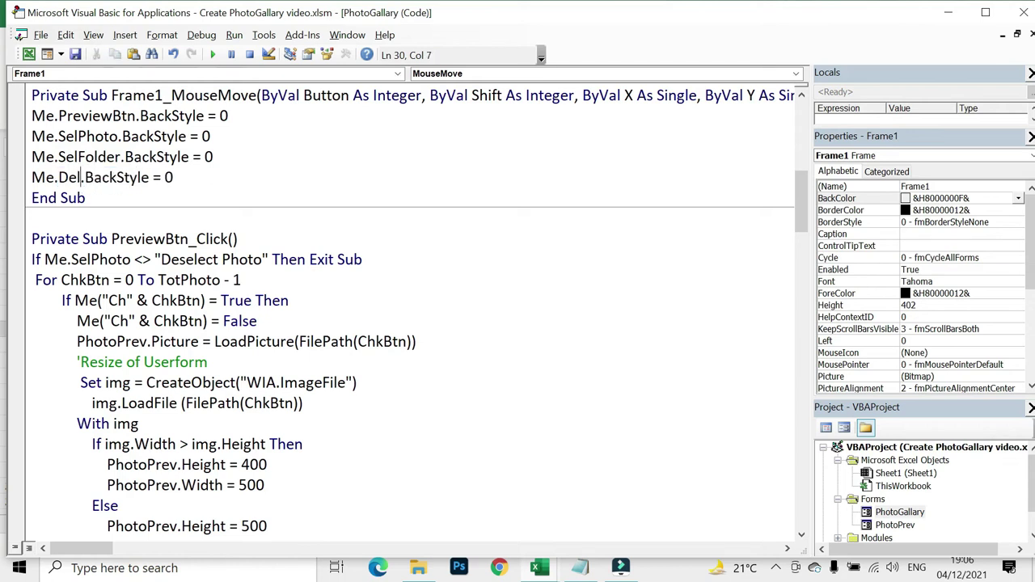
pyautogui.write('Btn')
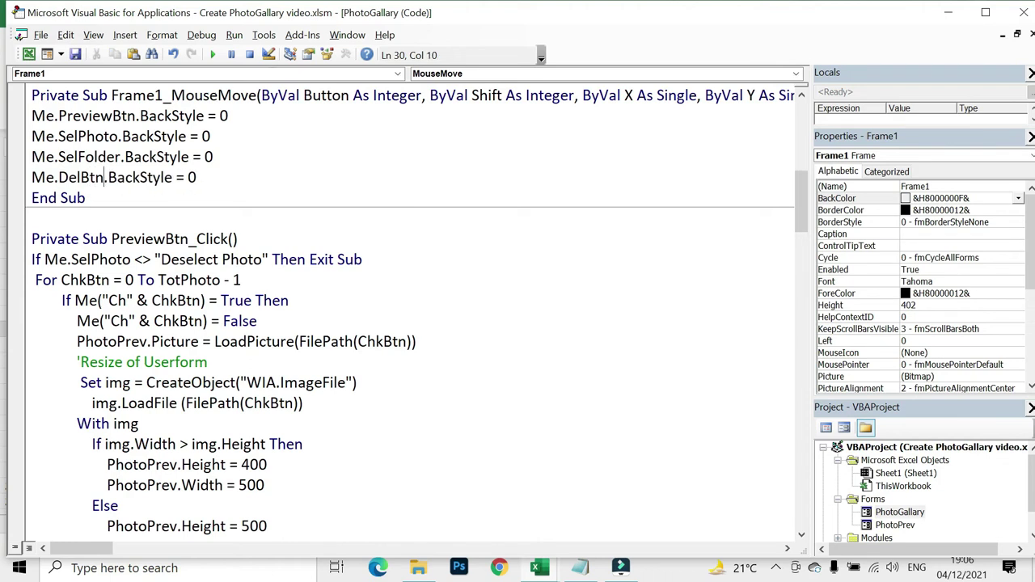
pyautogui.press('Right')
# - Remove the stray unfinished 'me.del' line below the reset statements
pyautogui.press('End')
pyautogui.press('Return')
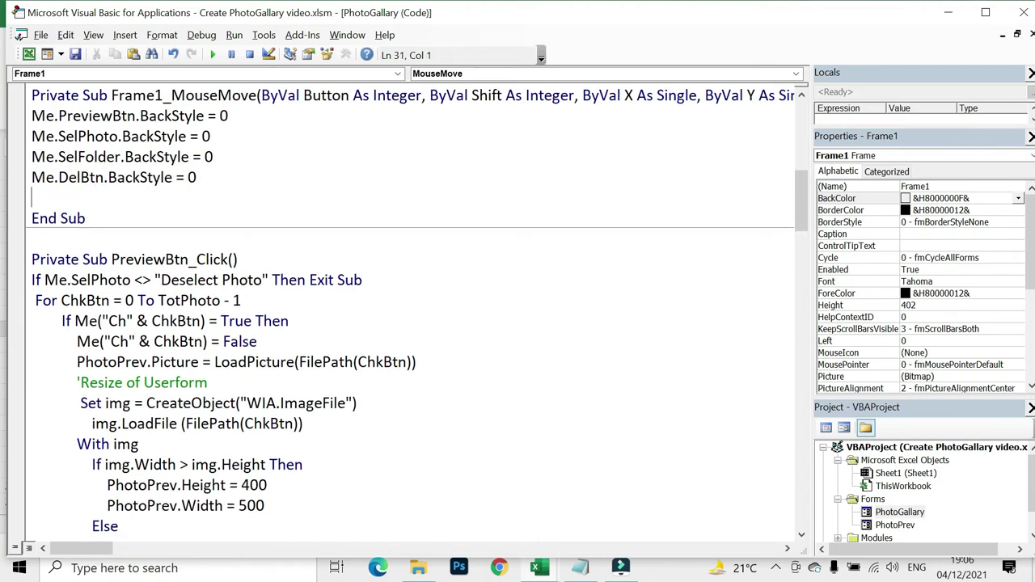
pyautogui.write('me.del')
pyautogui.hotkey('ctrl', 'shift', 'Left')
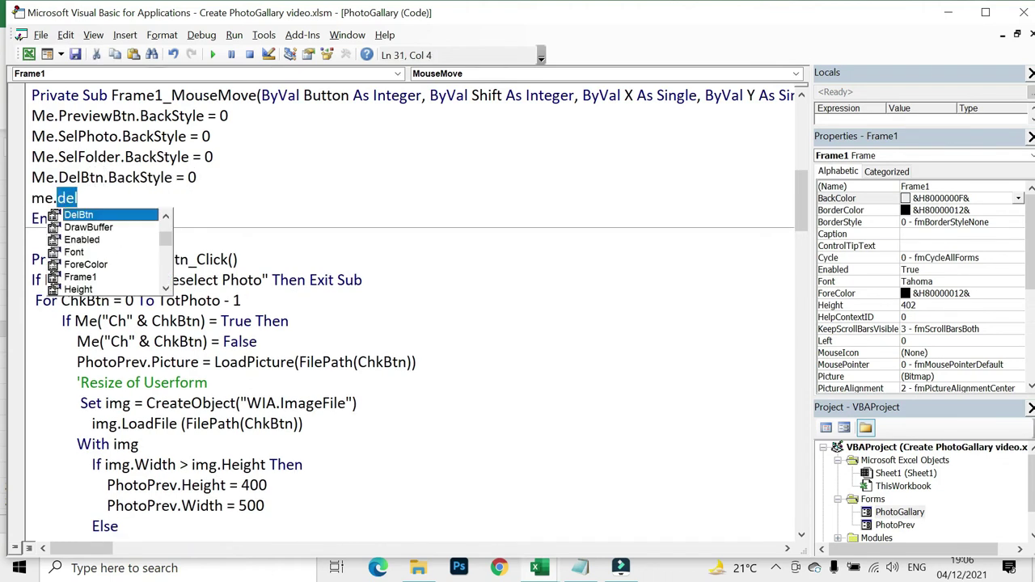
pyautogui.hotkey('ctrl', 'shift', 'Left')
pyautogui.press('BackSpace')
pyautogui.press('BackSpace')
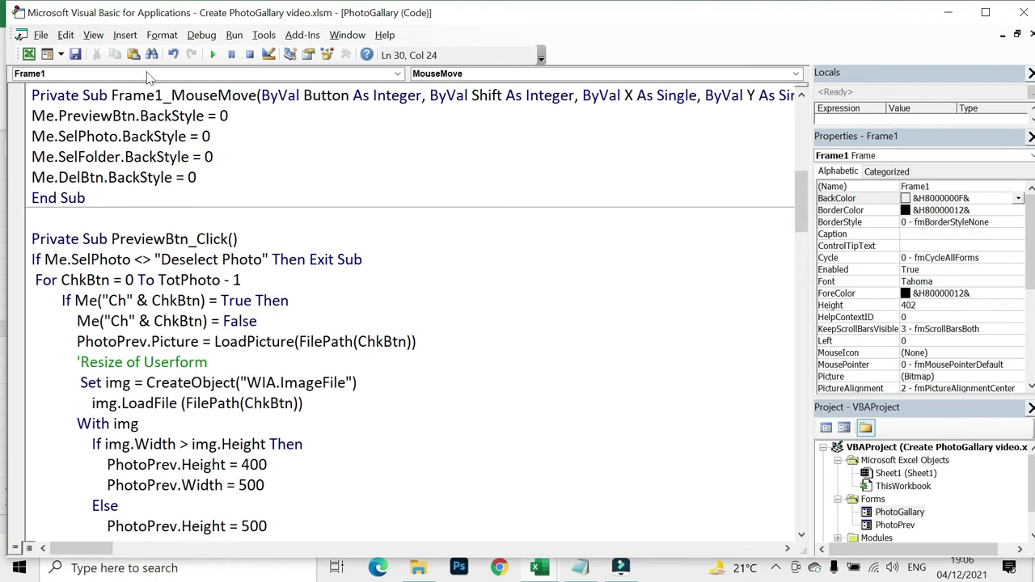
# - Test-run the gallery's hover highlighting, close it, and open PreviewBtn_Click code
pyautogui.click(213, 55)
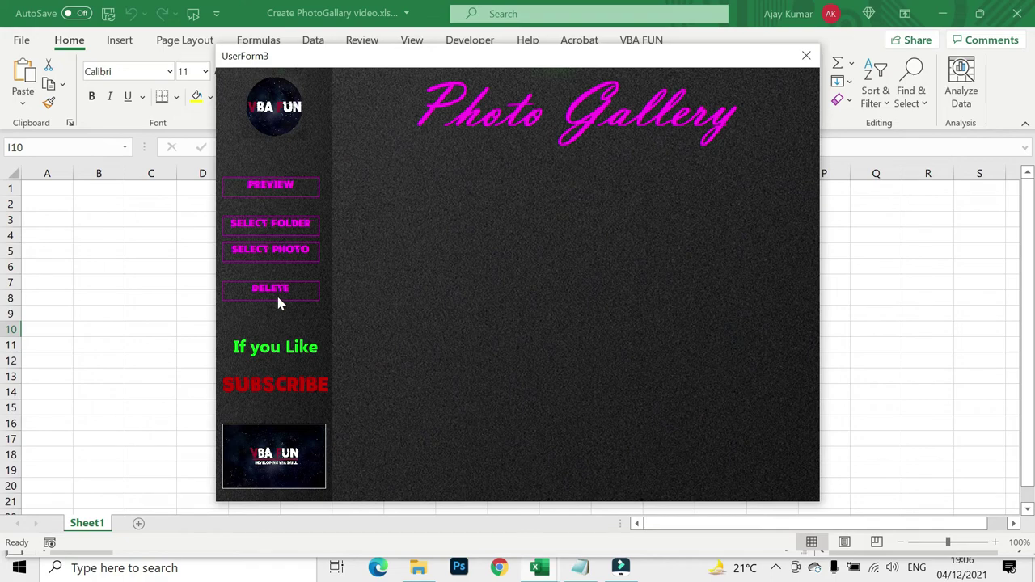
pyautogui.click(807, 55)
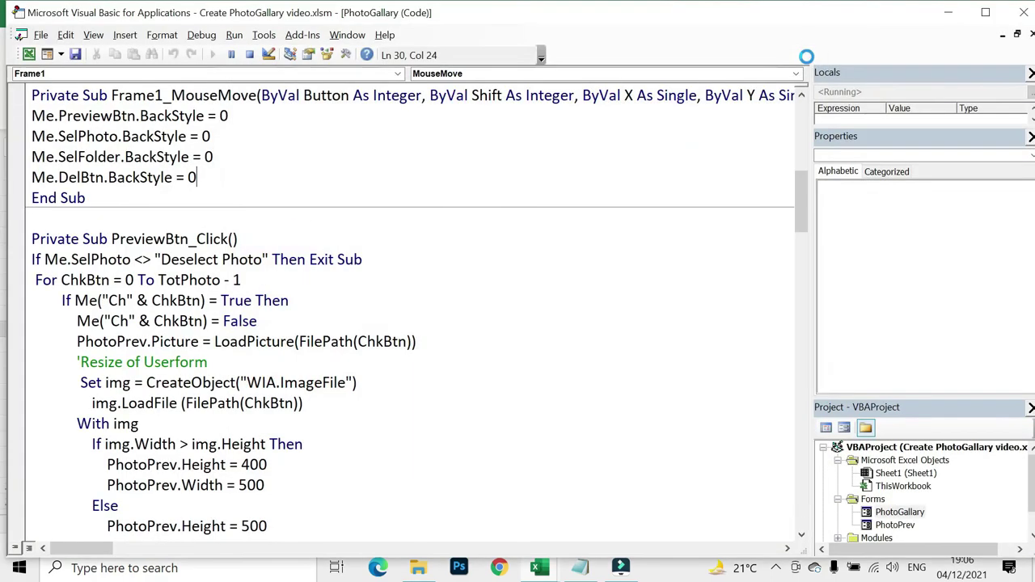
pyautogui.doubleClick(95, 212)
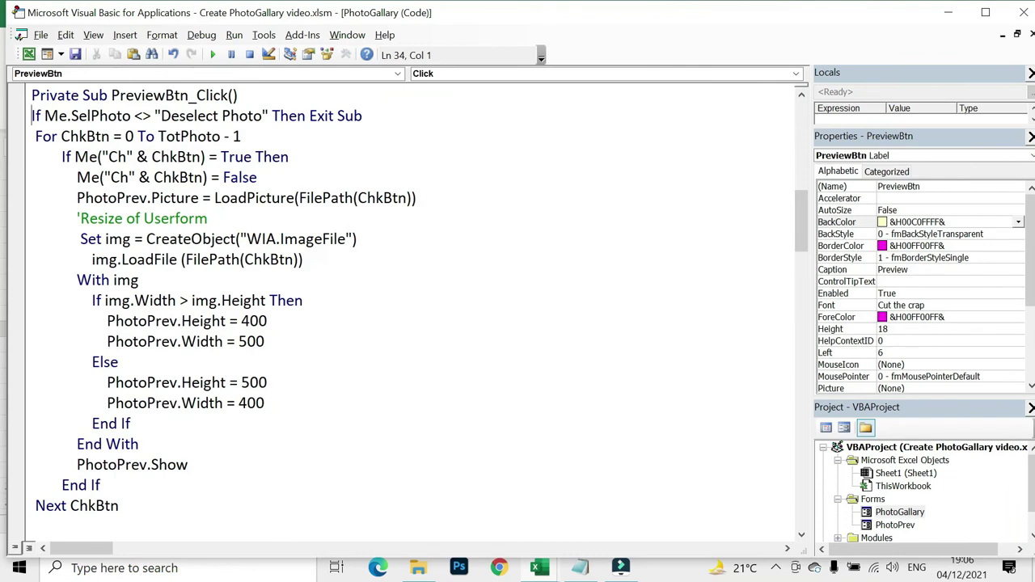
# - Select the two PreviewBtn_MouseMove highlight lines and open the SelFolder_Click code
pyautogui.scroll(-6, 404, 307)
pyautogui.moveTo(294, 240); pyautogui.dragTo(15, 225)
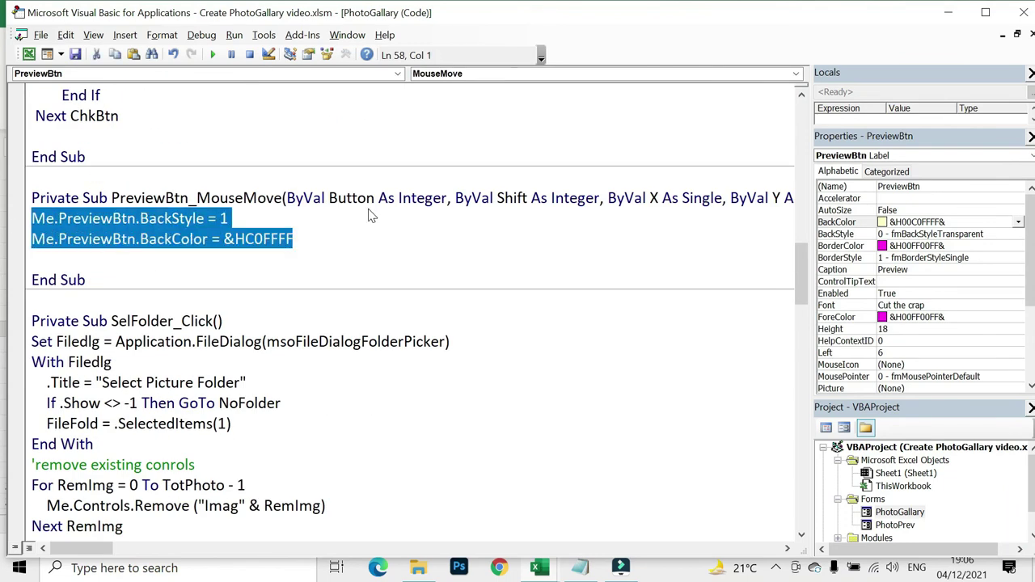
pyautogui.scroll(6, 372, 214)
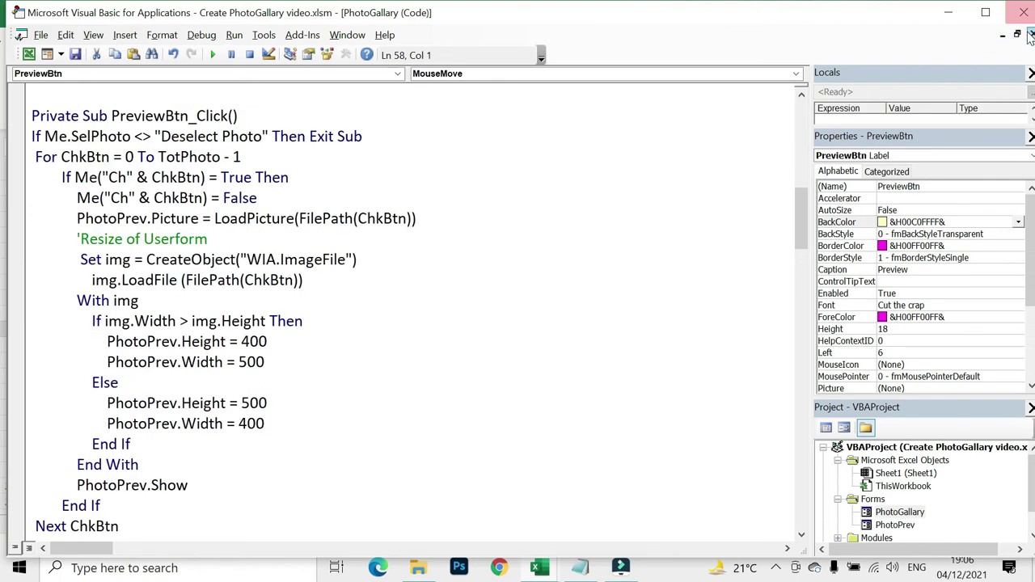
pyautogui.click(1003, 35)
pyautogui.doubleClick(89, 250)
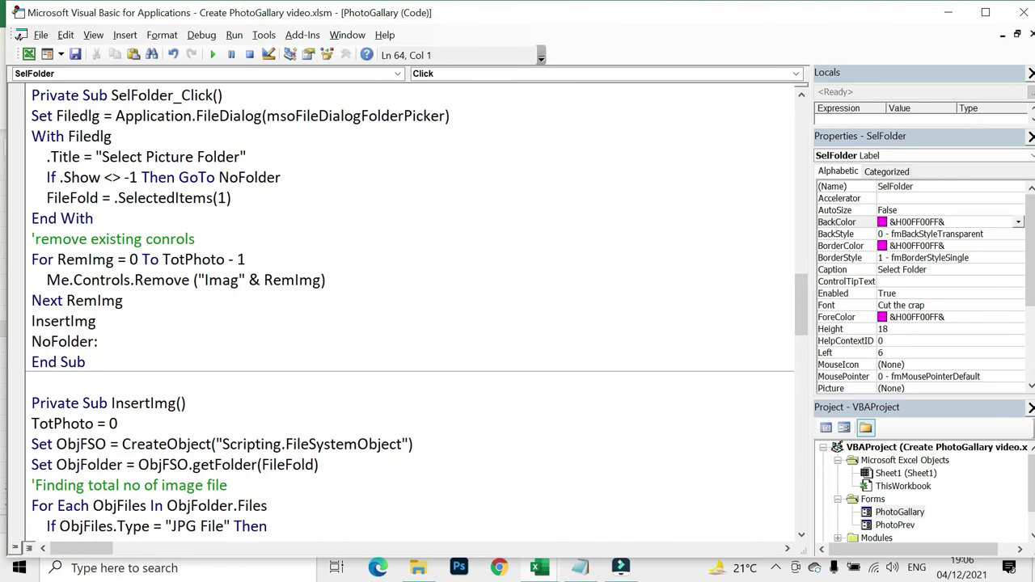
# - Paste the highlight lines into SelFolder_Click and rename PreviewBtn to SelFolder
pyautogui.press('Return')
pyautogui.click(32, 116)
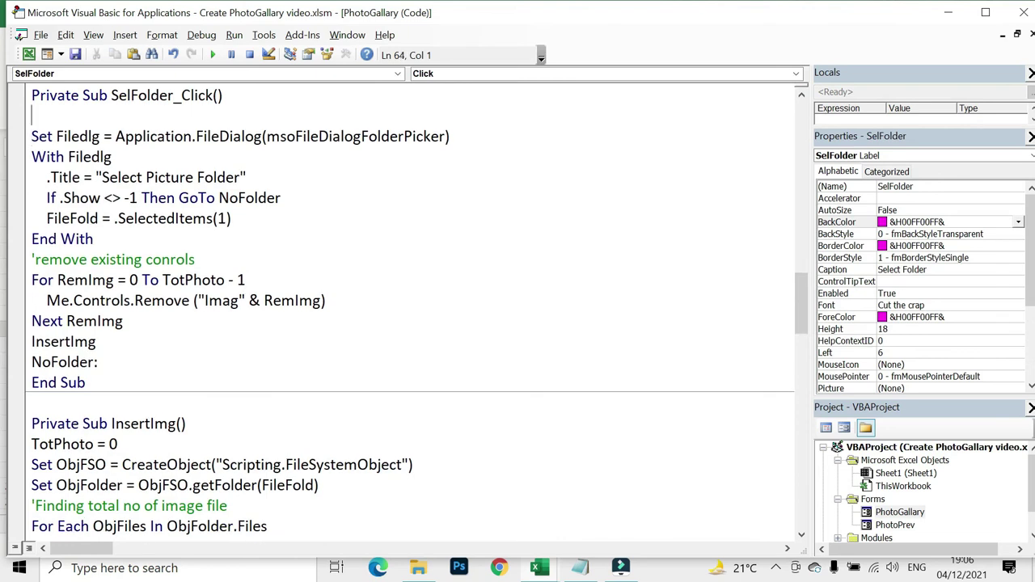
pyautogui.write('Me.PreviewBtn.BackStyle = 1 Me.PreviewBtn.BackColor = &HC0FFFF')
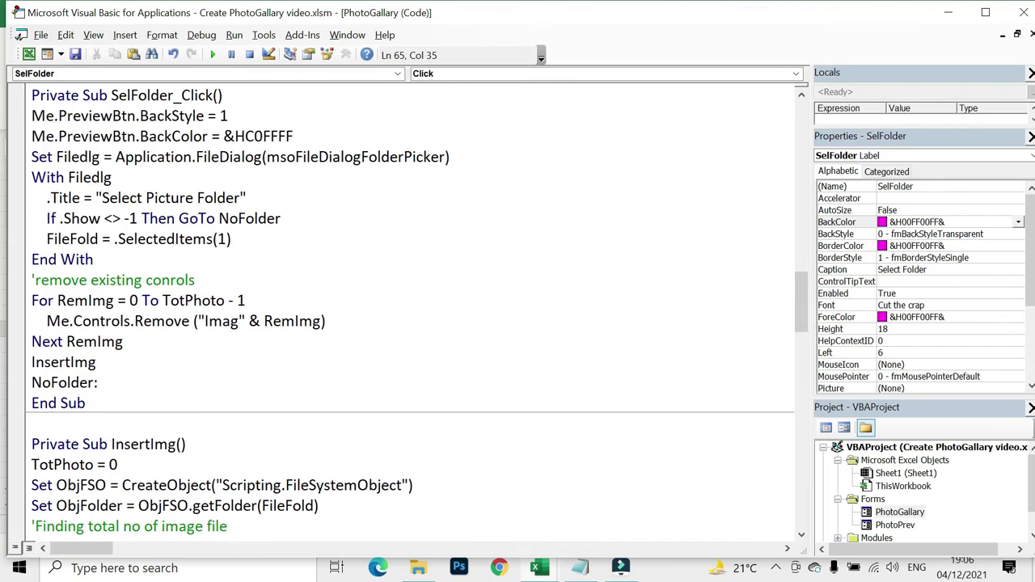
pyautogui.click(207, 115)
pyautogui.click(136, 116)
pyautogui.moveTo(135, 116); pyautogui.dragTo(58, 116)
pyautogui.write('Sel')
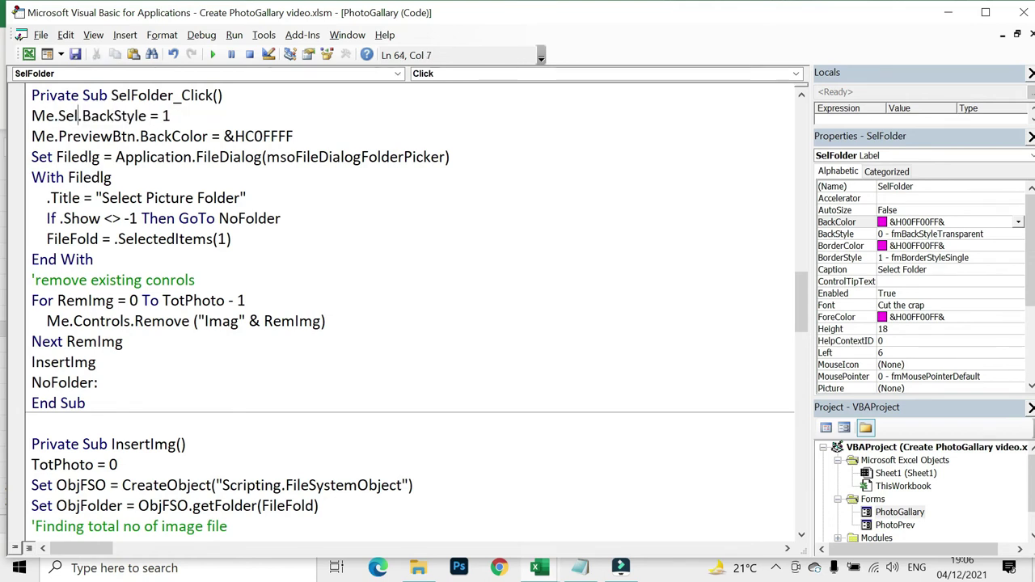
pyautogui.write('Folder')
pyautogui.click(113, 136)
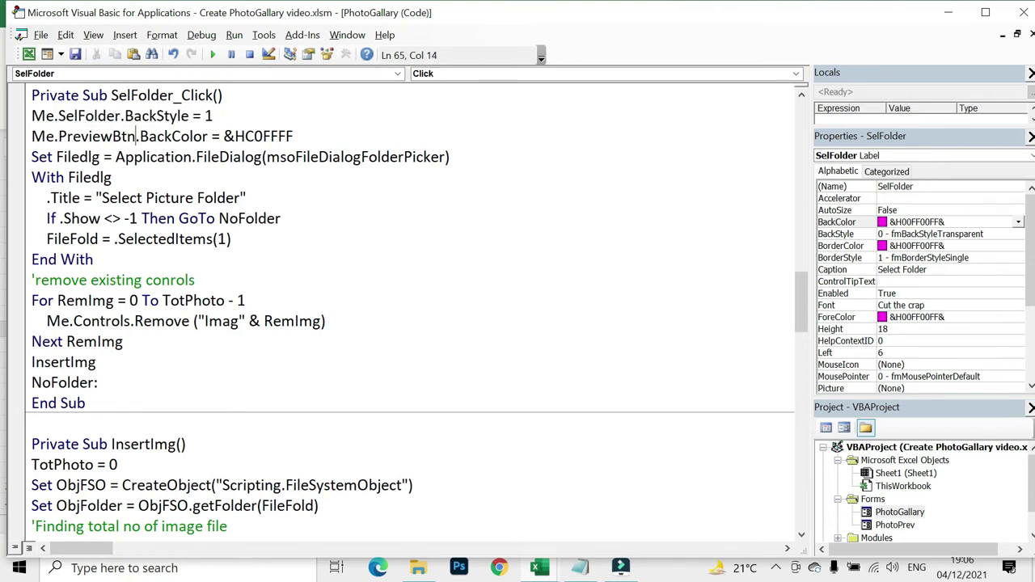
pyautogui.moveTo(137, 136); pyautogui.dragTo(58, 135)
pyautogui.write('SelFolder')
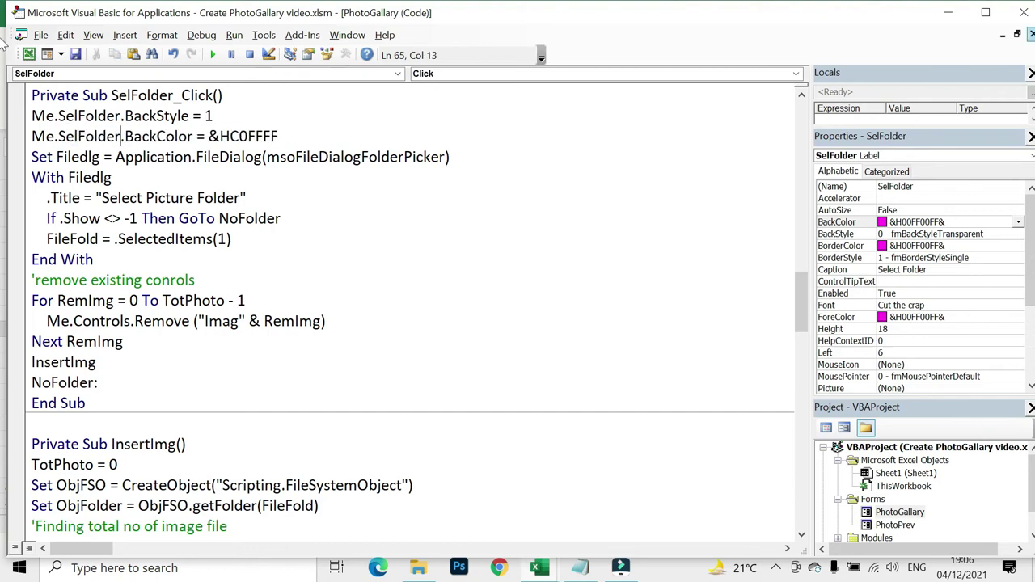
pyautogui.hotkey('shift', 'F7')
# - Paste the two highlight lines at the top of SelPhoto_Click
pyautogui.doubleClick(76, 273)
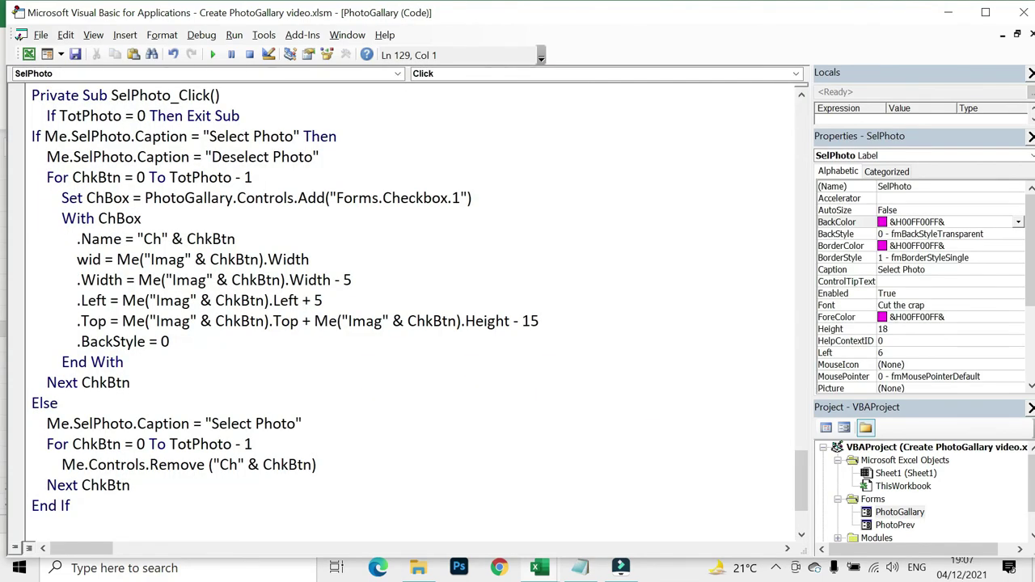
pyautogui.press('Return')
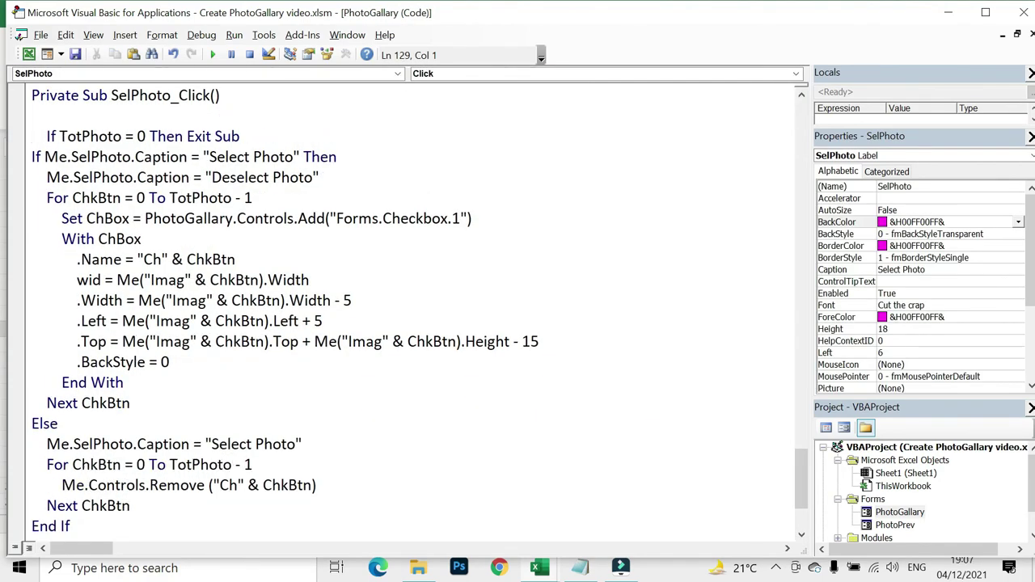
pyautogui.press('BackSpace')
pyautogui.press('Down')
pyautogui.press('Down')
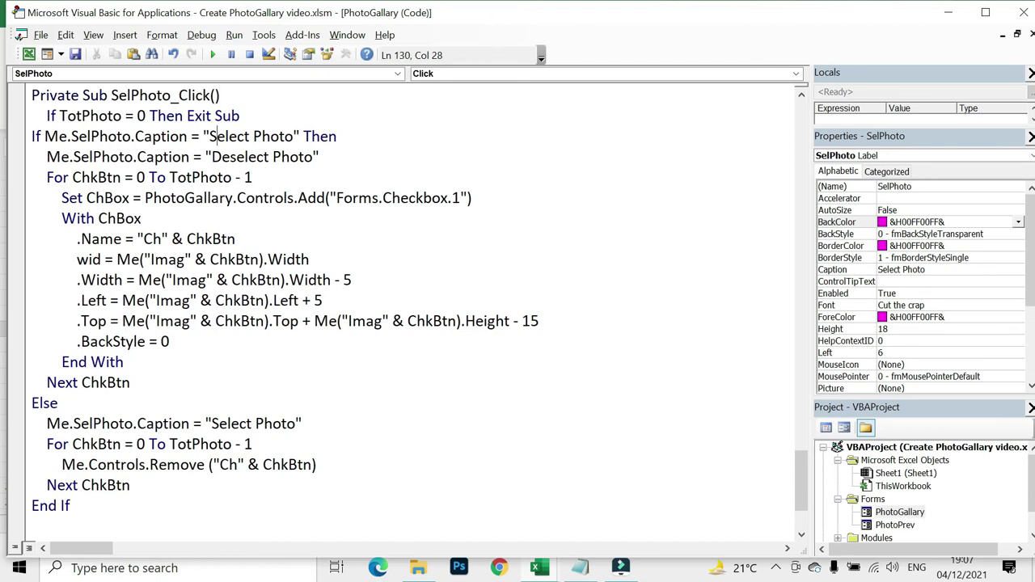
pyautogui.press('Right')
pyautogui.press('Right')
pyautogui.press('Right')
pyautogui.press('Right')
pyautogui.press('Right')
pyautogui.press('Right')
pyautogui.press('Up')
pyautogui.press('Up')
pyautogui.press('Return')
pyautogui.press('Up')
pyautogui.write('Me.PreviewBtn.BackStyle = 1 Me.PreviewBtn.BackColor = &HC0FFFF')
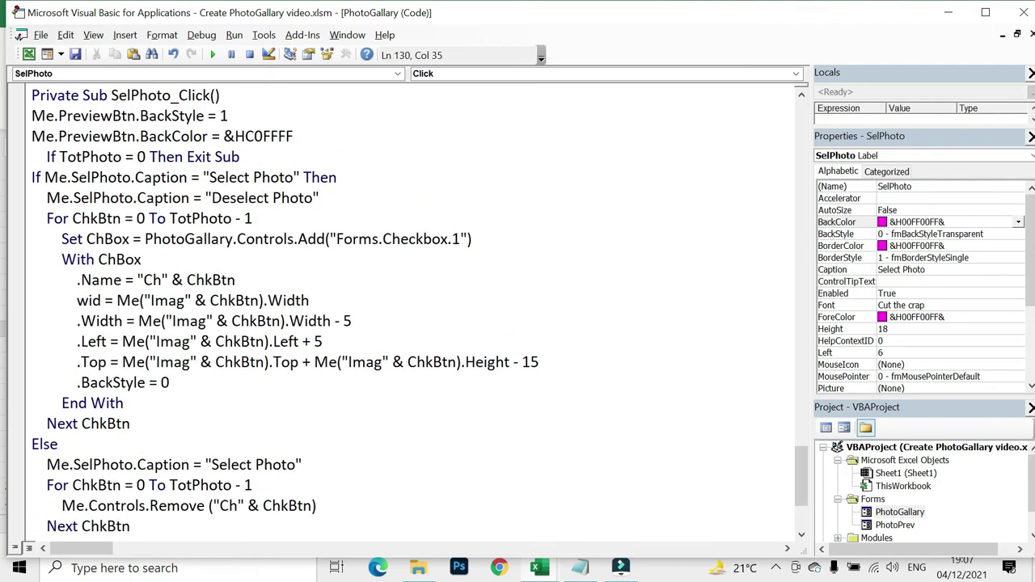
# - Rename PreviewBtn to SelPhoto in both pasted highlight lines
pyautogui.press('Left')
pyautogui.press('Left')
pyautogui.press('Left')
pyautogui.press('Left')
pyautogui.press('Left')
pyautogui.press('Left')
pyautogui.press('Left')
pyautogui.press('Left')
pyautogui.press('Left')
pyautogui.hotkey('ctrl', 'shift', 'Left')
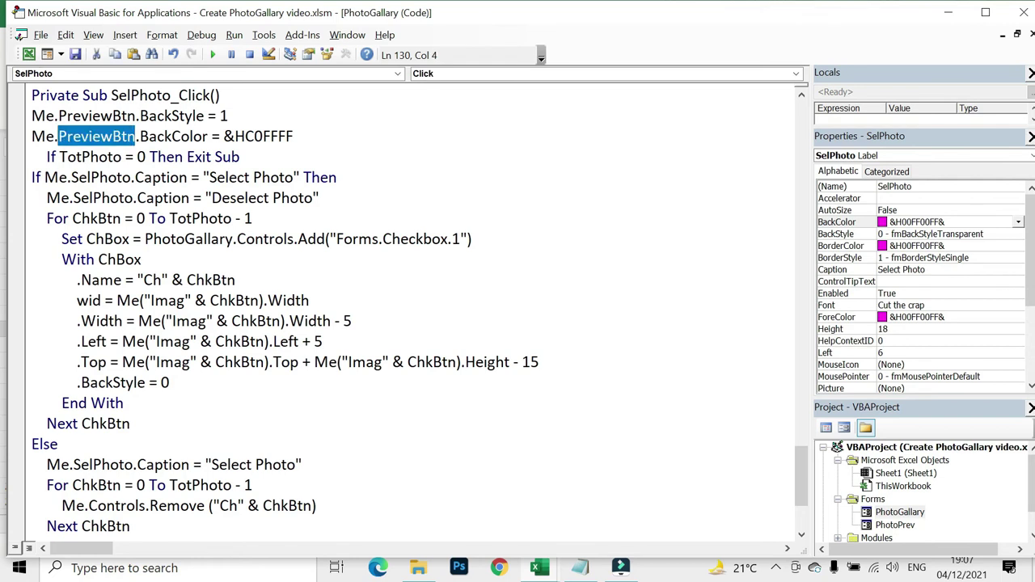
pyautogui.write('Sel')
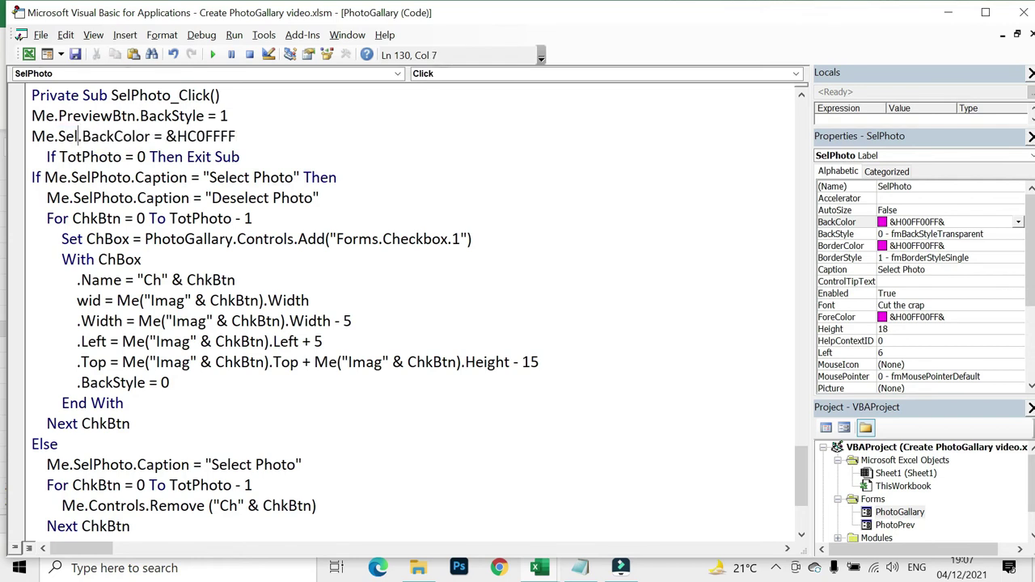
pyautogui.write('Photo')
pyautogui.press('Up')
pyautogui.press('Right')
pyautogui.press('Right')
pyautogui.press('Right')
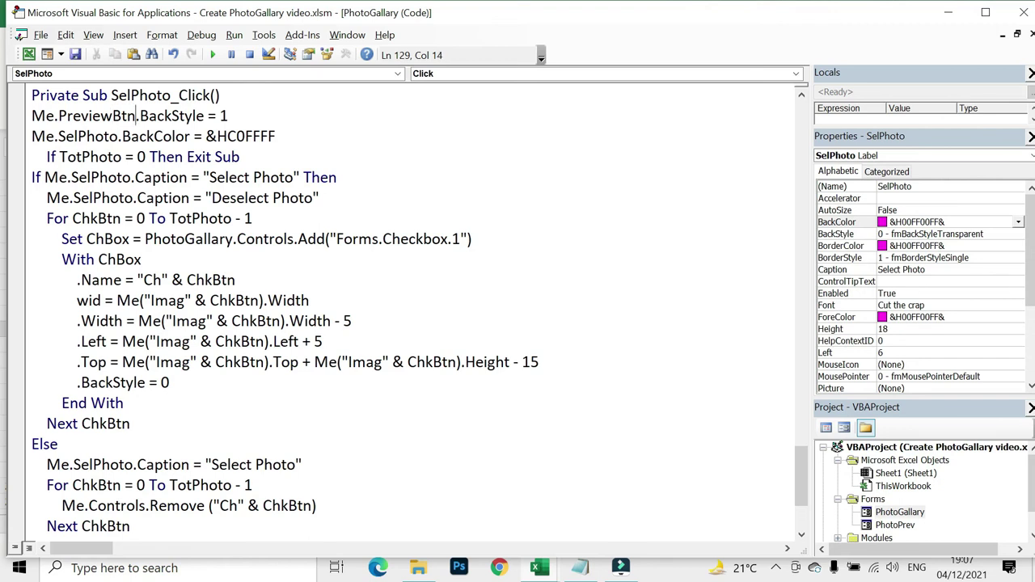
pyautogui.hotkey('ctrl', 'shift', 'Left')
pyautogui.write('SelPhoto')
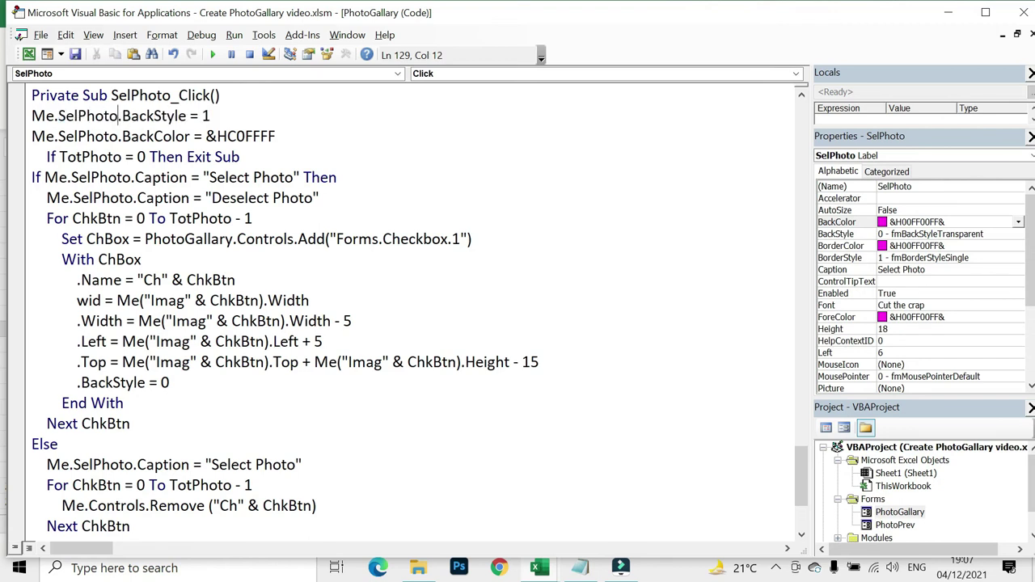
pyautogui.press('Down')
pyautogui.press('Down')
pyautogui.press('Down')
pyautogui.hotkey('shift', 'F7')
# - Paste the highlight lines into DelBtn_Click above If TotPhoto
pyautogui.doubleClick(78, 323)
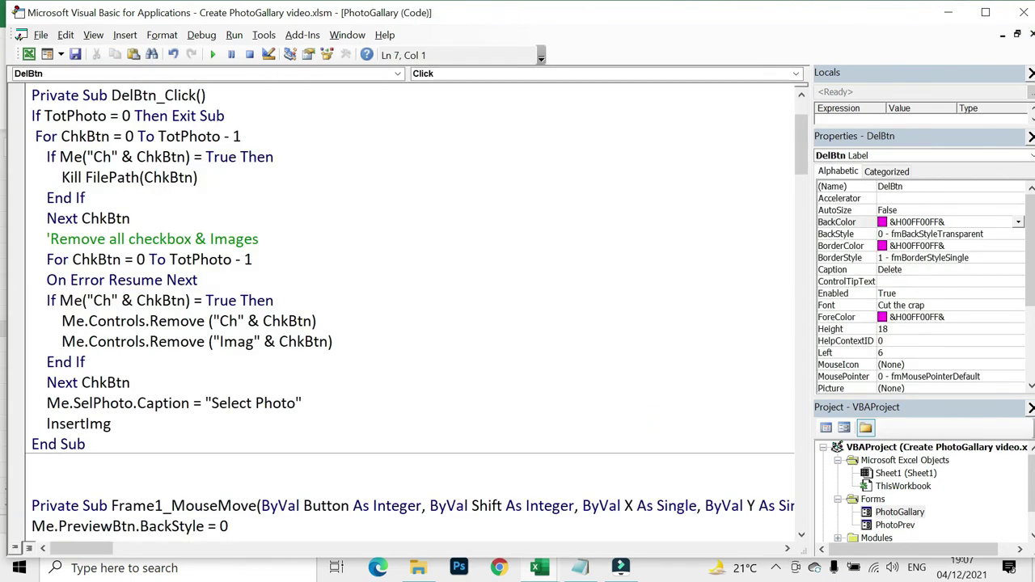
pyautogui.scroll(-1, 404, 307)
pyautogui.scroll(-1, 404, 307)
pyautogui.scroll(2, 404, 308)
pyautogui.scroll(1, 404, 307)
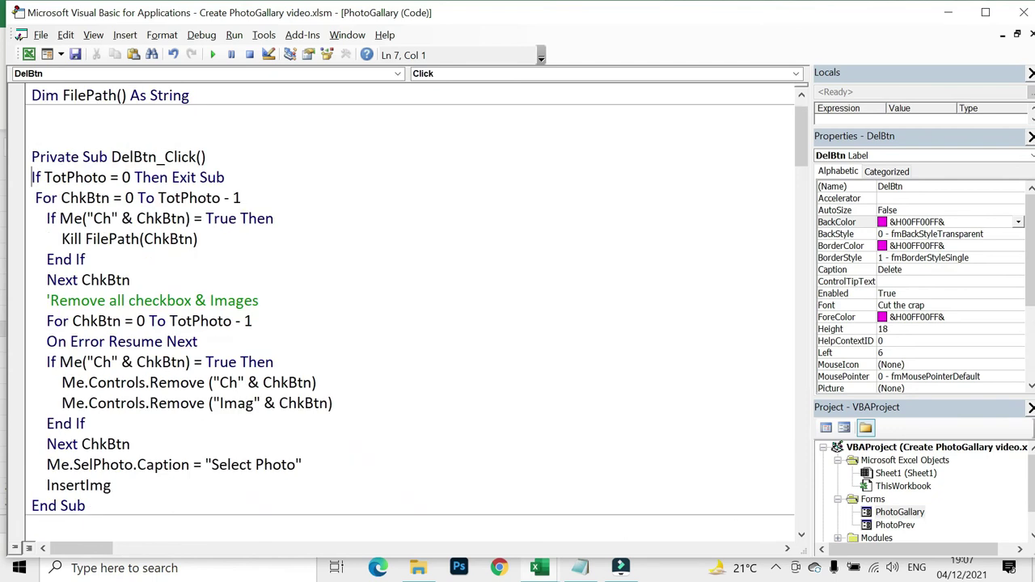
pyautogui.press('Return')
pyautogui.press('Up')
pyautogui.write('Me.PreviewBtn.BackStyle = 1 Me.PreviewBtn.BackColor = &HC0FFFF')
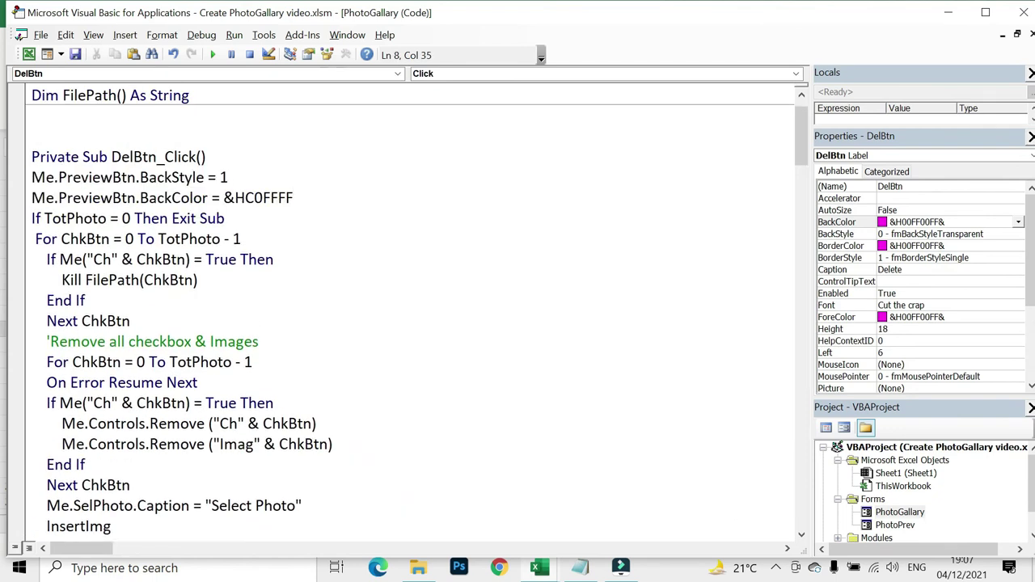
# - Rename PreviewBtn to DelBtn in both lines, then test-run and close the form
pyautogui.click(228, 178)
pyautogui.moveTo(136, 177); pyautogui.dragTo(58, 178)
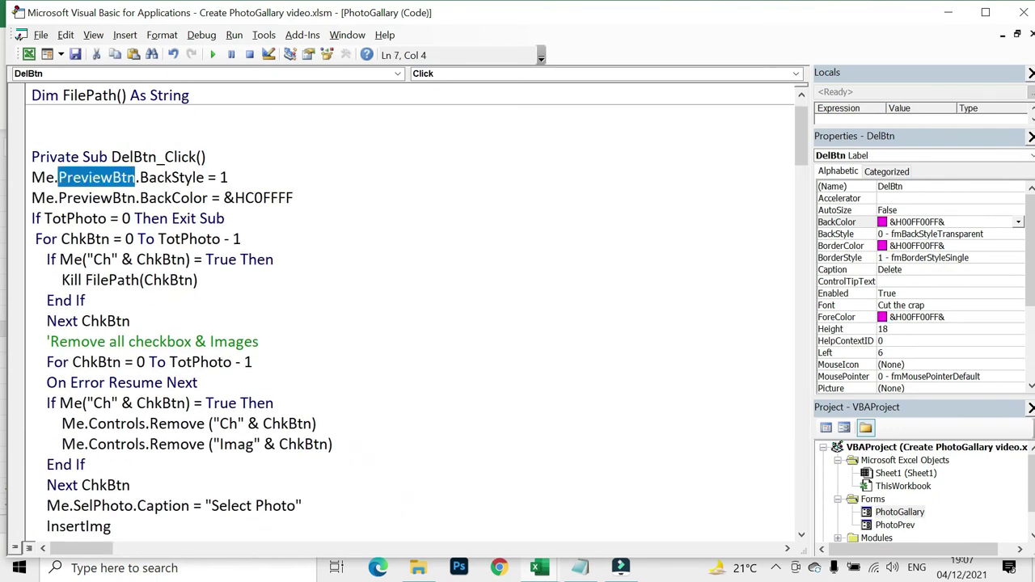
pyautogui.write('DelBtn')
pyautogui.press('Down')
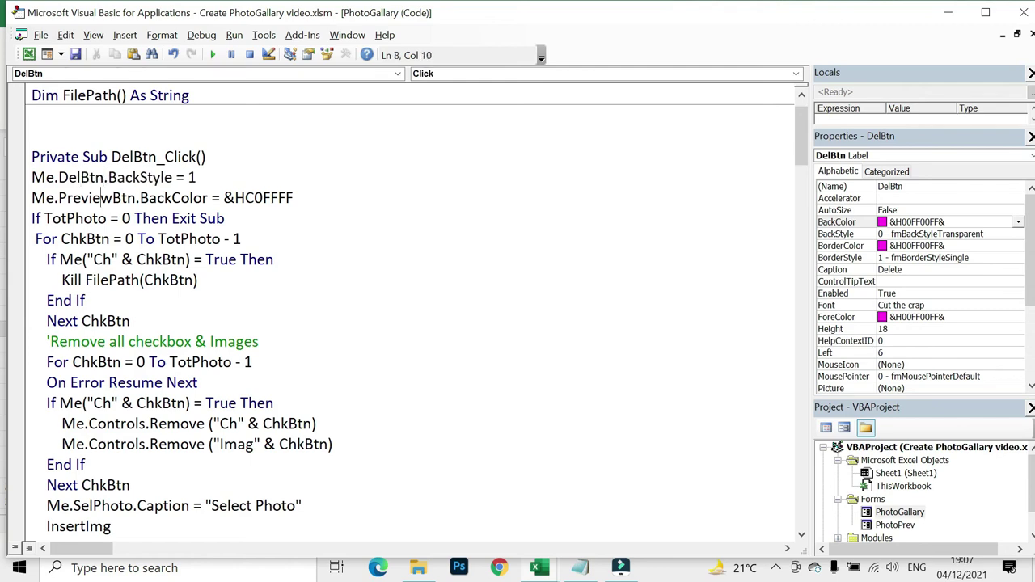
pyautogui.press('Right')
pyautogui.press('Right')
pyautogui.press('Right')
pyautogui.moveTo(136, 197); pyautogui.dragTo(59, 197)
pyautogui.write('elBt')
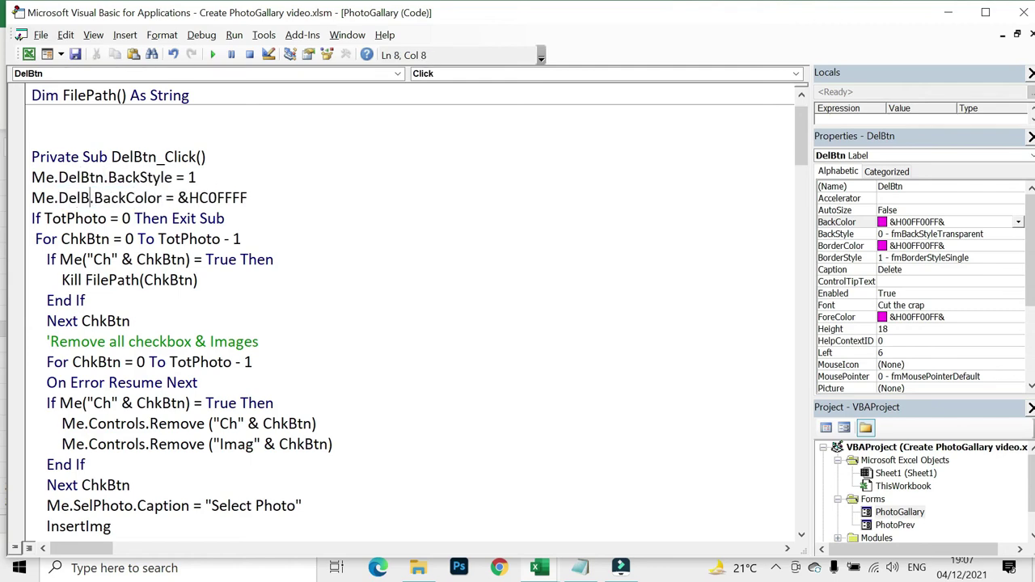
pyautogui.write('n')
pyautogui.click(215, 55)
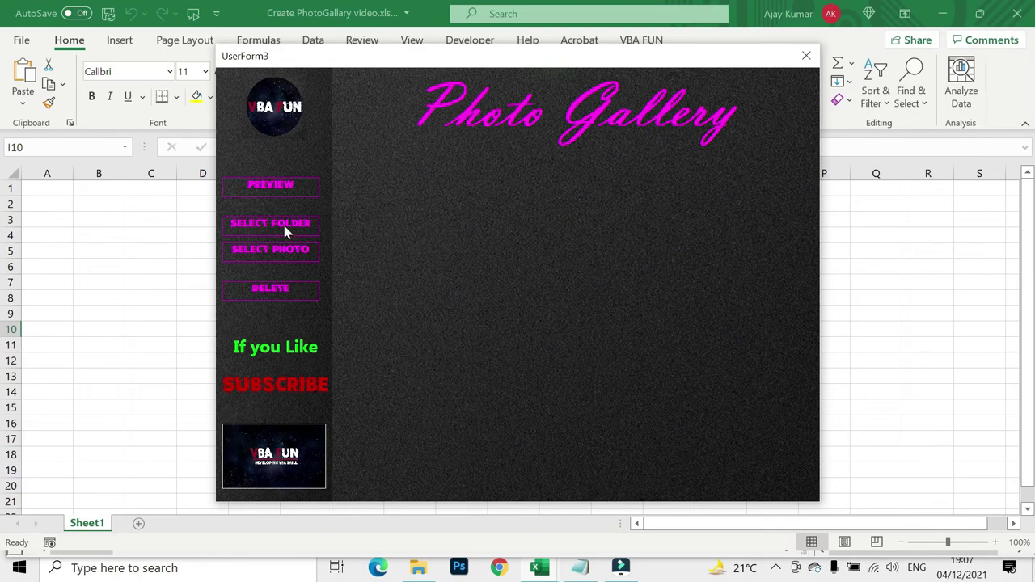
pyautogui.click(806, 55)
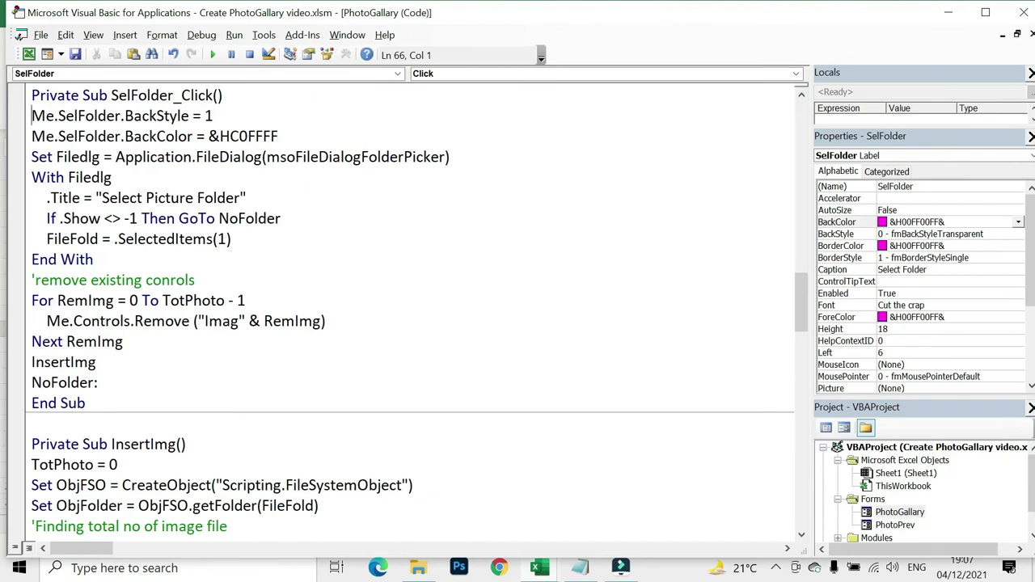
# - Move the SelFolder highlight lines out of SelFolder_Click into a new SelFolder_MouseMove
pyautogui.click(213, 116)
pyautogui.moveTo(278, 136)
pyautogui.mouseDown()
pyautogui.moveTo(57, 136)
pyautogui.moveTo(15, 121)
pyautogui.mouseUp()
pyautogui.press('Delete')
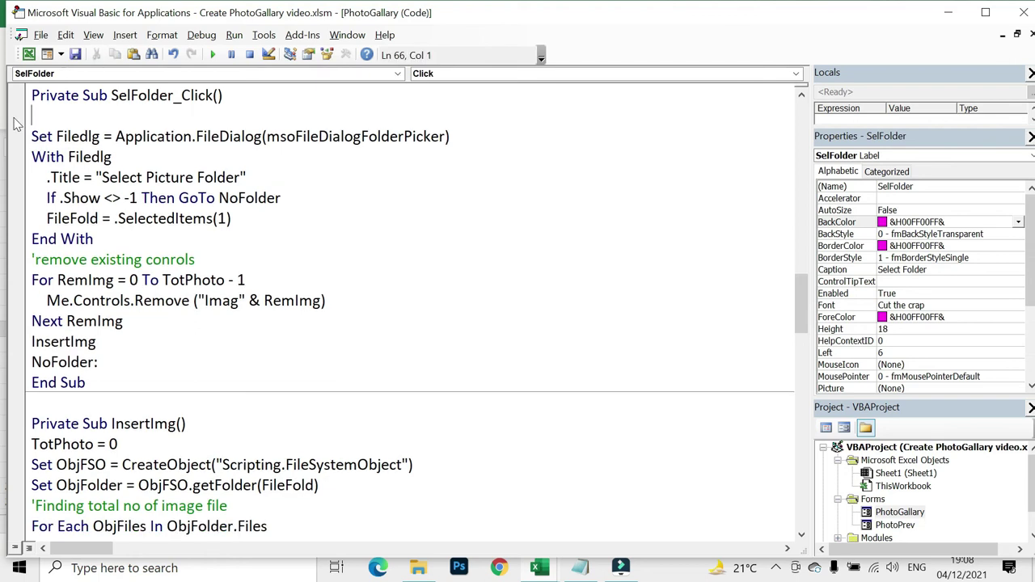
pyautogui.press('Delete')
pyautogui.click(551, 73)
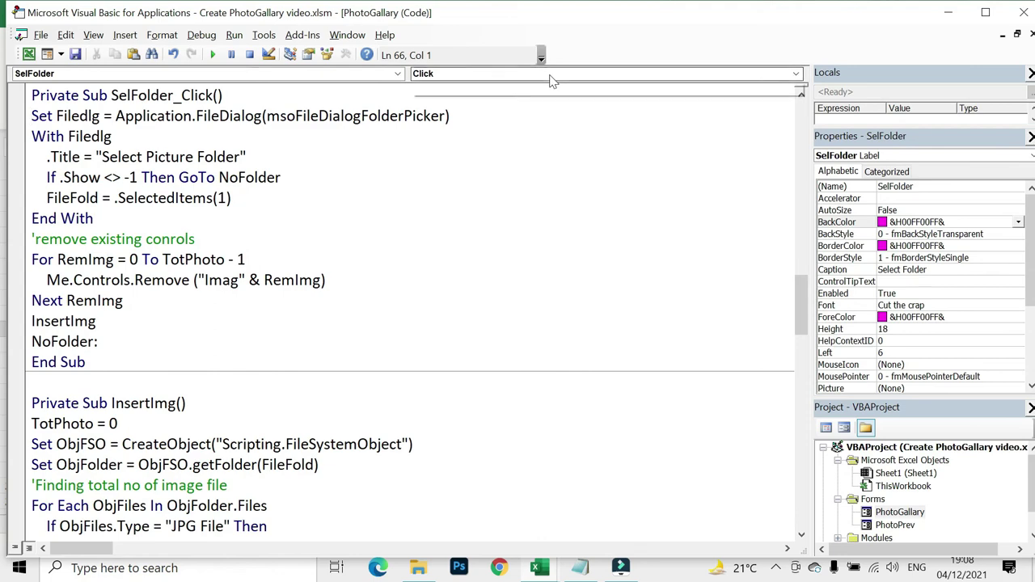
pyautogui.press('Down')
pyautogui.press('Return')
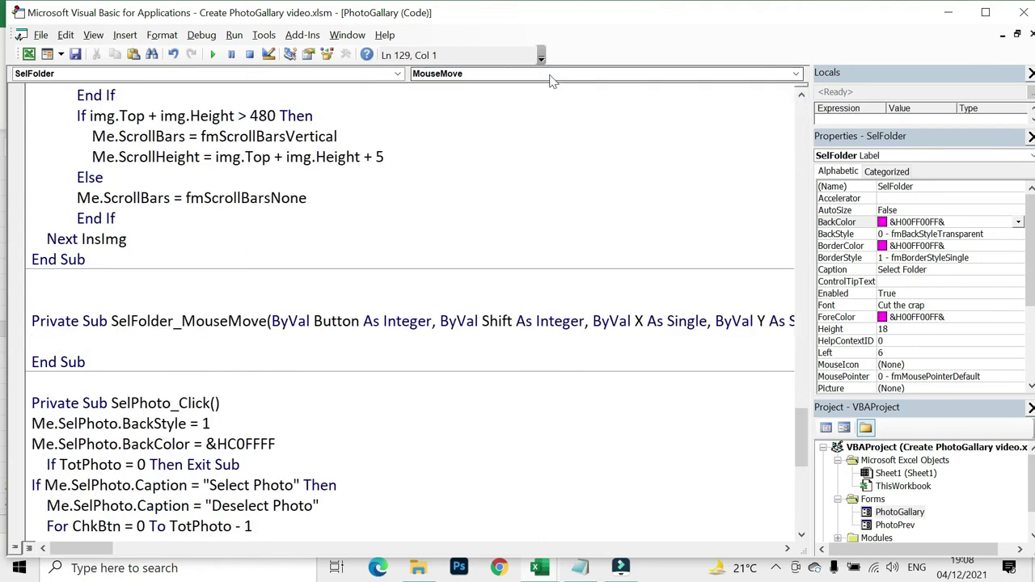
pyautogui.write('Me.SelFolder.BackStyle = 1 Me.SelFolder.BackColor = &HC0FFFF')
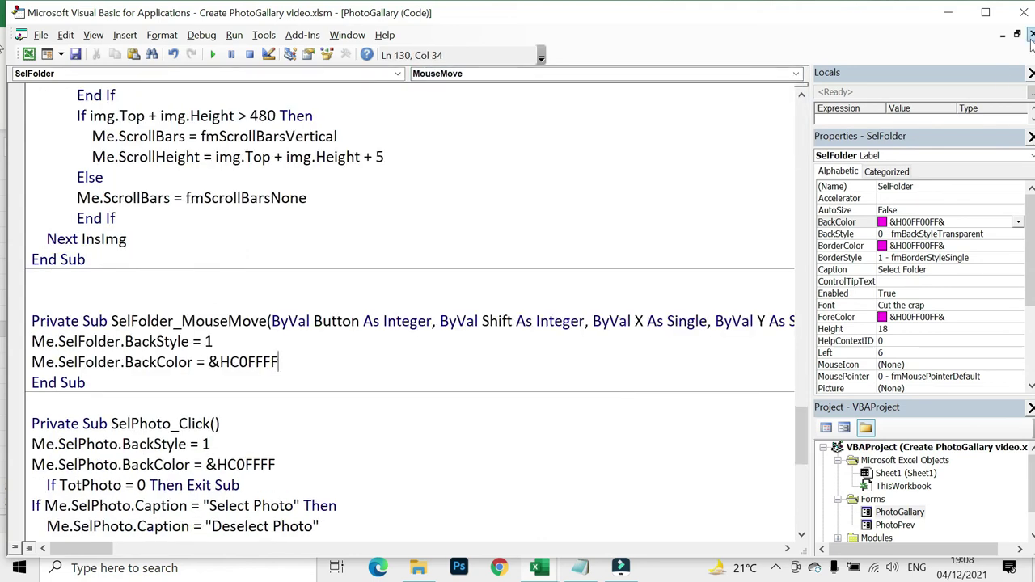
# - Cut the SelPhoto highlight lines from SelPhoto_Click into a new SelPhoto_MouseMove
pyautogui.click(1031, 36)
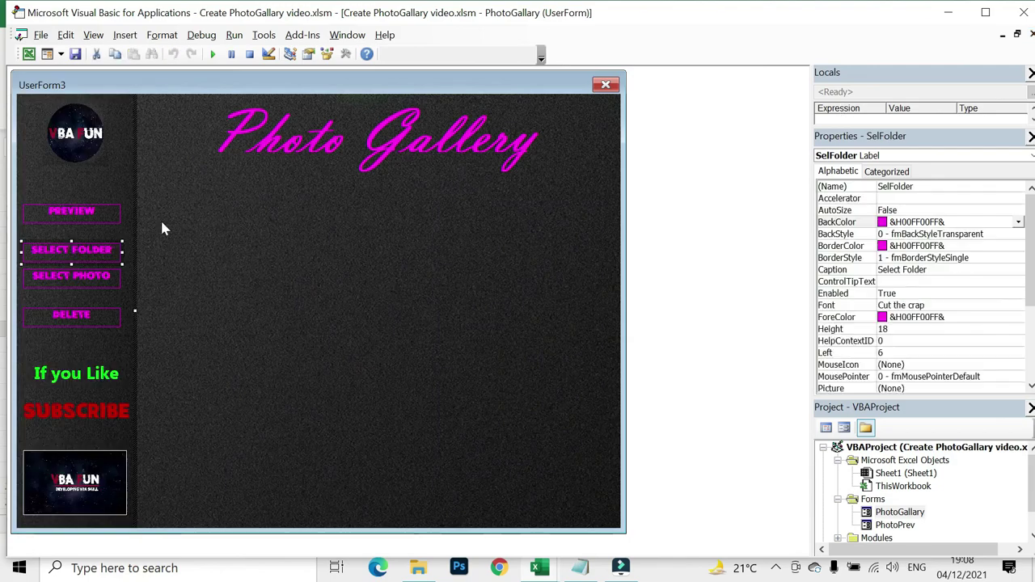
pyautogui.doubleClick(73, 272)
pyautogui.hotkey('shift', 'Down')
pyautogui.hotkey('shift', 'End')
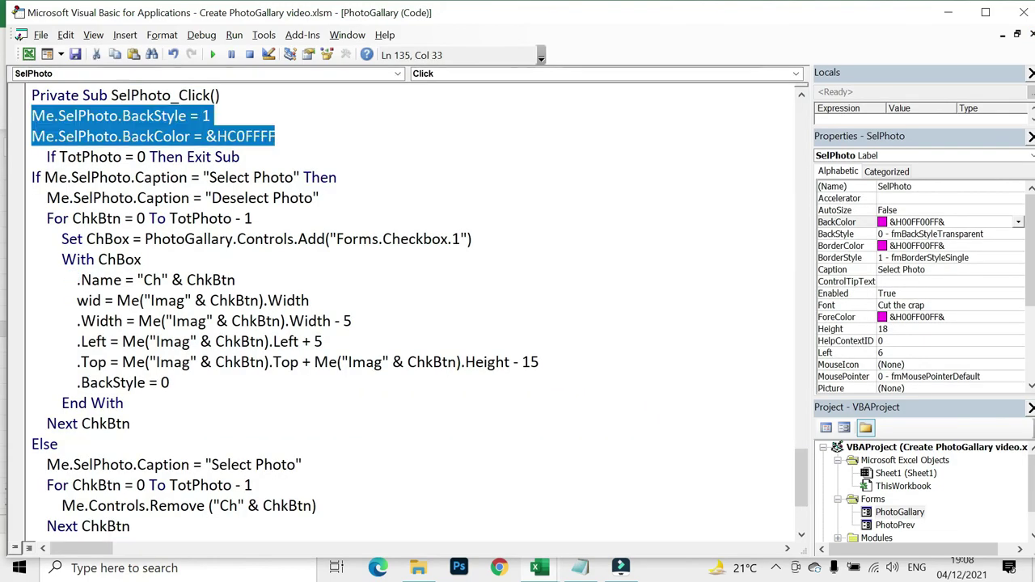
pyautogui.hotkey('ctrl', 'x')
pyautogui.click(507, 74)
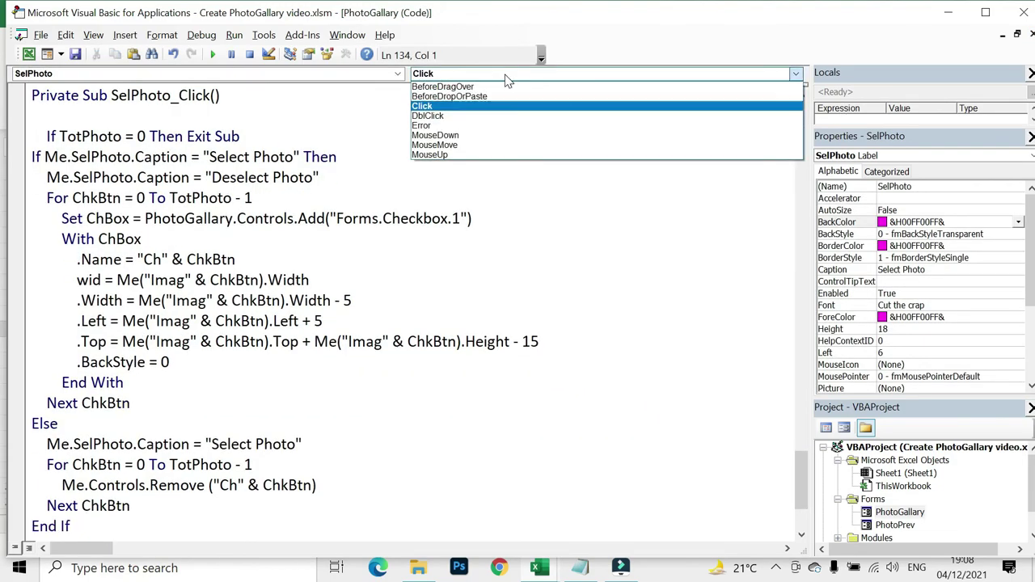
pyautogui.press('Down')
pyautogui.press('Down')
pyautogui.press('Down')
pyautogui.press('Down')
pyautogui.press('Return')
pyautogui.hotkey('ctrl', 'v')
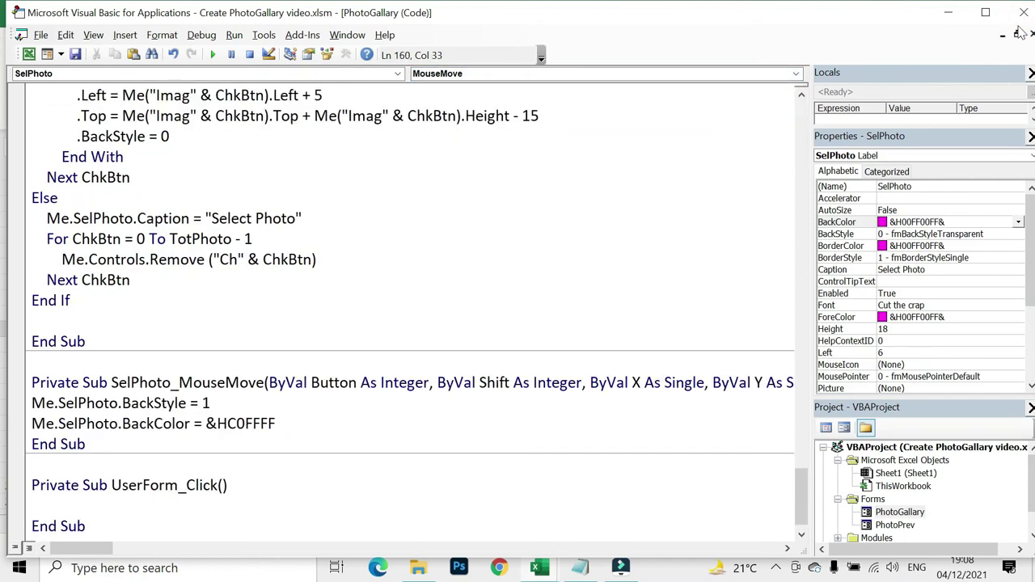
# - Move the DelBtn highlight lines from DelBtn_Click into a new DelBtn_MouseMove
pyautogui.hotkey('shift', 'F7')
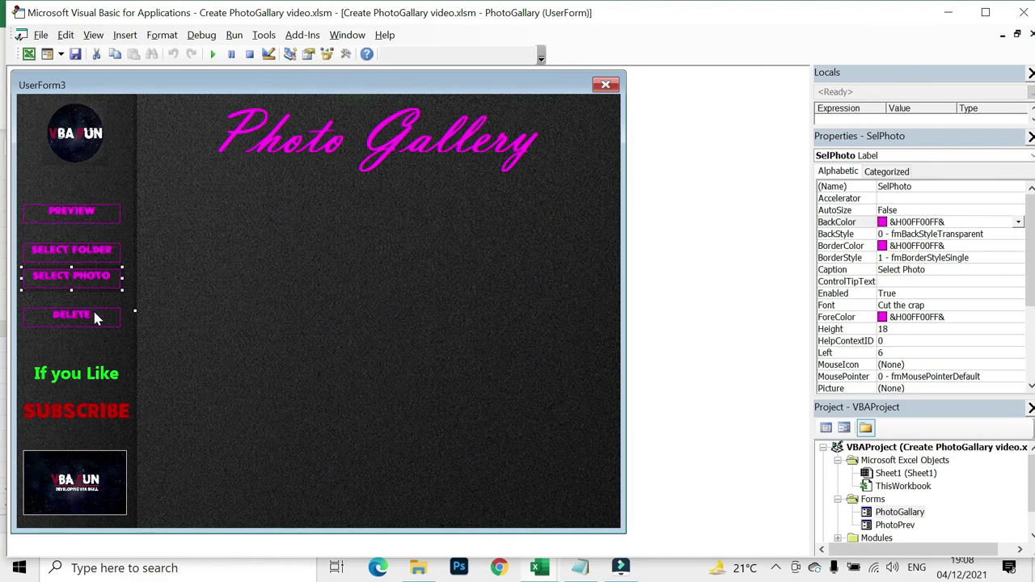
pyautogui.doubleClick(97, 317)
pyautogui.hotkey('shift', 'Down')
pyautogui.hotkey('shift', 'End')
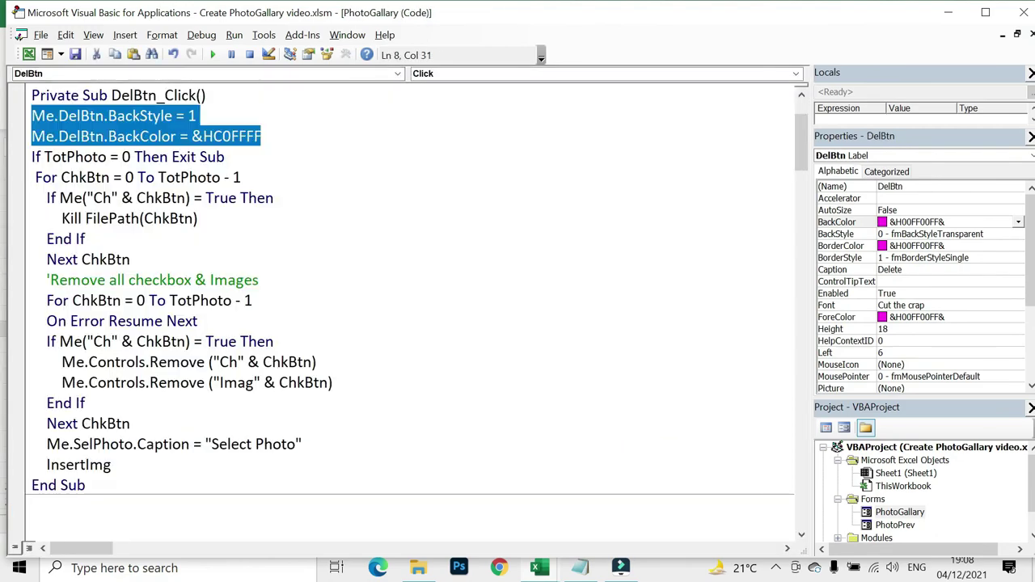
pyautogui.press('Delete')
pyautogui.click(487, 73)
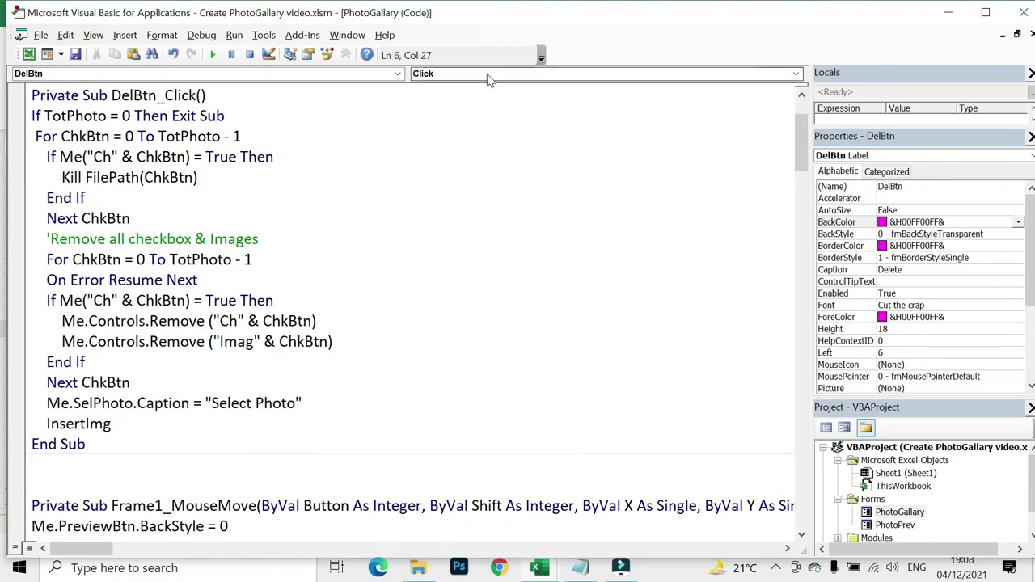
pyautogui.press('m')
pyautogui.press('Down')
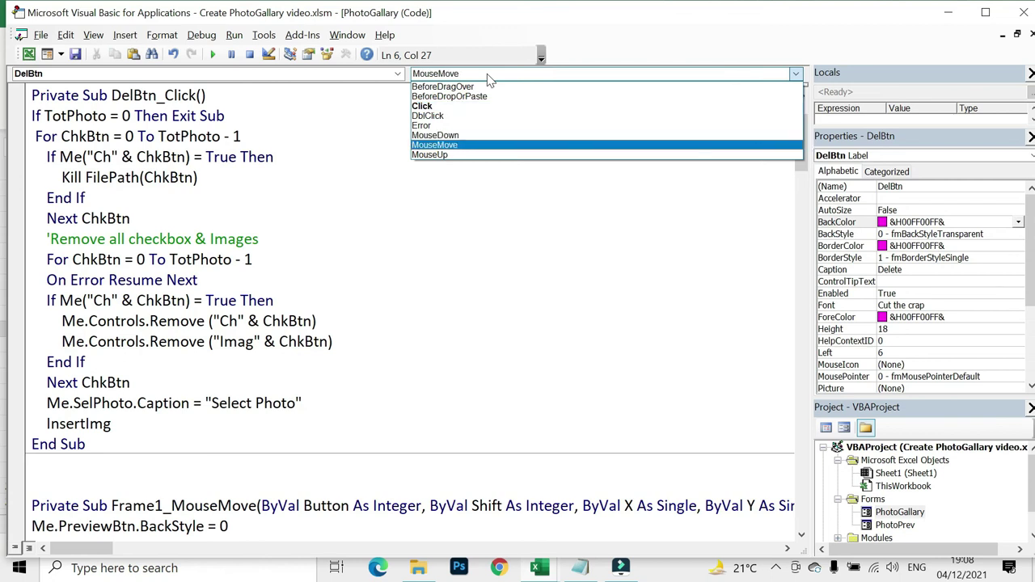
pyautogui.press('Return')
pyautogui.hotkey('ctrl', 'v')
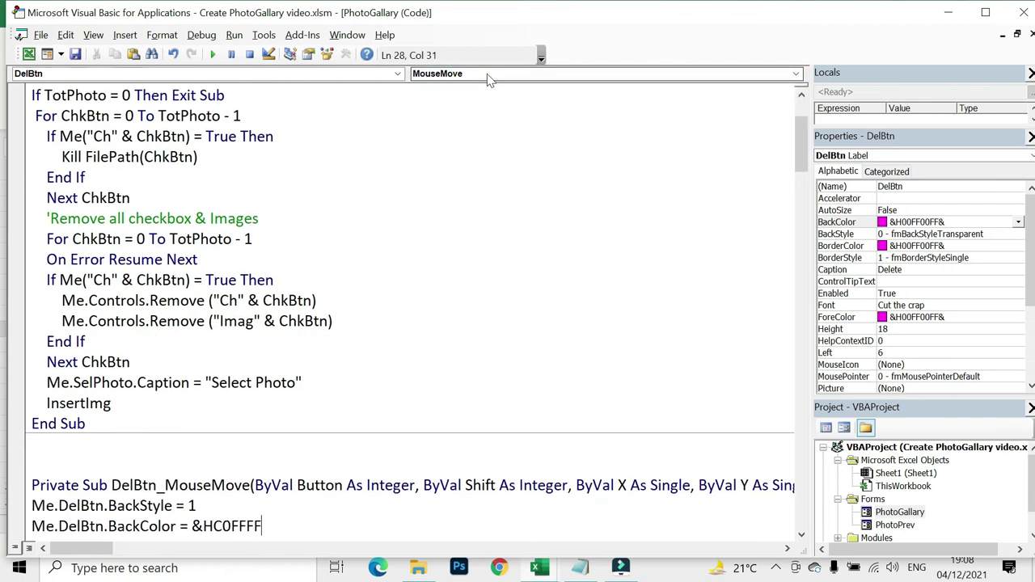
# - Test-run the gallery, load the PHoto folder's thumbnails via SELECT FOLDER, then close it
pyautogui.click(212, 54)
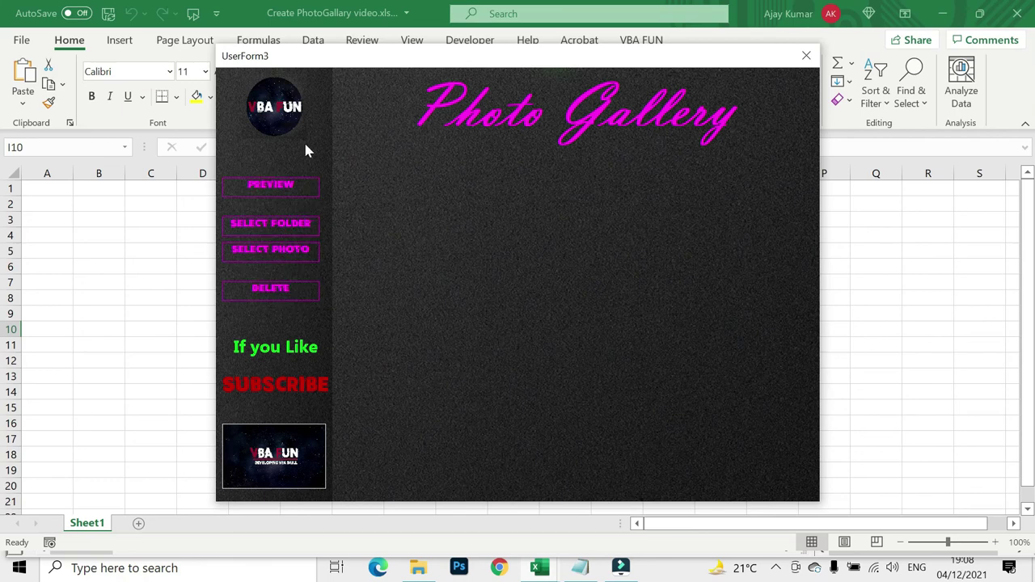
pyautogui.click(301, 223)
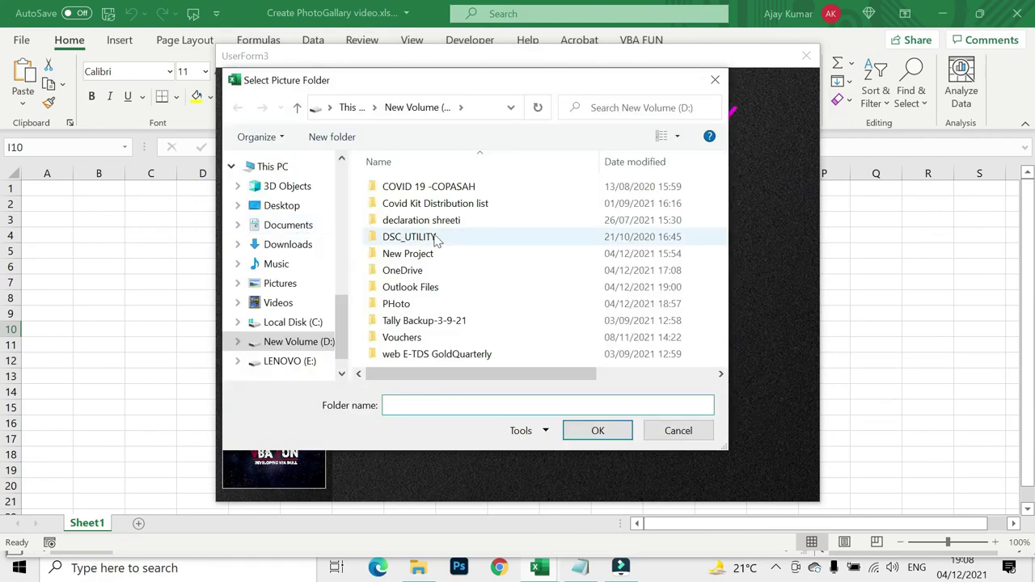
pyautogui.click(413, 311)
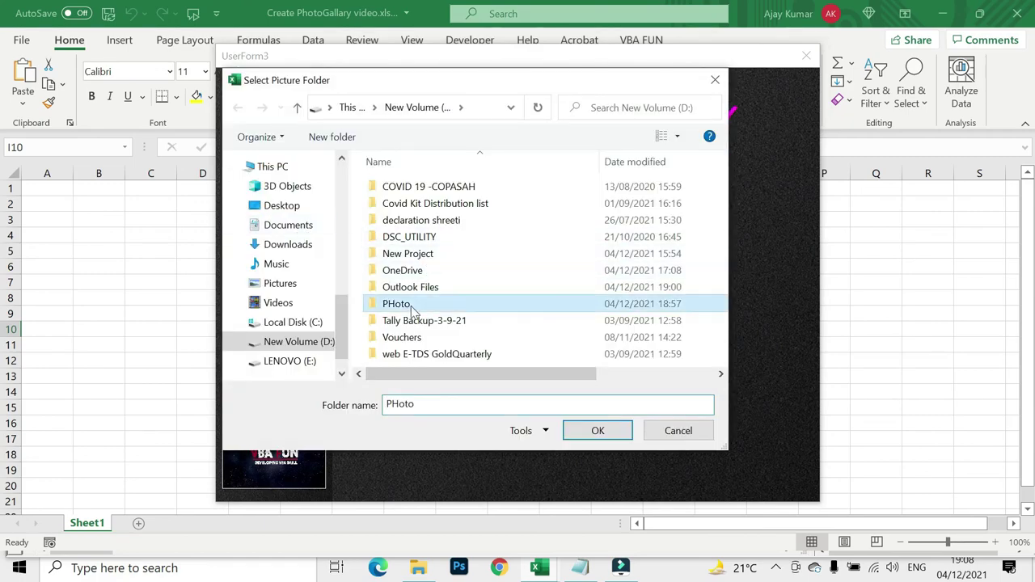
pyautogui.click(596, 433)
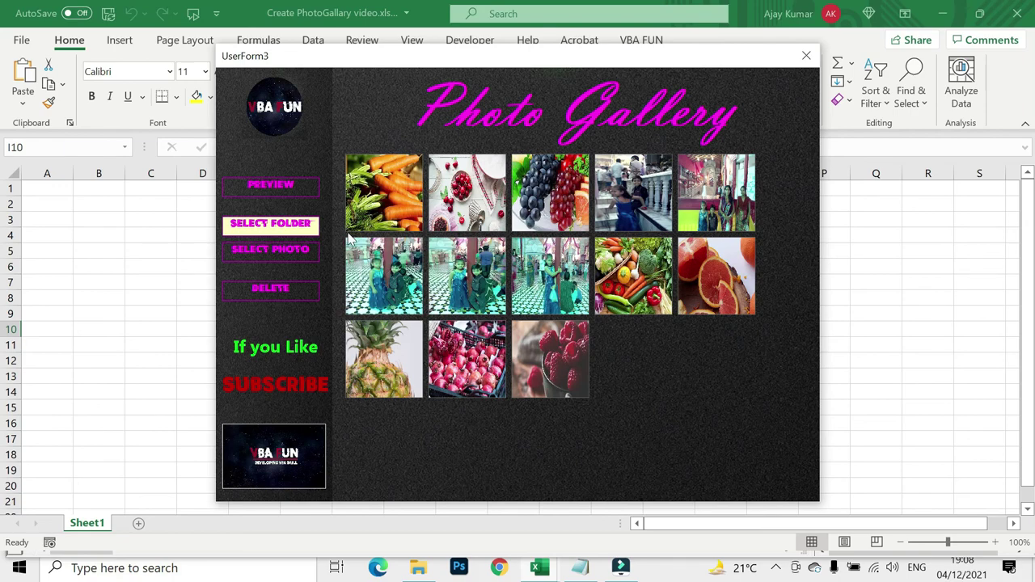
pyautogui.click(804, 55)
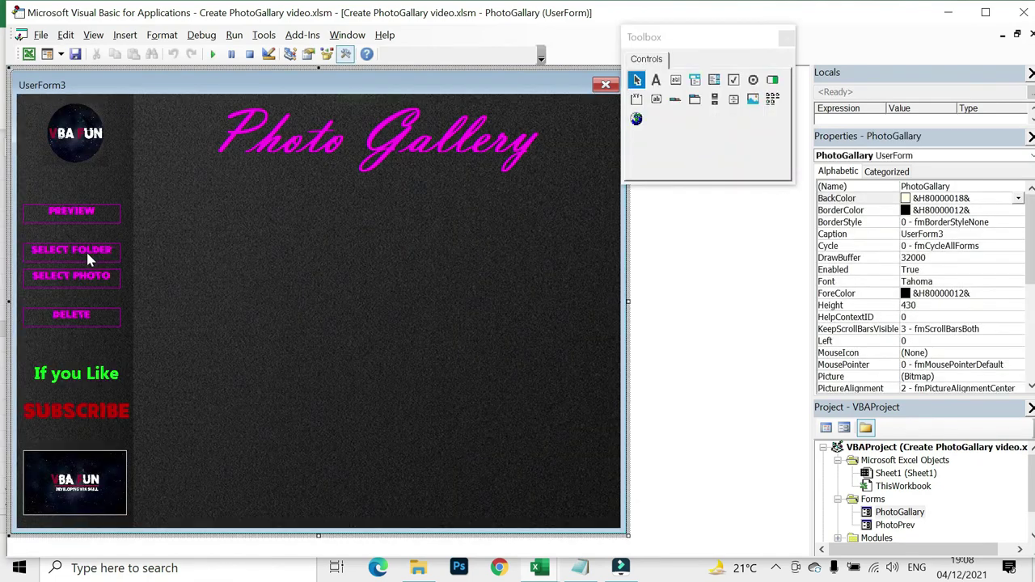
# - Add Me.SelFolder.BackStyle = 0 after Next RemImg in SelFolder_Click and run the form
pyautogui.doubleClick(86, 249)
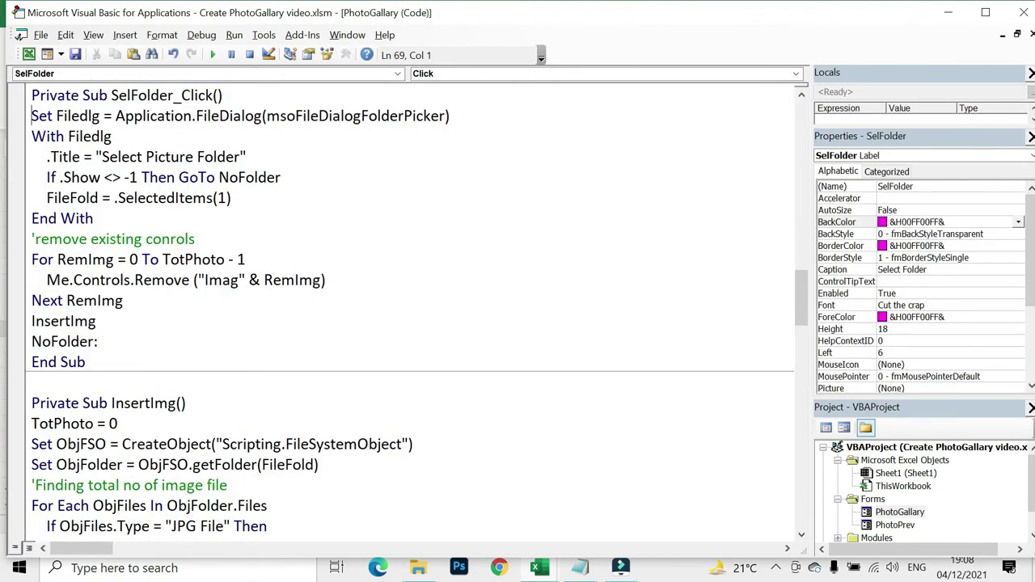
pyautogui.click(123, 300)
pyautogui.press('Return')
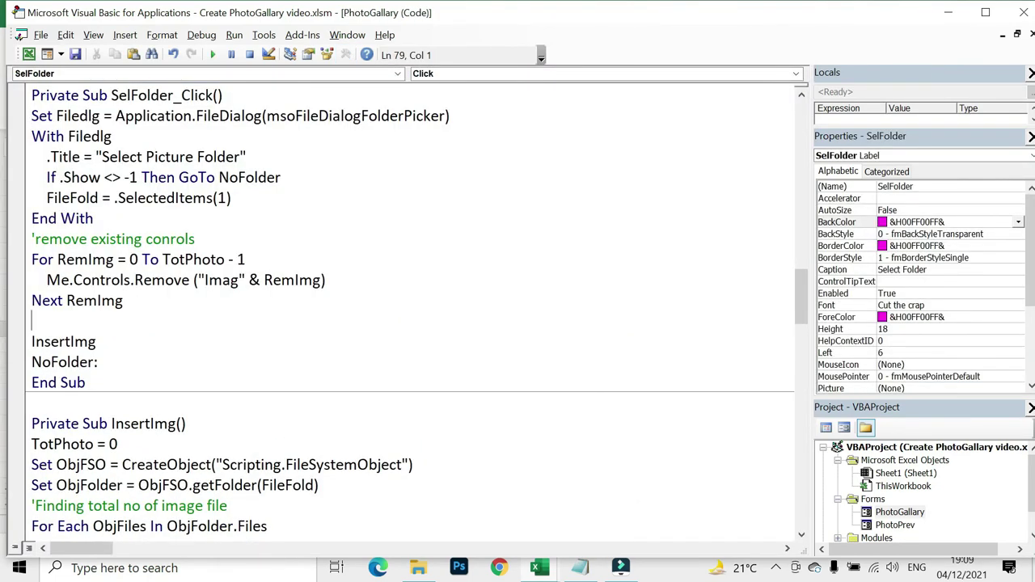
pyautogui.write('me.')
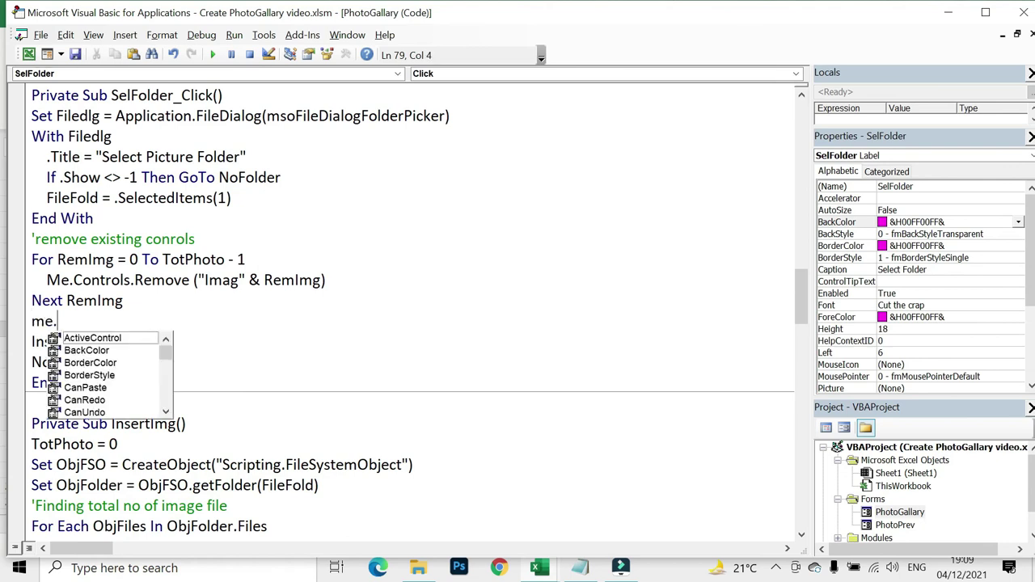
pyautogui.write('selfo')
pyautogui.press('Tab')
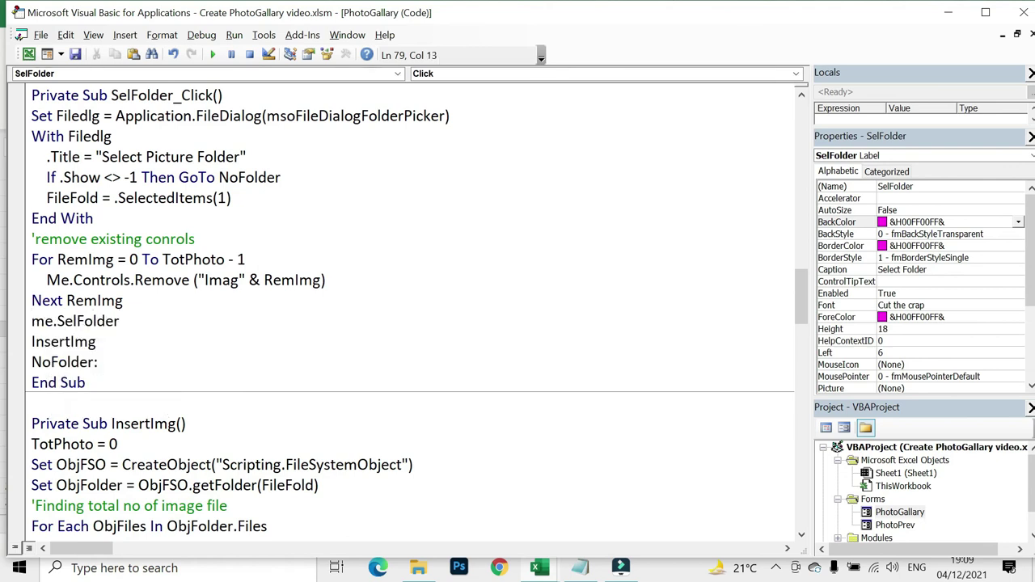
pyautogui.write('.backstyl')
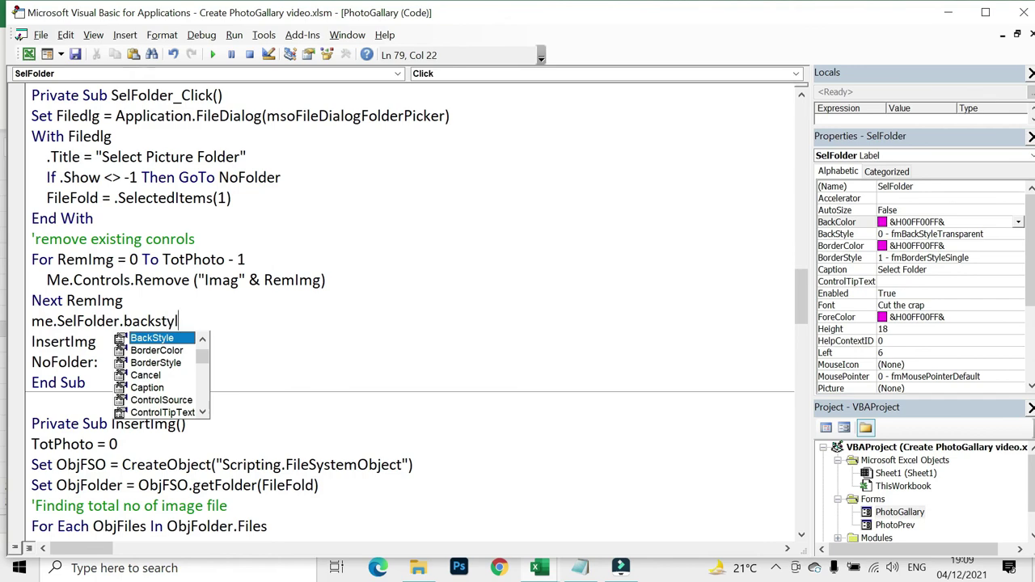
pyautogui.write(' = 0')
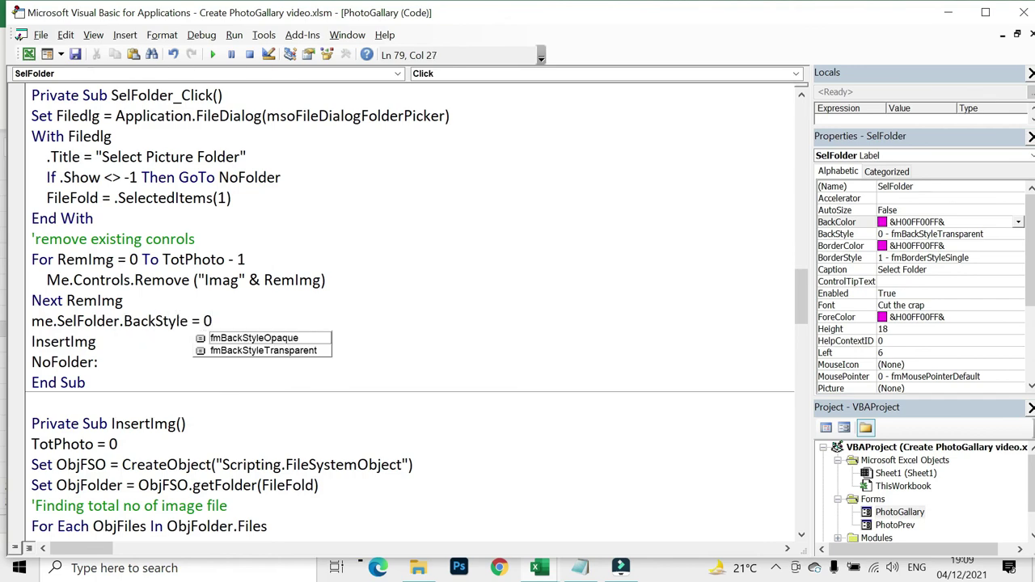
pyautogui.click(213, 54)
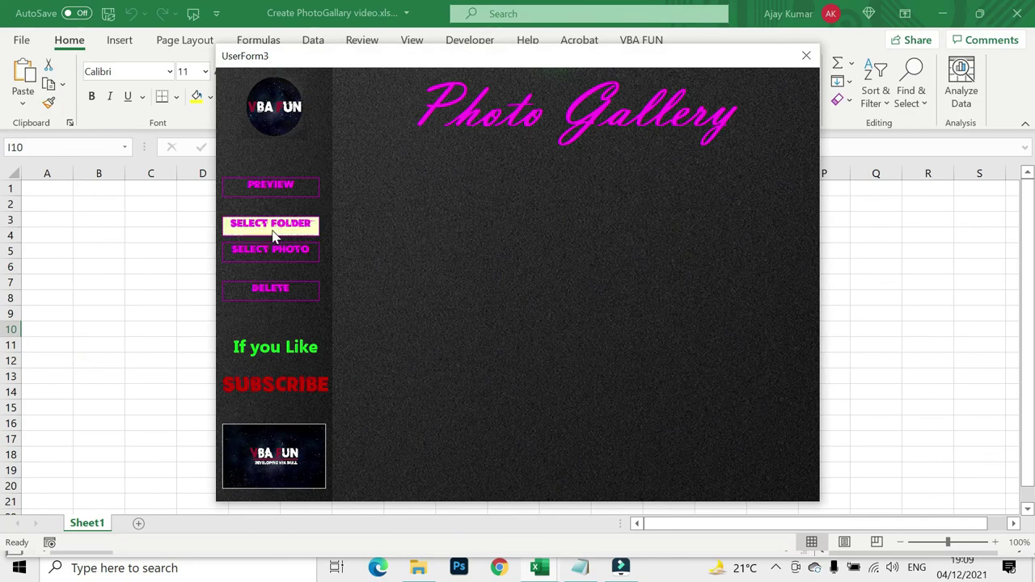
# - Load the PHoto folder's thumbnails into the gallery
pyautogui.click(272, 228)
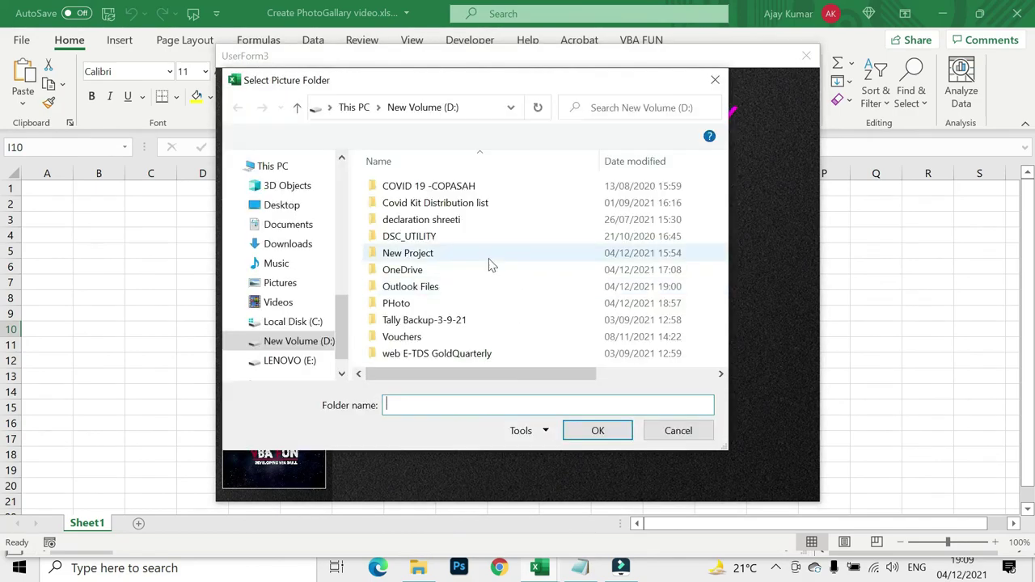
pyautogui.click(405, 304)
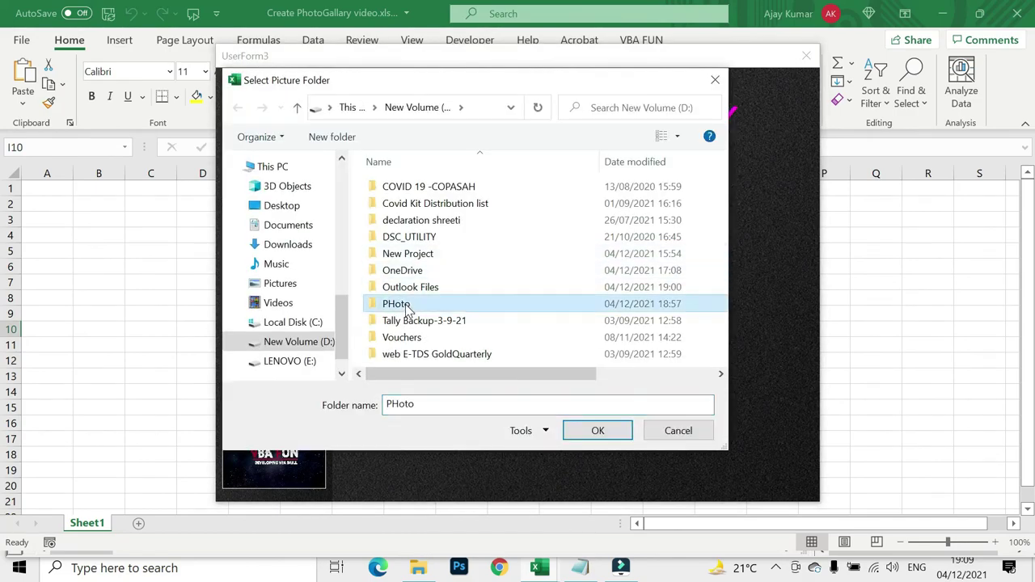
pyautogui.click(597, 432)
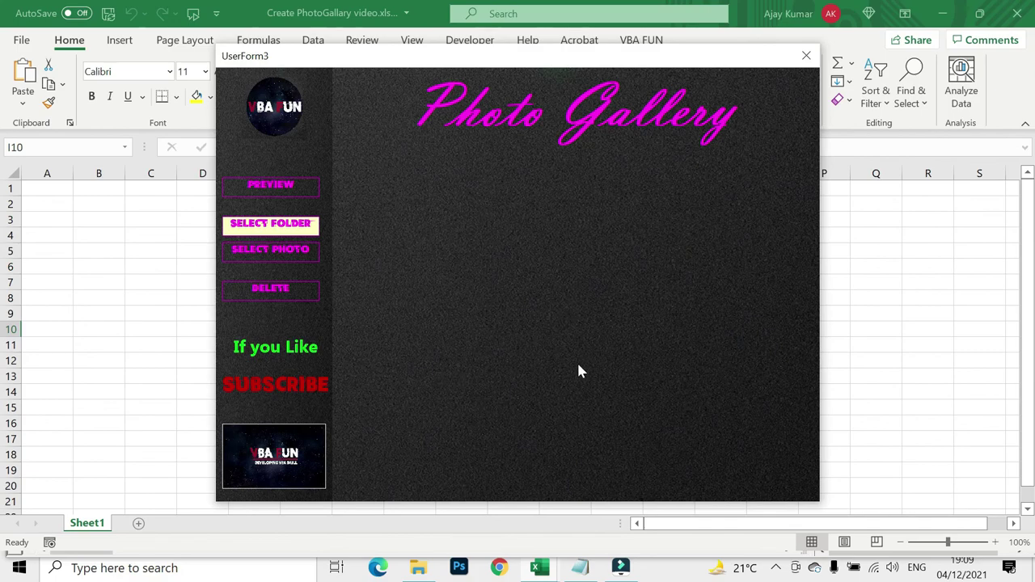
# - Add checkboxes to the thumbnails with SELECT PHOTO, then preview the checked photo and close it
pyautogui.click(303, 255)
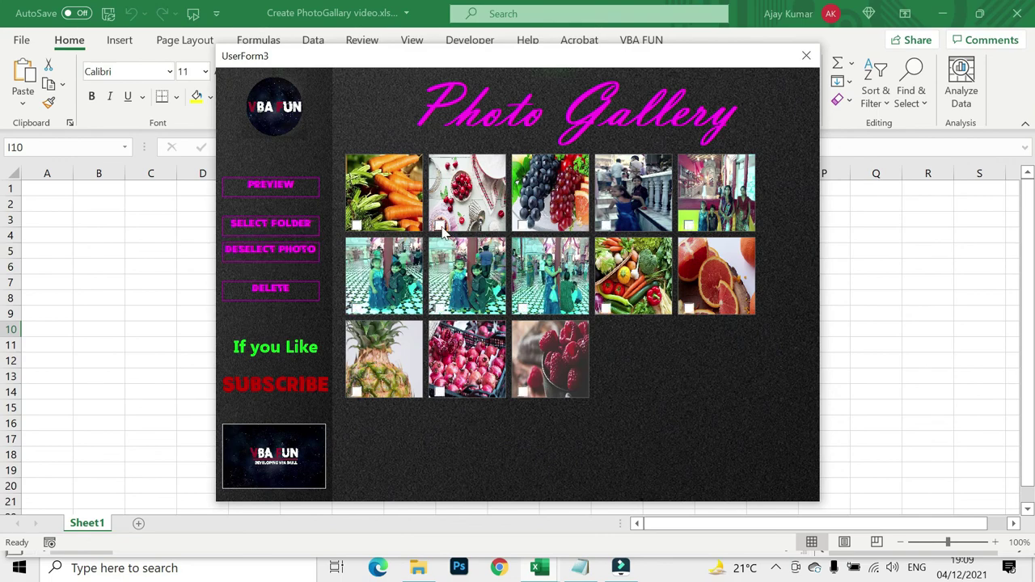
pyautogui.click(299, 188)
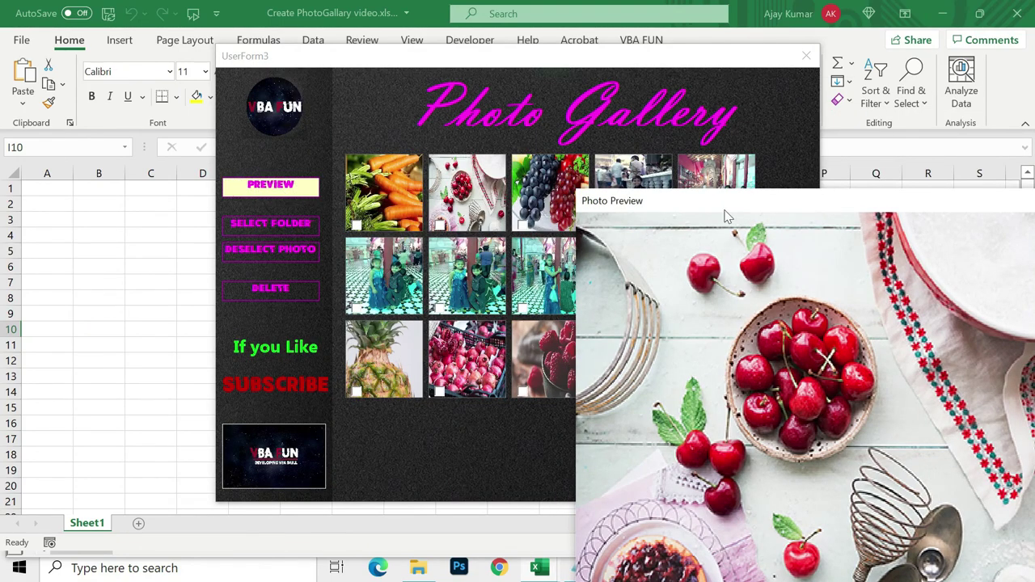
pyautogui.moveTo(727, 203); pyautogui.dragTo(427, 174)
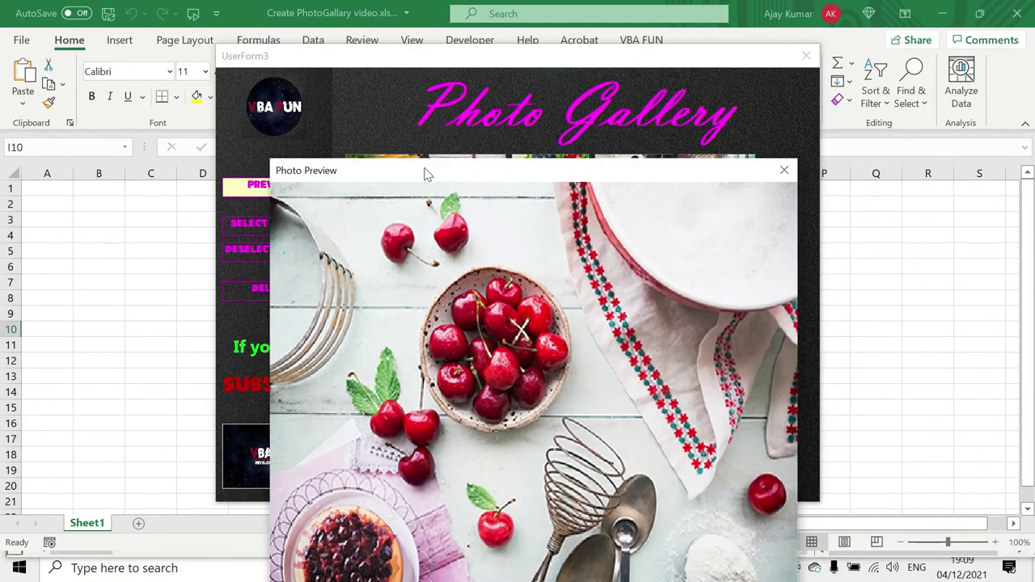
pyautogui.click(783, 169)
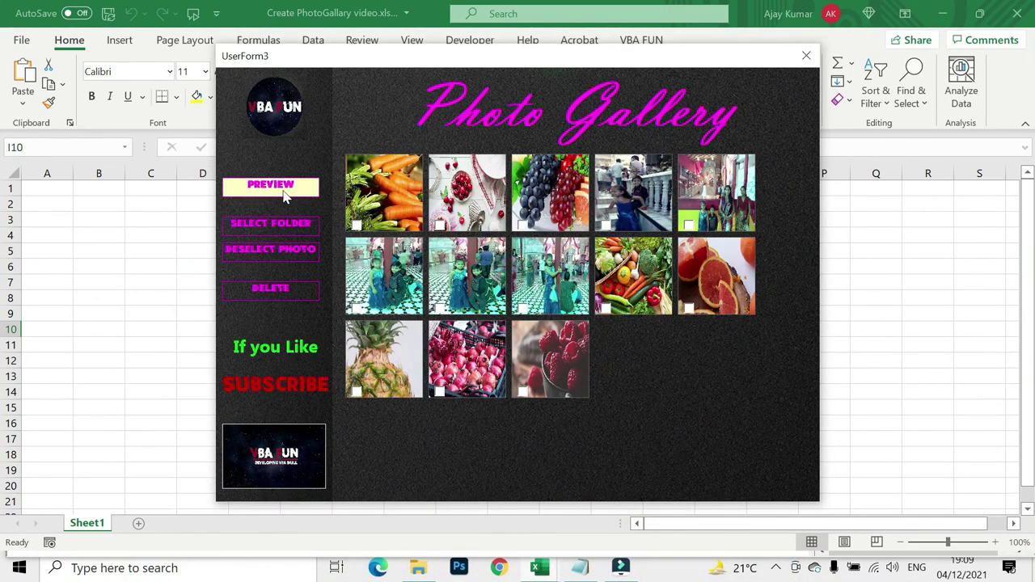
# - Tick the cherries photo, view its enlarged preview, and close the Photo Preview window
pyautogui.click(441, 224)
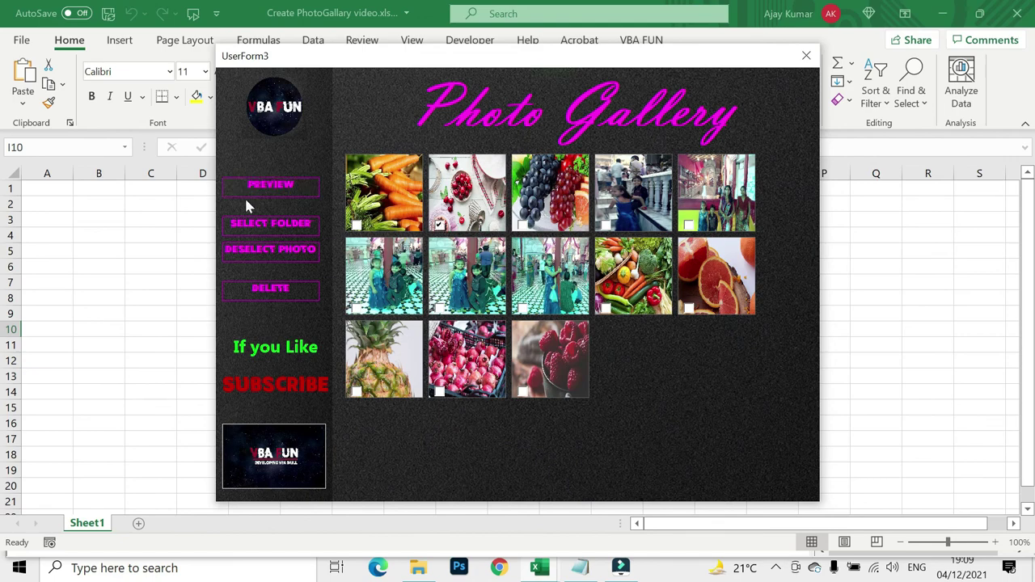
pyautogui.click(275, 186)
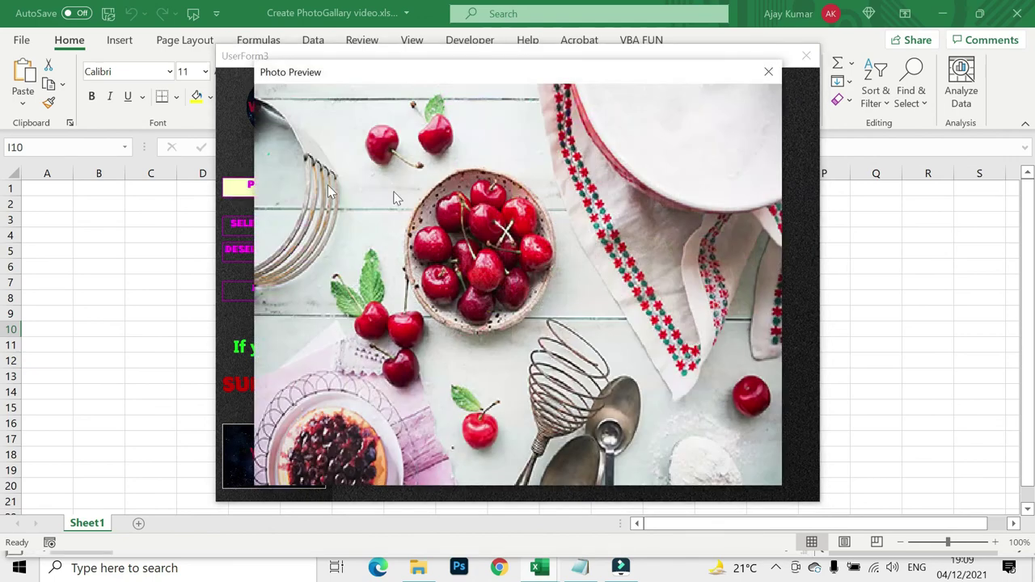
pyautogui.click(765, 75)
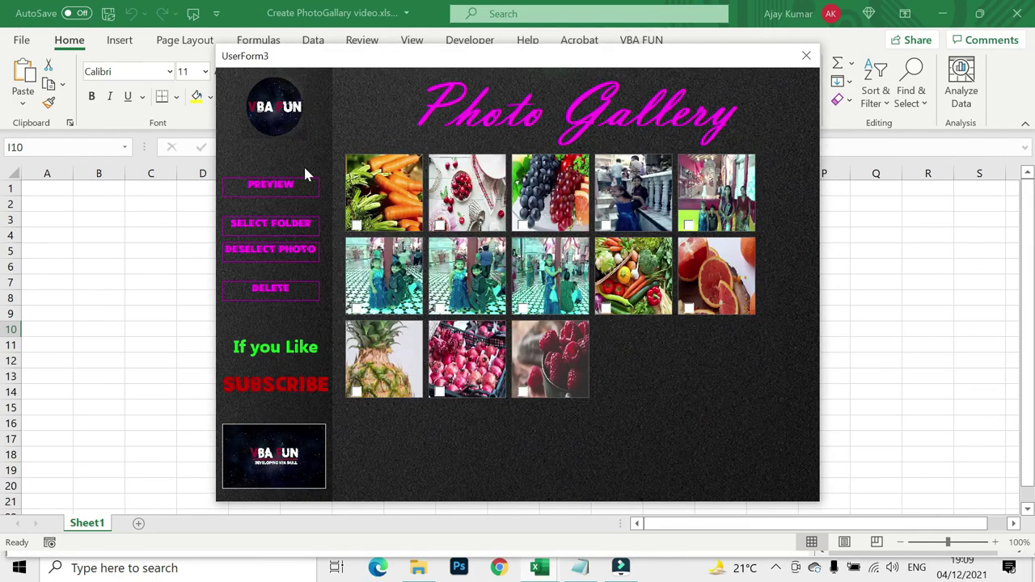